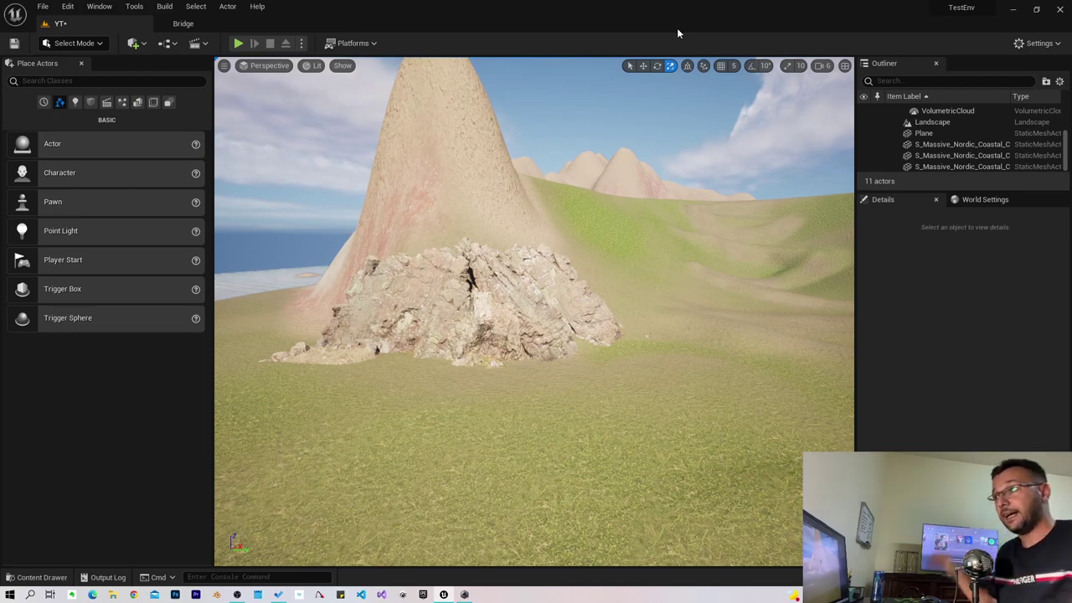
# Preview the Tundra Mossy Boulder in Bridge favorites, then return to the YT level with the Content Drawer open
pyautogui.click(177, 25)
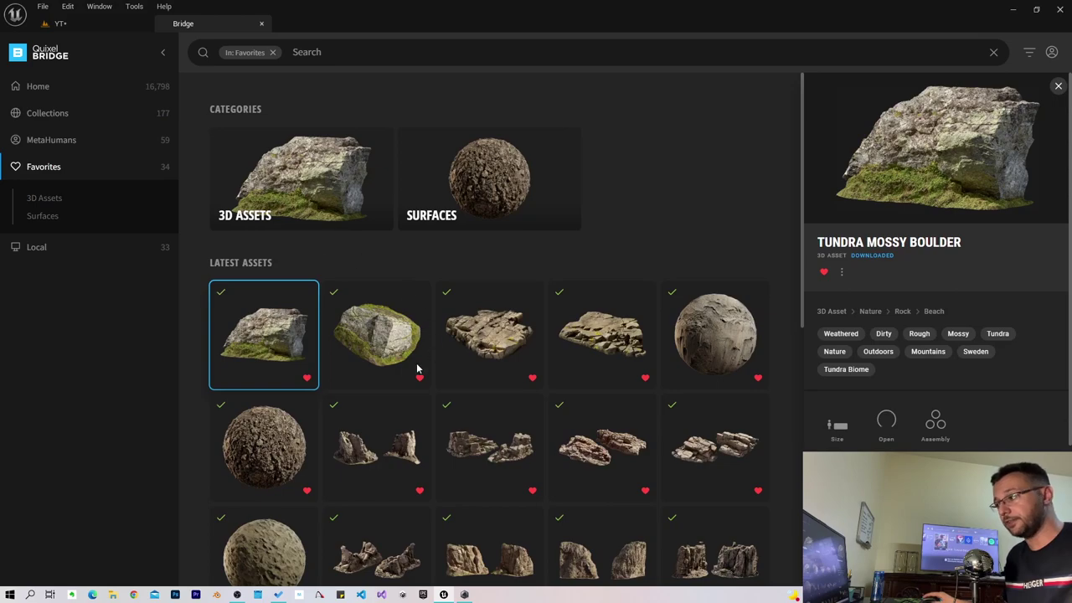
pyautogui.click(381, 327)
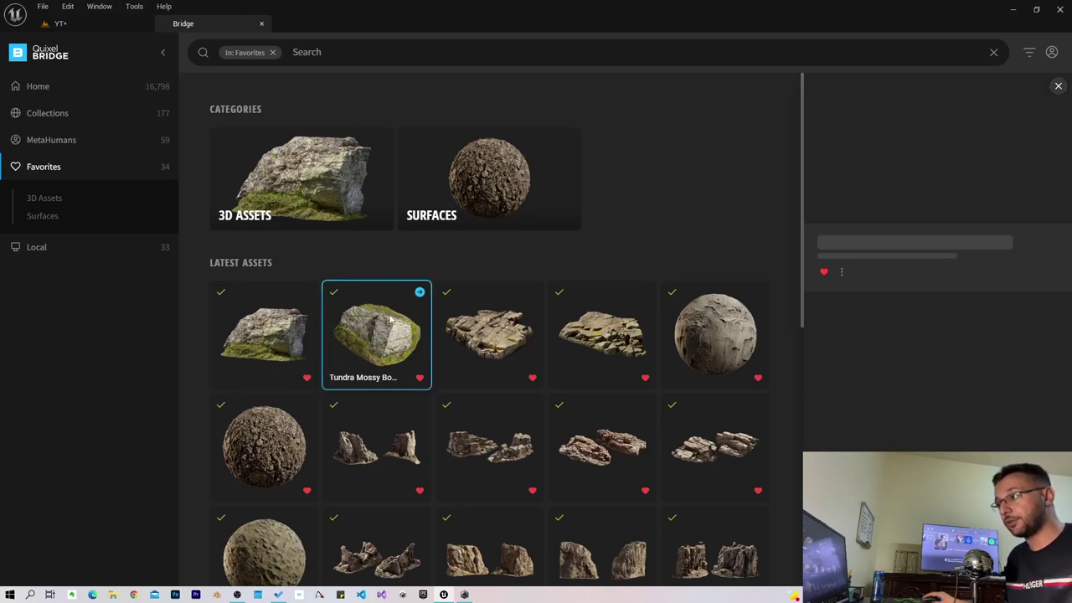
pyautogui.click(283, 332)
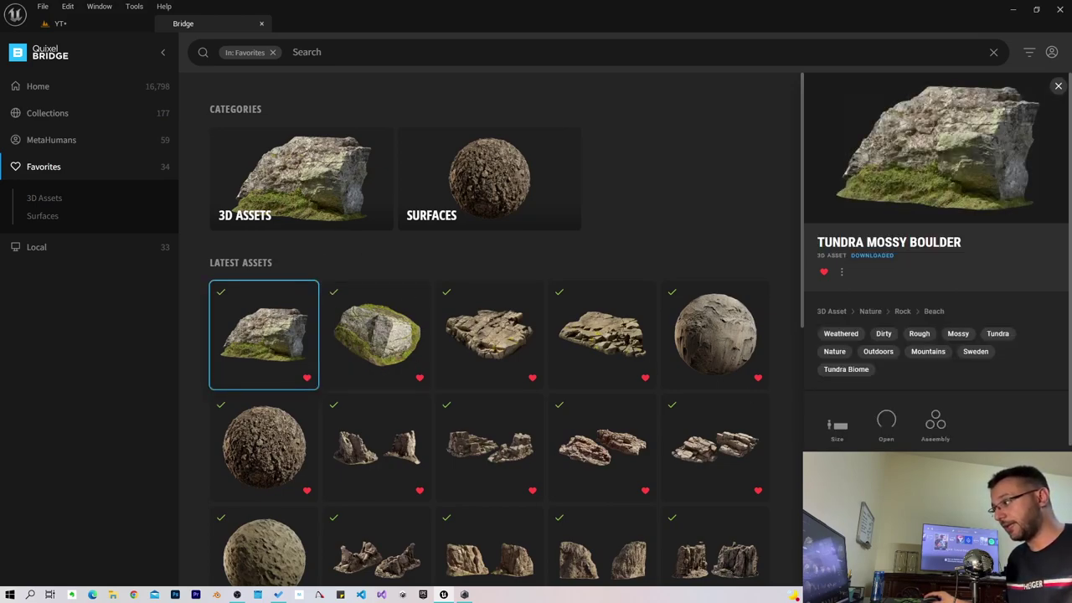
pyautogui.click(59, 23)
pyautogui.hotkey('ctrl', 'space')
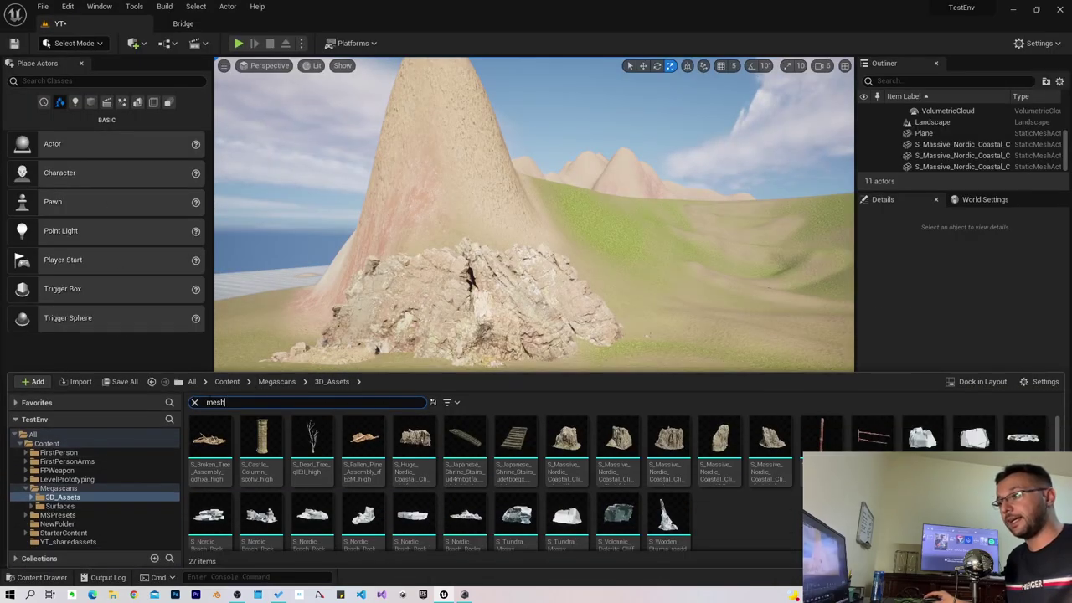
# Re-filter the Content Drawer to 'mesh' and place S_Huge_Nordic_Coastal_Cliff on the sandy ground beside the rock
pyautogui.click(195, 402)
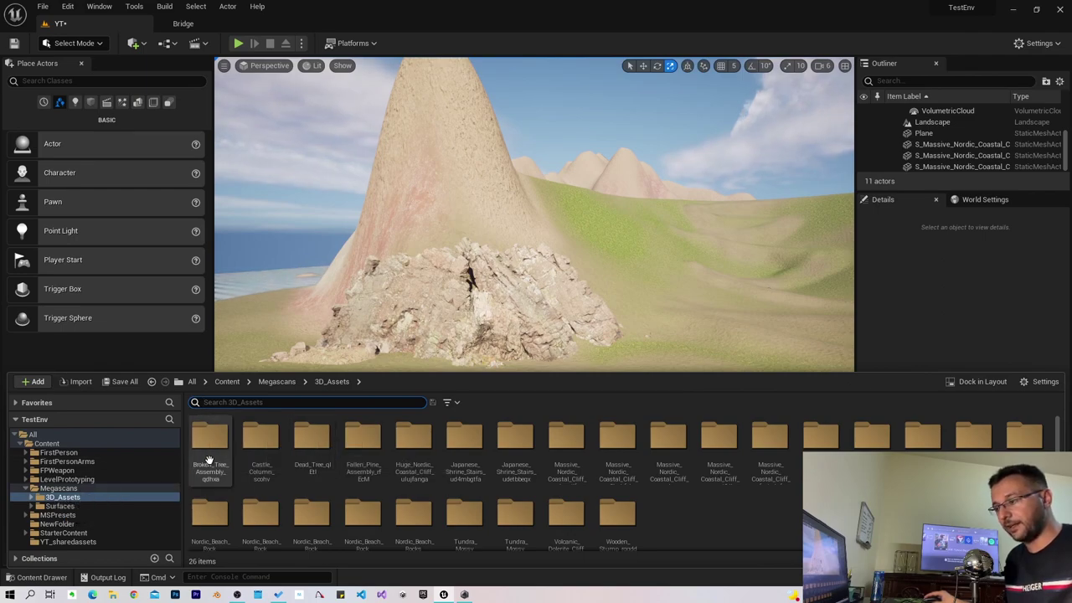
pyautogui.press('Return')
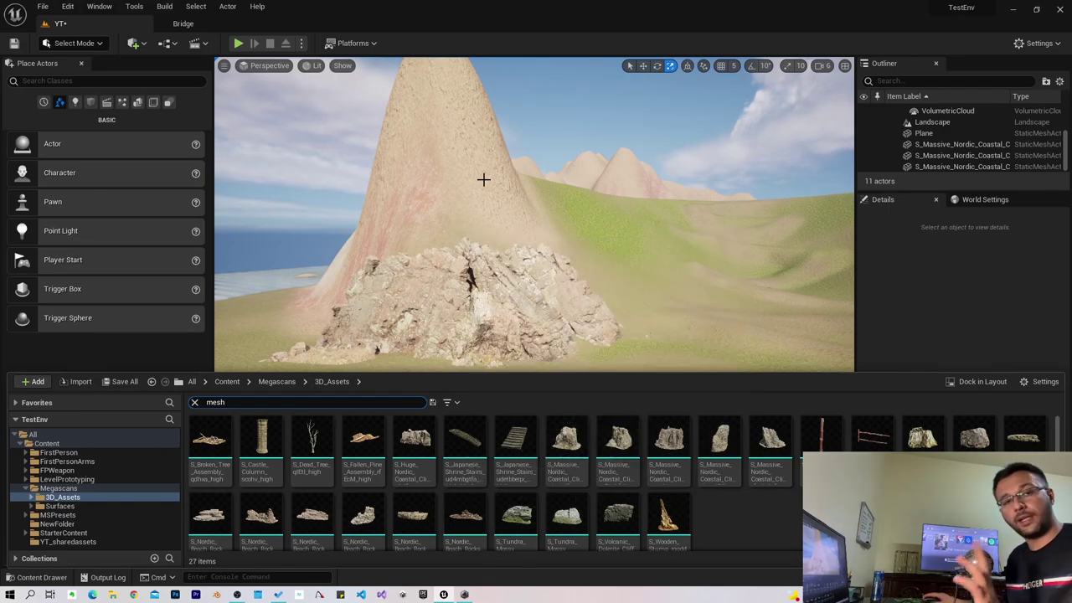
pyautogui.moveTo(552, 191); pyautogui.dragTo(553, 187, button='right')
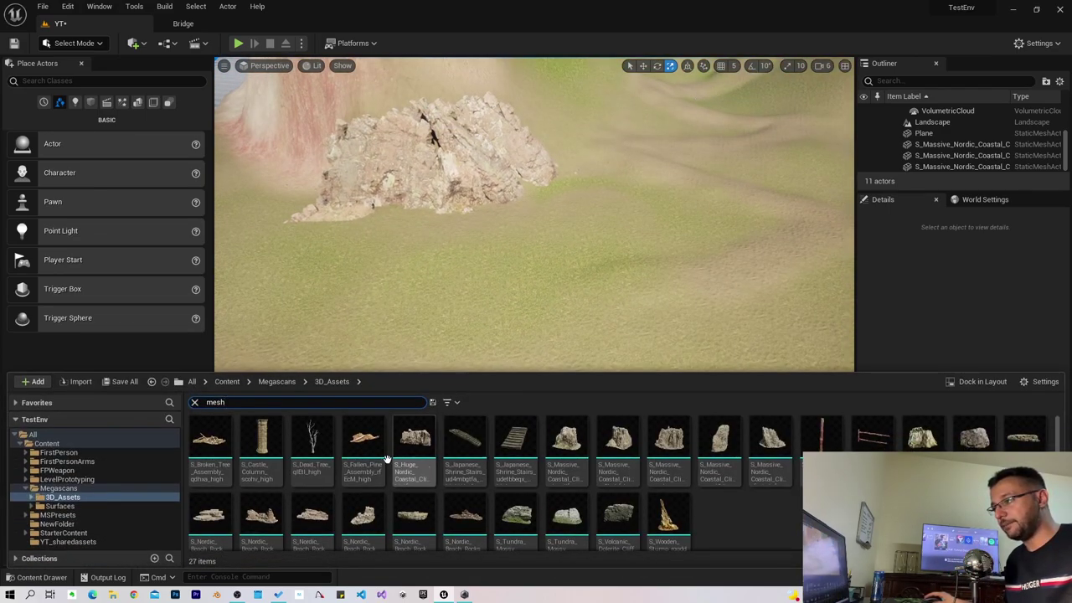
pyautogui.moveTo(416, 443); pyautogui.dragTo(460, 304)
pyautogui.moveTo(578, 299)
pyautogui.keyDown('alt'); pyautogui.mouseDown()
pyautogui.moveTo(503, 302)
pyautogui.moveTo(486, 273)
pyautogui.mouseUp(); pyautogui.keyUp('alt')
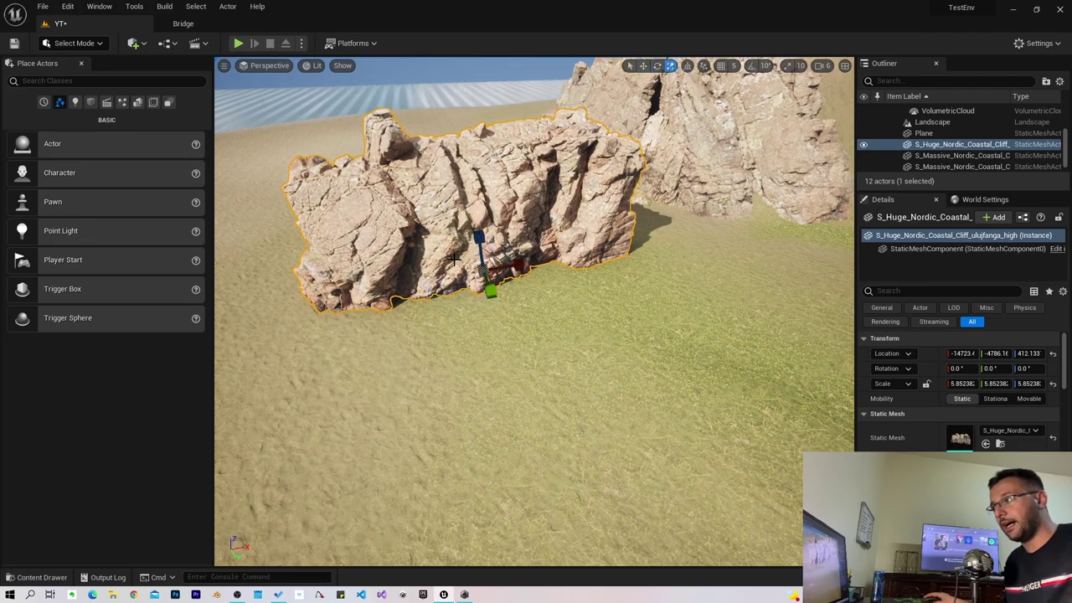
# Move the huge coastal cliff left, turn it about 13.7° and scale it down to about 5.17
pyautogui.moveTo(522, 259)
pyautogui.mouseDown()
pyautogui.moveTo(435, 286)
pyautogui.moveTo(465, 312)
pyautogui.moveTo(417, 303)
pyautogui.moveTo(447, 281)
pyautogui.mouseUp()
pyautogui.press('e')
pyautogui.press('r')
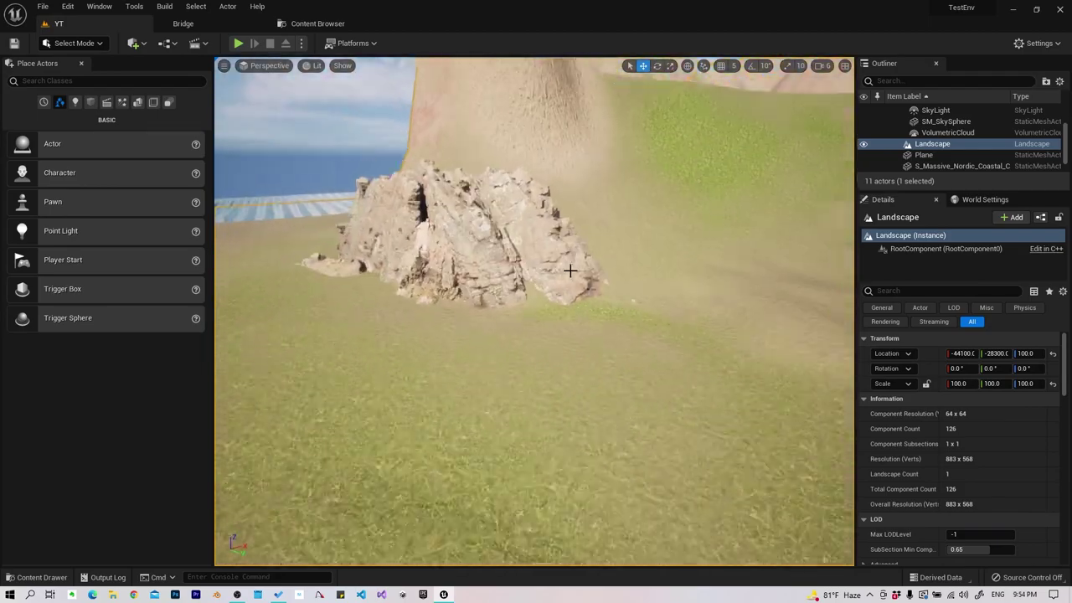
pyautogui.hotkey('ctrl', 'space')
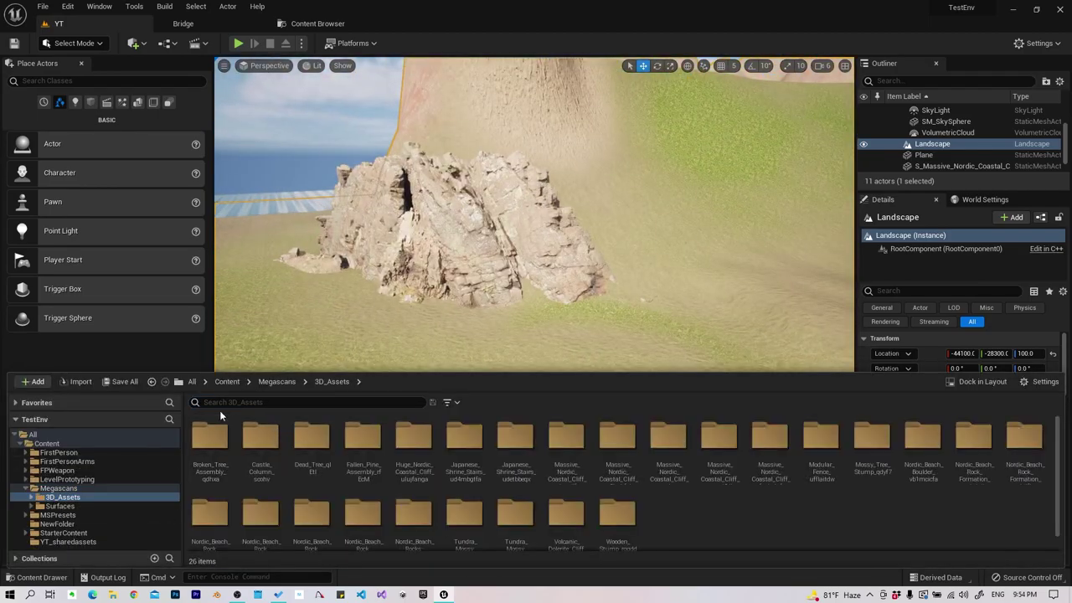
# Search 'mesh', drop a Huge Nordic Coastal Cliff at the water's edge and scale it up to about 17
pyautogui.write('mesh')
pyautogui.click(209, 444)
pyautogui.keyDown('shift'); pyautogui.click(671, 527); pyautogui.keyUp('shift')
pyautogui.rightClick(680, 529)
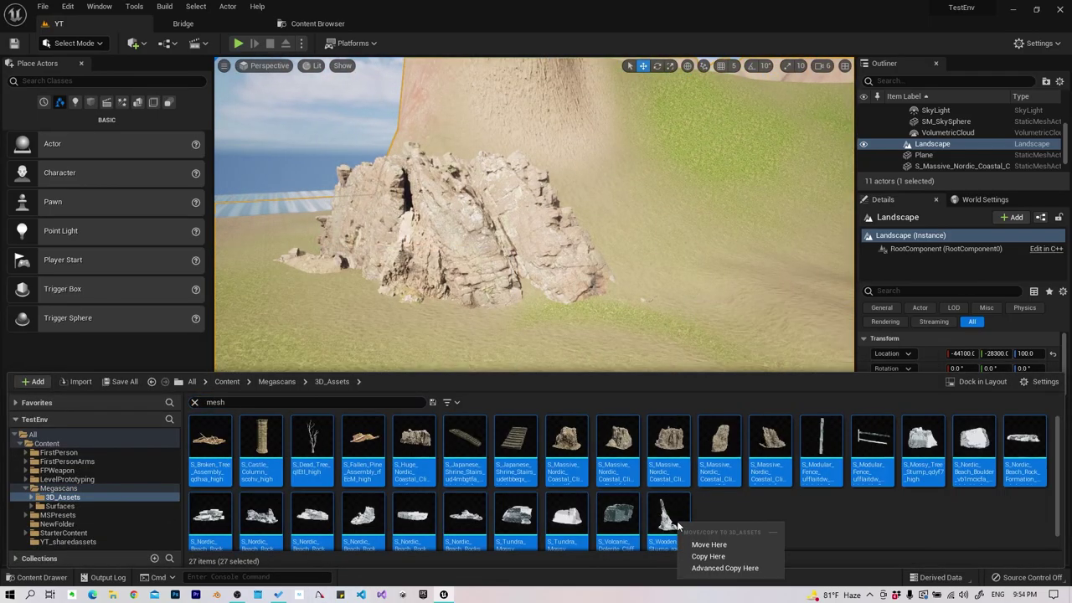
pyautogui.click(531, 337)
pyautogui.moveTo(415, 444); pyautogui.dragTo(526, 289)
pyautogui.press('f')
pyautogui.press('r')
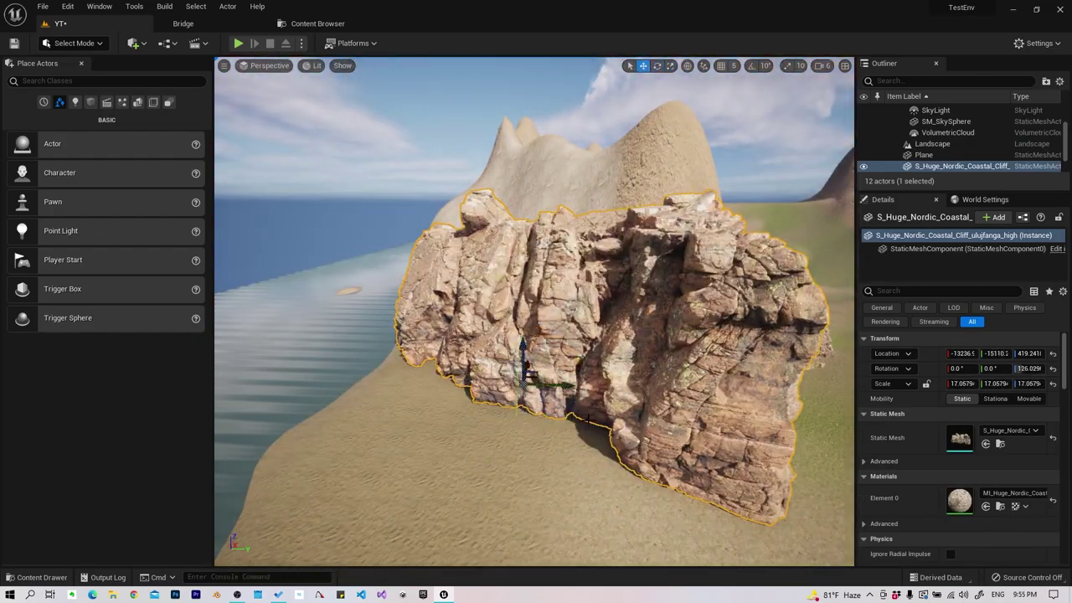
# Push the cliff against the mountain and Alt-drag two copies, flipping one about 178°
pyautogui.moveTo(526, 381); pyautogui.dragTo(475, 328)
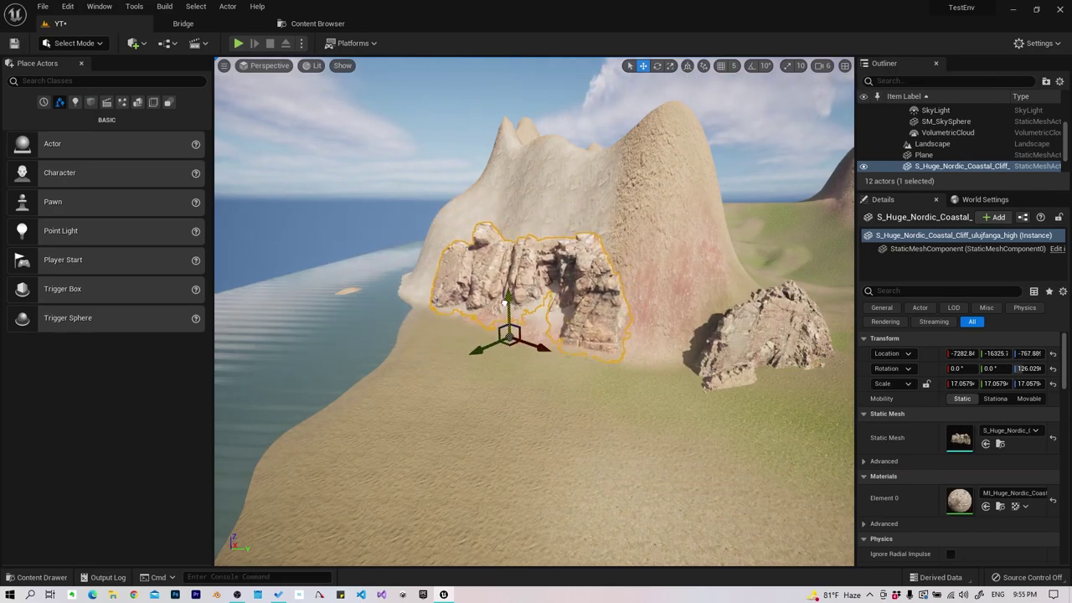
pyautogui.keyDown('alt'); pyautogui.moveTo(473, 343); pyautogui.dragTo(469, 277); pyautogui.keyUp('alt')
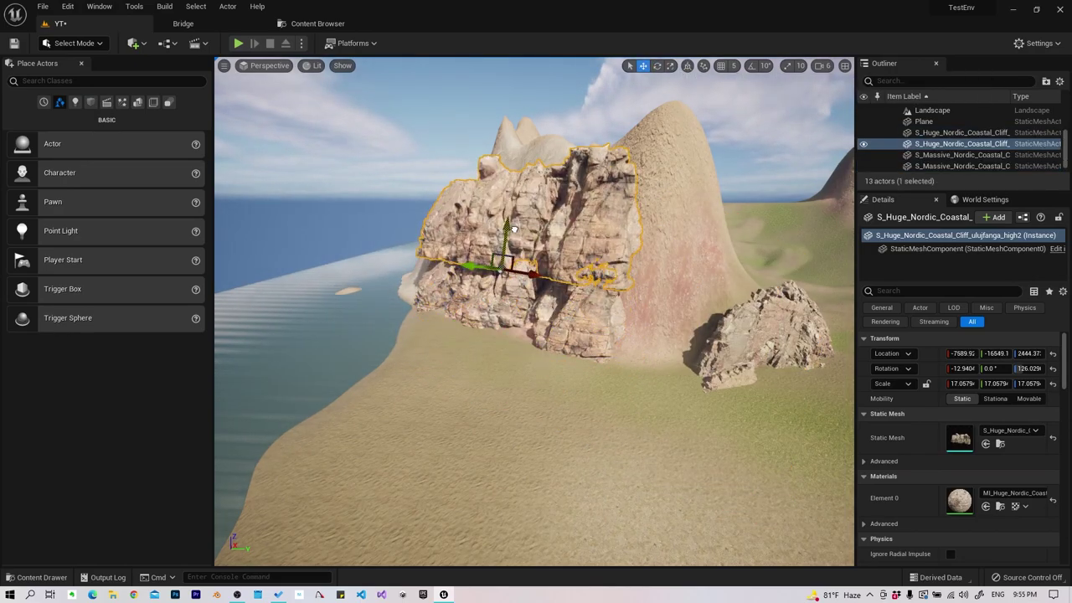
pyautogui.press('e')
pyautogui.moveTo(506, 210); pyautogui.dragTo(549, 278)
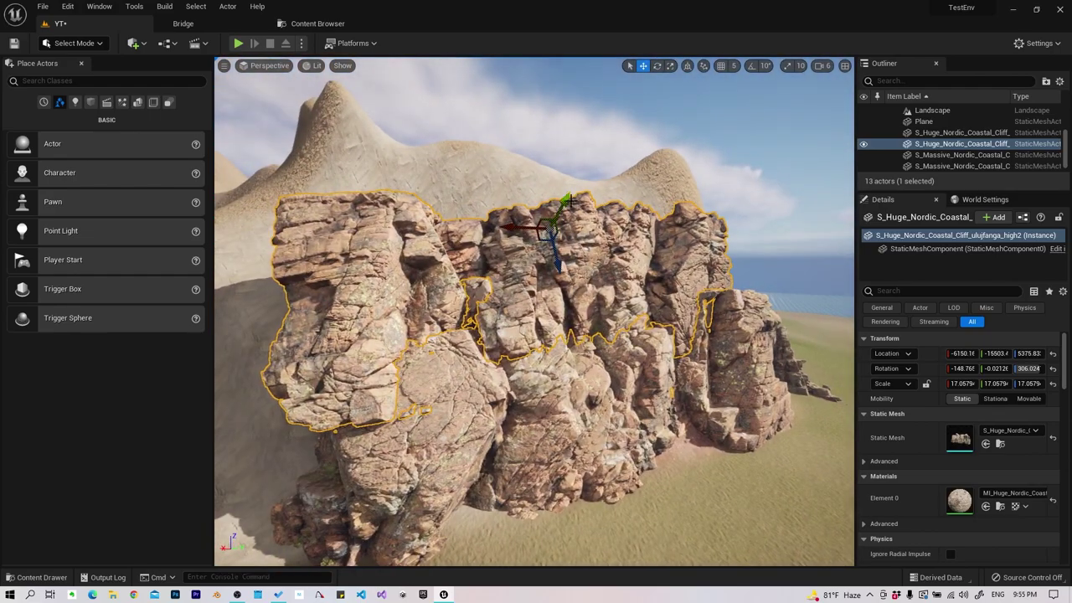
pyautogui.moveTo(567, 201)
pyautogui.keyDown('alt'); pyautogui.mouseDown()
pyautogui.moveTo(540, 268)
pyautogui.moveTo(553, 301)
pyautogui.mouseUp(); pyautogui.keyUp('alt')
pyautogui.press('w')
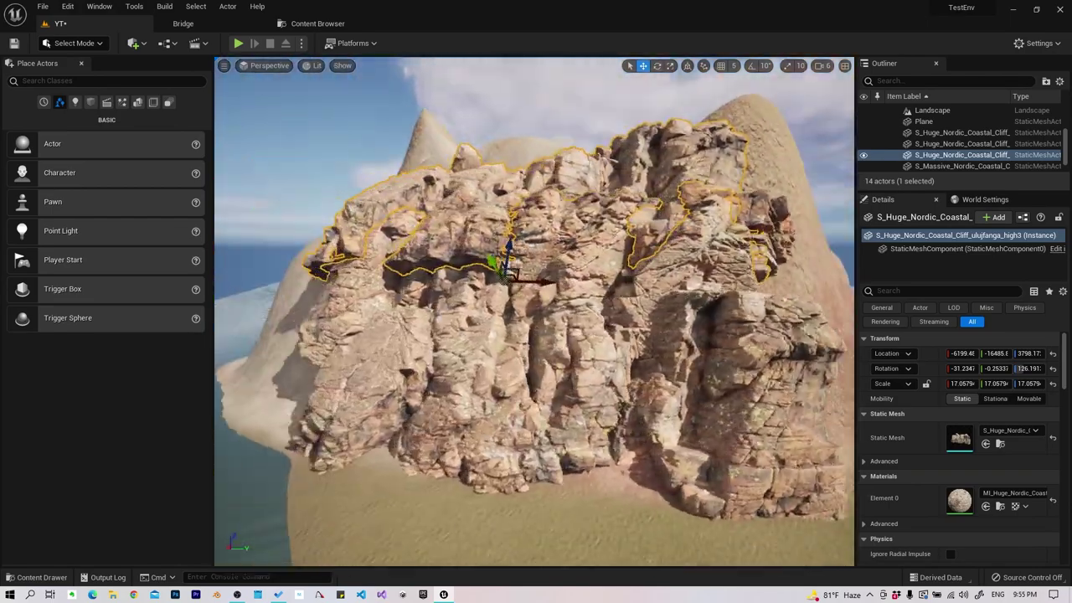
# Turn the three cliffs about 18° and duplicate them further along the shoreline
pyautogui.press('f')
pyautogui.scroll(3, 507, 317)
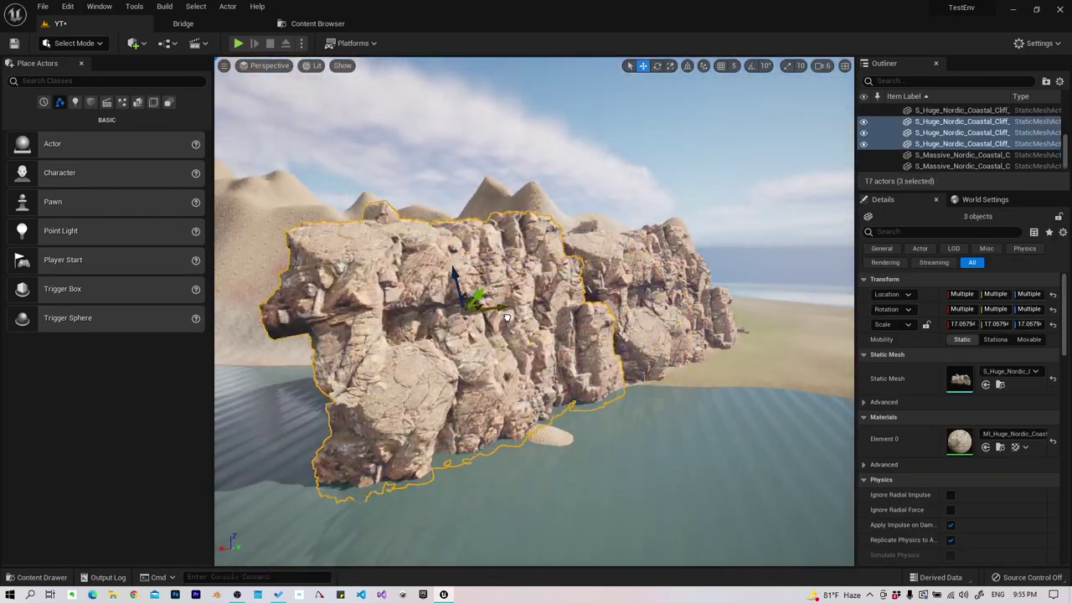
pyautogui.moveTo(451, 299)
pyautogui.mouseDown()
pyautogui.moveTo(501, 325)
pyautogui.moveTo(437, 286)
pyautogui.moveTo(498, 317)
pyautogui.moveTo(444, 301)
pyautogui.mouseUp()
pyautogui.press('w')
pyautogui.press('e')
pyautogui.press('w')
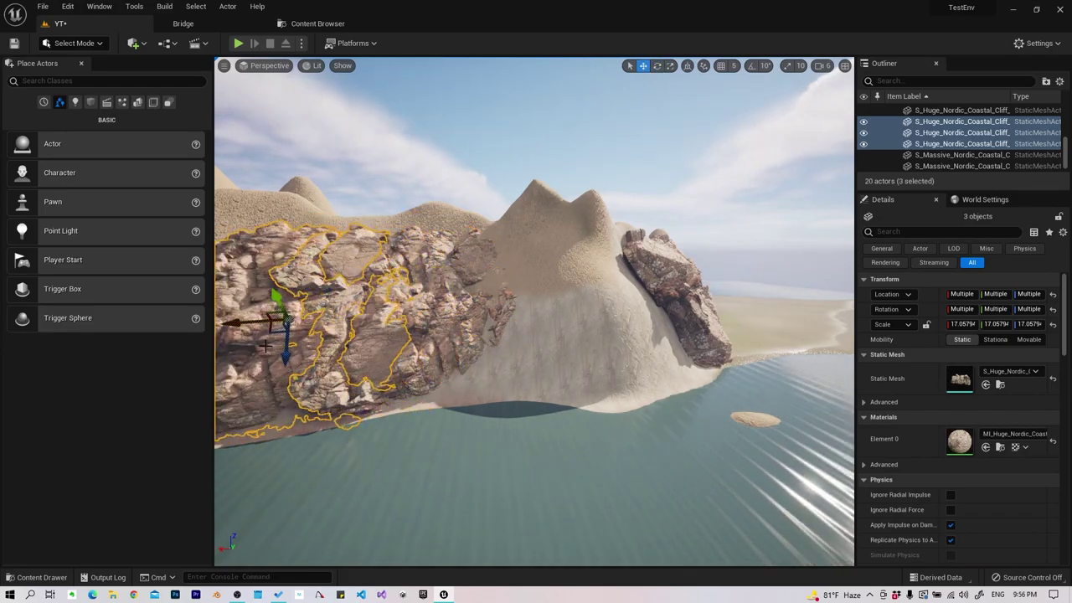
pyautogui.moveTo(276, 318)
pyautogui.keyDown('alt'); pyautogui.mouseDown()
pyautogui.moveTo(526, 335)
pyautogui.moveTo(407, 322)
pyautogui.moveTo(436, 331)
pyautogui.moveTo(329, 283)
pyautogui.moveTo(354, 227)
pyautogui.moveTo(465, 237)
pyautogui.mouseUp(); pyautogui.keyUp('alt')
pyautogui.press('e')
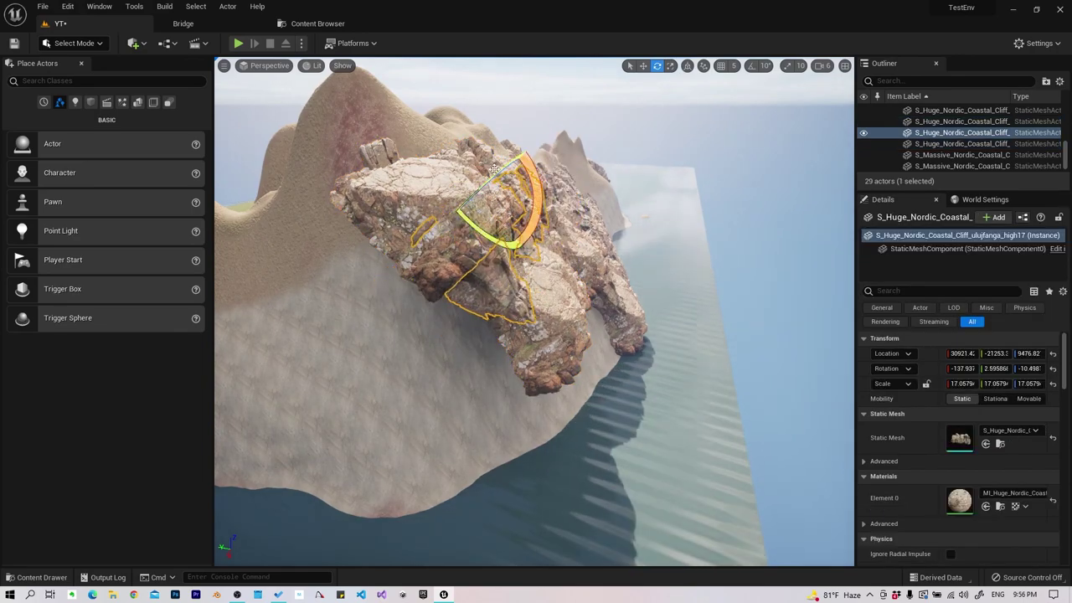
# Undo the unwanted cliff rotations and restore the cliff's earlier position
pyautogui.hotkey('ctrl', 'z')
pyautogui.hotkey('ctrl', 'z')
pyautogui.hotkey('ctrl', 'z')
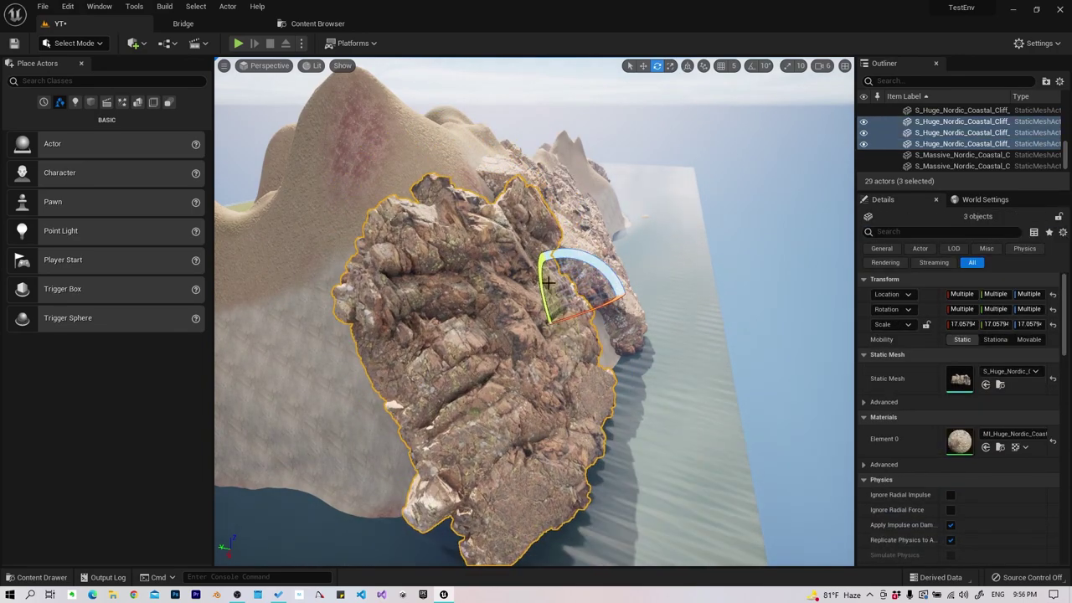
pyautogui.hotkey('ctrl', 'z')
pyautogui.press('w')
pyautogui.hotkey('ctrl', 'z')
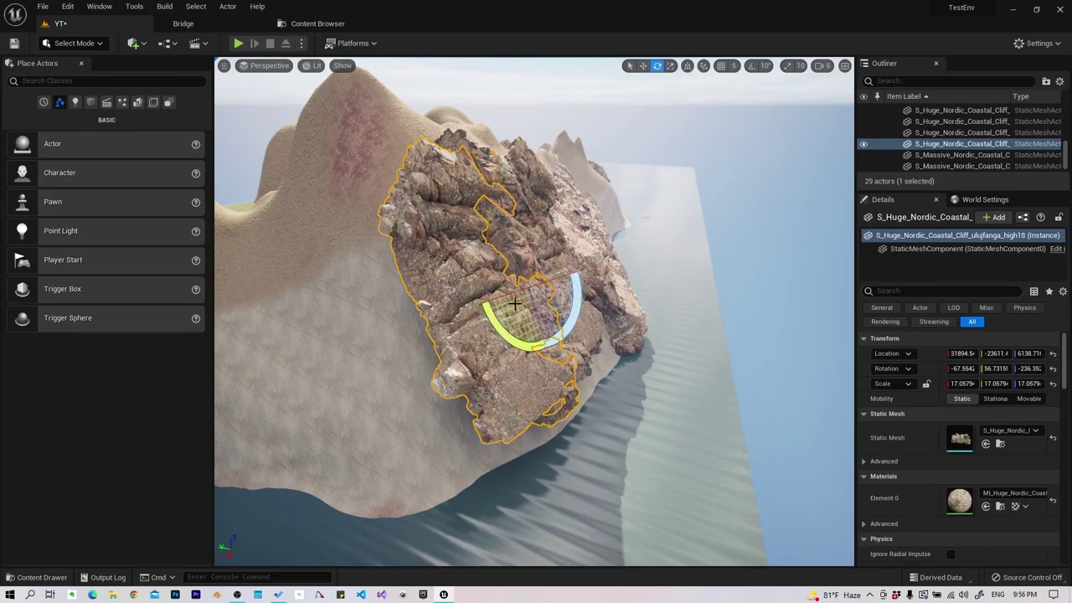
pyautogui.moveTo(510, 309); pyautogui.dragTo(658, 214, button='right')
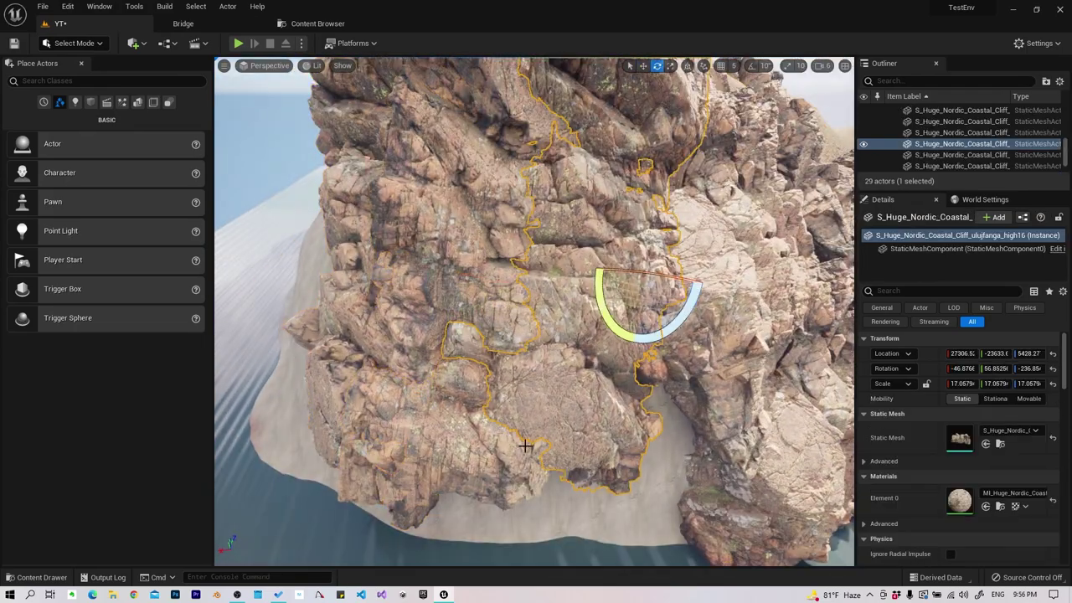
pyautogui.hotkey('ctrl', 'z')
pyautogui.press('w')
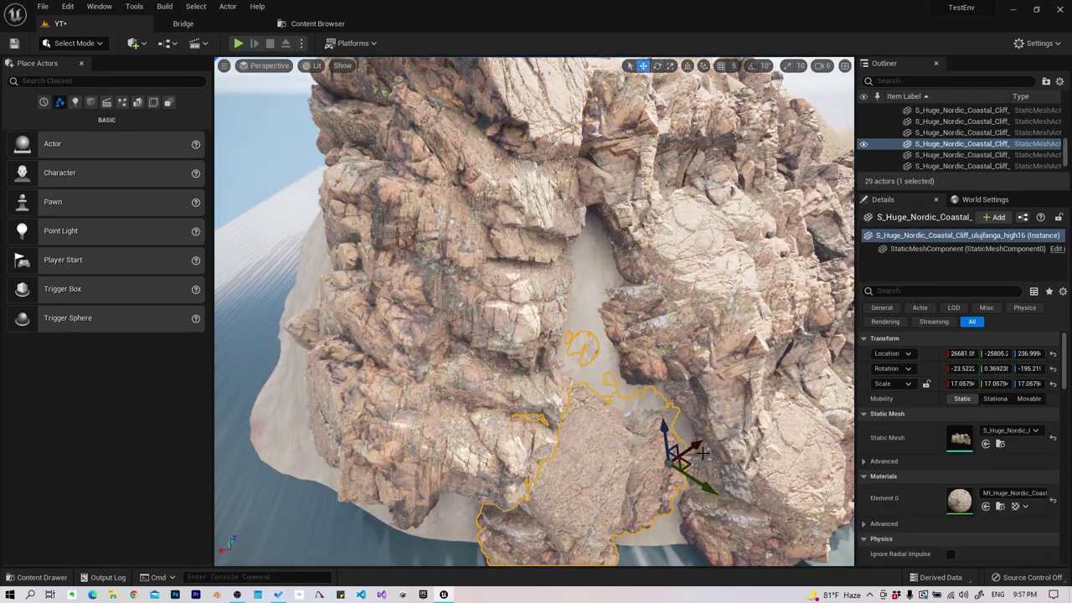
# Lower and re-angle the cliff at the waterline, then Alt-drag one more copy into a gap
pyautogui.moveTo(702, 453); pyautogui.dragTo(709, 485)
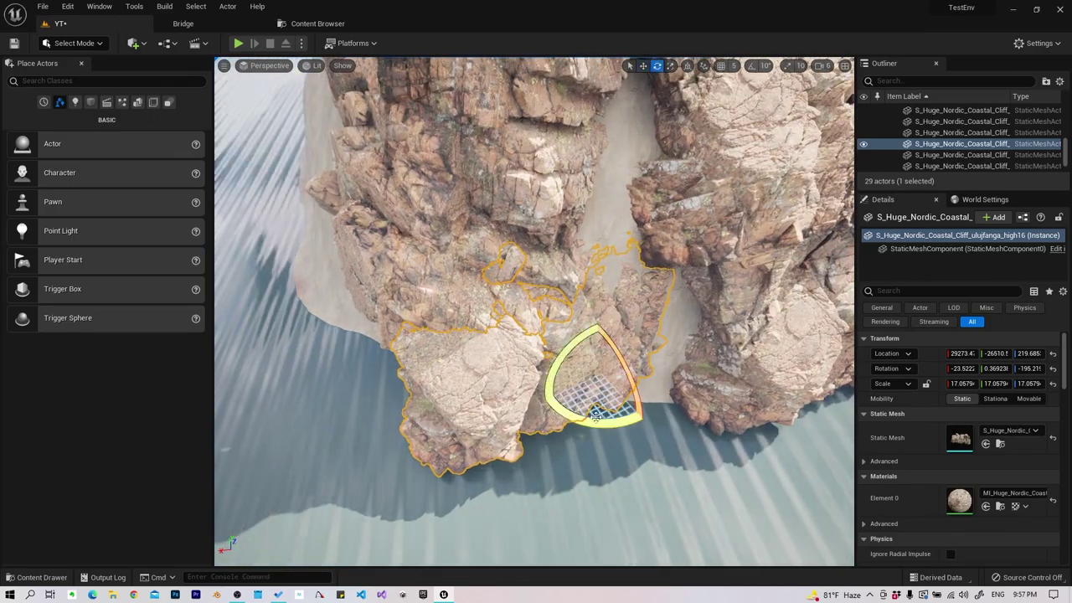
pyautogui.moveTo(614, 475); pyautogui.dragTo(586, 394)
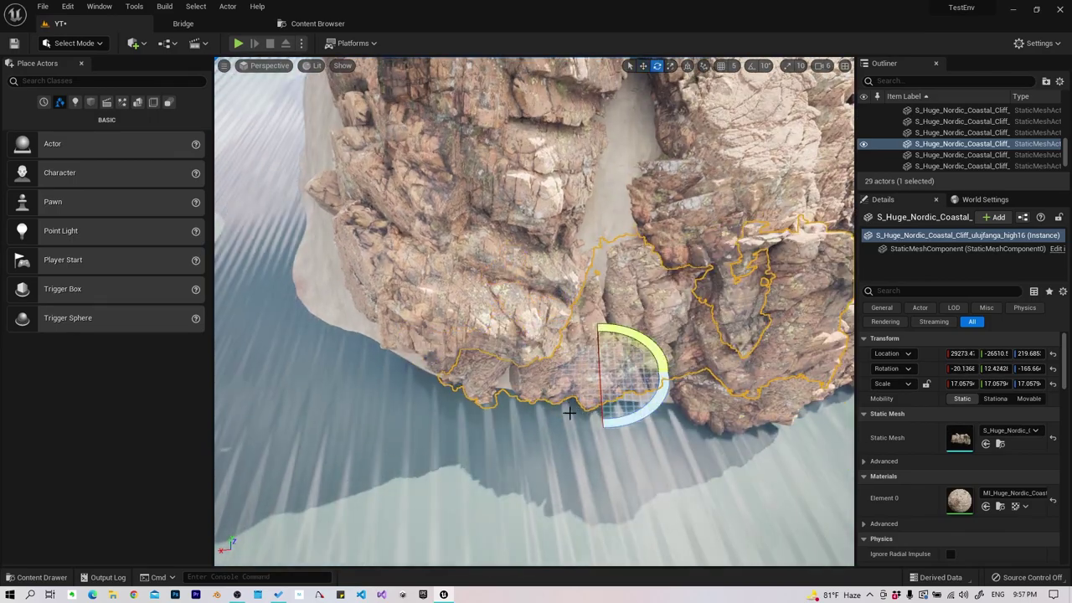
pyautogui.press('w')
pyautogui.keyDown('alt'); pyautogui.moveTo(584, 352); pyautogui.dragTo(578, 335); pyautogui.keyUp('alt')
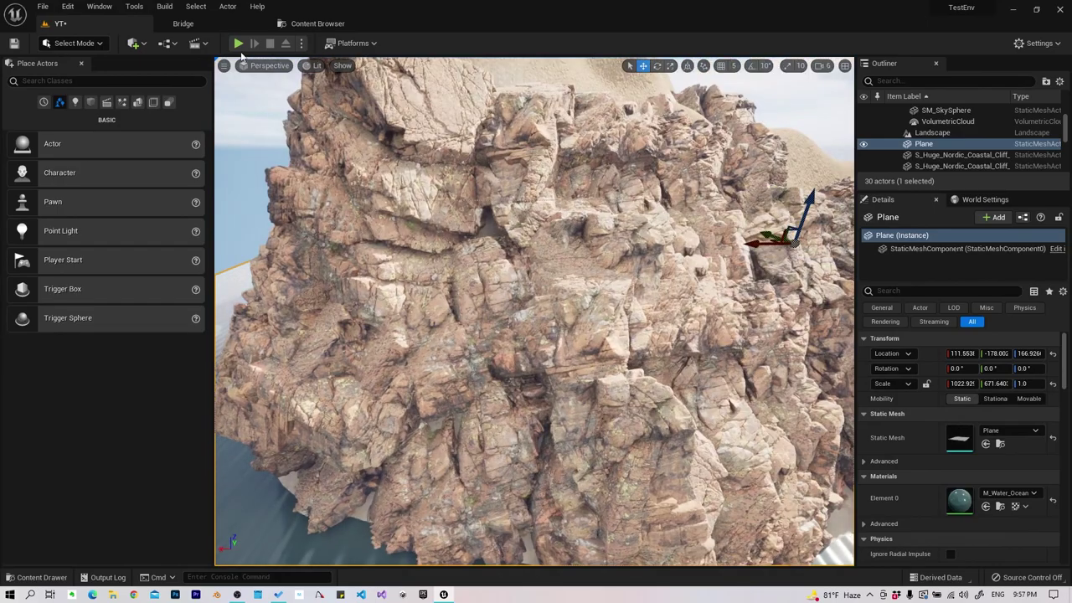
# Play-test the level, then stop and return to the shoreline
pyautogui.click(238, 43)
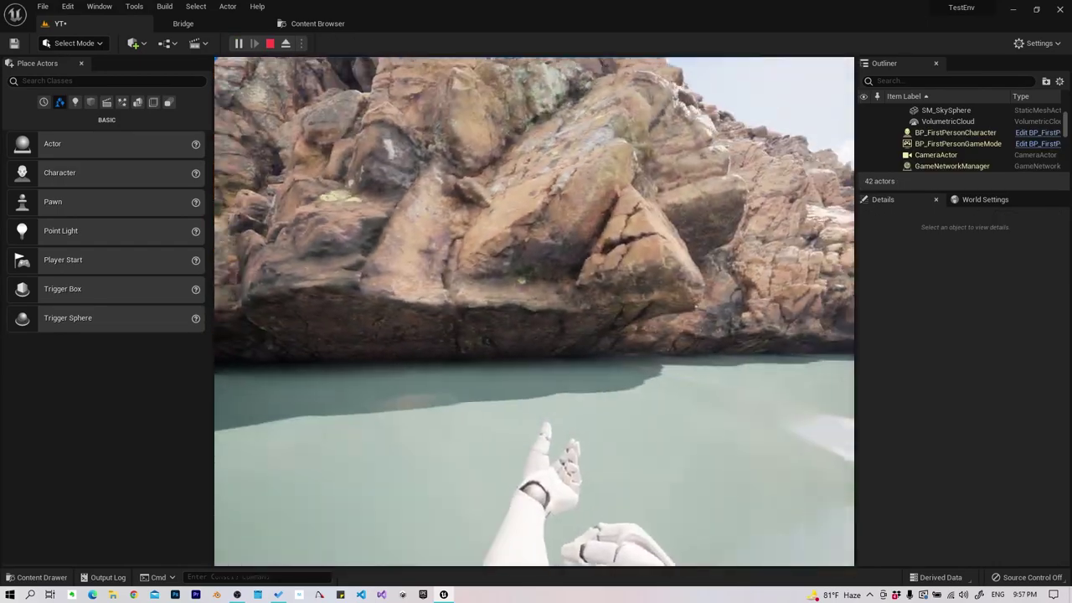
pyautogui.press('Escape')
pyautogui.moveTo(533, 184); pyautogui.dragTo(534, 185, button='right')
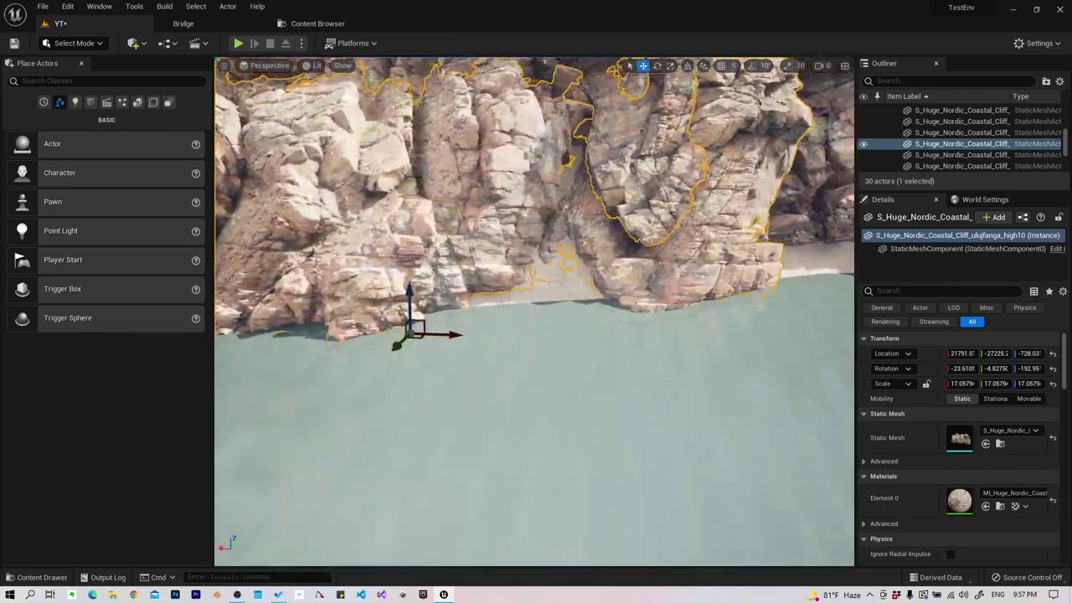
# Duplicate the three selected slope cliffs and rotate the copies into varied angles
pyautogui.moveTo(498, 243); pyautogui.dragTo(498, 243, button='right')
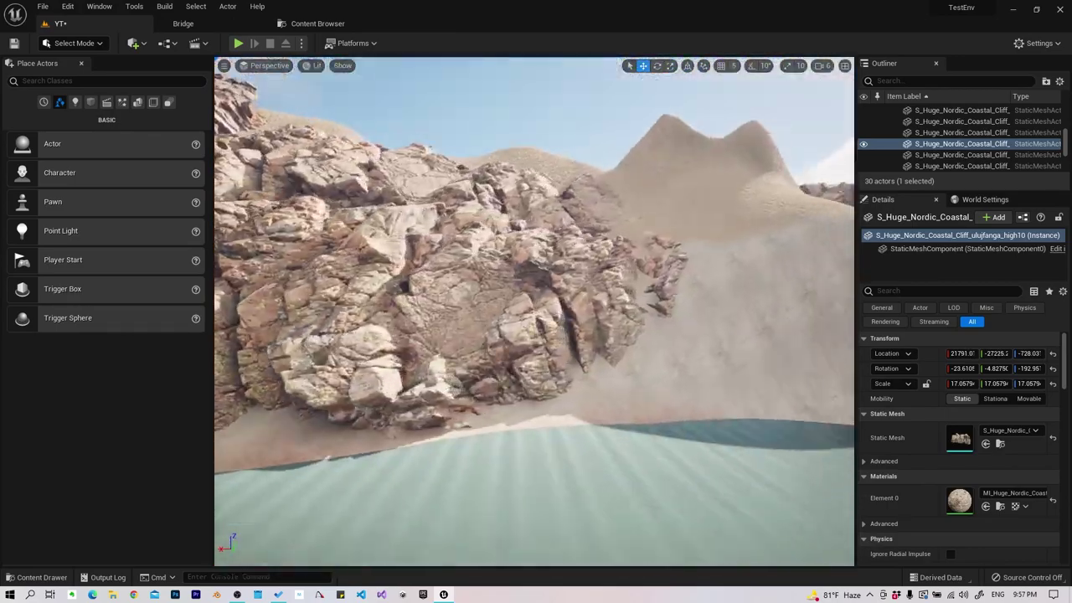
pyautogui.click(497, 242)
pyautogui.keyDown('ctrl'); pyautogui.click(436, 165); pyautogui.keyUp('ctrl')
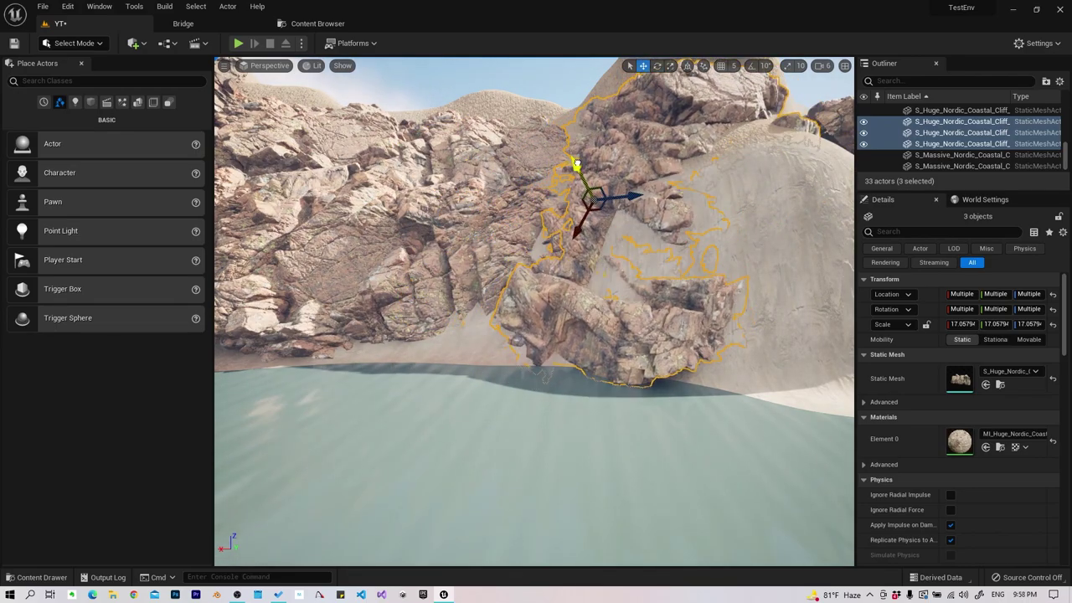
pyautogui.moveTo(576, 164); pyautogui.dragTo(511, 247, button='right')
pyautogui.press('e')
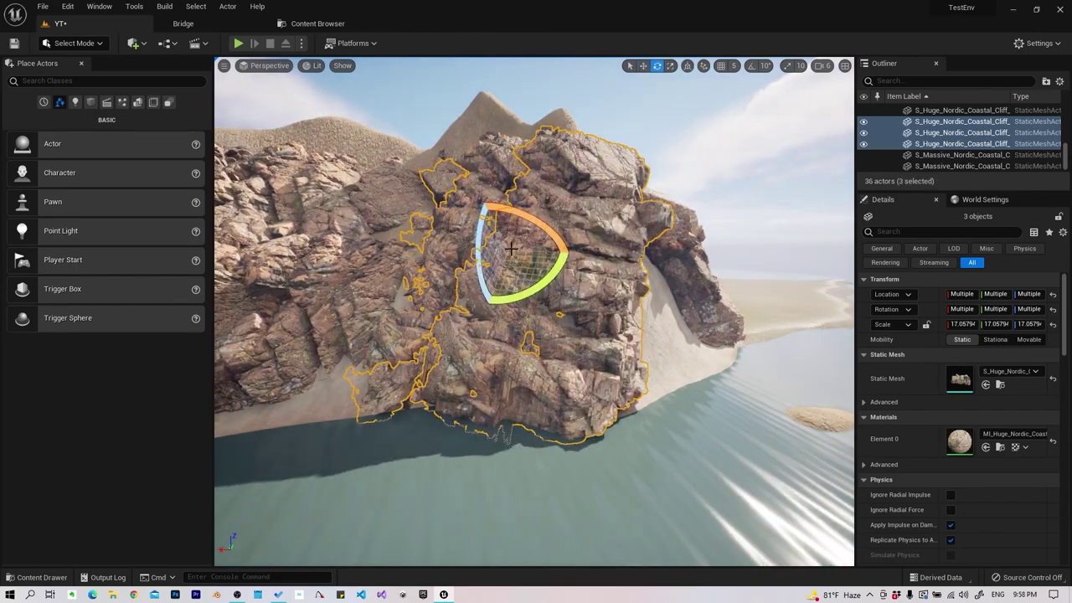
pyautogui.moveTo(529, 287); pyautogui.dragTo(513, 308)
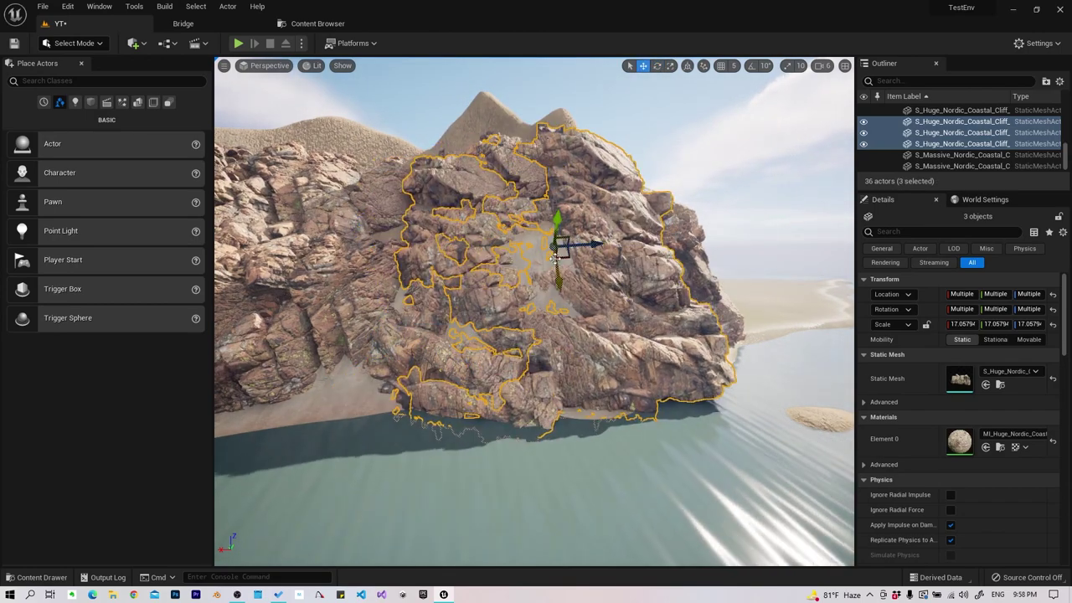
# Rotate the cliff piece above the water and Alt-drag a copy of it
pyautogui.click(637, 266)
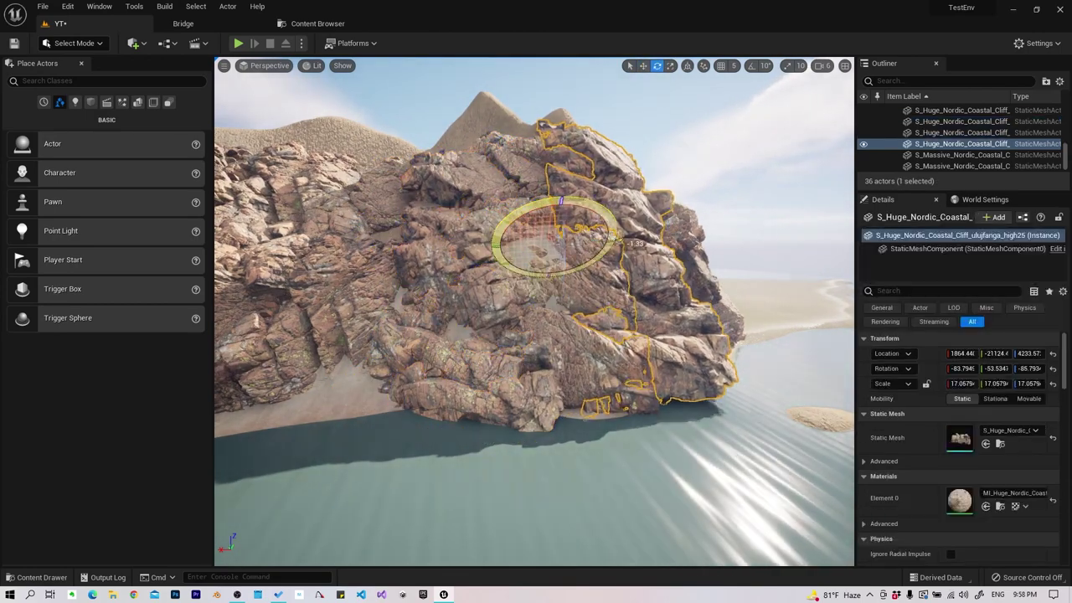
pyautogui.click(413, 253)
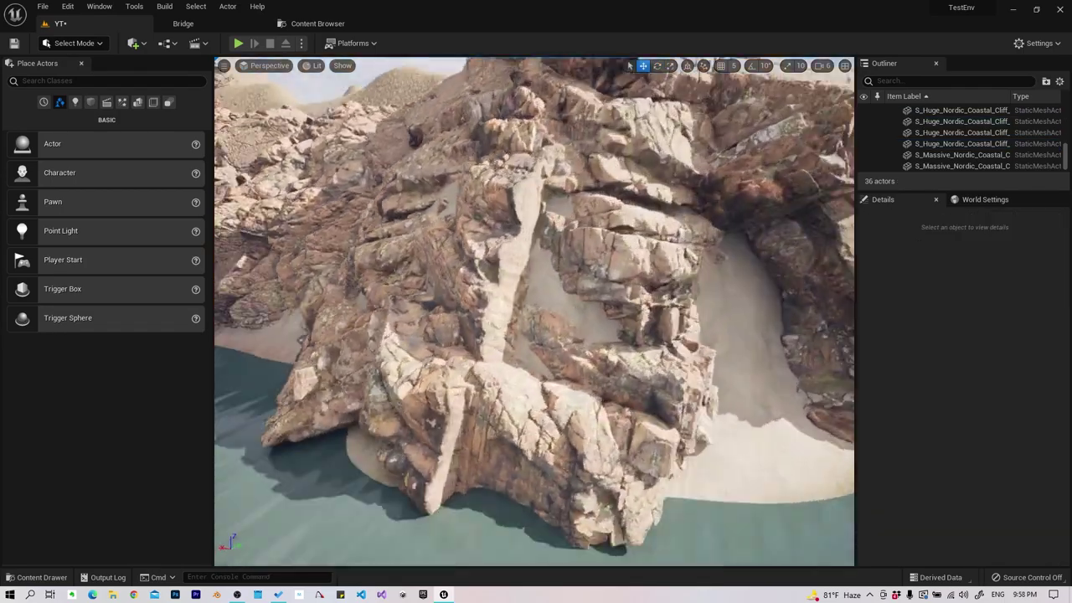
pyautogui.moveTo(428, 277); pyautogui.dragTo(514, 168)
pyautogui.click(514, 167)
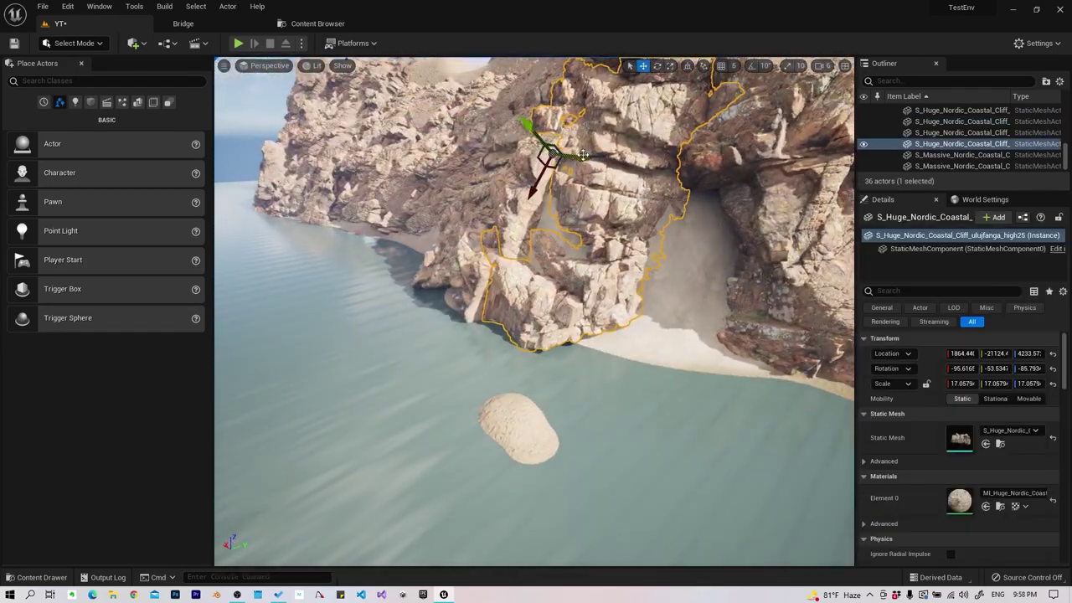
pyautogui.keyDown('alt'); pyautogui.moveTo(584, 155); pyautogui.dragTo(575, 143); pyautogui.keyUp('alt')
# Tilt a cliff piece on the beach into a new orientation
pyautogui.moveTo(536, 309); pyautogui.dragTo(536, 310, button='right')
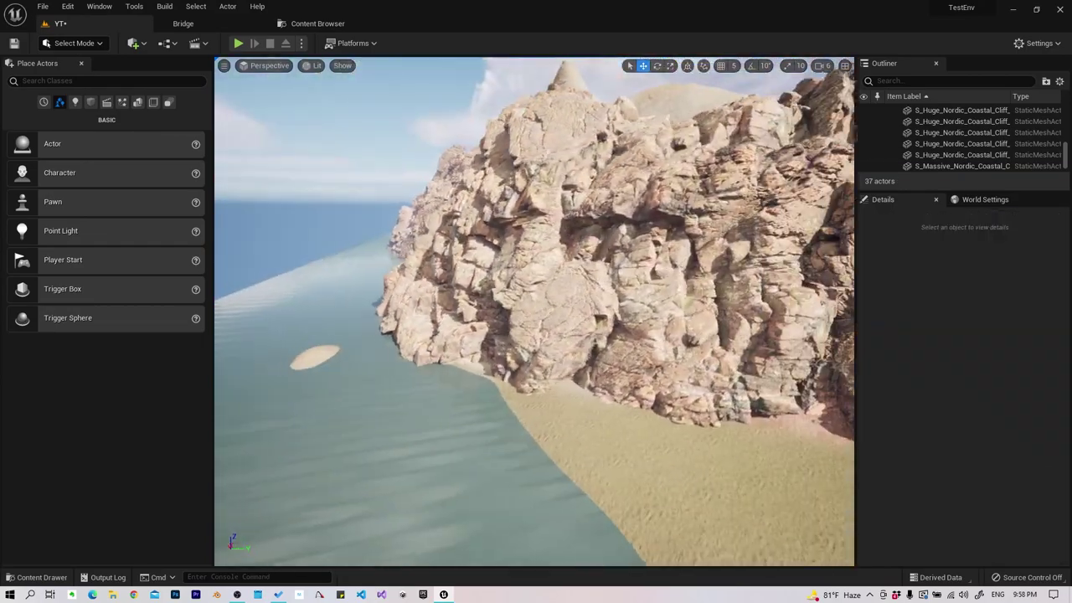
pyautogui.moveTo(464, 335); pyautogui.dragTo(465, 335, button='right')
pyautogui.click(465, 335)
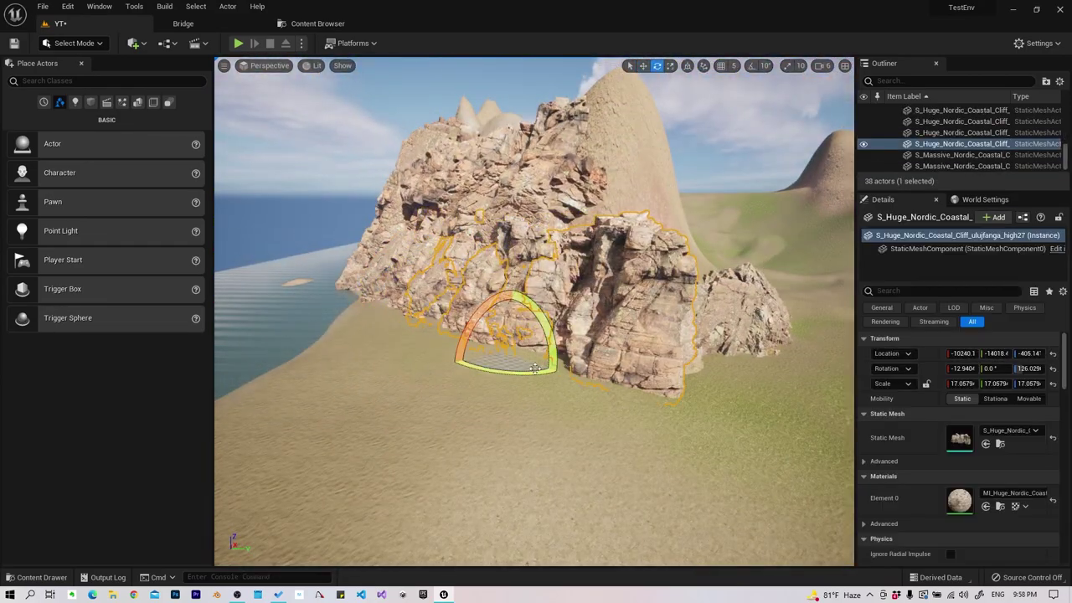
pyautogui.press('w')
pyautogui.moveTo(569, 311); pyautogui.dragTo(568, 311, button='right')
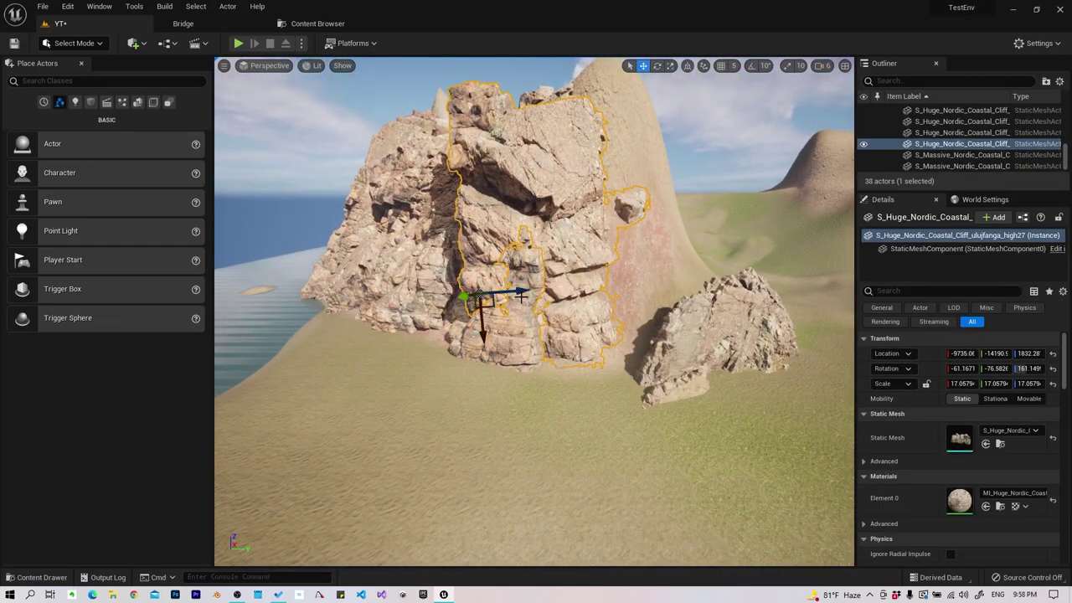
pyautogui.moveTo(554, 246); pyautogui.dragTo(580, 279)
pyautogui.press('w')
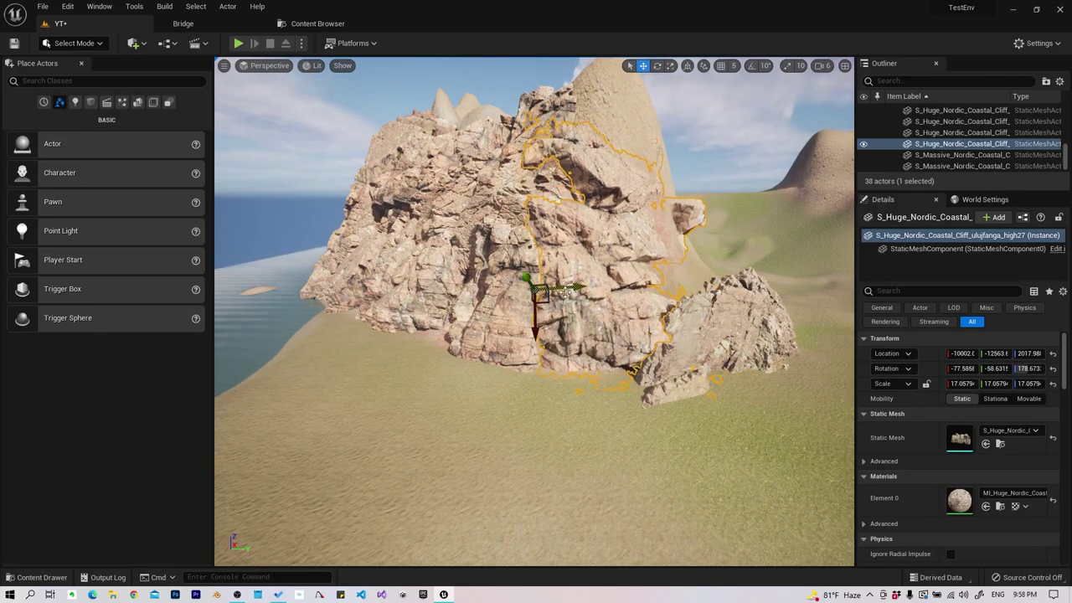
# Select five coastal cliffs and rotate them together as a group
pyautogui.moveTo(536, 310); pyautogui.dragTo(536, 310, button='right')
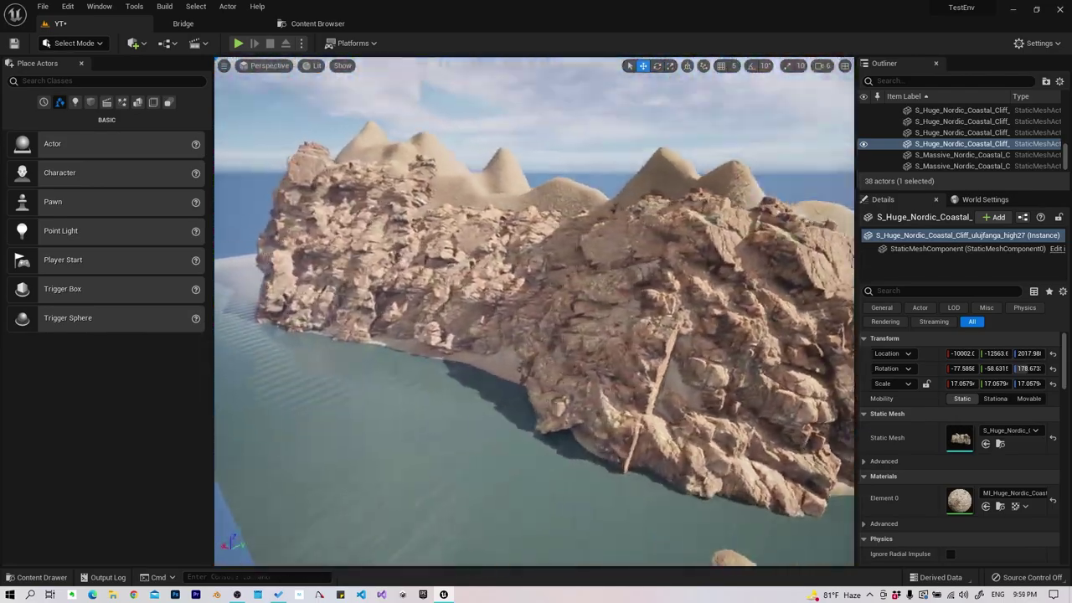
pyautogui.moveTo(704, 282); pyautogui.dragTo(704, 282, button='right')
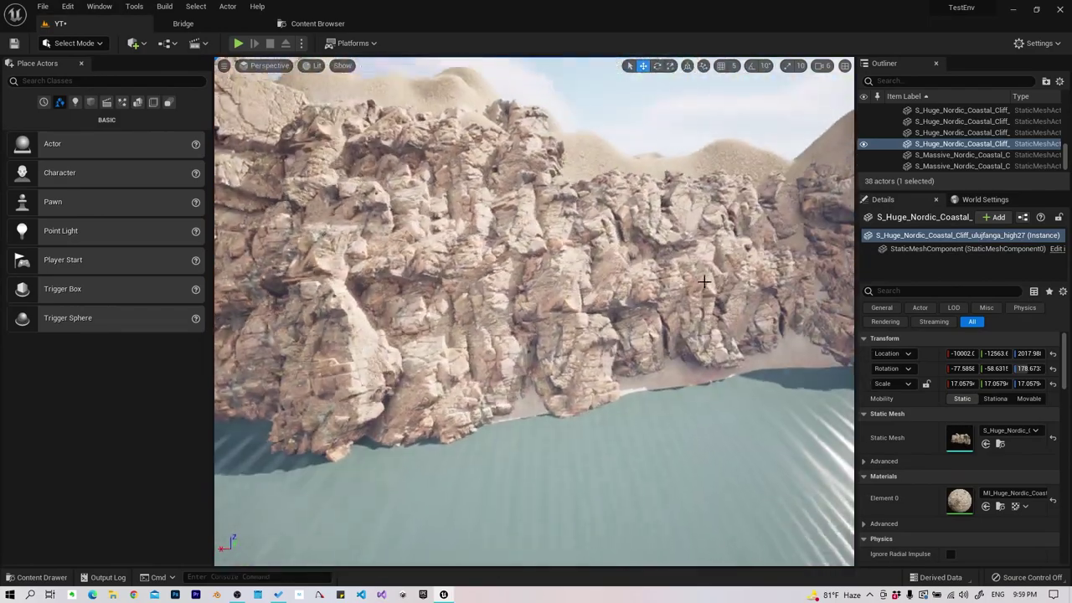
pyautogui.keyDown('ctrl'); pyautogui.click(598, 179); pyautogui.keyUp('ctrl')
pyautogui.keyDown('ctrl'); pyautogui.click(455, 435); pyautogui.keyUp('ctrl')
pyautogui.keyDown('ctrl'); pyautogui.click(642, 276); pyautogui.keyUp('ctrl')
pyautogui.keyDown('ctrl'); pyautogui.click(670, 177); pyautogui.keyUp('ctrl')
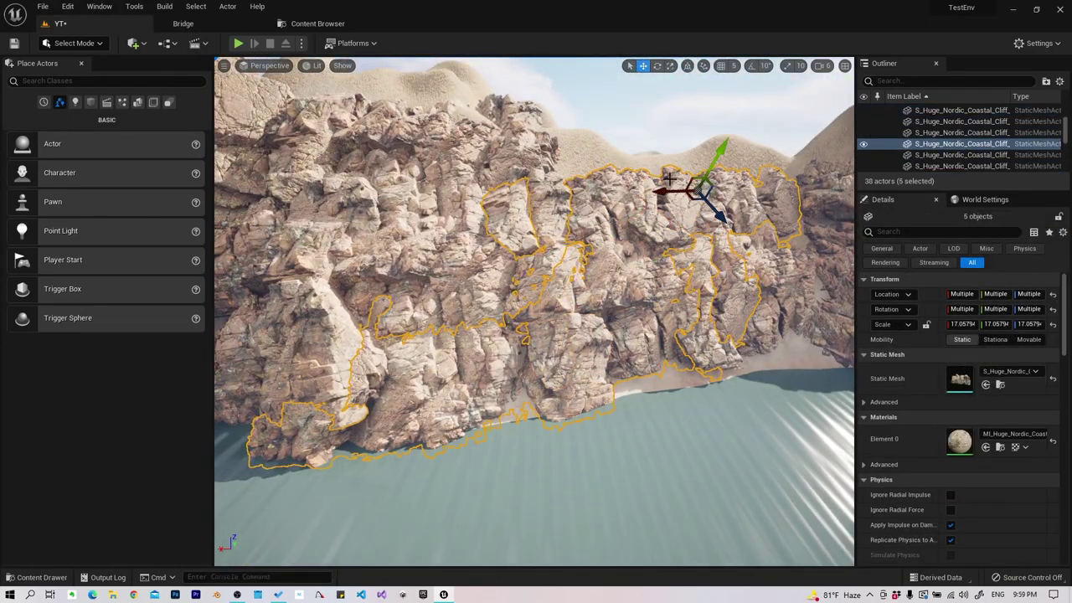
pyautogui.moveTo(271, 369); pyautogui.dragTo(270, 369, button='right')
pyautogui.press('e')
pyautogui.moveTo(393, 354); pyautogui.dragTo(593, 360, button='right')
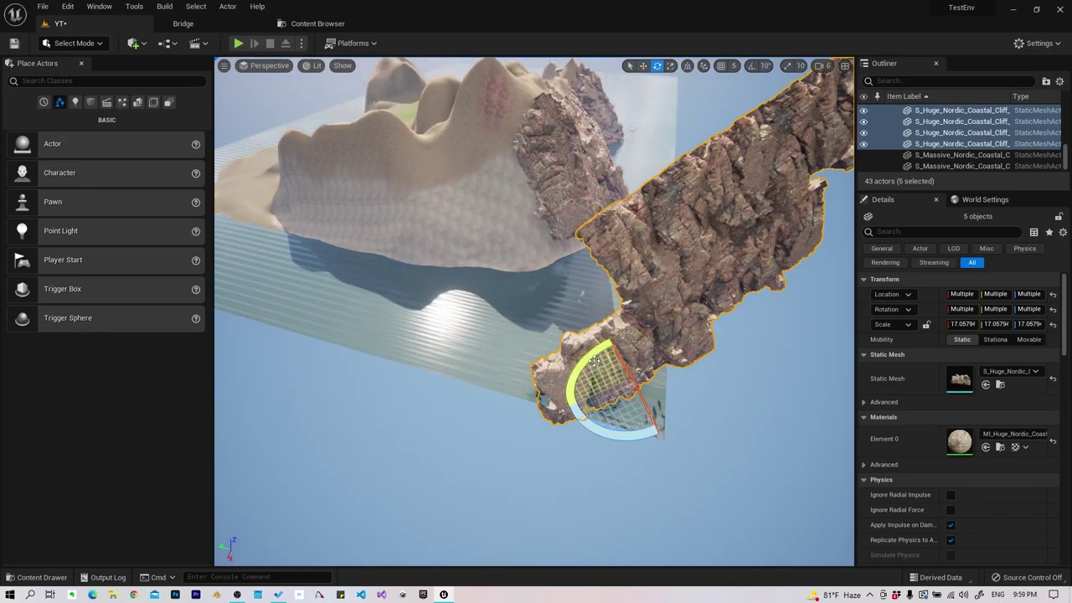
pyautogui.moveTo(593, 360); pyautogui.dragTo(534, 207)
# Alt-drag copies of the five cliffs along the island's sandy edge
pyautogui.press('w')
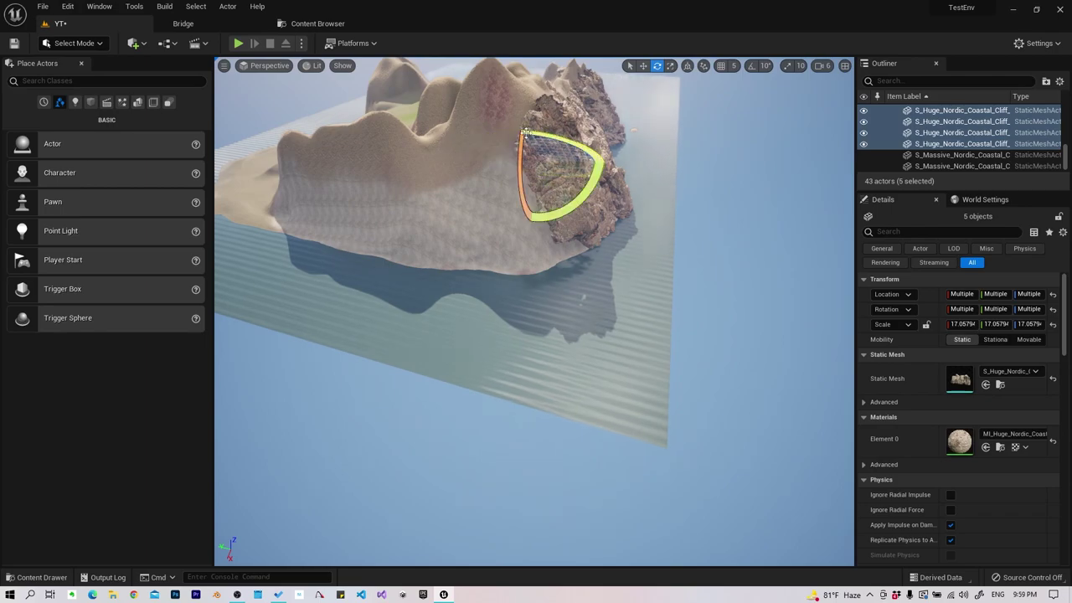
pyautogui.press('e')
pyautogui.moveTo(532, 146)
pyautogui.mouseDown(button='right')
pyautogui.moveTo(498, 178)
pyautogui.moveTo(624, 220)
pyautogui.mouseUp(button='right')
pyautogui.press('w')
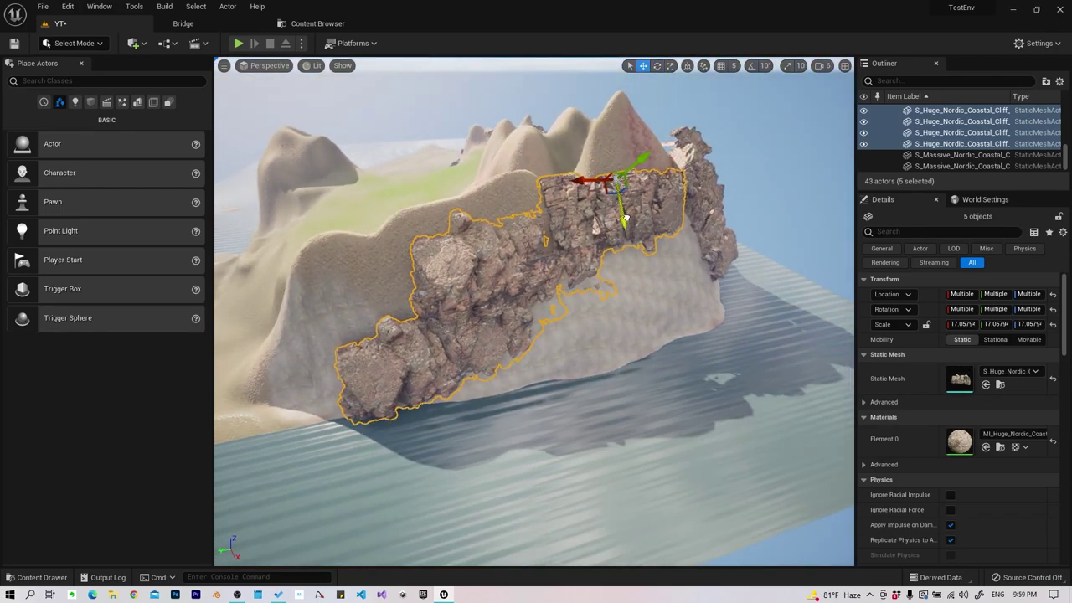
pyautogui.moveTo(624, 220)
pyautogui.keyDown('alt'); pyautogui.mouseDown()
pyautogui.moveTo(655, 374)
pyautogui.moveTo(569, 394)
pyautogui.moveTo(552, 414)
pyautogui.mouseUp(); pyautogui.keyUp('alt')
# Rotate a single cliff near the hilltop to blend with its neighbours
pyautogui.press('e')
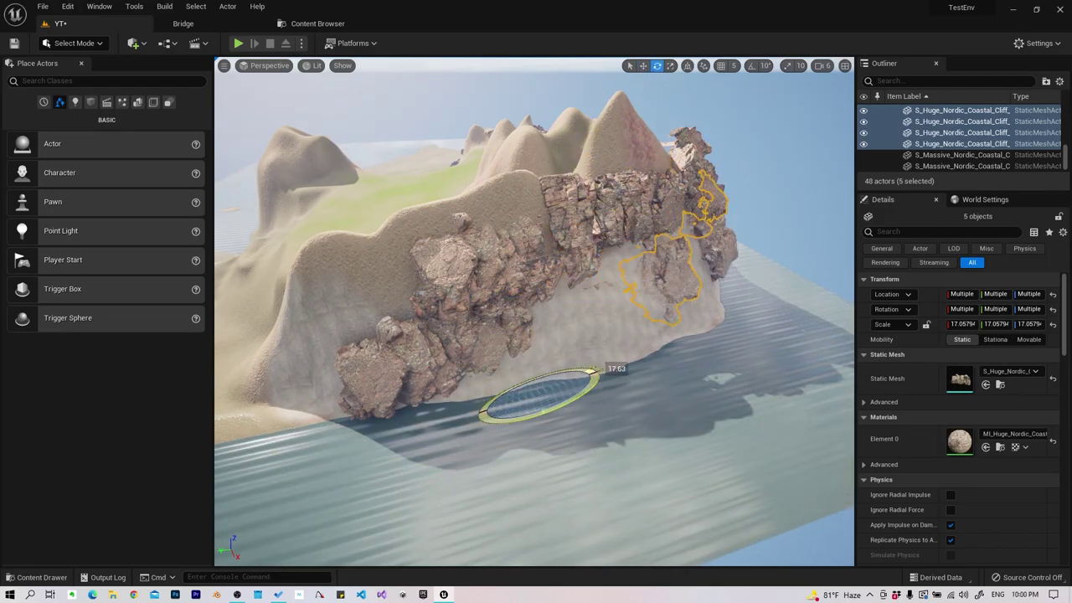
pyautogui.press('w')
pyautogui.moveTo(552, 414); pyautogui.dragTo(586, 318, button='right')
pyautogui.click(641, 252)
pyautogui.press('e')
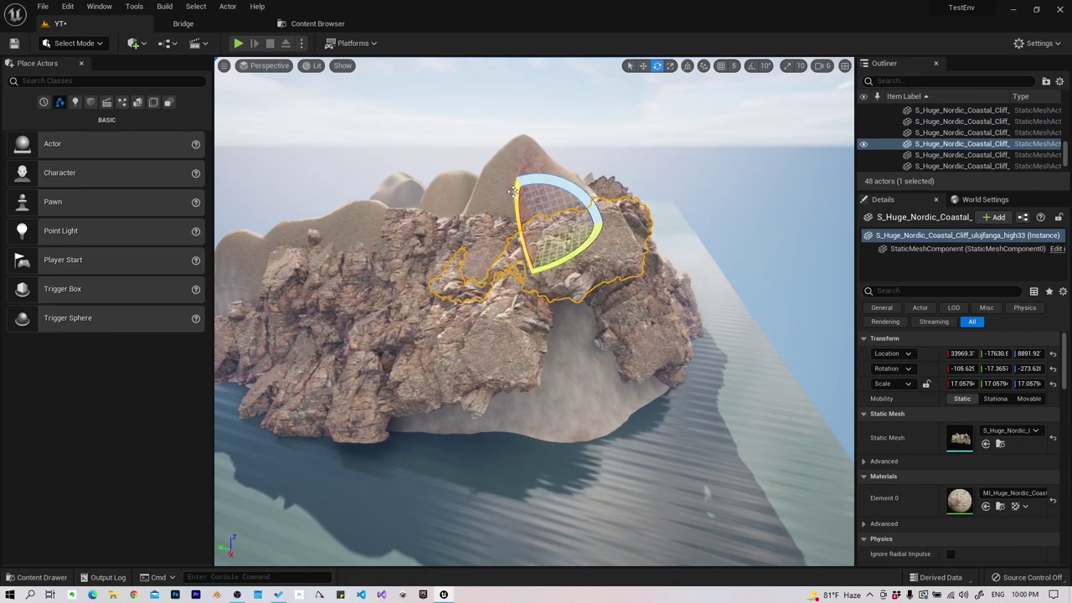
pyautogui.moveTo(587, 251); pyautogui.dragTo(566, 283)
# Rotate a pair of cliffs to stand more upright
pyautogui.moveTo(566, 283); pyautogui.dragTo(469, 276, button='right')
pyautogui.keyDown('ctrl'); pyautogui.click(503, 235); pyautogui.keyUp('ctrl')
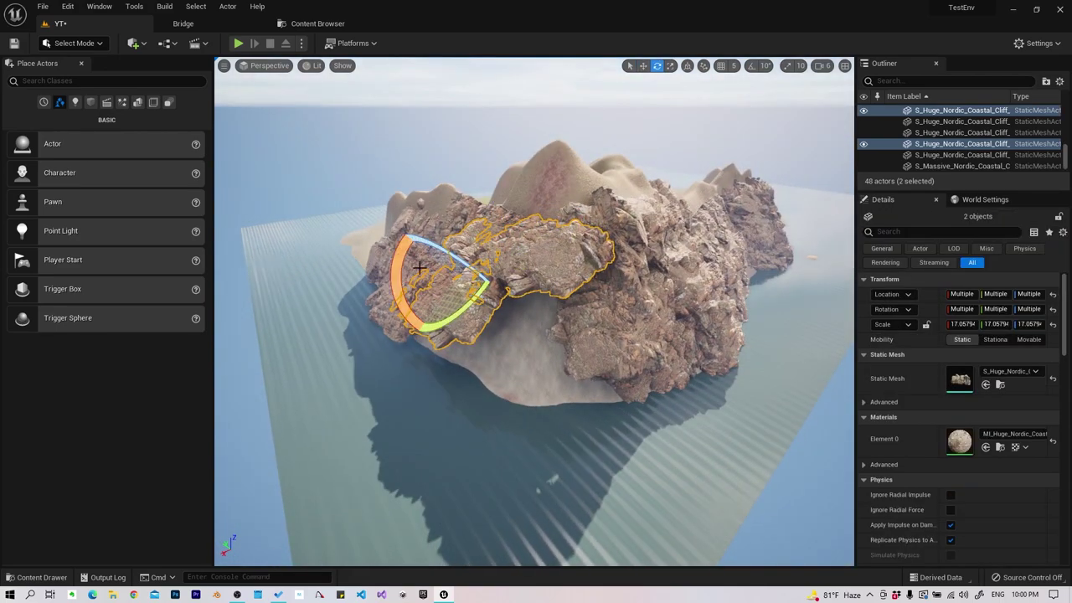
pyautogui.press('w')
pyautogui.press('e')
pyautogui.moveTo(440, 276)
pyautogui.mouseDown()
pyautogui.moveTo(457, 309)
pyautogui.moveTo(497, 322)
pyautogui.mouseUp()
pyautogui.press('w')
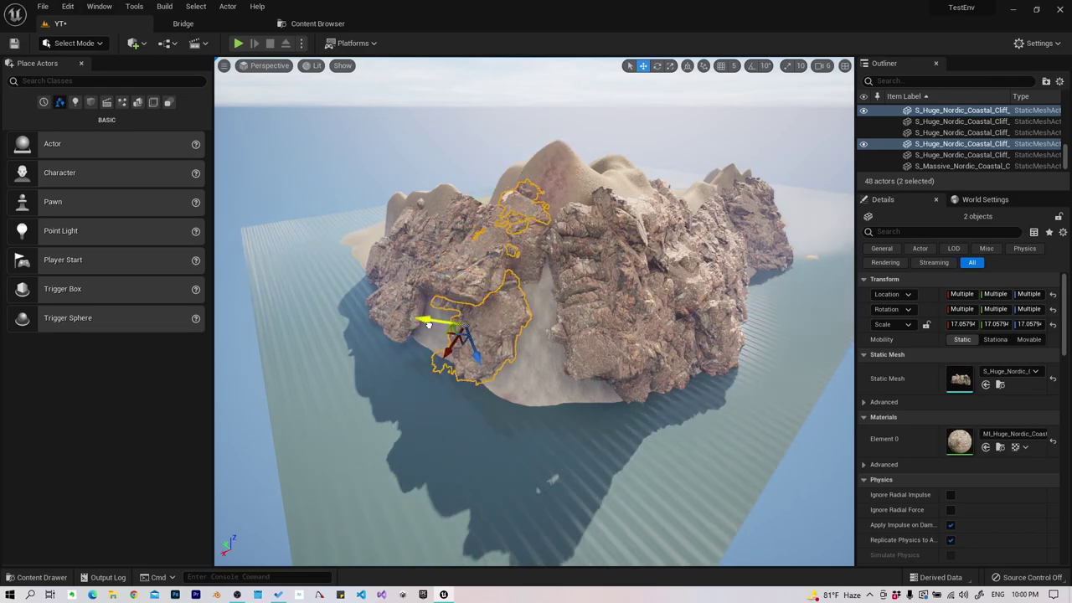
# Alt-drag copies of a waterline cliff along the shore, lowering them toward the water
pyautogui.click(428, 327)
pyautogui.press('f')
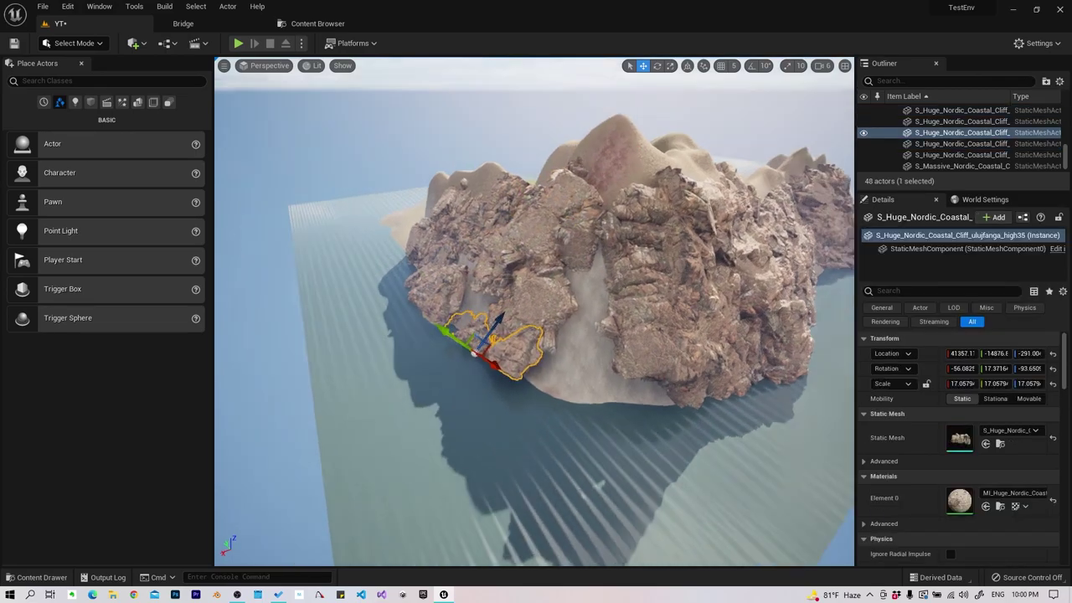
pyautogui.click(599, 331)
pyautogui.press('f')
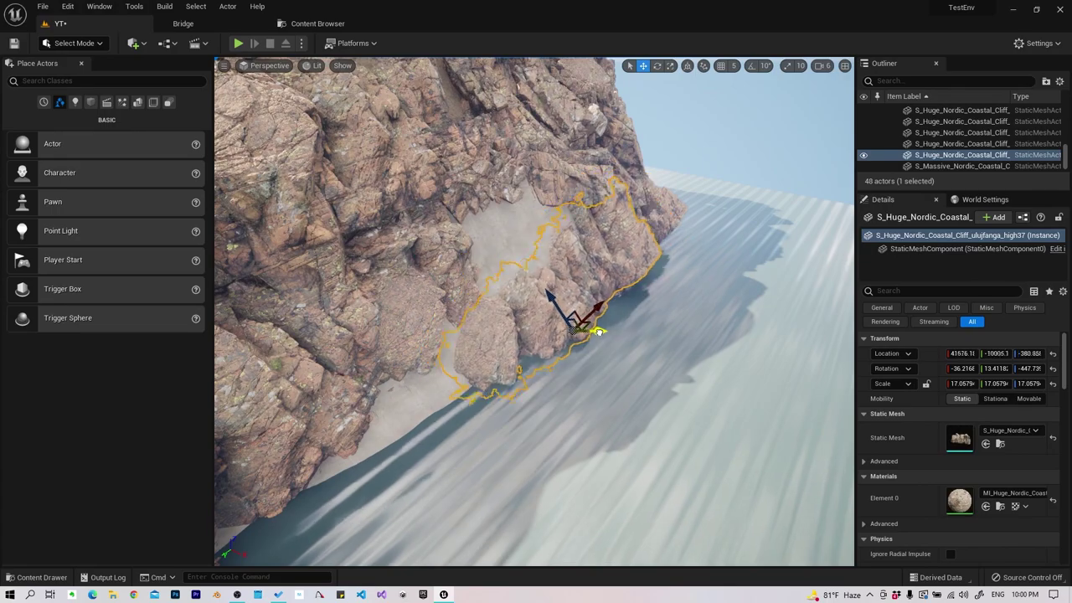
pyautogui.keyDown('alt'); pyautogui.moveTo(589, 318); pyautogui.dragTo(553, 258); pyautogui.keyUp('alt')
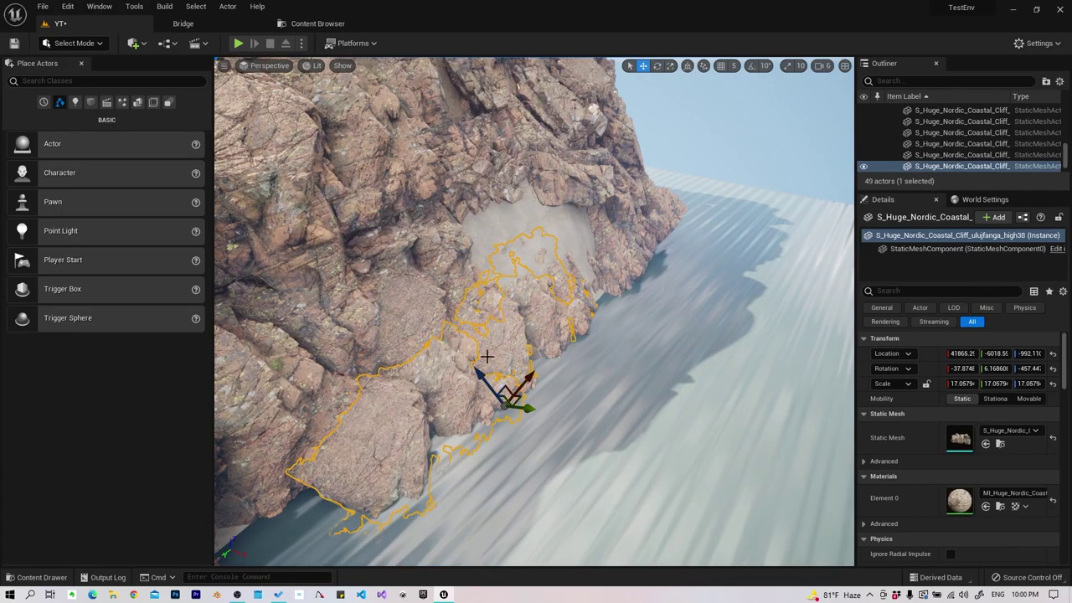
pyautogui.press('w')
pyautogui.moveTo(513, 213); pyautogui.dragTo(560, 240)
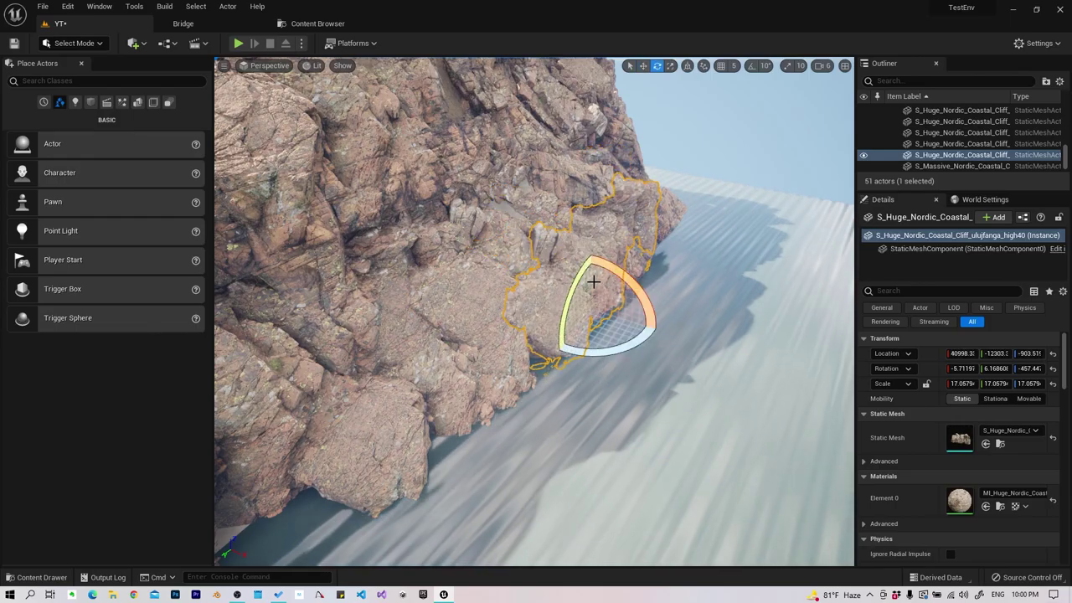
pyautogui.press('Escape')
pyautogui.moveTo(647, 310); pyautogui.dragTo(536, 302, button='right')
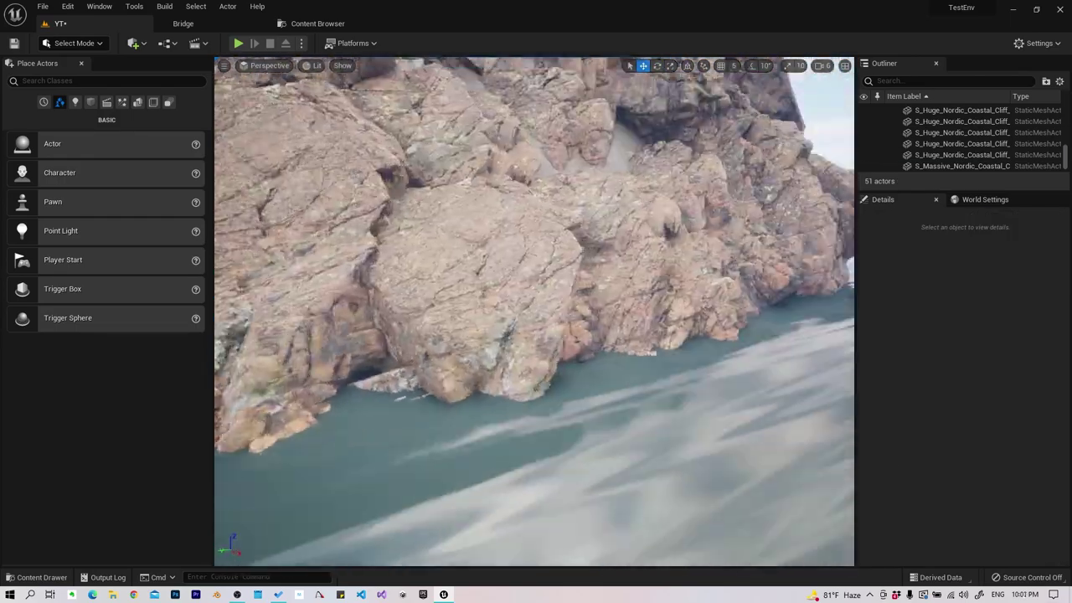
# Save all work, then copy a cliff, tilt it flatter and lower it to the waterline
pyautogui.click(42, 7)
pyautogui.click(71, 132)
pyautogui.hotkey('ctrl', 'v')
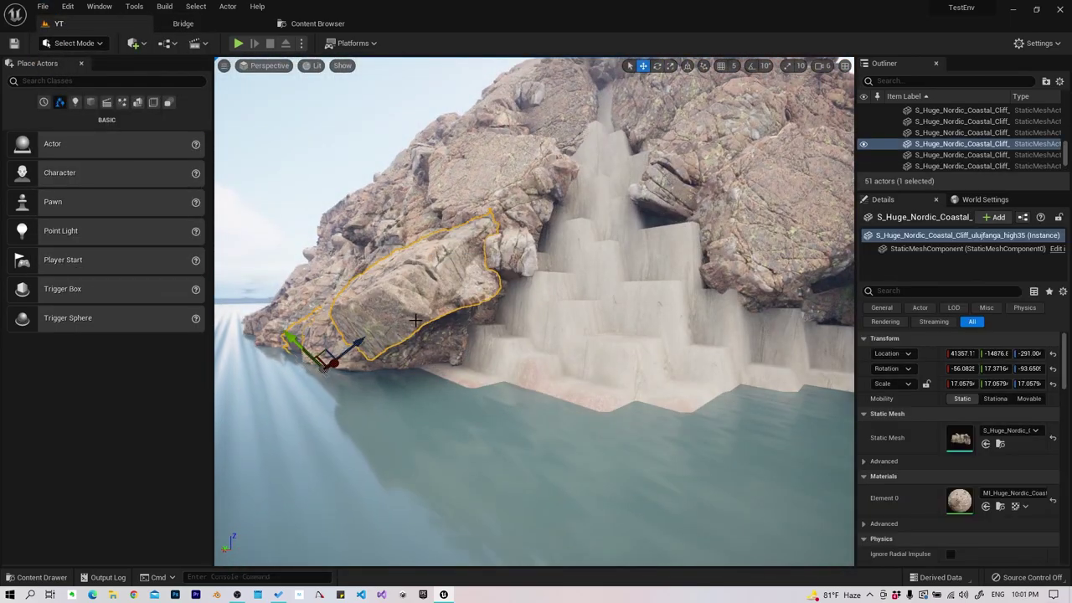
pyautogui.moveTo(431, 280)
pyautogui.mouseDown(button='right')
pyautogui.moveTo(471, 289)
pyautogui.moveTo(475, 250)
pyautogui.mouseUp(button='right')
pyautogui.press('e')
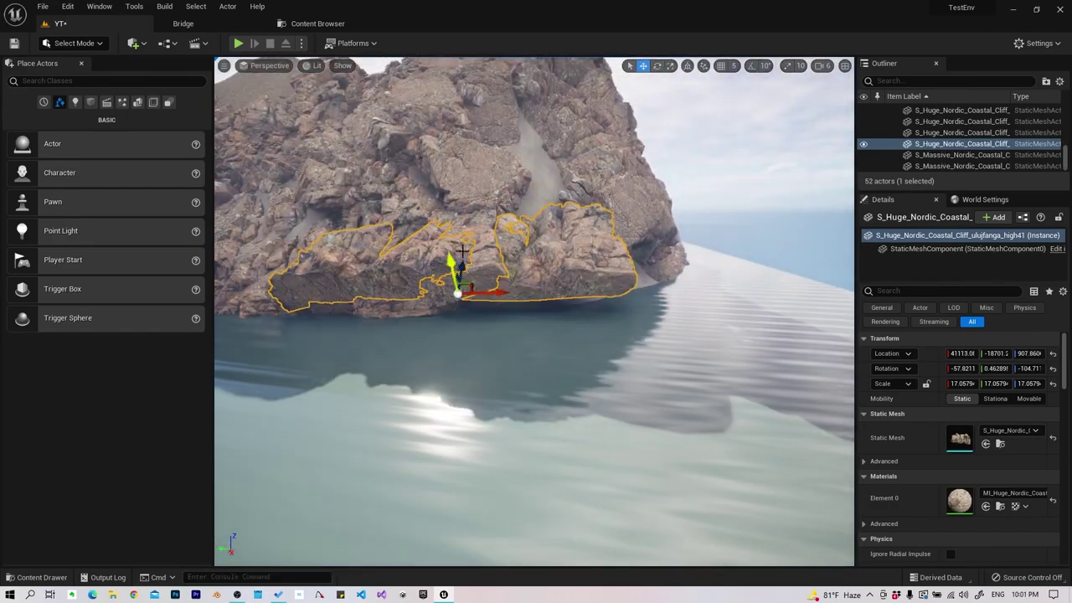
pyautogui.press('e')
pyautogui.moveTo(461, 251)
pyautogui.mouseDown()
pyautogui.moveTo(452, 276)
pyautogui.moveTo(498, 279)
pyautogui.mouseUp()
pyautogui.press('w')
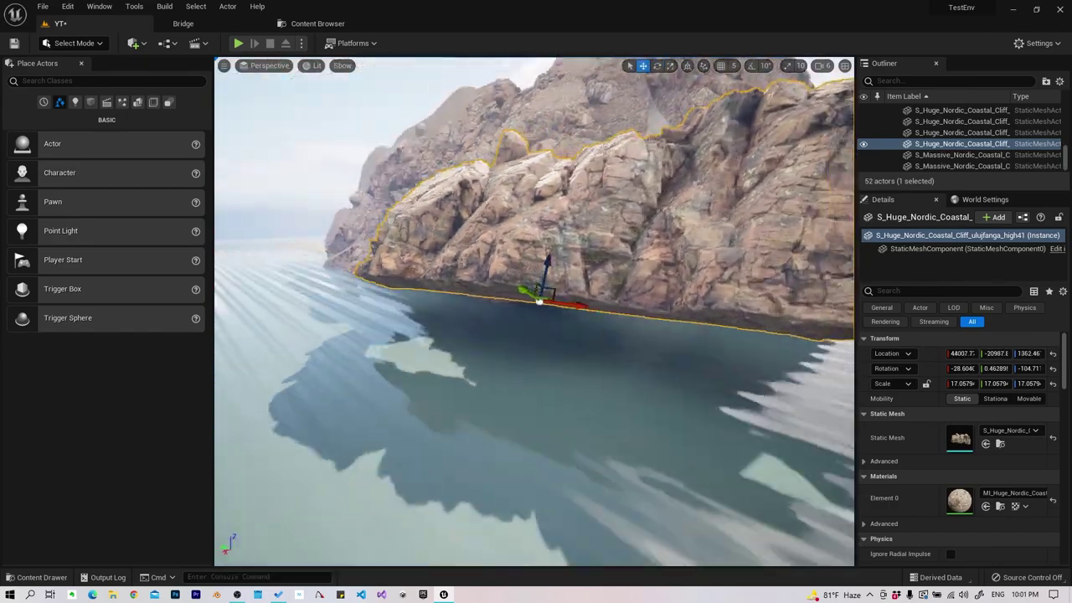
pyautogui.moveTo(458, 319); pyautogui.dragTo(488, 316, button='right')
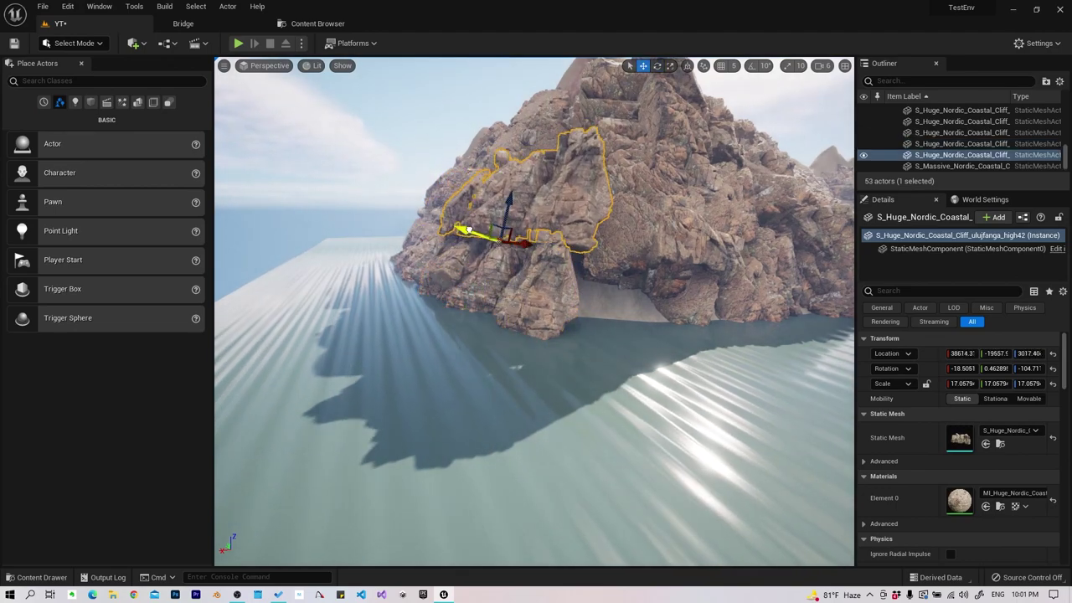
# Rotate another cliff-face piece about 12° and Alt-drag a duplicate lower on the cliff
pyautogui.rightClick(693, 304)
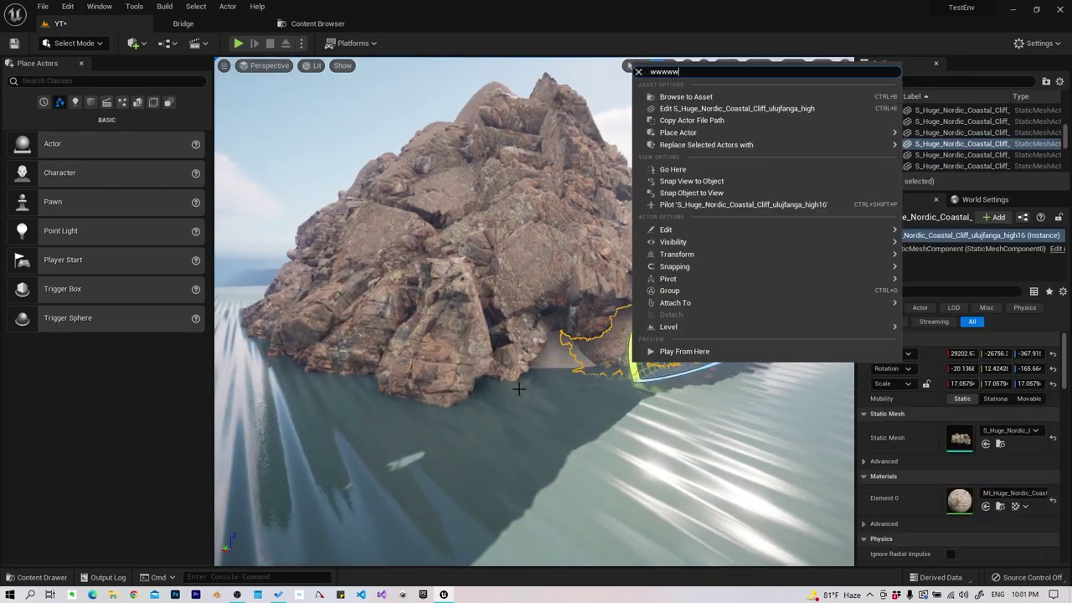
pyautogui.click(512, 364)
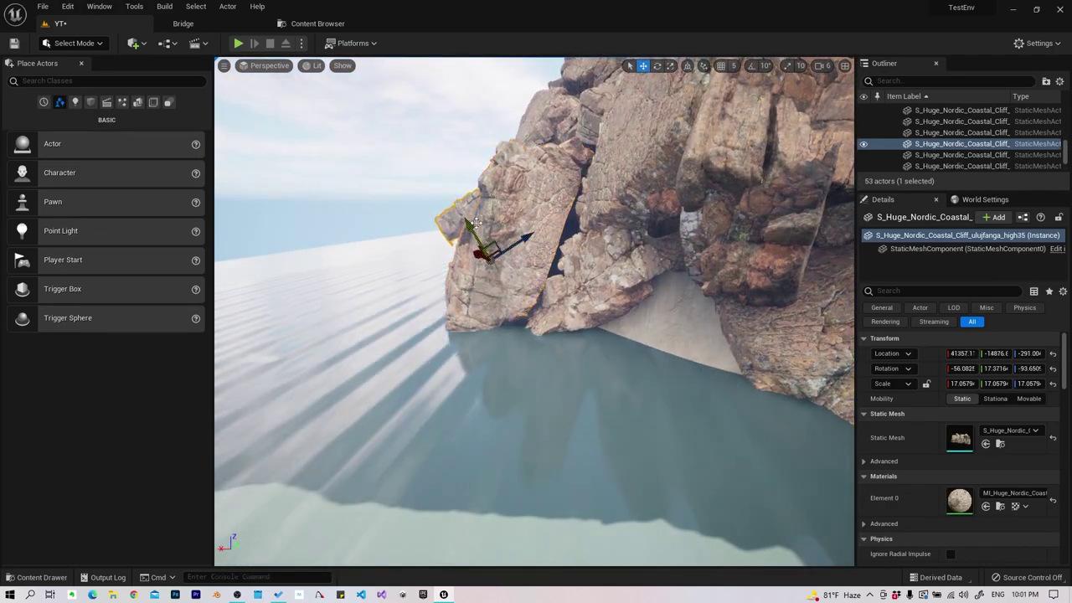
pyautogui.click(503, 301)
pyautogui.press('e')
pyautogui.moveTo(456, 280); pyautogui.dragTo(553, 279)
pyautogui.moveTo(466, 303); pyautogui.dragTo(365, 352, button='right')
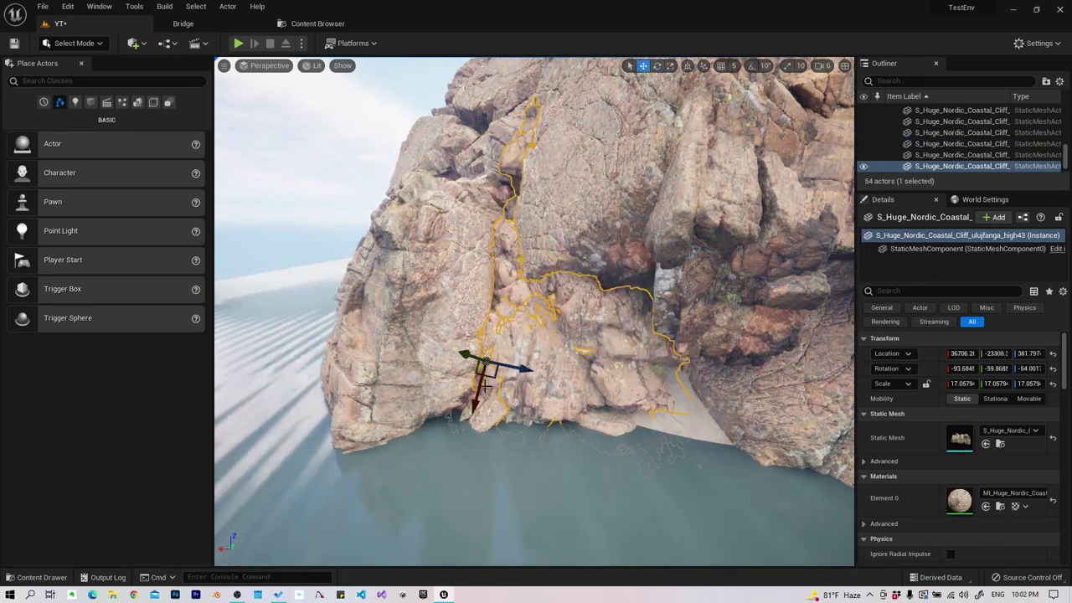
# Select the cliff rock beside the sand dune and Alt-drag a copy to its left
pyautogui.press('Escape')
pyautogui.moveTo(418, 366); pyautogui.dragTo(390, 419, button='right')
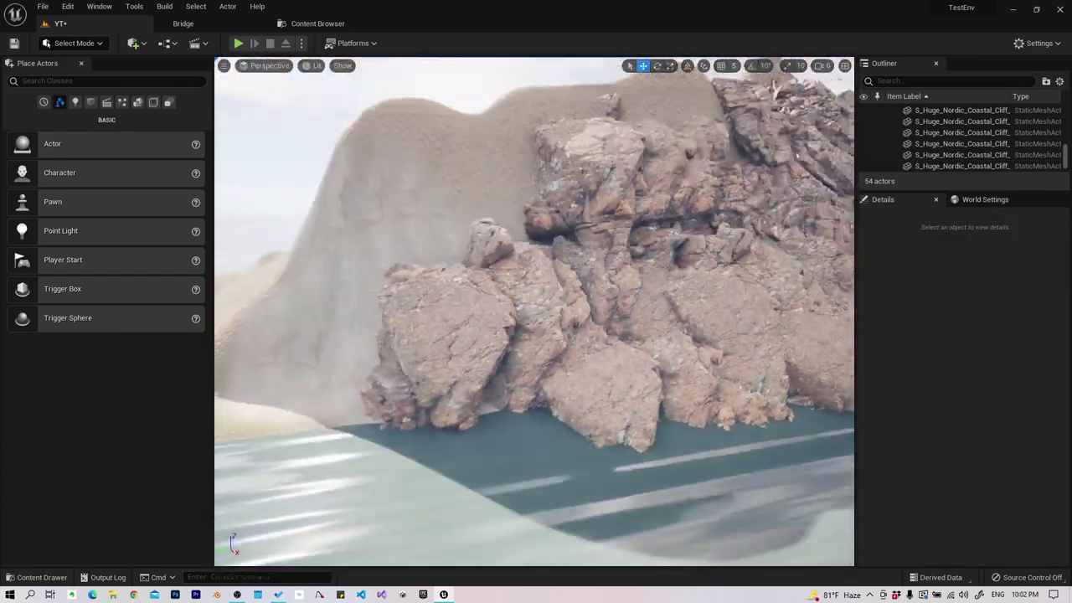
pyautogui.moveTo(536, 318); pyautogui.dragTo(536, 318, button='right')
pyautogui.click(749, 364)
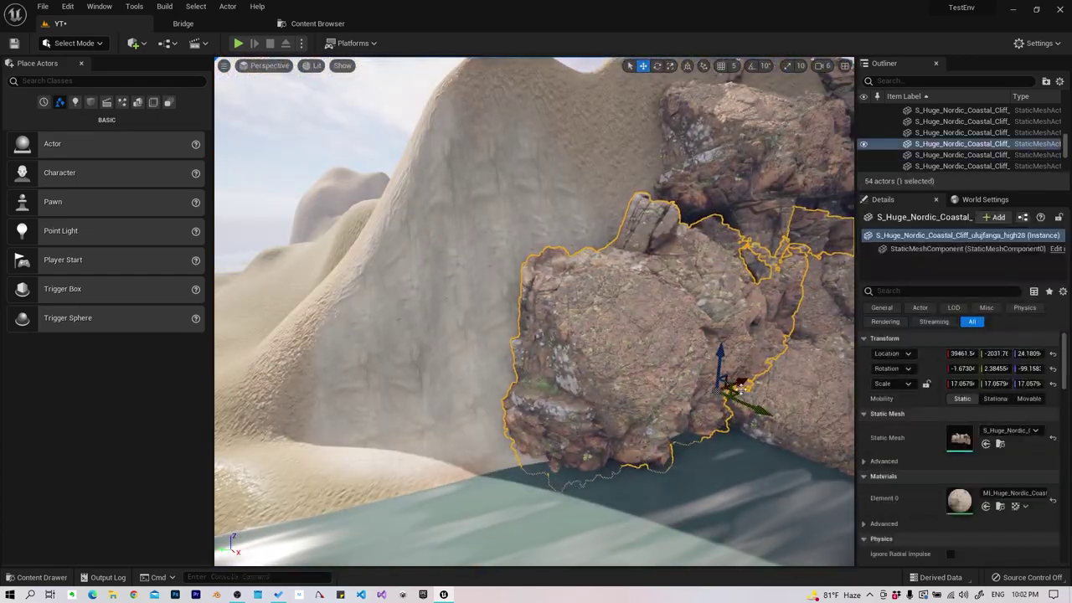
pyautogui.press('w')
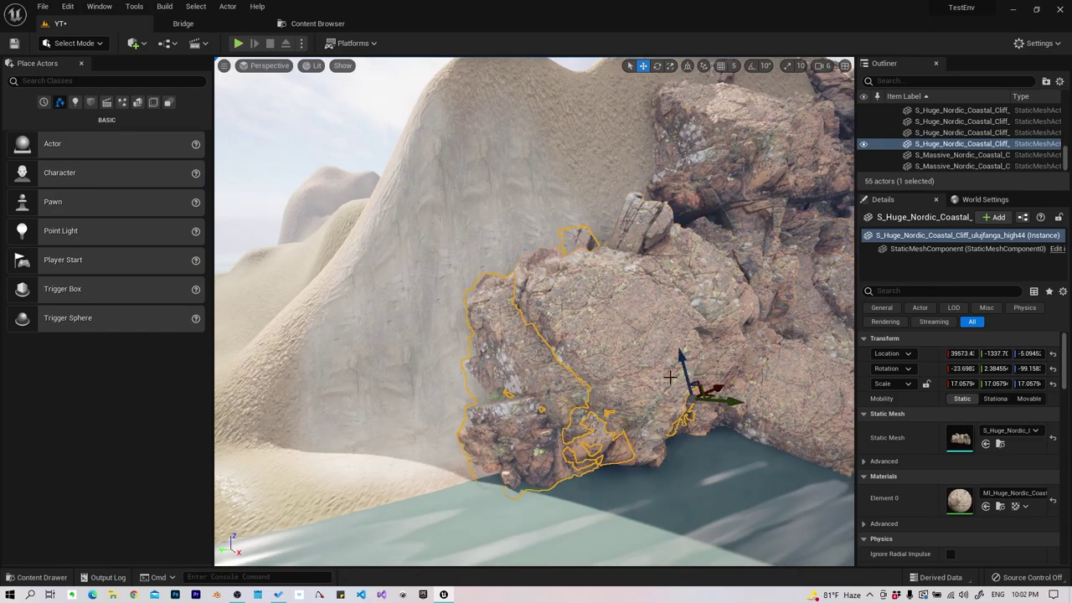
pyautogui.keyDown('shift'); pyautogui.moveTo(717, 350); pyautogui.dragTo(563, 221); pyautogui.keyUp('shift')
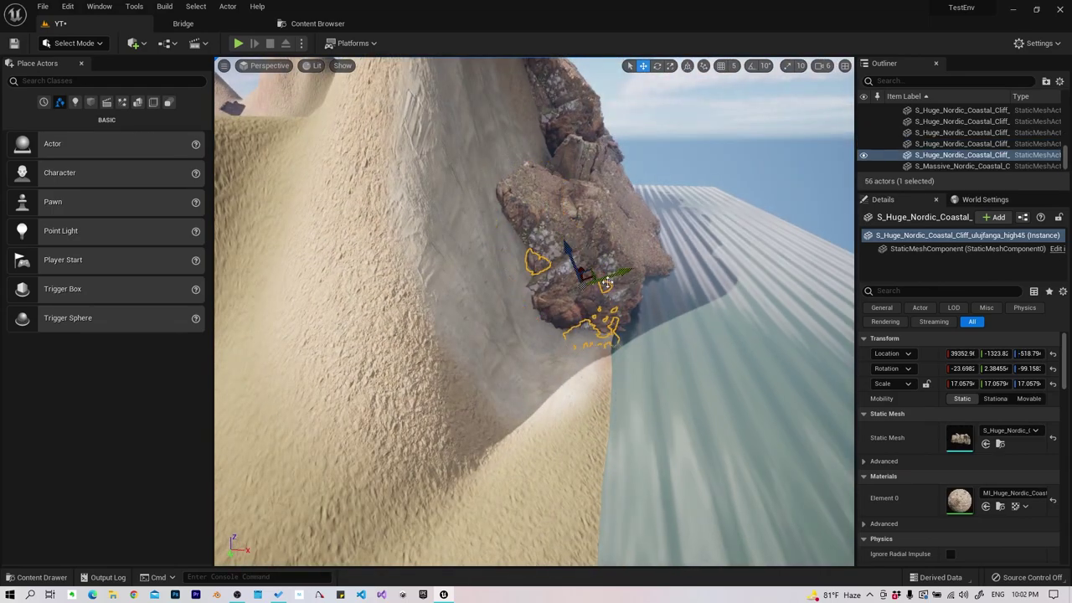
# Rotate the duplicated cliff rock against the dunes, bringing the level to 56 actors
pyautogui.moveTo(607, 283); pyautogui.dragTo(644, 314, button='right')
pyautogui.press('e')
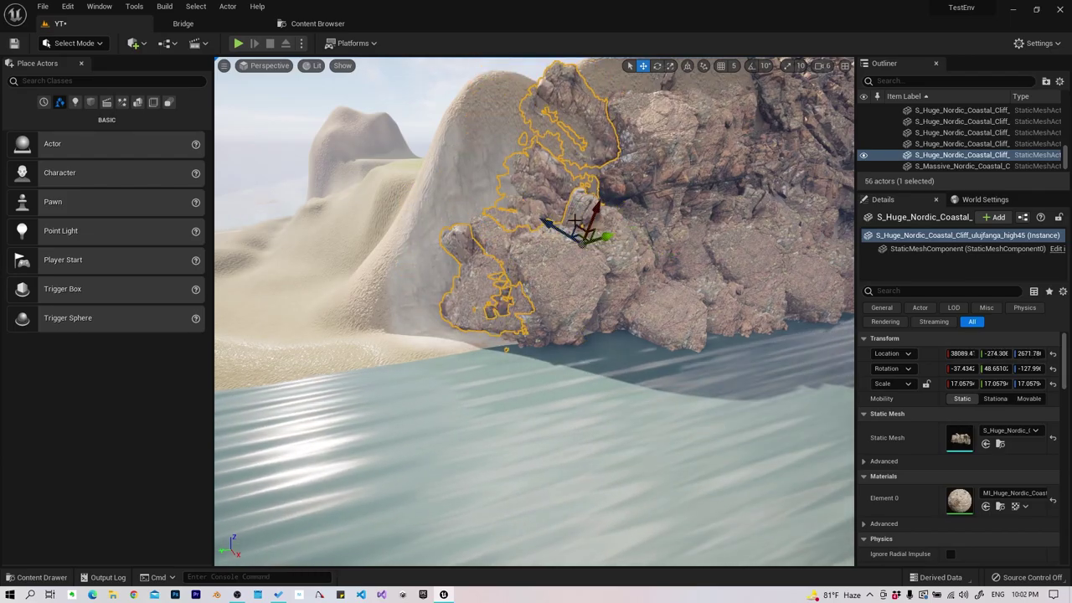
pyautogui.press('Escape')
pyautogui.moveTo(455, 304); pyautogui.dragTo(469, 319, button='right')
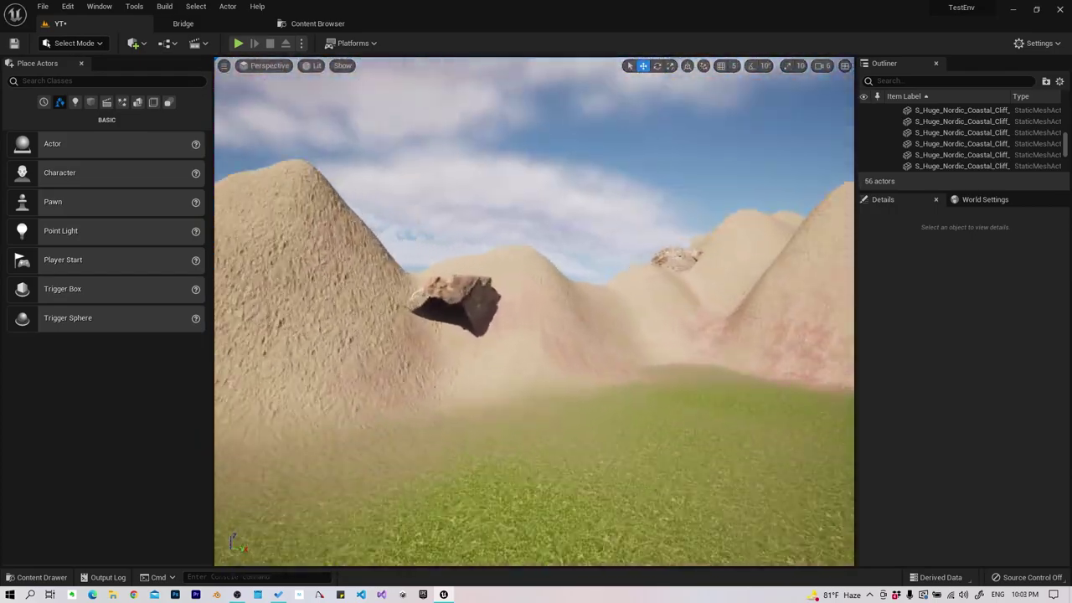
# Place a Massive Nordic Coastal Cliff rock on the grass and scale it to about 2.6
pyautogui.hotkey('ctrl', 'space')
pyautogui.moveTo(126, 469); pyautogui.dragTo(466, 299)
pyautogui.press('e')
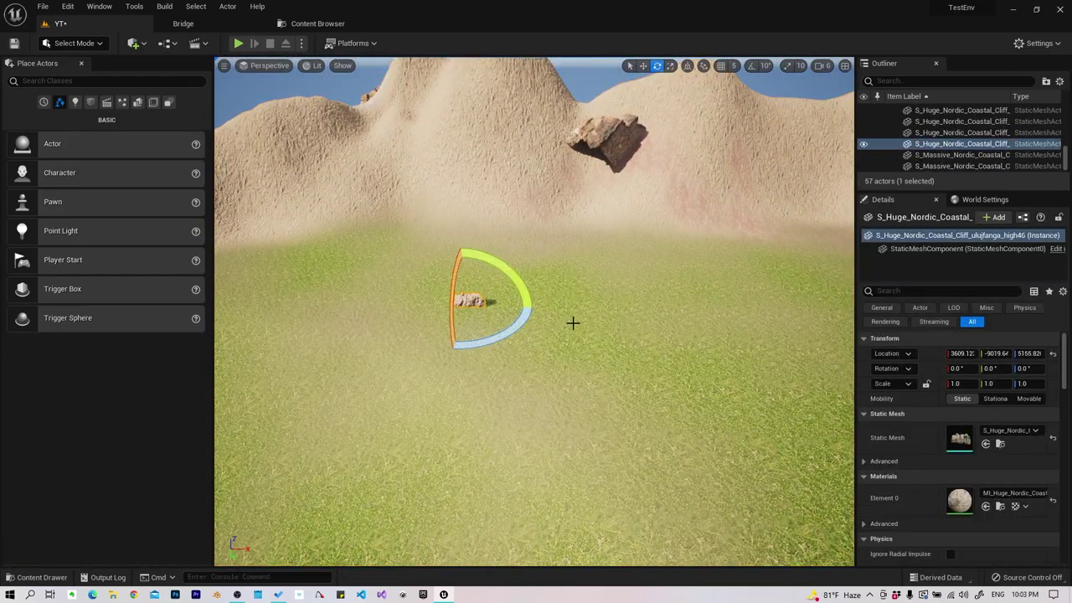
pyautogui.hotkey('ctrl', 'space')
pyautogui.moveTo(598, 440)
pyautogui.mouseDown()
pyautogui.moveTo(563, 332)
pyautogui.moveTo(540, 340)
pyautogui.mouseUp()
pyautogui.moveTo(540, 339); pyautogui.dragTo(523, 358, button='right')
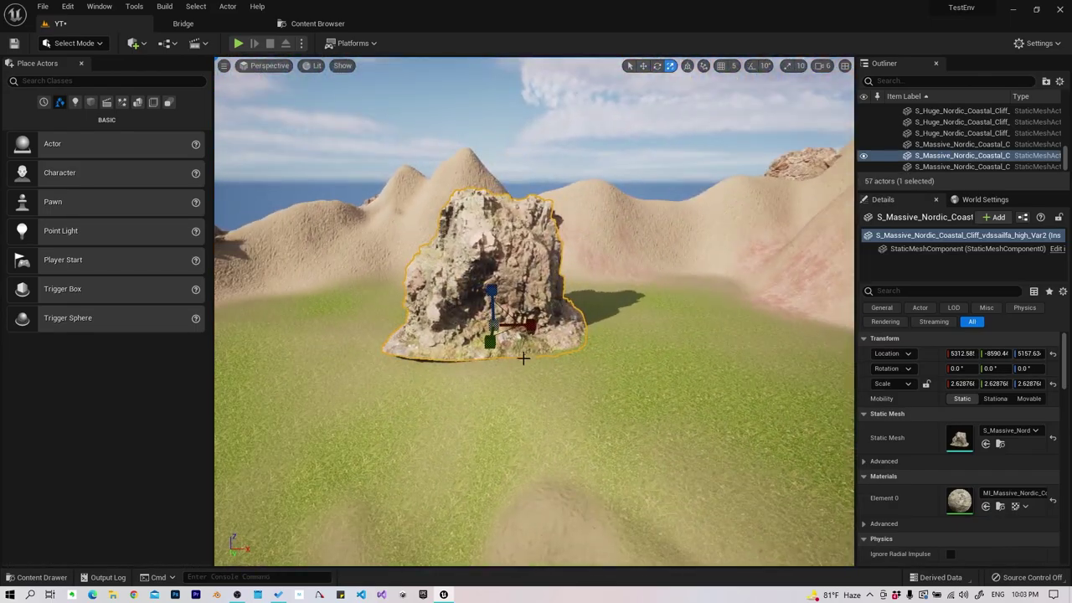
# Add a second Massive Nordic cliff rock enlarged to about 3.2, then delete the left rock
pyautogui.hotkey('ctrl', 'space')
pyautogui.moveTo(615, 491)
pyautogui.mouseDown()
pyautogui.moveTo(667, 339)
pyautogui.moveTo(695, 361)
pyautogui.mouseUp()
pyautogui.moveTo(695, 360); pyautogui.dragTo(466, 303, button='right')
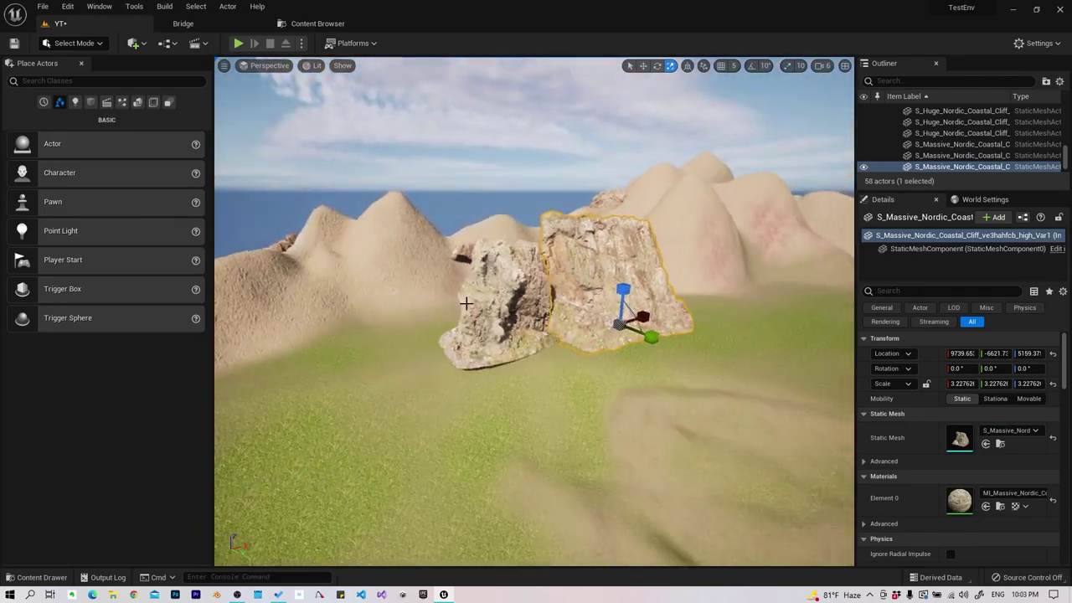
pyautogui.click(466, 303)
pyautogui.press('Delete')
# Place a new Massive Nordic cliff rock and push it into the sand slope
pyautogui.hotkey('ctrl', 'space')
pyautogui.moveTo(685, 453); pyautogui.dragTo(470, 366)
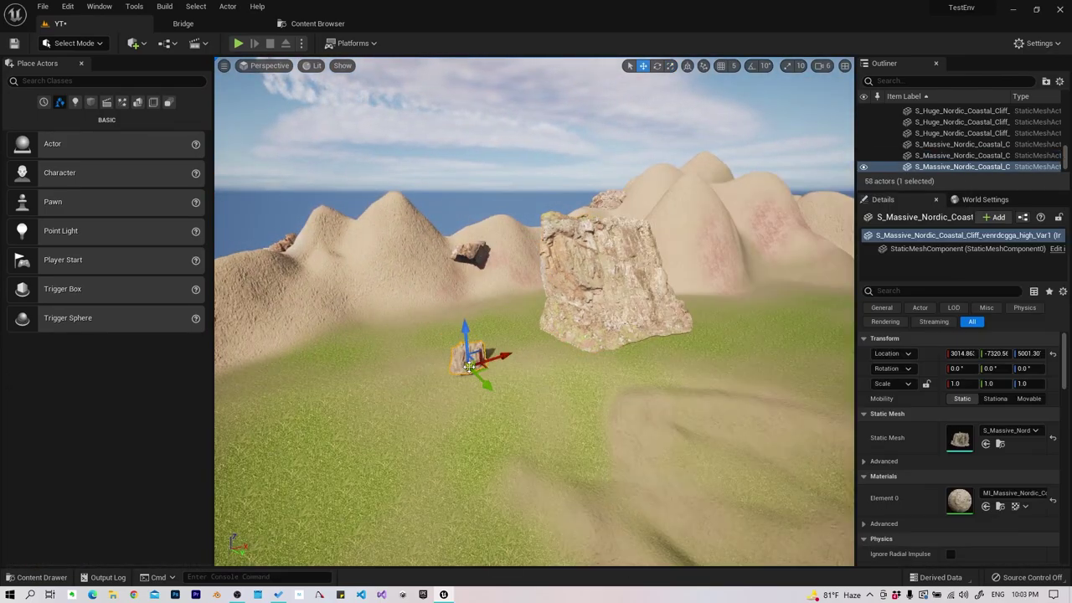
pyautogui.press('w')
pyautogui.moveTo(473, 360); pyautogui.dragTo(775, 335, button='right')
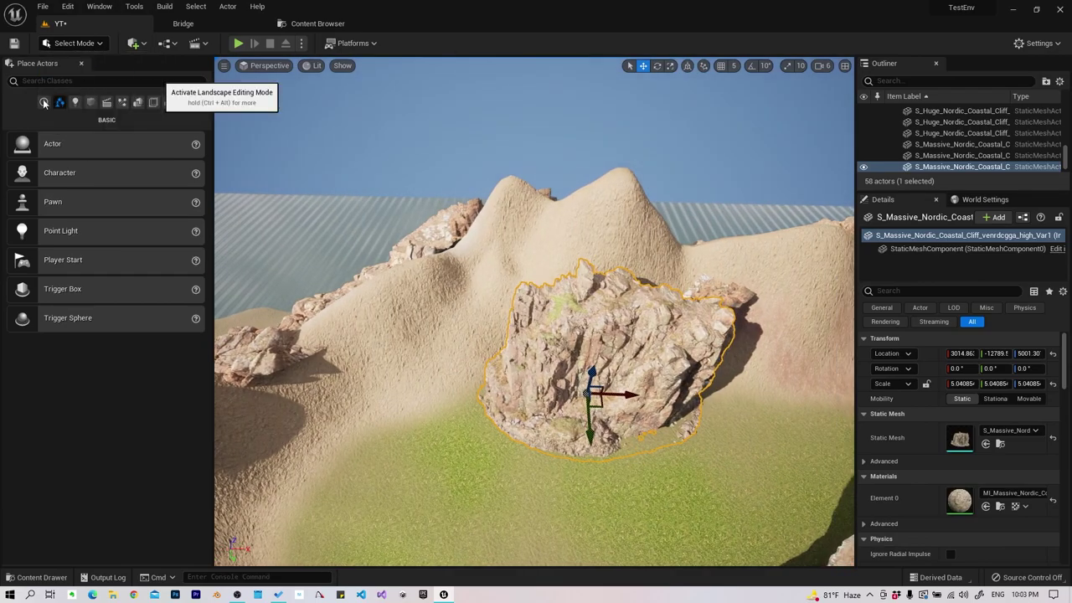
# Erode the rocky ridge by the sand dunes with the Erosion sculpt tool
pyautogui.click(45, 102)
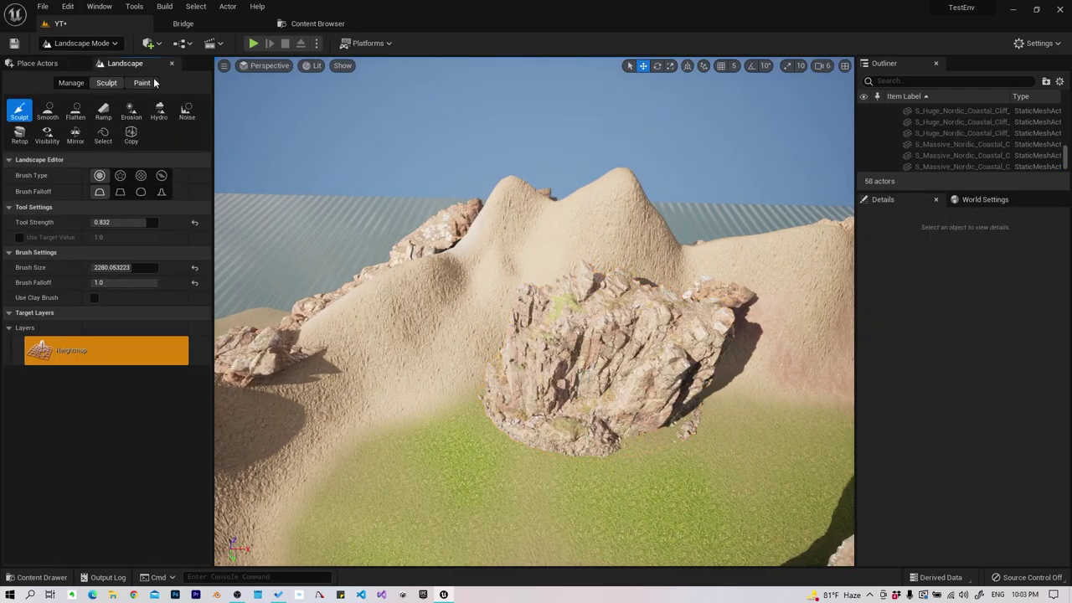
pyautogui.click(131, 110)
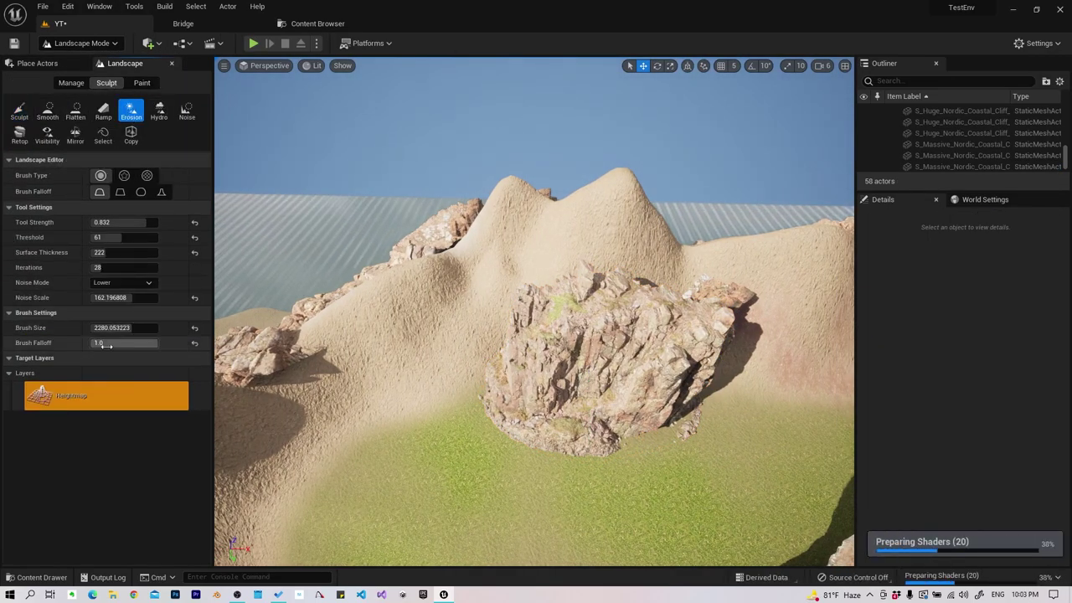
pyautogui.moveTo(240, 426); pyautogui.dragTo(477, 369, button='right')
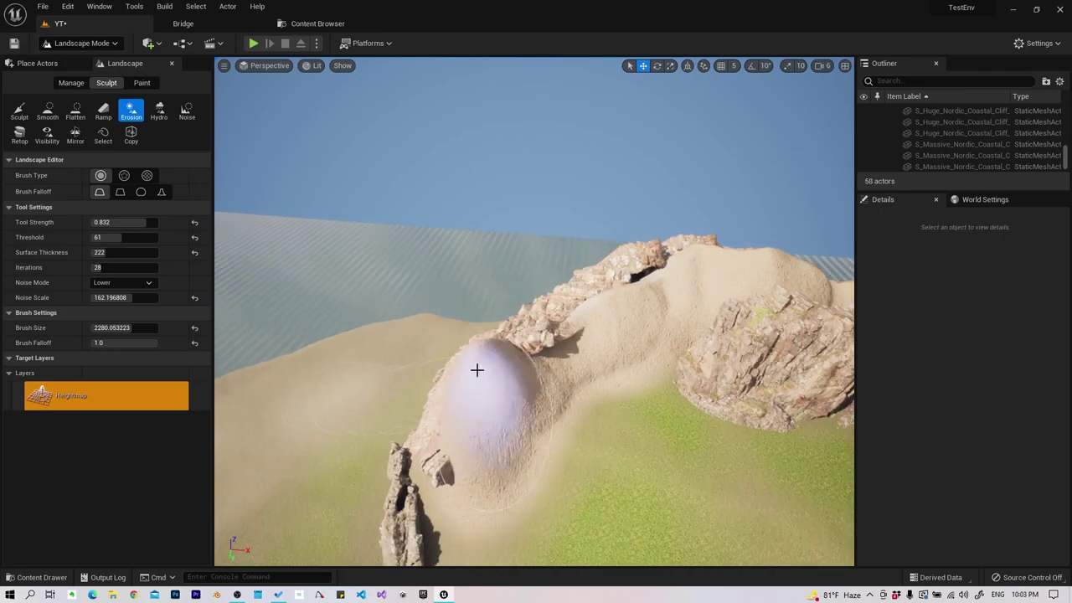
pyautogui.moveTo(603, 506); pyautogui.dragTo(606, 345, button='right')
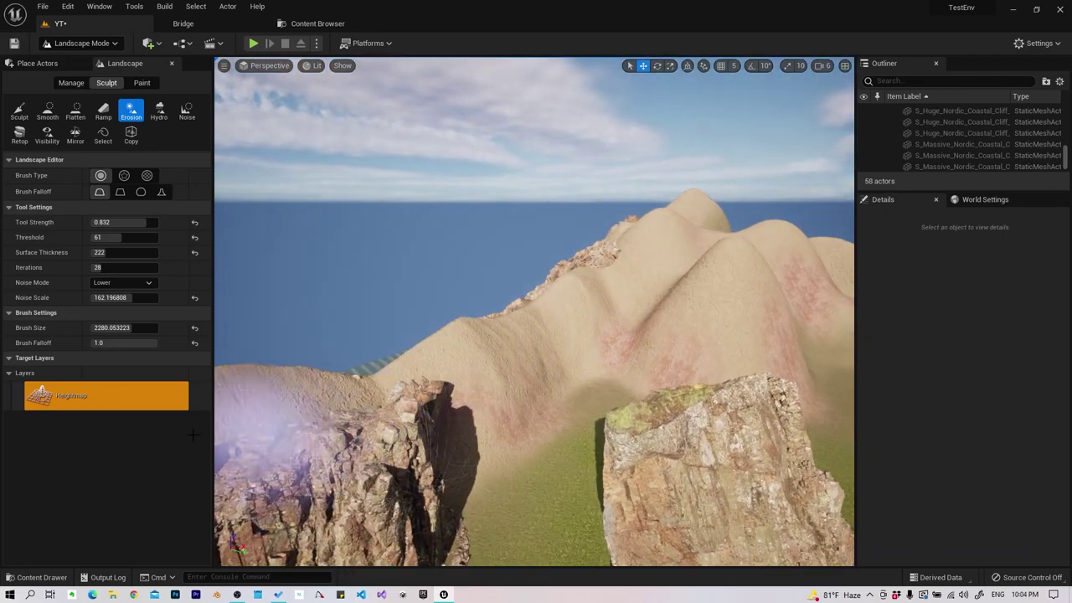
pyautogui.moveTo(252, 454)
pyautogui.mouseDown(button='right')
pyautogui.moveTo(335, 371)
pyautogui.moveTo(475, 176)
pyautogui.mouseUp(button='right')
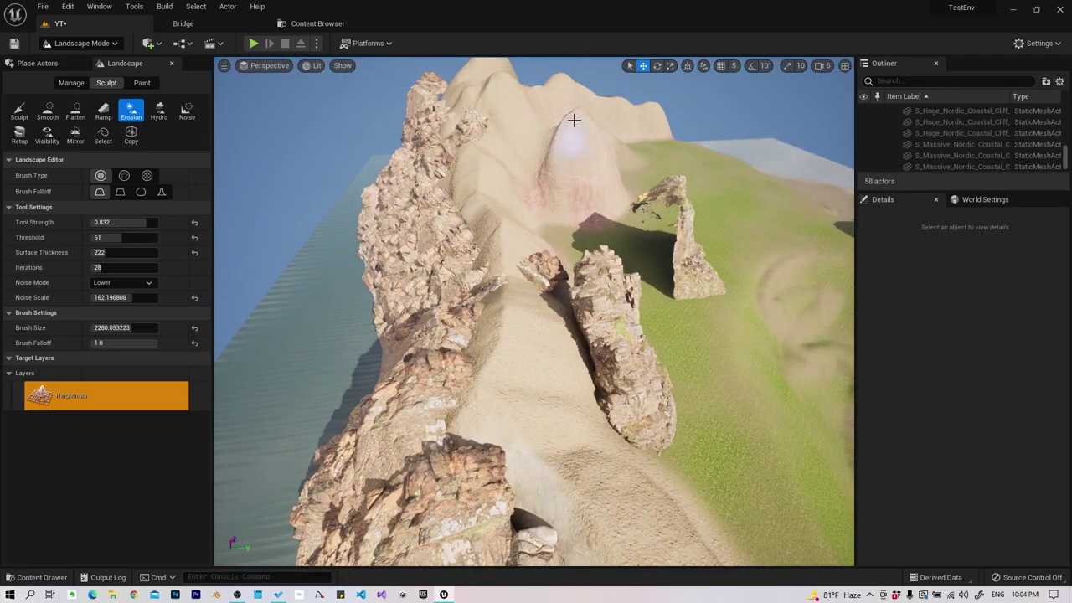
pyautogui.moveTo(574, 144); pyautogui.dragTo(620, 307, button='right')
# Flatten the sandy dip between hills in Lower mode, undoing one flatten stroke
pyautogui.click(75, 110)
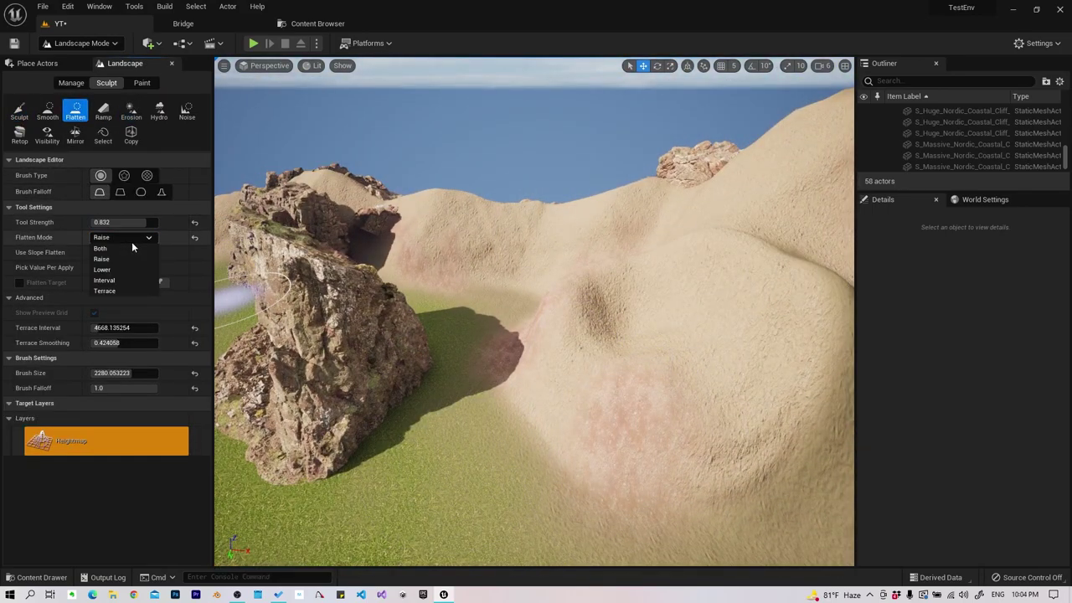
pyautogui.click(128, 271)
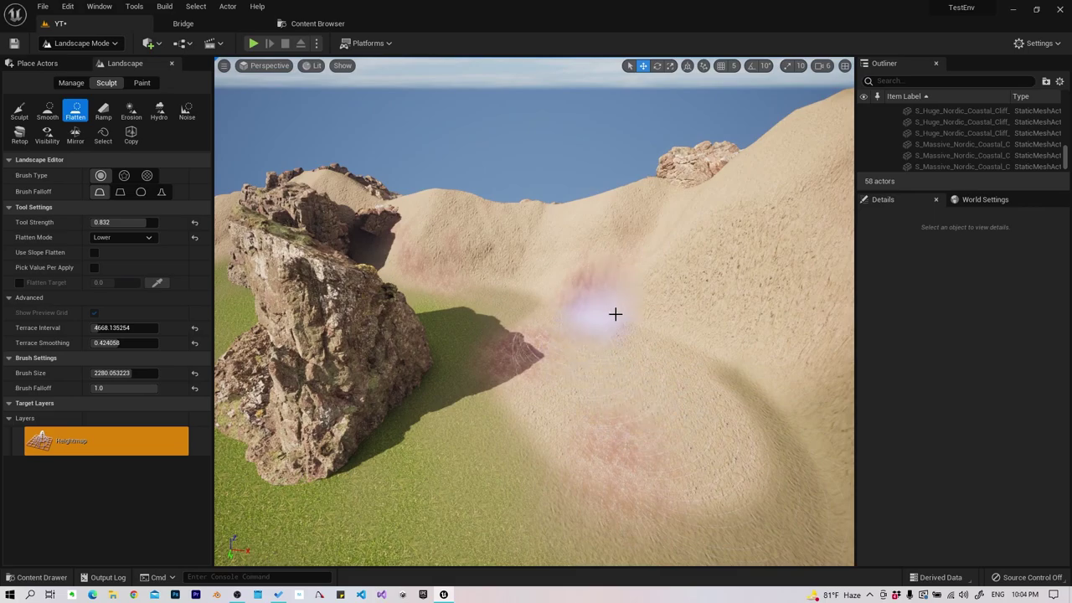
pyautogui.moveTo(615, 313)
pyautogui.mouseDown(button='right')
pyautogui.moveTo(586, 251)
pyautogui.moveTo(573, 314)
pyautogui.mouseUp(button='right')
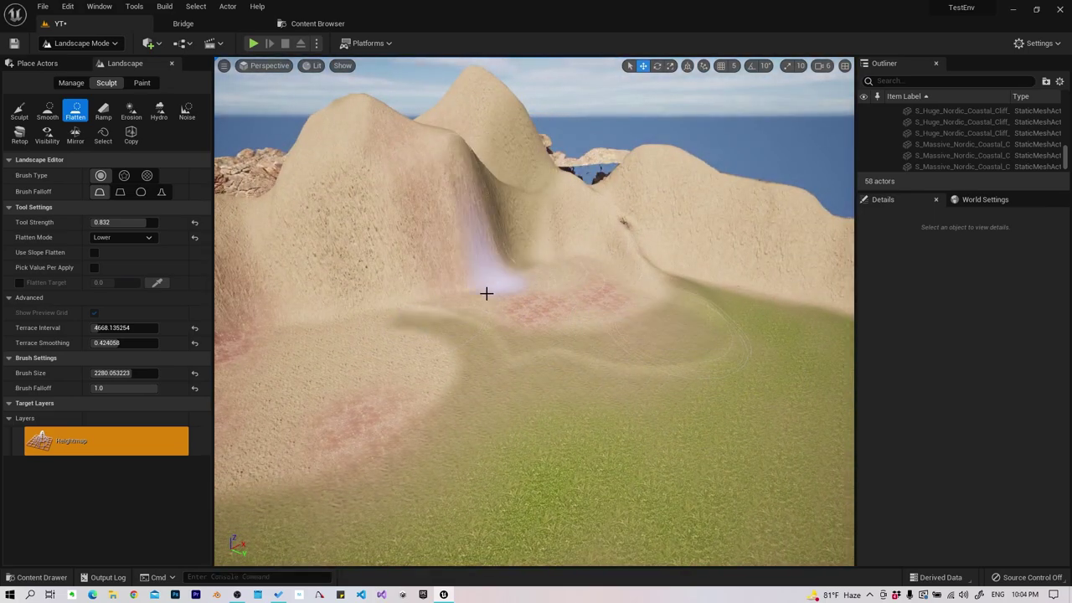
pyautogui.hotkey('ctrl', 'z')
pyautogui.hotkey('ctrl', 'z')
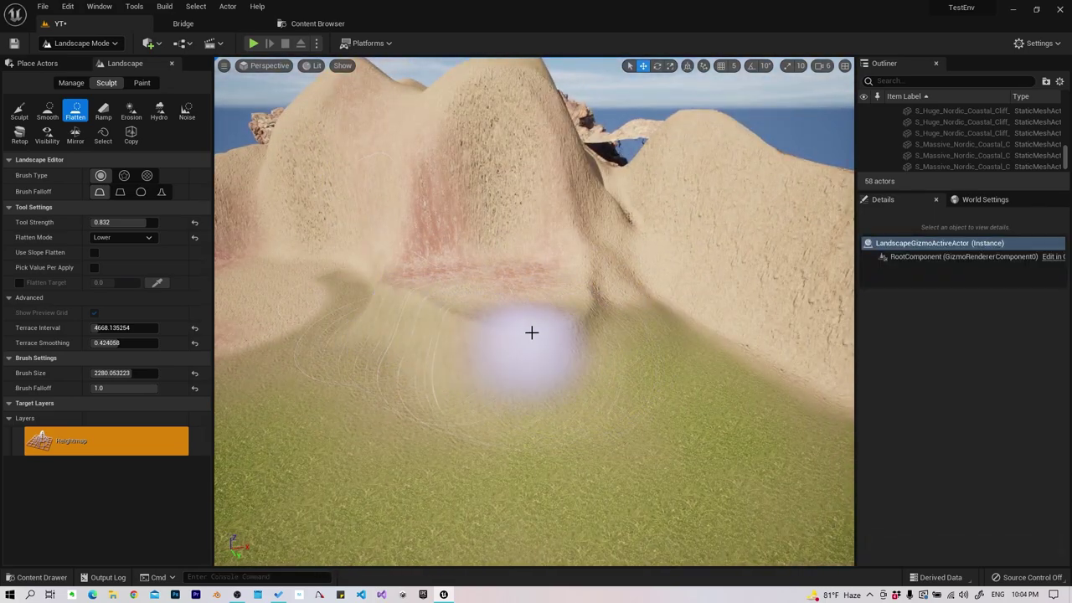
pyautogui.moveTo(537, 224); pyautogui.dragTo(503, 276, button='right')
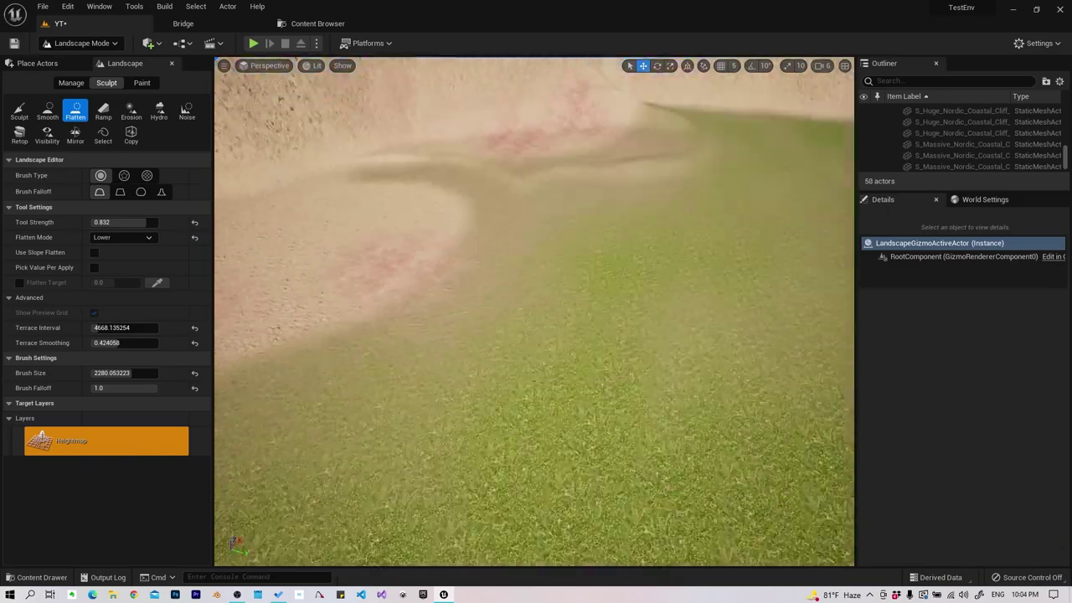
pyautogui.moveTo(506, 217)
pyautogui.mouseDown(button='right')
pyautogui.moveTo(530, 297)
pyautogui.moveTo(503, 302)
pyautogui.mouseUp(button='right')
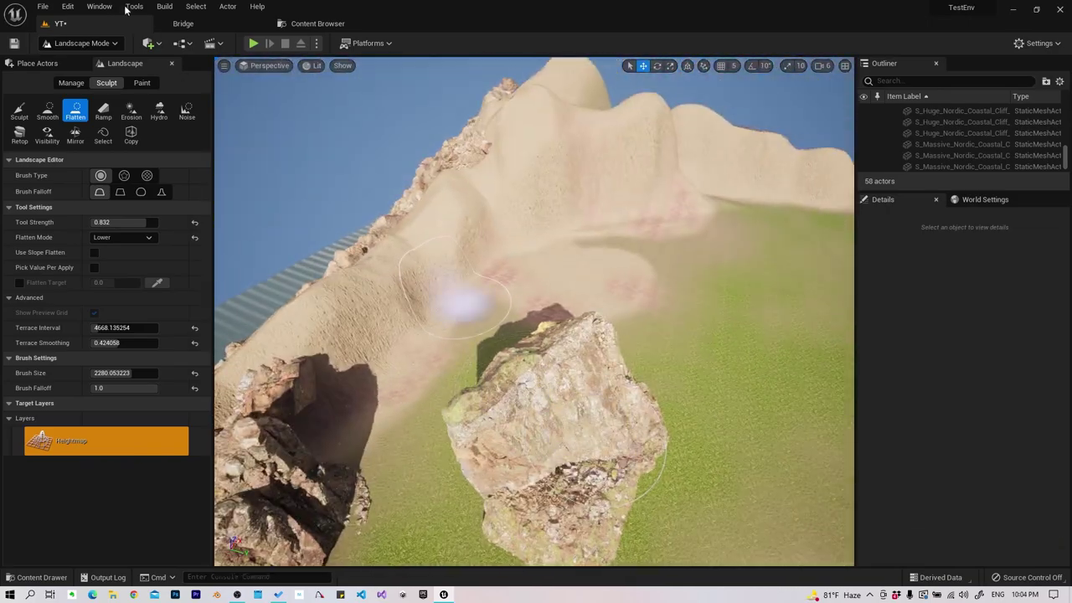
pyautogui.click(58, 43)
# Select two cliff rocks on the ridge and frame them, undoing a trial move
pyautogui.click(84, 60)
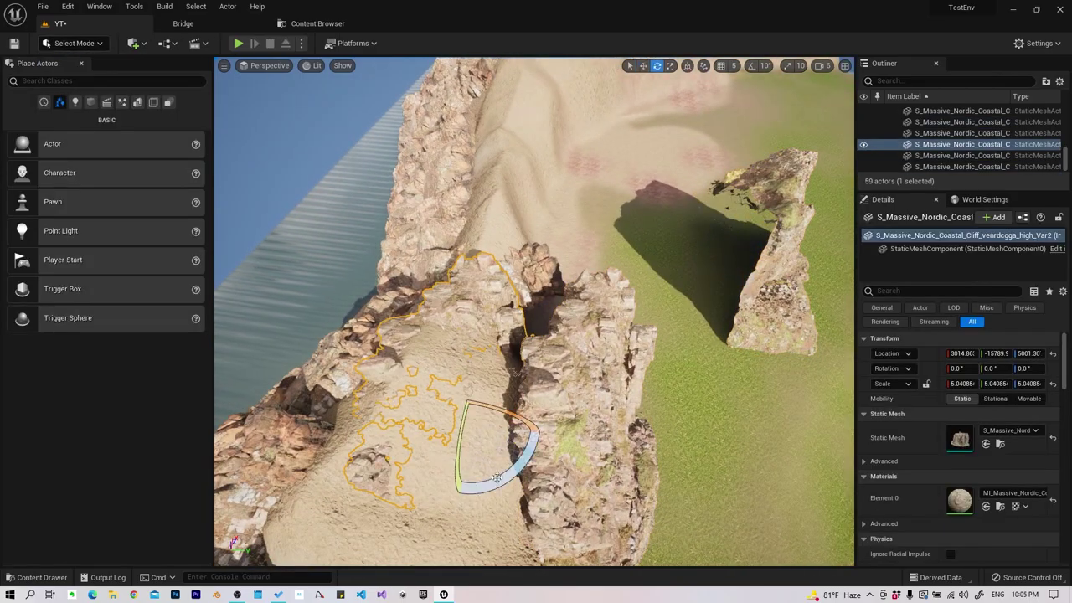
pyautogui.keyDown('ctrl'); pyautogui.click(473, 469); pyautogui.keyUp('ctrl')
pyautogui.press('f')
pyautogui.press('r')
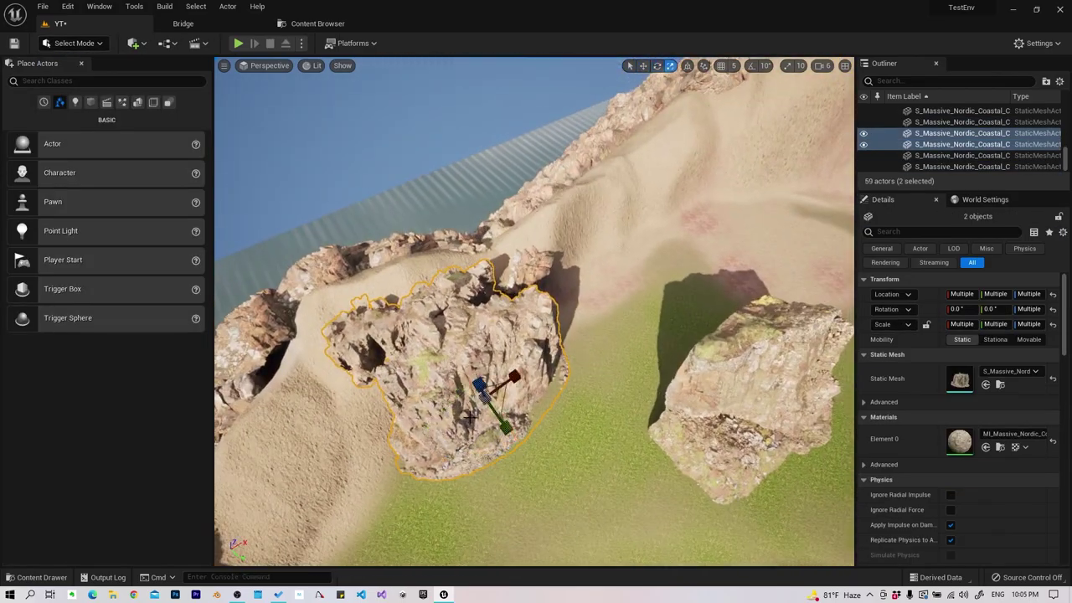
pyautogui.press('w')
pyautogui.moveTo(535, 312); pyautogui.dragTo(553, 301, button='right')
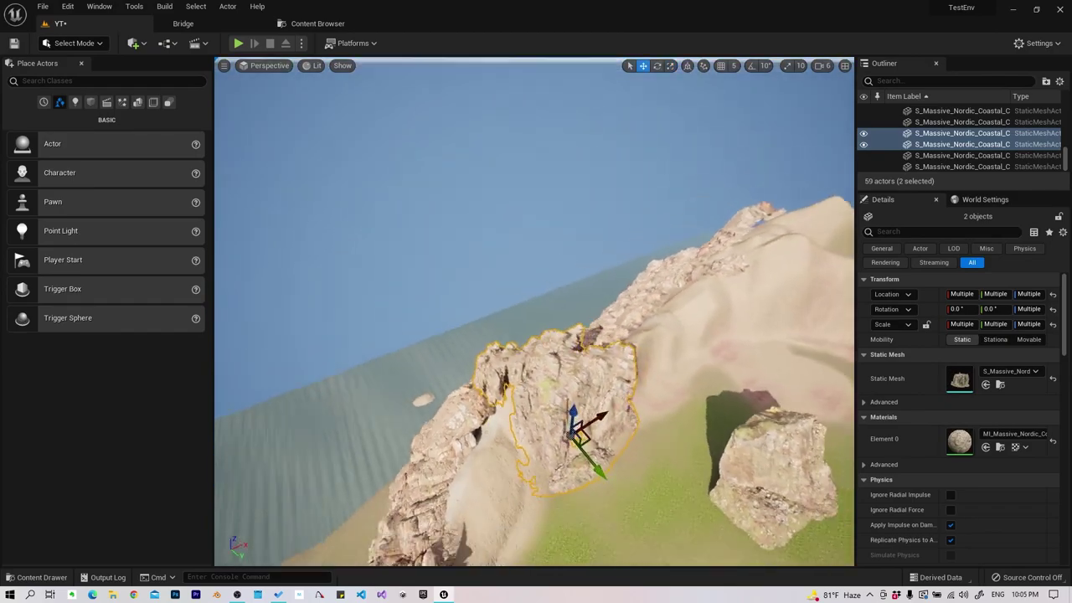
pyautogui.scroll(-5, 553, 301)
pyautogui.hotkey('ctrl', 'z')
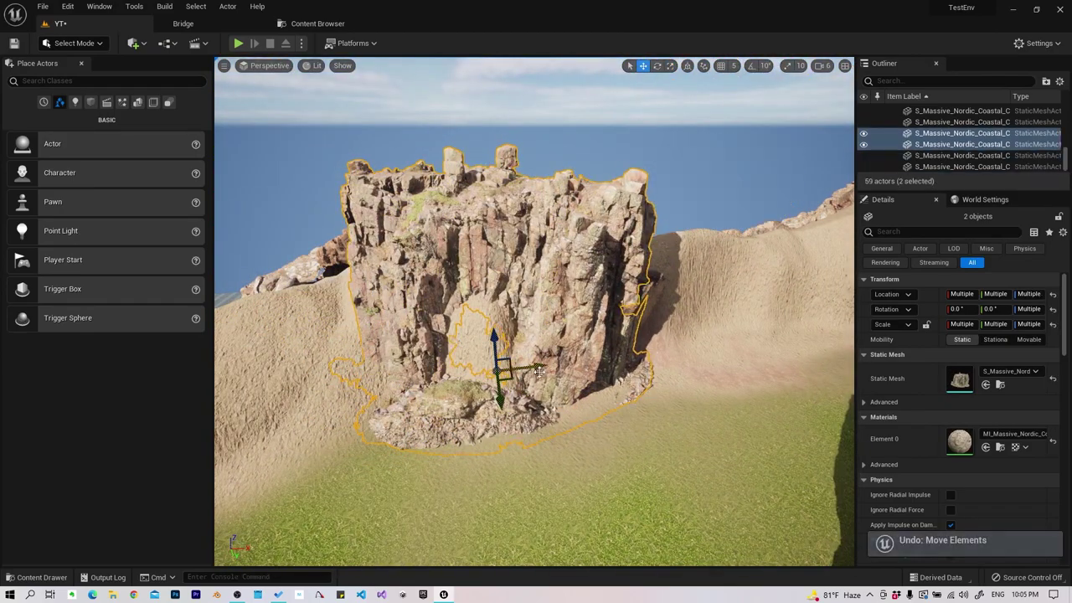
# Alt-drag copies of the two rocks along the cliff and position the tall cliff rock beside them
pyautogui.keyDown('alt'); pyautogui.moveTo(490, 447); pyautogui.dragTo(675, 402); pyautogui.keyUp('alt')
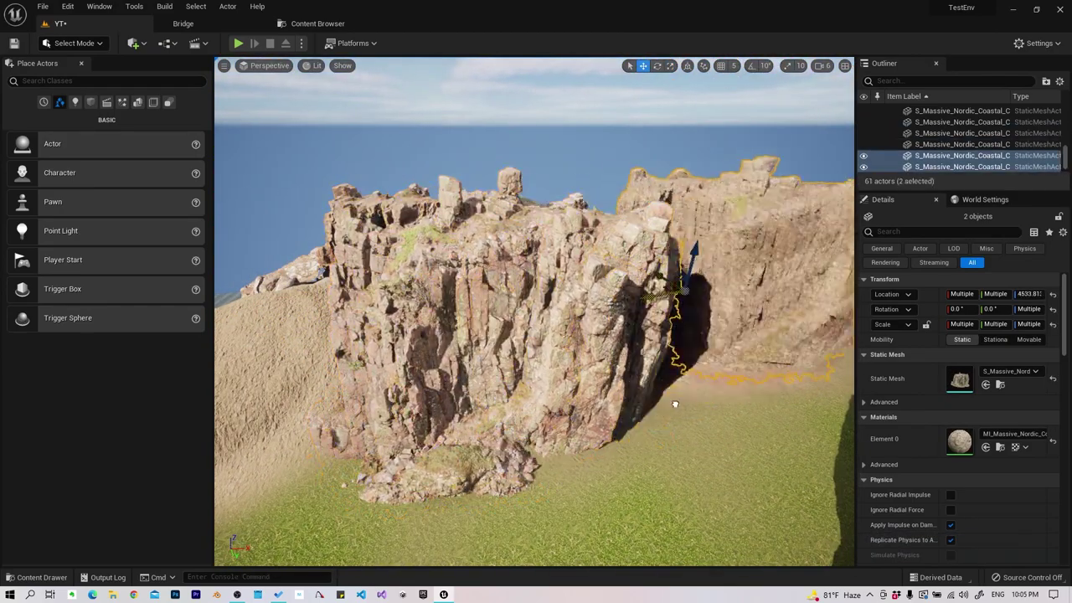
pyautogui.moveTo(654, 421)
pyautogui.mouseDown(button='right')
pyautogui.moveTo(577, 397)
pyautogui.moveTo(578, 452)
pyautogui.moveTo(630, 385)
pyautogui.mouseUp(button='right')
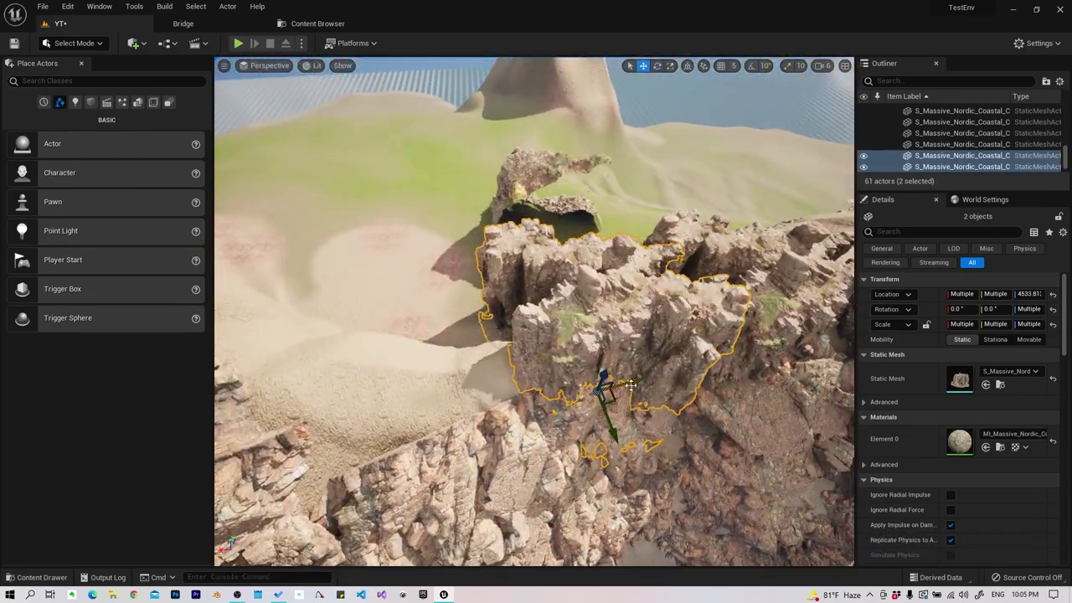
pyautogui.click(438, 433)
pyautogui.press('w')
pyautogui.moveTo(438, 433); pyautogui.dragTo(437, 460, button='right')
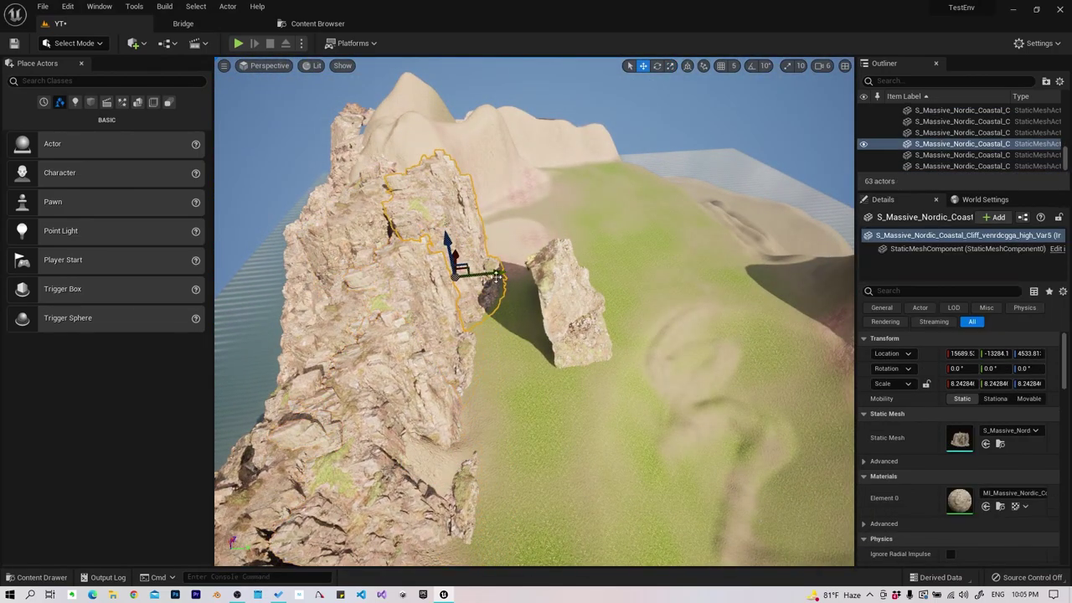
pyautogui.press('Escape')
# Select the canyon cliff and scale it up toward about 8.5
pyautogui.moveTo(490, 345); pyautogui.dragTo(495, 369, button='right')
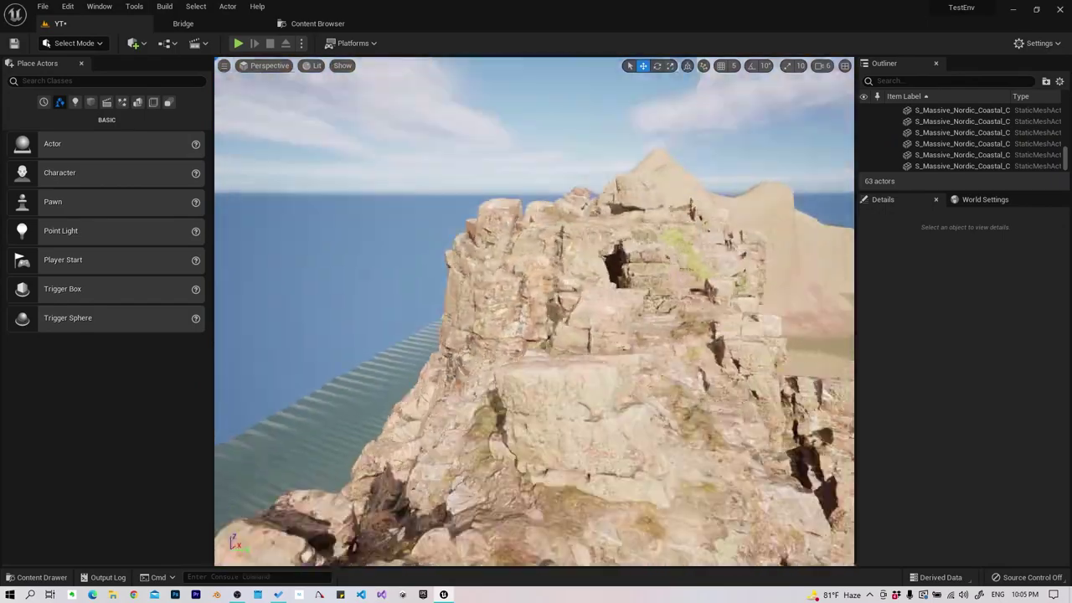
pyautogui.moveTo(580, 349); pyautogui.dragTo(580, 348, button='right')
pyautogui.click(579, 349)
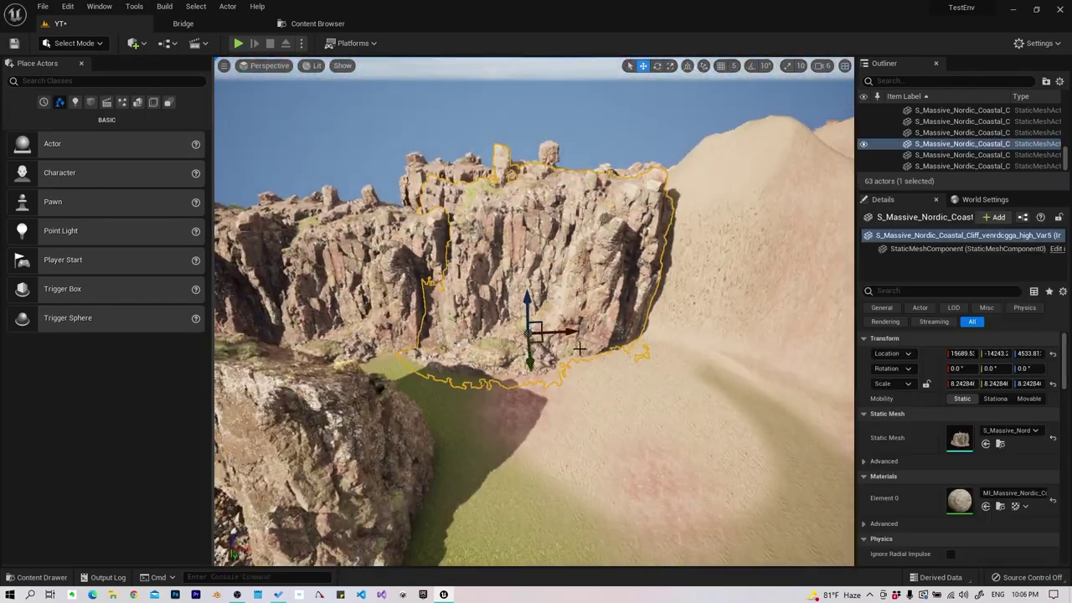
pyautogui.press('r')
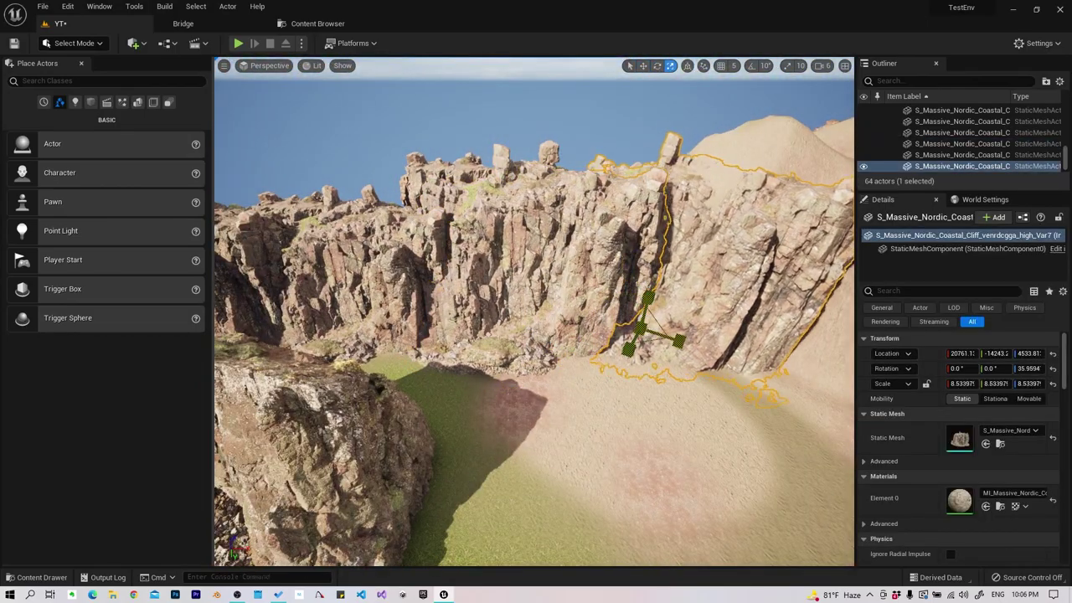
pyautogui.moveTo(661, 324); pyautogui.dragTo(528, 385, button='right')
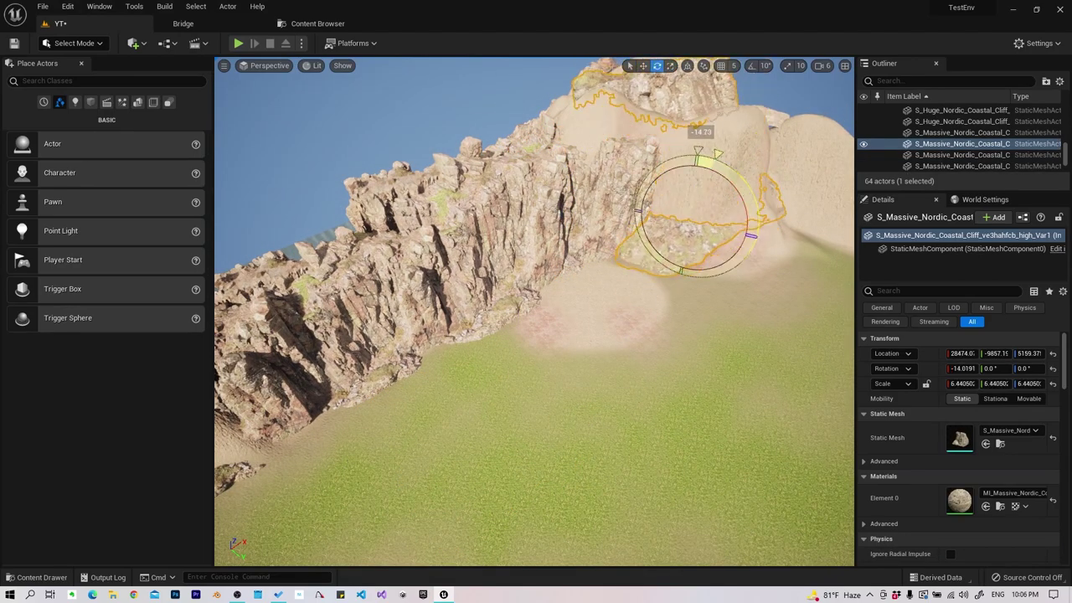
pyautogui.moveTo(790, 289); pyautogui.dragTo(522, 279, button='right')
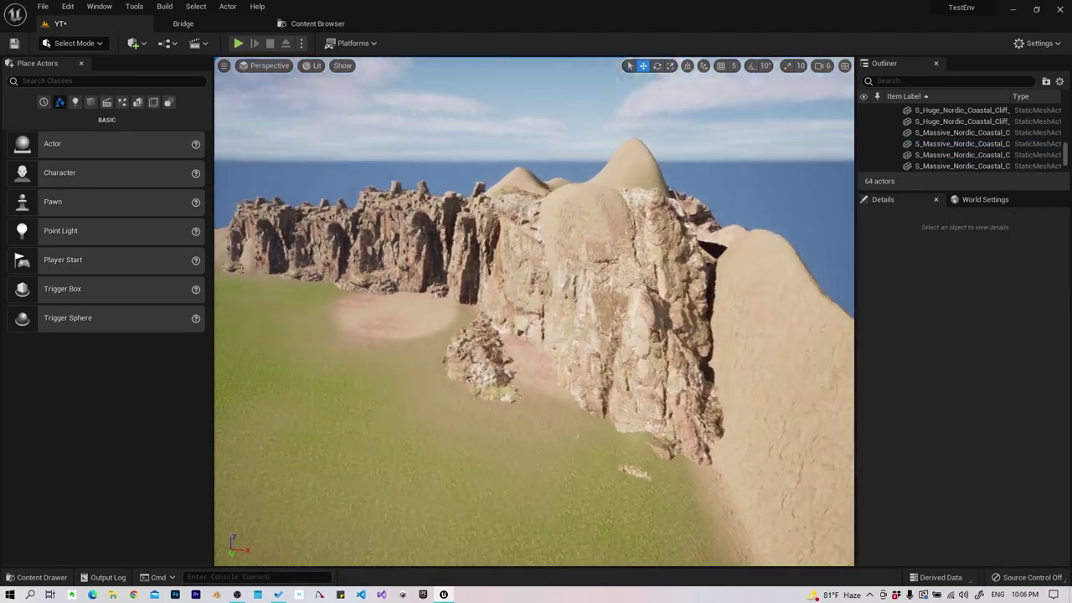
# Pick out the large tilted cliff mesh among the cliffs, undoing a stray move
pyautogui.click(522, 280)
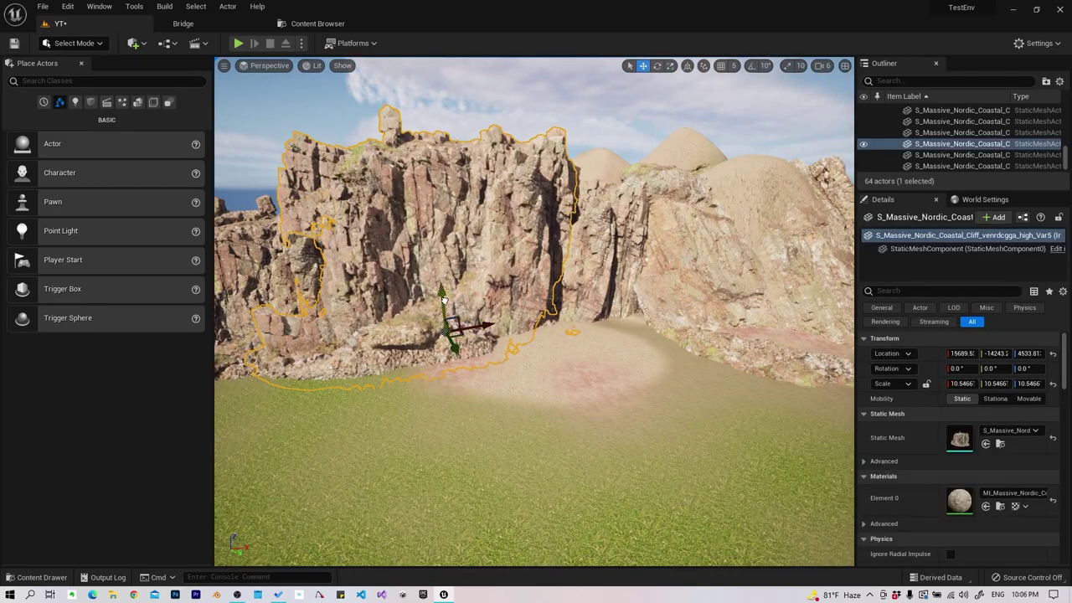
pyautogui.moveTo(448, 340)
pyautogui.mouseDown(button='right')
pyautogui.moveTo(582, 419)
pyautogui.moveTo(429, 376)
pyautogui.moveTo(603, 407)
pyautogui.moveTo(536, 394)
pyautogui.mouseUp(button='right')
pyautogui.click(582, 419)
pyautogui.click(429, 376)
pyautogui.click(603, 407)
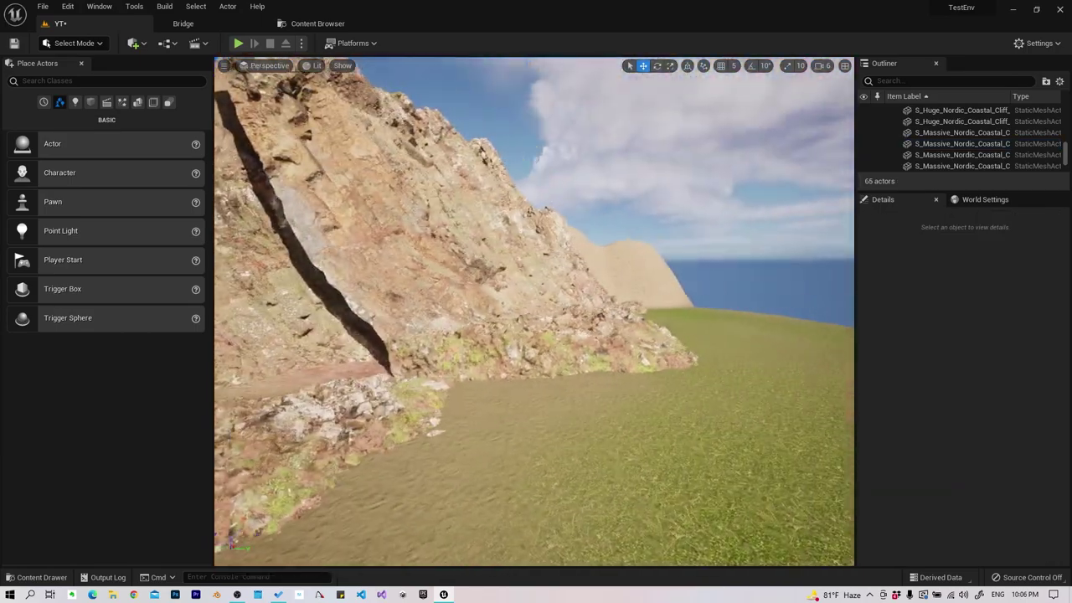
pyautogui.click(514, 348)
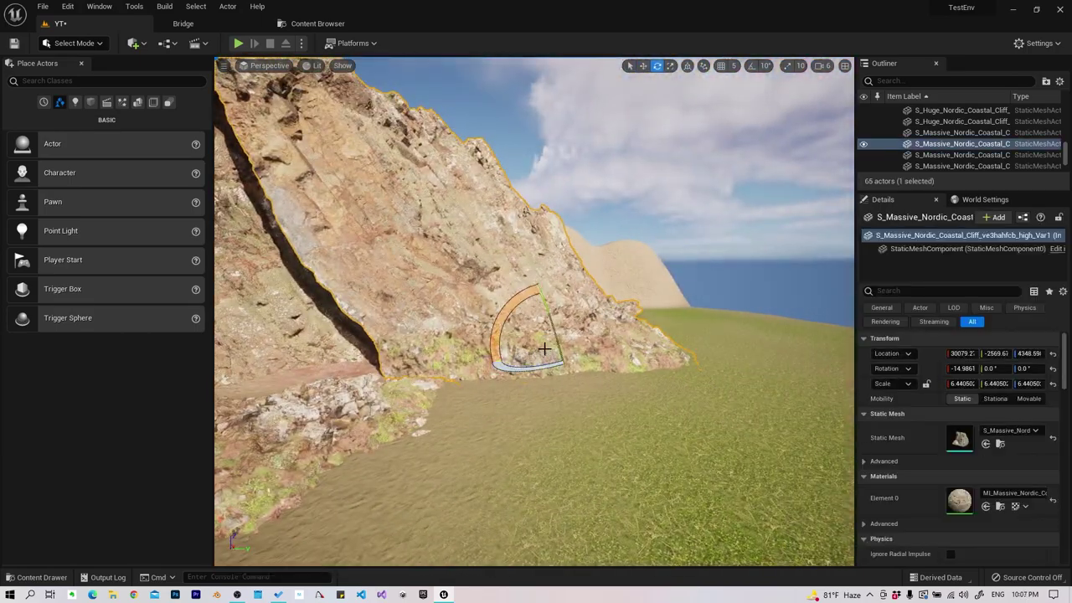
pyautogui.moveTo(514, 348)
pyautogui.mouseDown(button='right')
pyautogui.moveTo(584, 343)
pyautogui.moveTo(461, 267)
pyautogui.mouseUp(button='right')
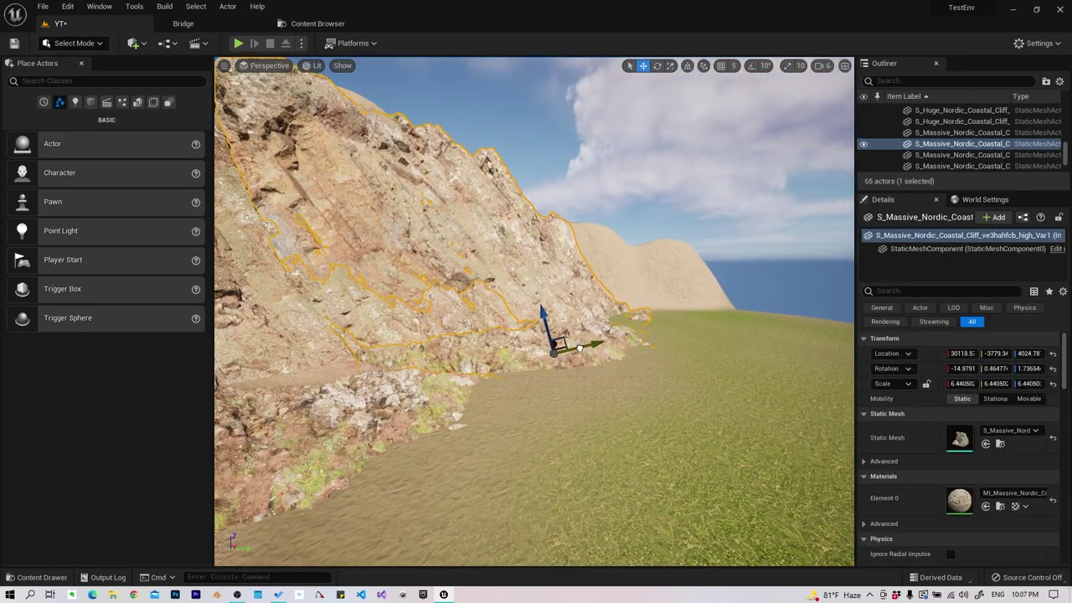
pyautogui.click(461, 267)
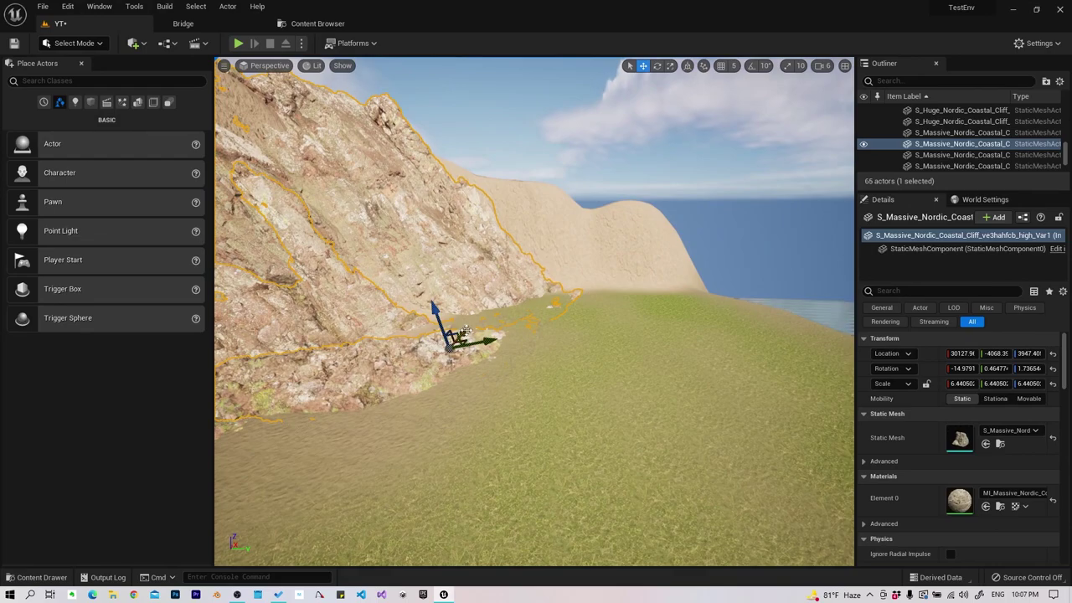
pyautogui.moveTo(455, 335); pyautogui.dragTo(491, 287)
pyautogui.hotkey('ctrl', 'z')
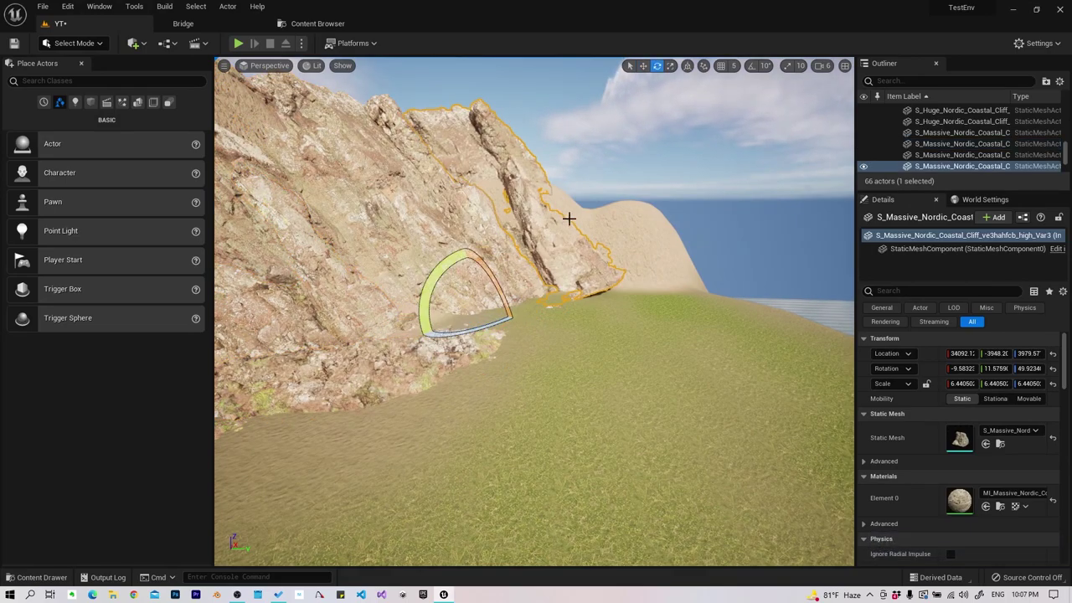
# Tilt the new cliff piece and sink it into the grassy slope edge at height 1438
pyautogui.moveTo(569, 218); pyautogui.dragTo(546, 215, button='right')
pyautogui.moveTo(546, 216); pyautogui.dragTo(485, 218)
pyautogui.press('w')
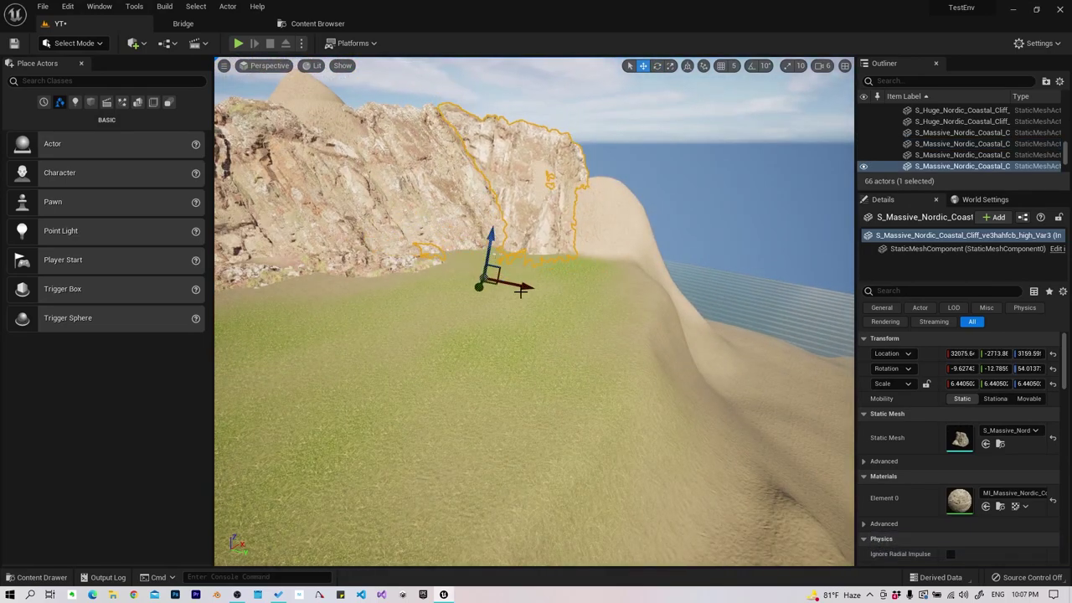
pyautogui.moveTo(521, 291); pyautogui.dragTo(417, 518)
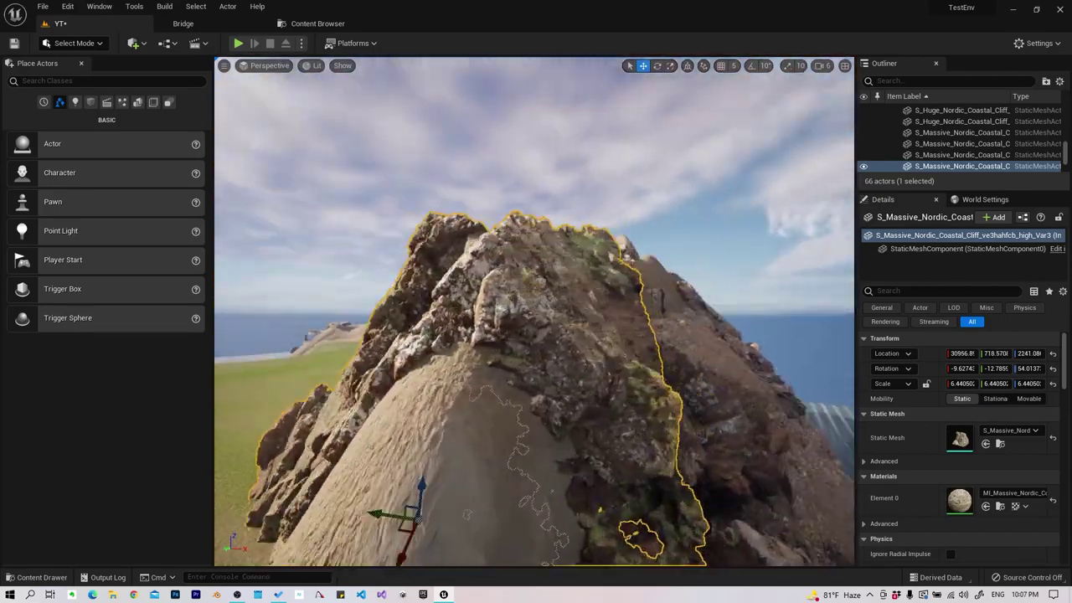
pyautogui.rightClick(623, 261)
pyautogui.moveTo(623, 262); pyautogui.dragTo(536, 285, button='right')
pyautogui.moveTo(538, 282)
pyautogui.mouseDown()
pyautogui.moveTo(529, 314)
pyautogui.moveTo(540, 251)
pyautogui.mouseUp()
pyautogui.moveTo(536, 310); pyautogui.dragTo(536, 302, button='right')
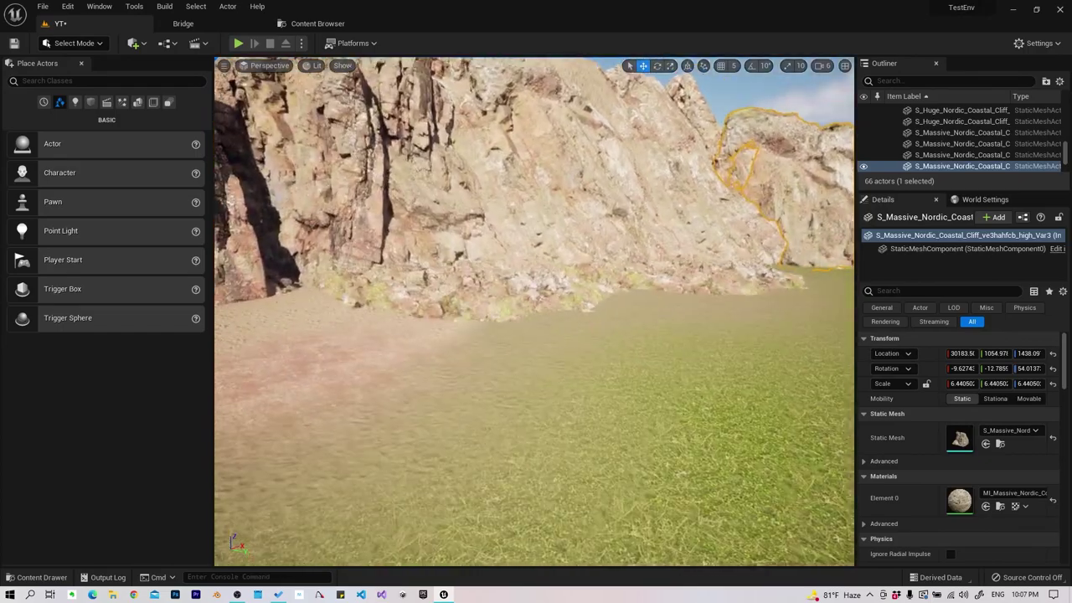
# Undo earlier adjustments, then tilt the ridge cliff slightly and sink it into the sand
pyautogui.press('f')
pyautogui.press('e')
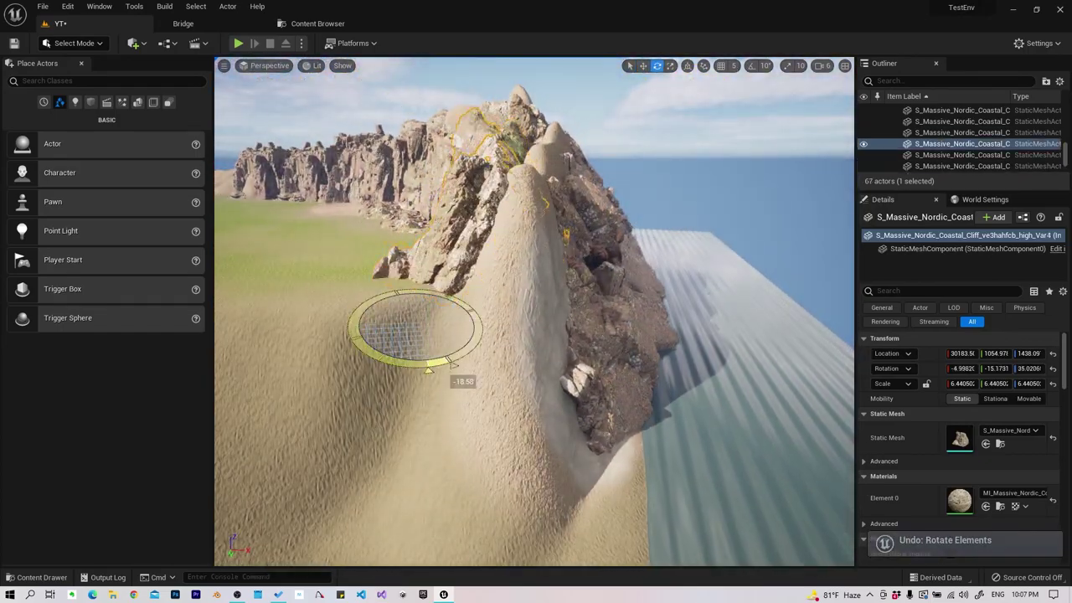
pyautogui.hotkey('ctrl', 'z')
pyautogui.press('w')
pyautogui.hotkey('ctrl', 'z')
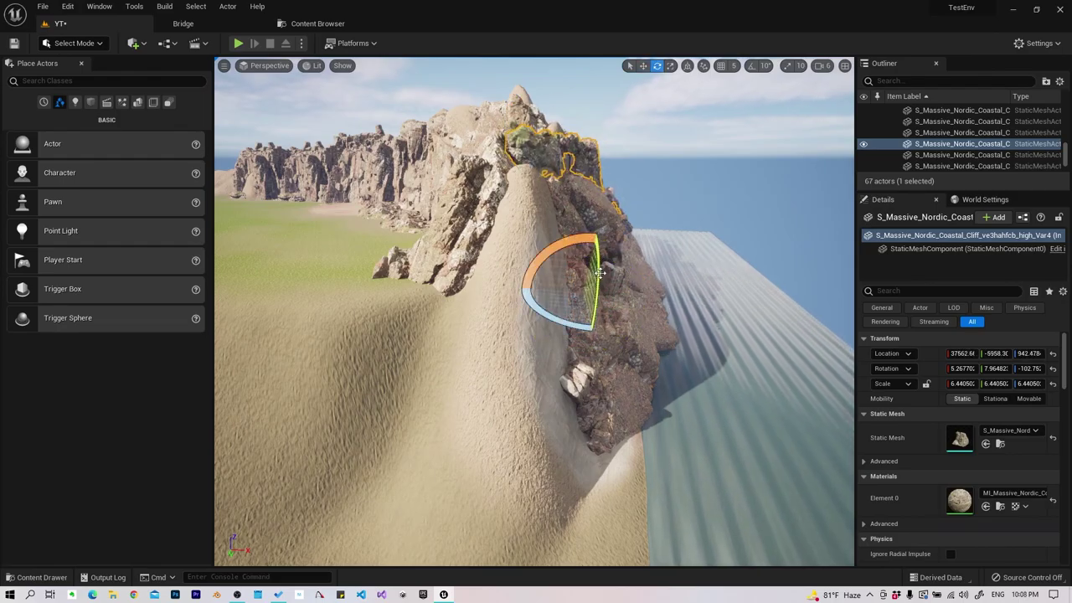
pyautogui.moveTo(600, 272); pyautogui.dragTo(603, 289)
pyautogui.keyDown('shift'); pyautogui.moveTo(617, 244); pyautogui.dragTo(617, 402); pyautogui.keyUp('shift')
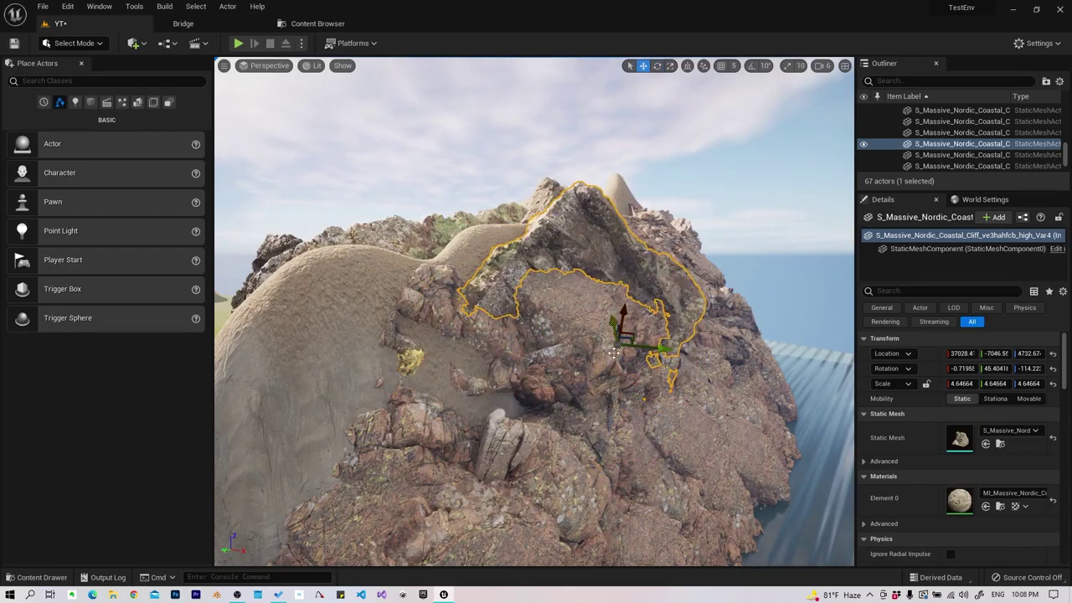
# Restore the Huge Nordic coastal cliff piece at scale 17.06 and inspect the ridge against the sea
pyautogui.press('Escape')
pyautogui.moveTo(614, 352); pyautogui.dragTo(614, 353, button='right')
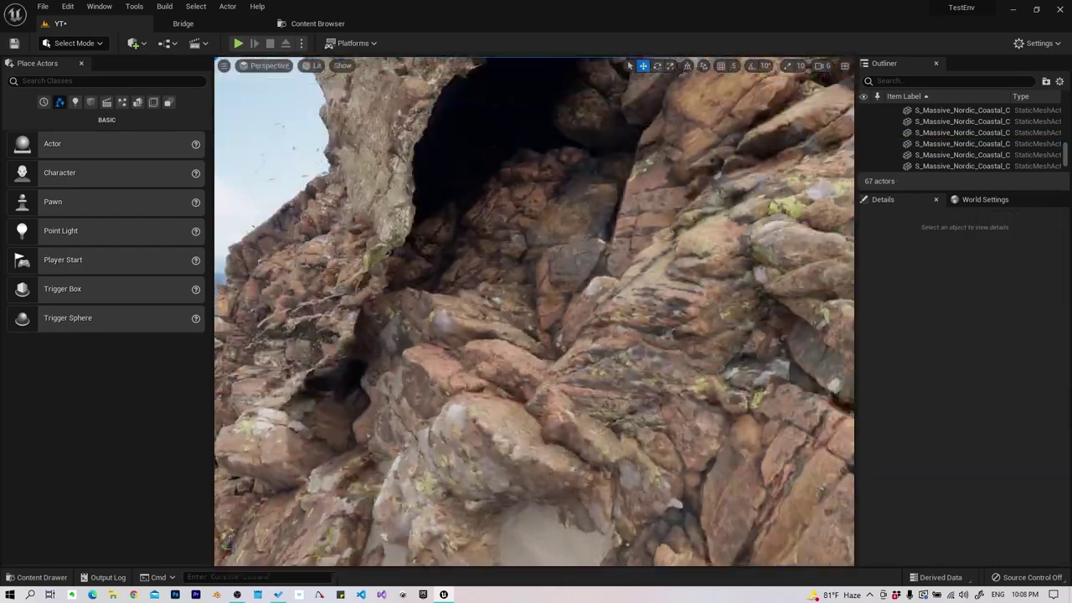
pyautogui.hotkey('ctrl', 'z')
pyautogui.press('Escape')
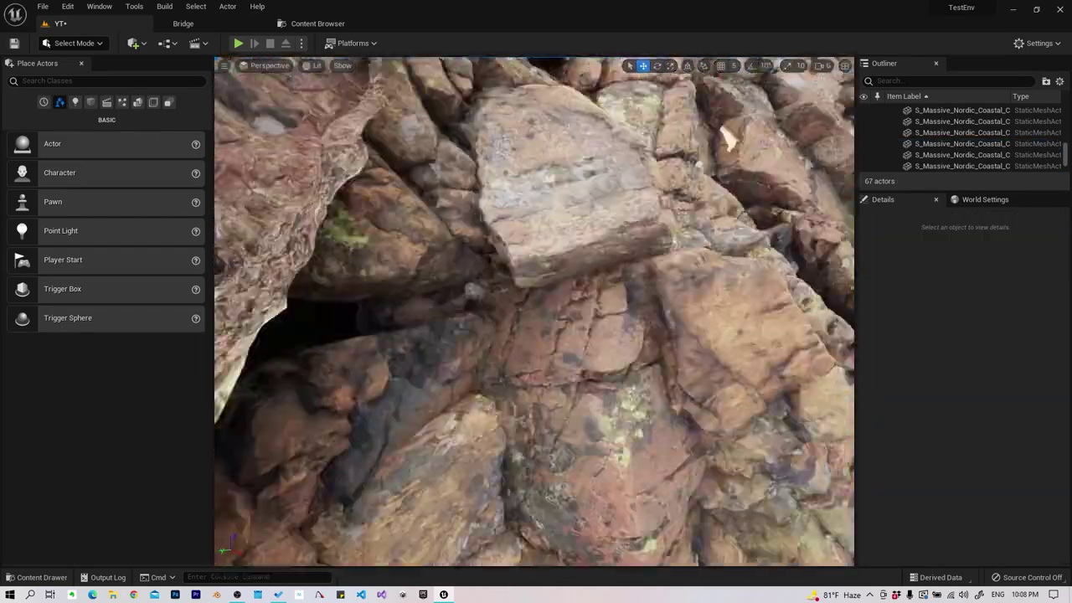
pyautogui.moveTo(458, 351); pyautogui.dragTo(388, 247, button='right')
pyautogui.hotkey('ctrl', 'z')
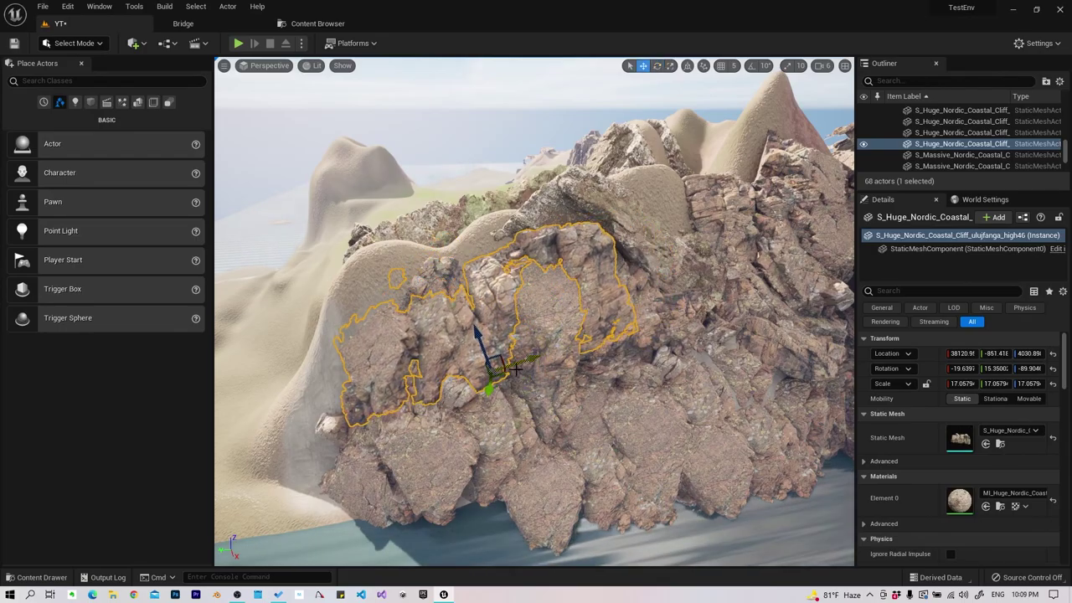
pyautogui.press('Escape')
pyautogui.moveTo(515, 369); pyautogui.dragTo(469, 335, button='right')
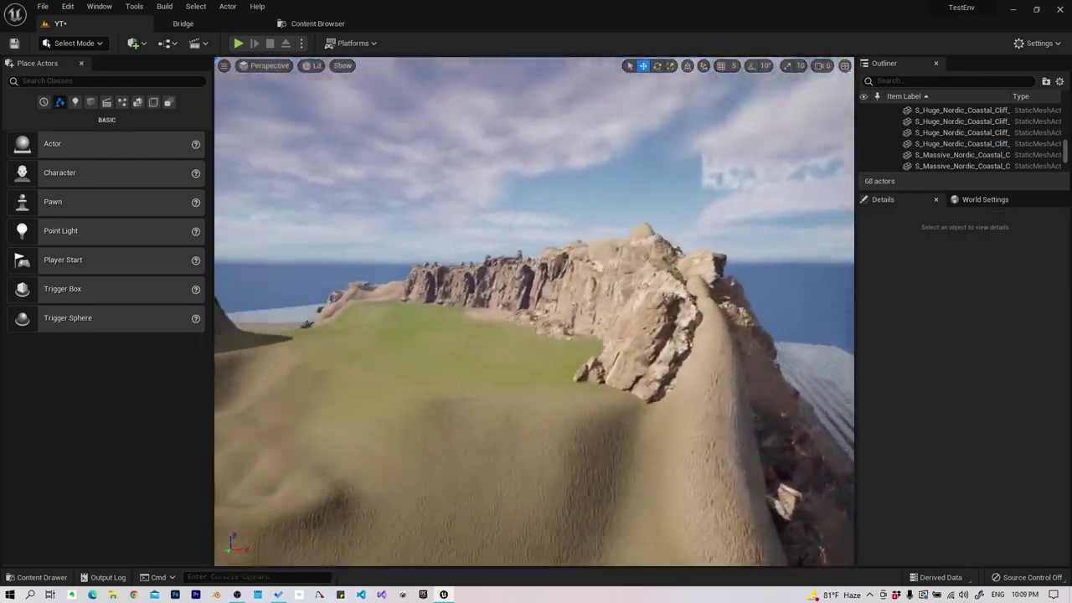
pyautogui.moveTo(535, 309); pyautogui.dragTo(535, 310, button='right')
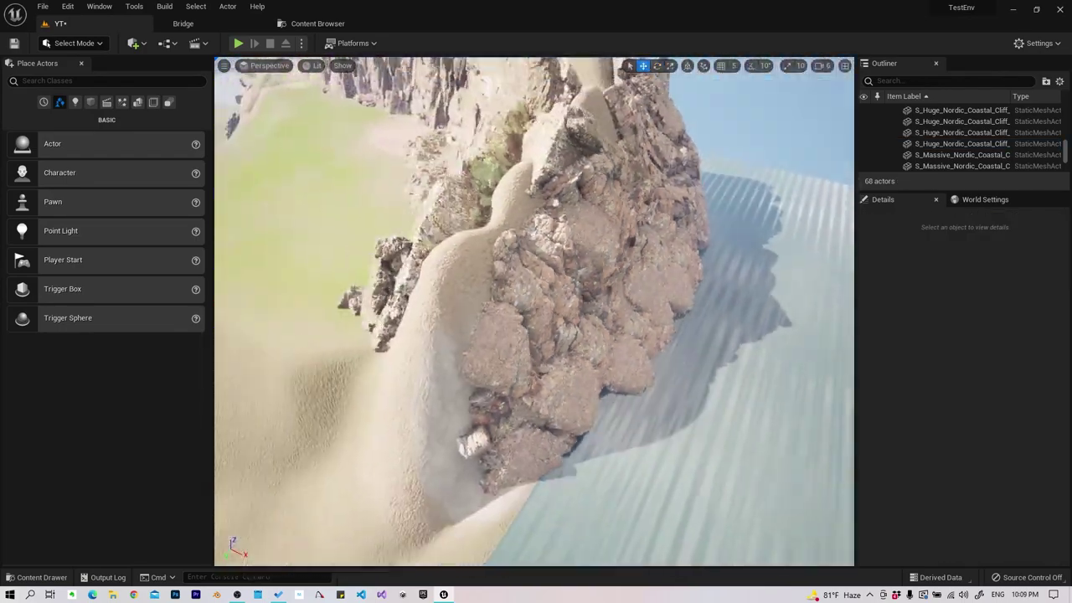
pyautogui.moveTo(486, 335); pyautogui.dragTo(486, 335, button='right')
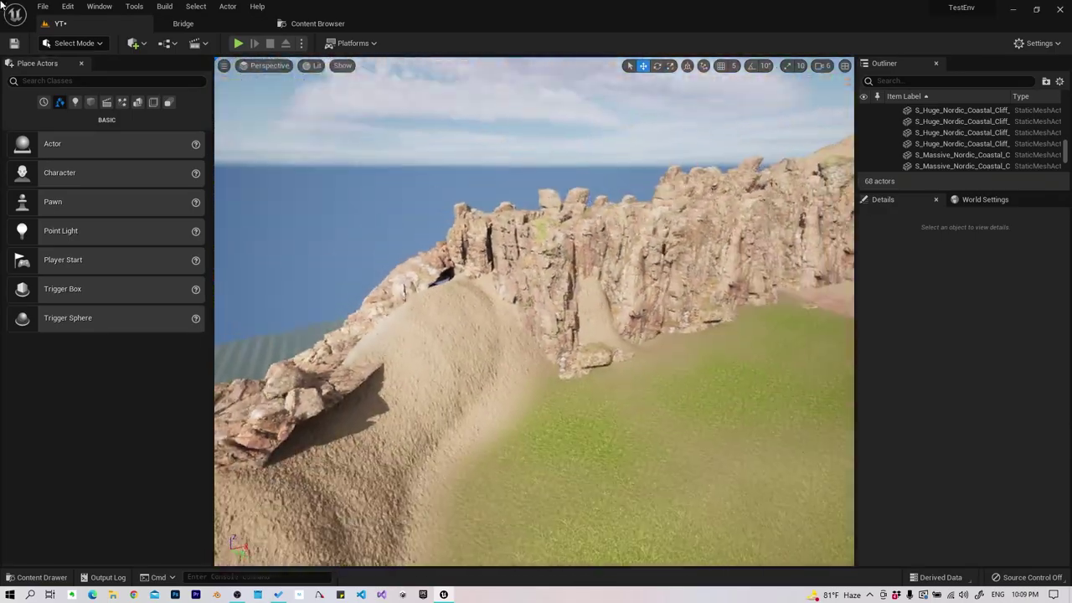
pyautogui.click(43, 6)
# Save the level, then Alt-drag duplicates of two selected coastal cliffs
pyautogui.click(85, 145)
pyautogui.moveTo(535, 310); pyautogui.dragTo(494, 338, button='right')
pyautogui.click(554, 225)
pyautogui.moveTo(555, 225); pyautogui.dragTo(554, 225, button='right')
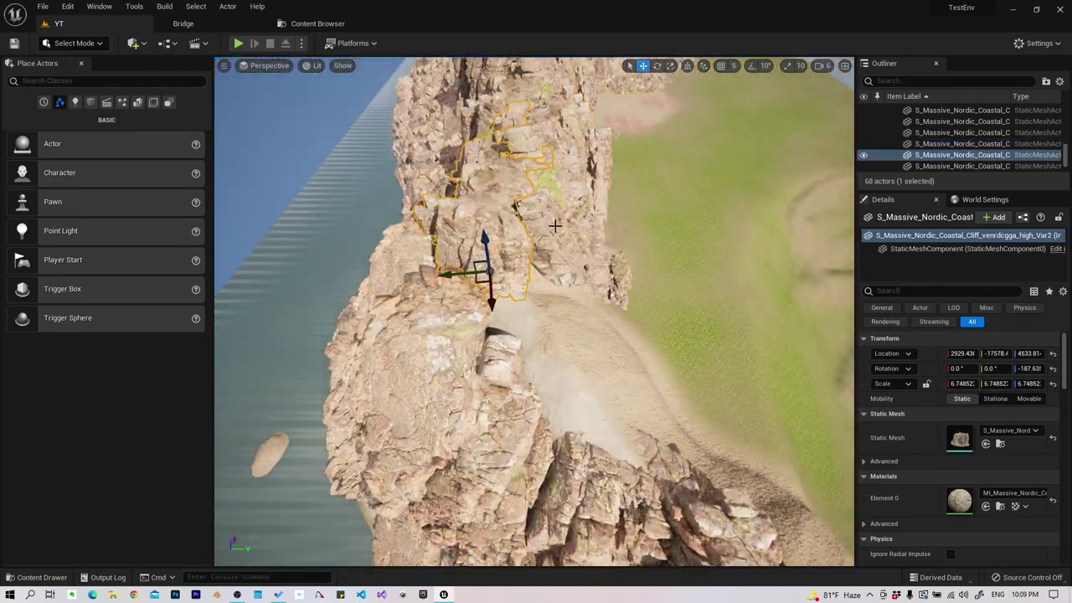
pyautogui.keyDown('ctrl'); pyautogui.click(494, 285); pyautogui.keyUp('ctrl')
pyautogui.moveTo(493, 285); pyautogui.dragTo(615, 364, button='right')
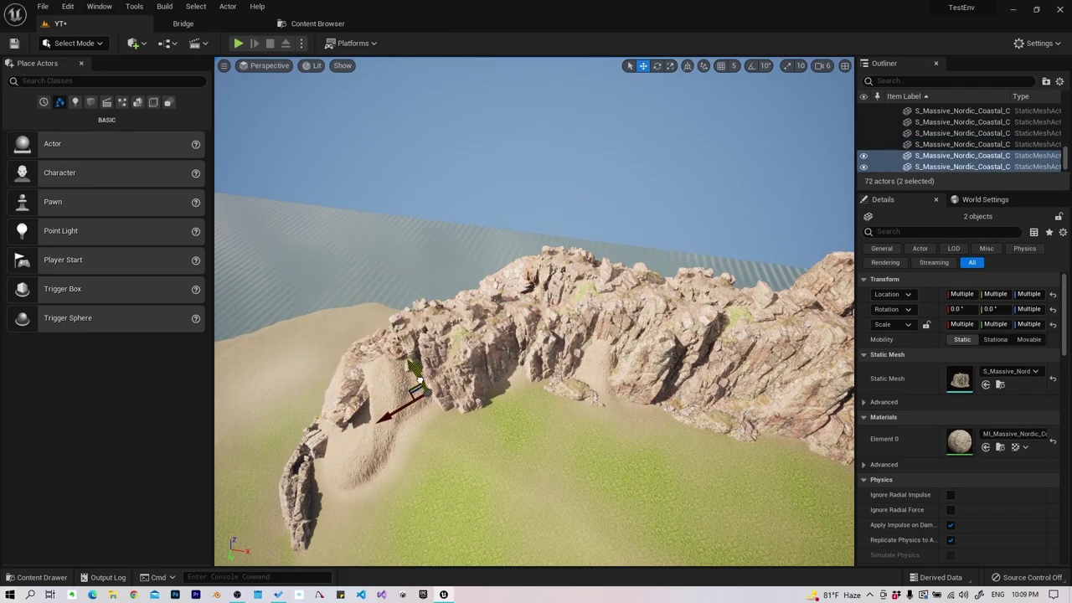
# Enlarge the smaller rock in front of the cliff to about 3.6 scale
pyautogui.moveTo(424, 366); pyautogui.dragTo(366, 419, button='right')
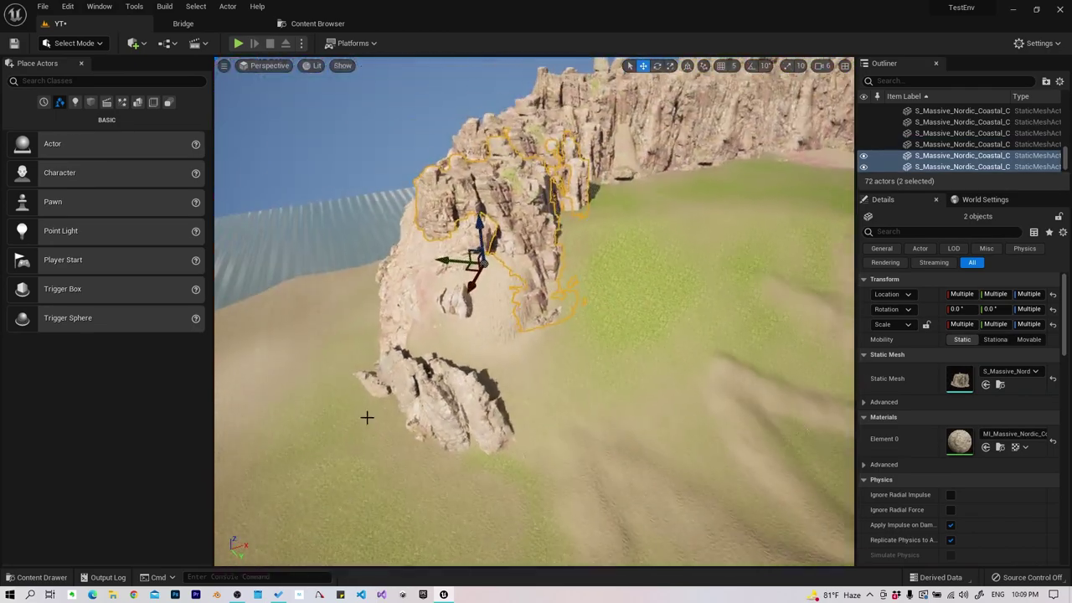
pyautogui.click(475, 444)
pyautogui.press('e')
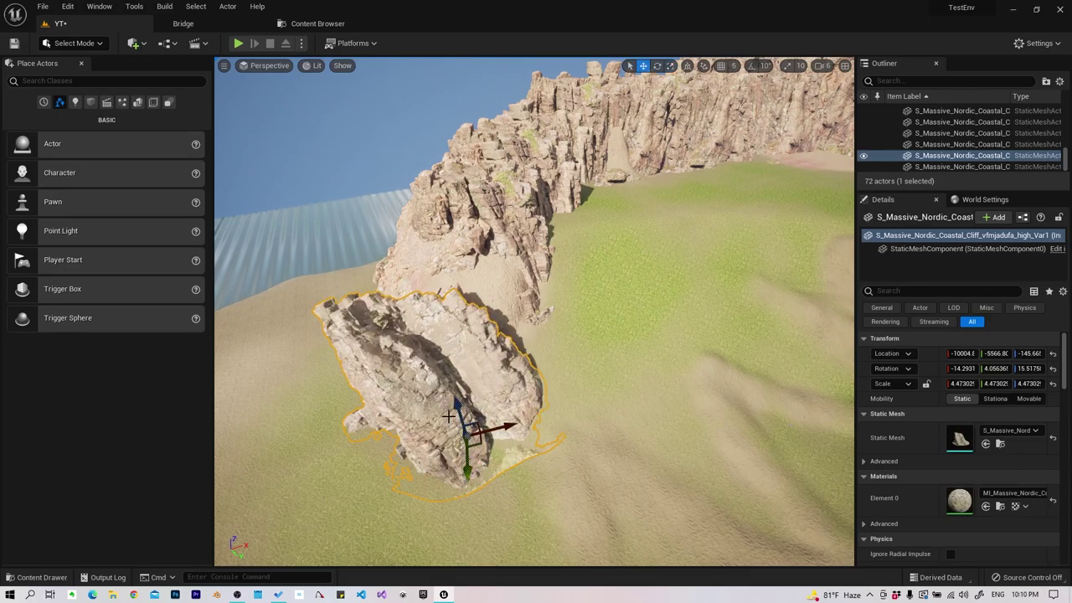
pyautogui.press('w')
pyautogui.moveTo(481, 425); pyautogui.dragTo(474, 435, button='right')
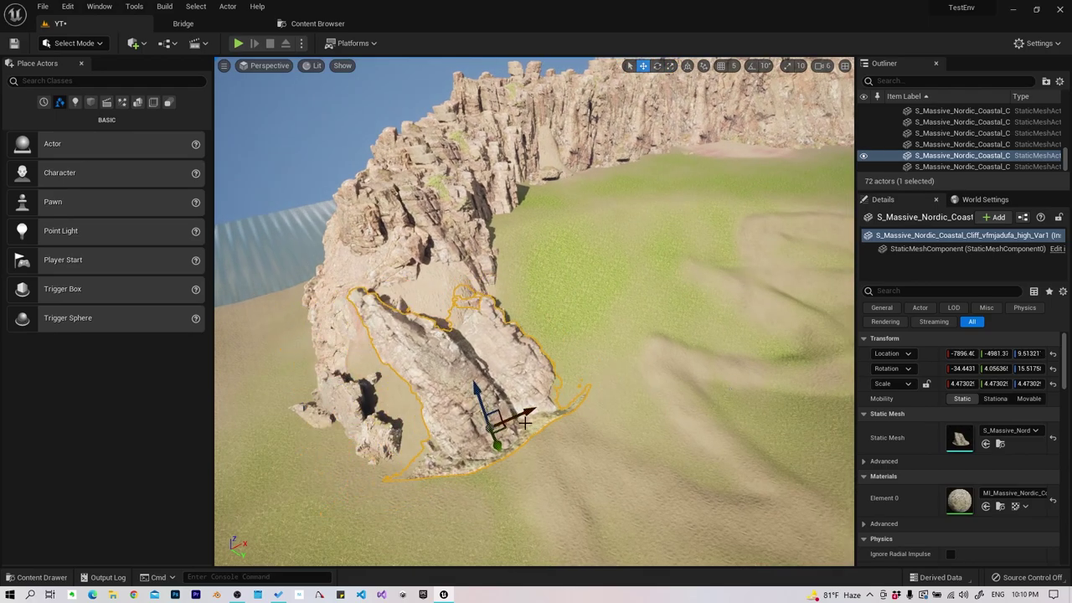
pyautogui.click(479, 419)
pyautogui.press('f')
pyautogui.press('e')
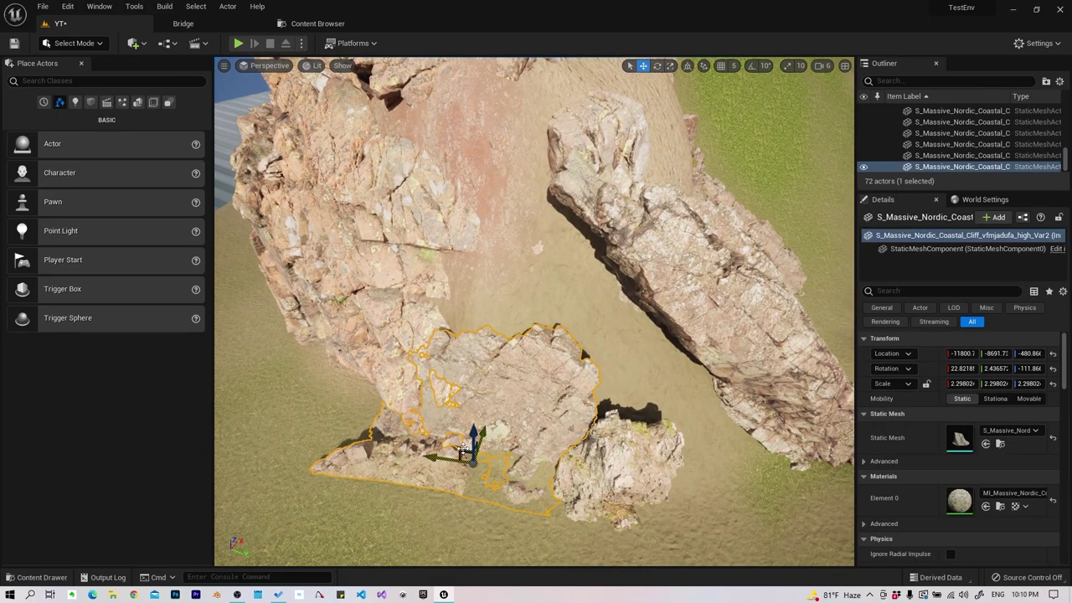
pyautogui.press('r')
pyautogui.moveTo(472, 467)
pyautogui.mouseDown()
pyautogui.moveTo(494, 444)
pyautogui.moveTo(470, 440)
pyautogui.moveTo(472, 490)
pyautogui.moveTo(473, 453)
pyautogui.moveTo(502, 436)
pyautogui.moveTo(523, 455)
pyautogui.mouseUp()
# Rotate that rock and lower it against the cliff base
pyautogui.press('e')
pyautogui.press('w')
pyautogui.press('e')
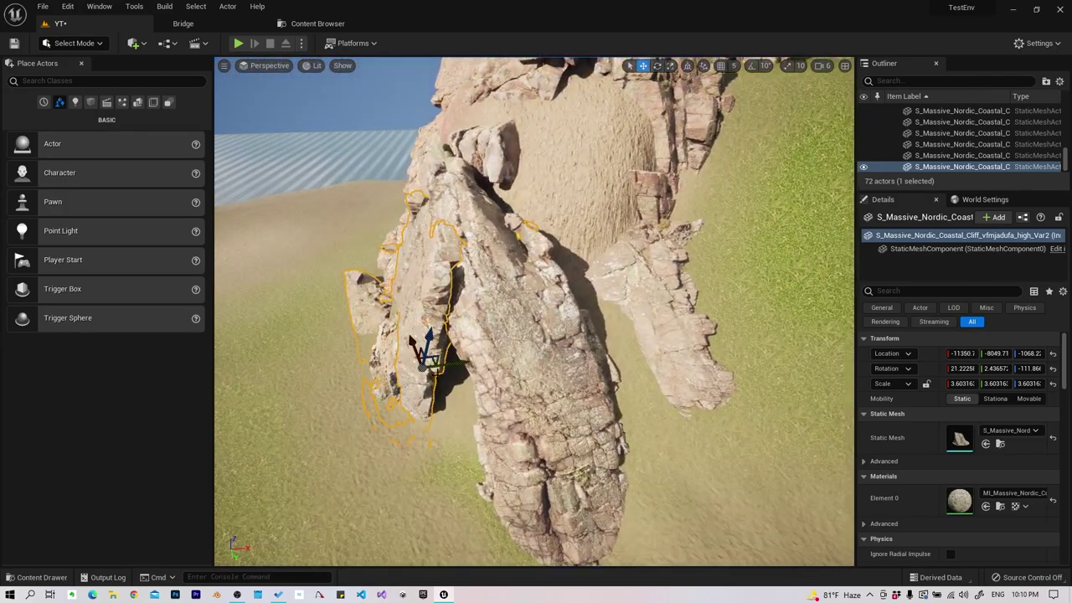
pyautogui.keyDown('shift'); pyautogui.moveTo(436, 362); pyautogui.dragTo(536, 382); pyautogui.keyUp('shift')
# Move the neighbouring rock to the cliff foot, double its size, and place a duplicate higher up
pyautogui.click(436, 382)
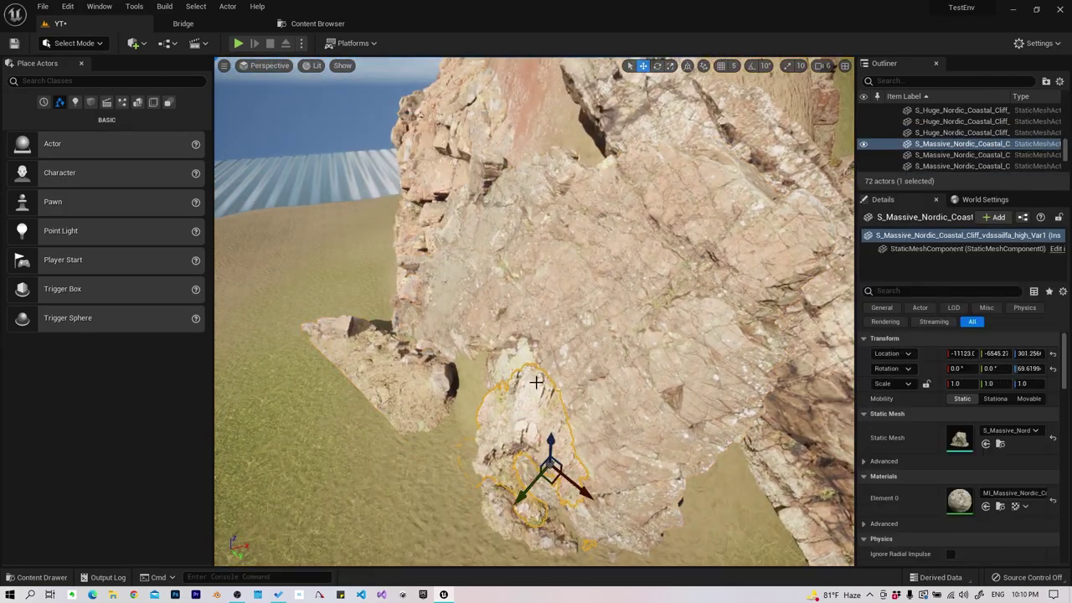
pyautogui.press('w')
pyautogui.keyDown('shift'); pyautogui.moveTo(479, 431); pyautogui.dragTo(507, 423); pyautogui.keyUp('shift')
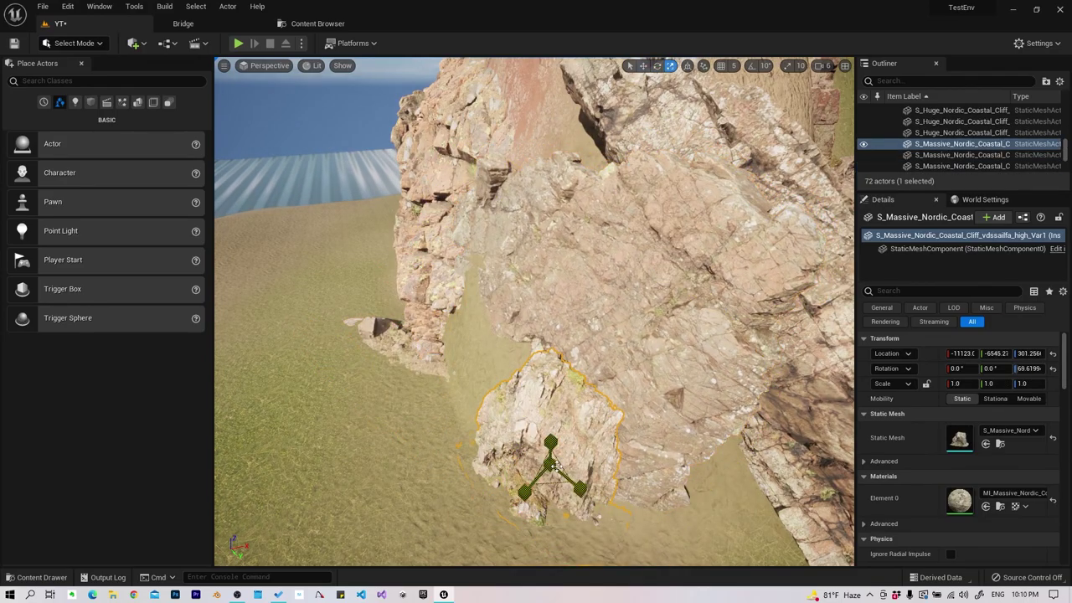
pyautogui.moveTo(554, 465); pyautogui.dragTo(561, 465)
pyautogui.press('w')
pyautogui.keyDown('alt'); pyautogui.moveTo(568, 419); pyautogui.dragTo(701, 461); pyautogui.keyUp('alt')
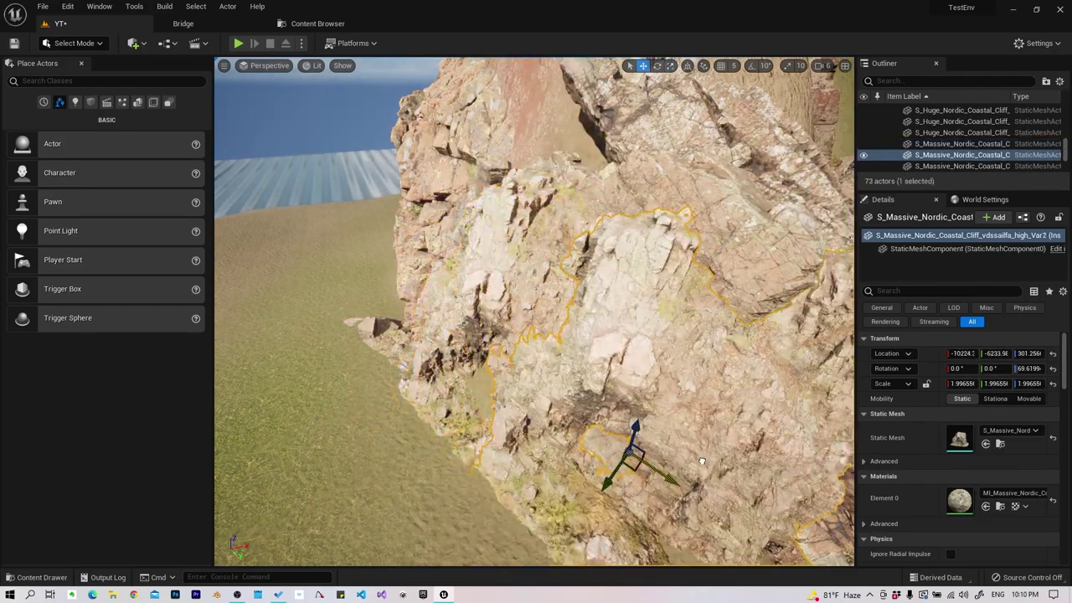
pyautogui.press('w')
pyautogui.press('Escape')
# Select the rock at the cliff edge and the tall coastal cliff piece for adjustment
pyautogui.moveTo(633, 507); pyautogui.dragTo(536, 335, button='right')
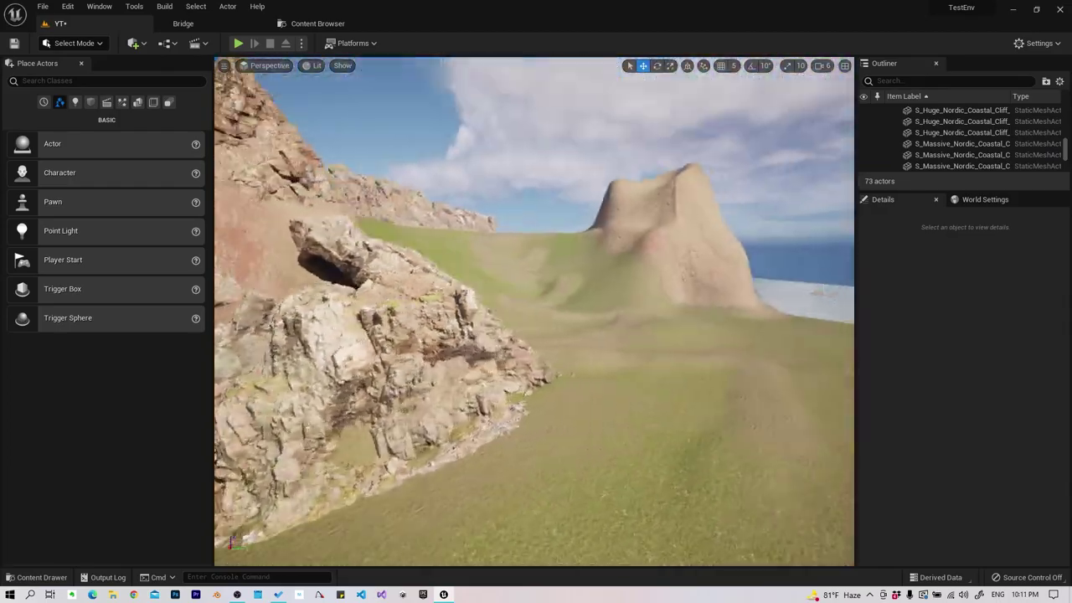
pyautogui.click(520, 495)
pyautogui.press('e')
pyautogui.press('Escape')
pyautogui.moveTo(500, 536); pyautogui.dragTo(543, 310, button='right')
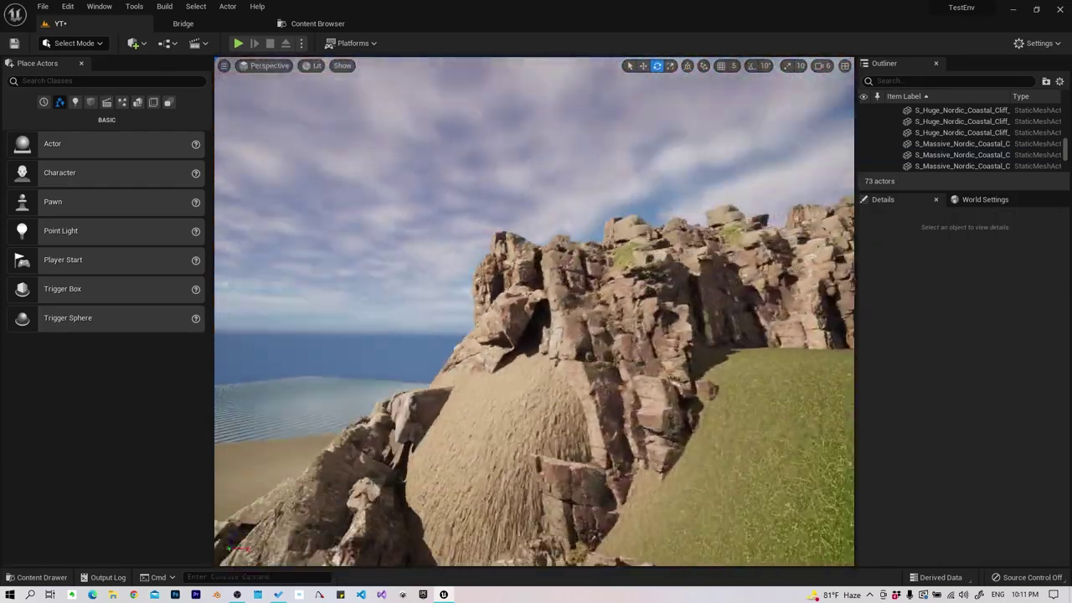
pyautogui.click(543, 310)
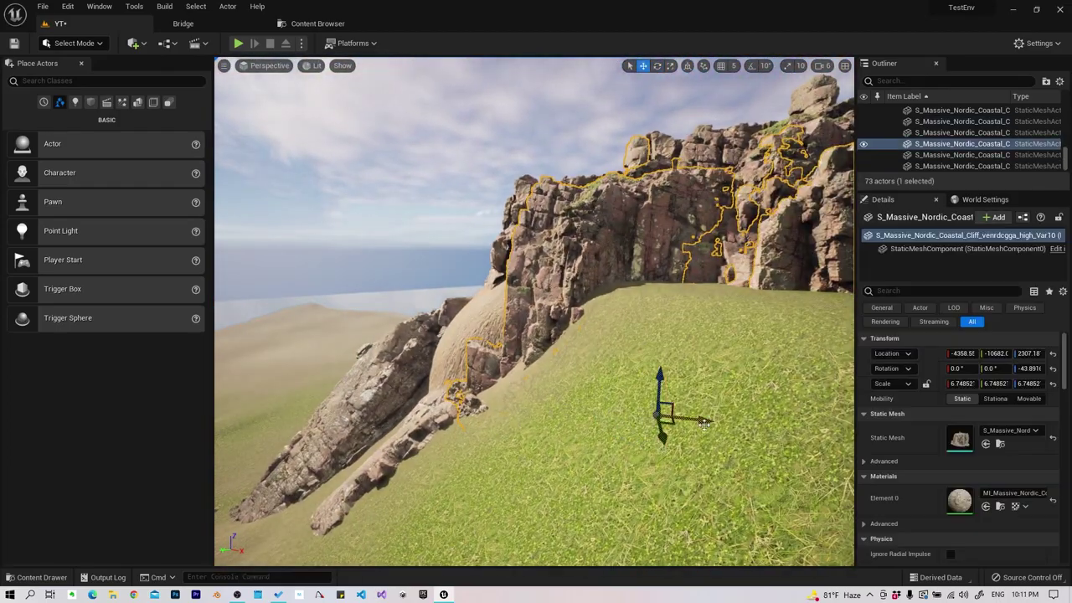
pyautogui.moveTo(705, 423)
pyautogui.mouseDown(button='right')
pyautogui.moveTo(587, 352)
pyautogui.moveTo(586, 318)
pyautogui.moveTo(469, 369)
pyautogui.mouseUp(button='right')
pyautogui.press('Escape')
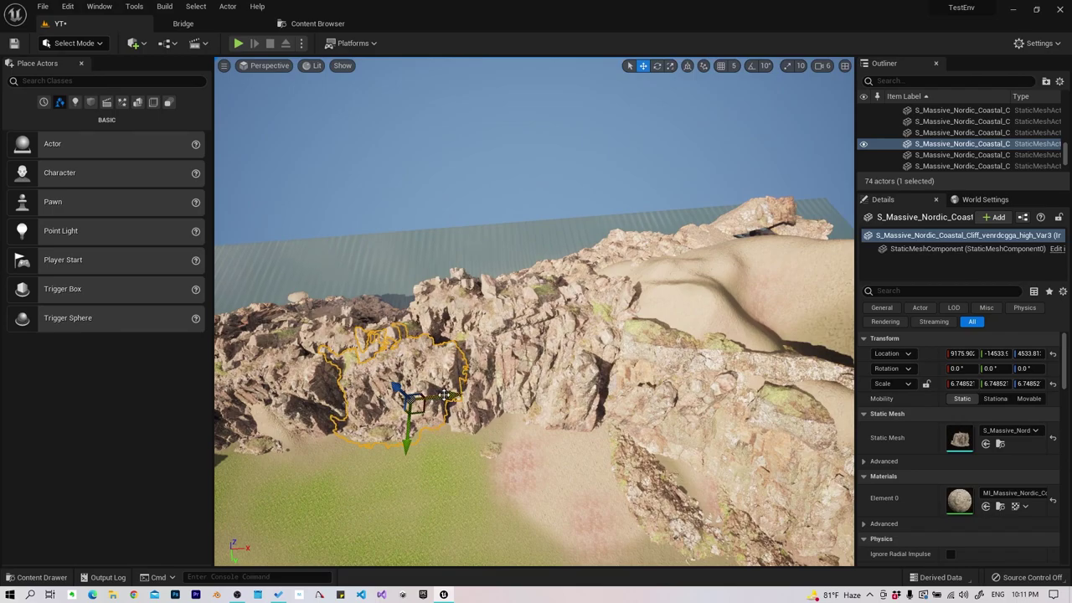
# Frame the large cliff outcrop, then playtest the 76-actor level and stop
pyautogui.press('f')
pyautogui.press('w')
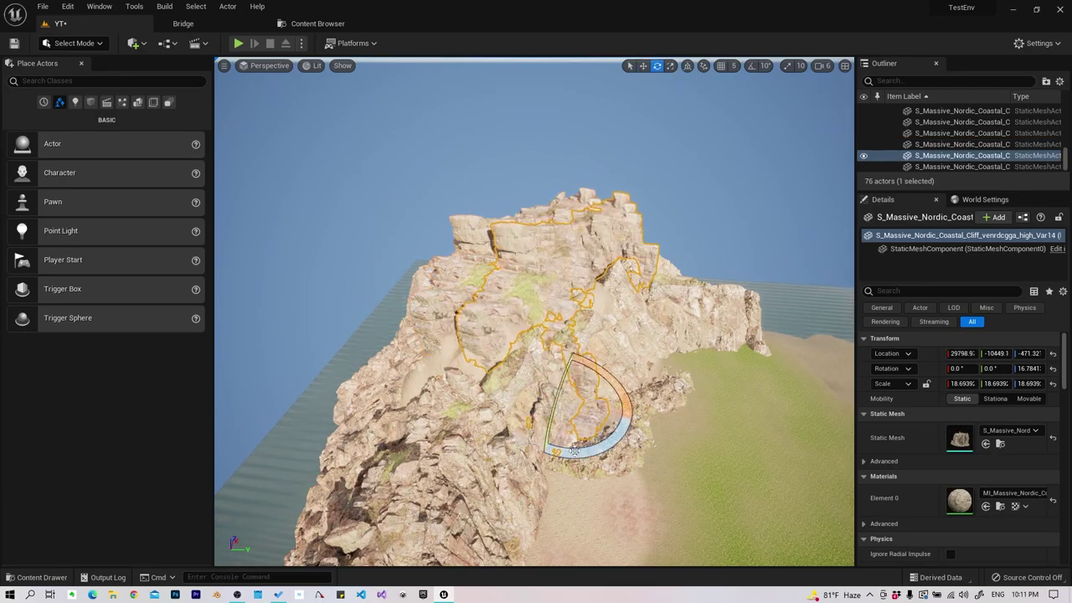
pyautogui.press('Escape')
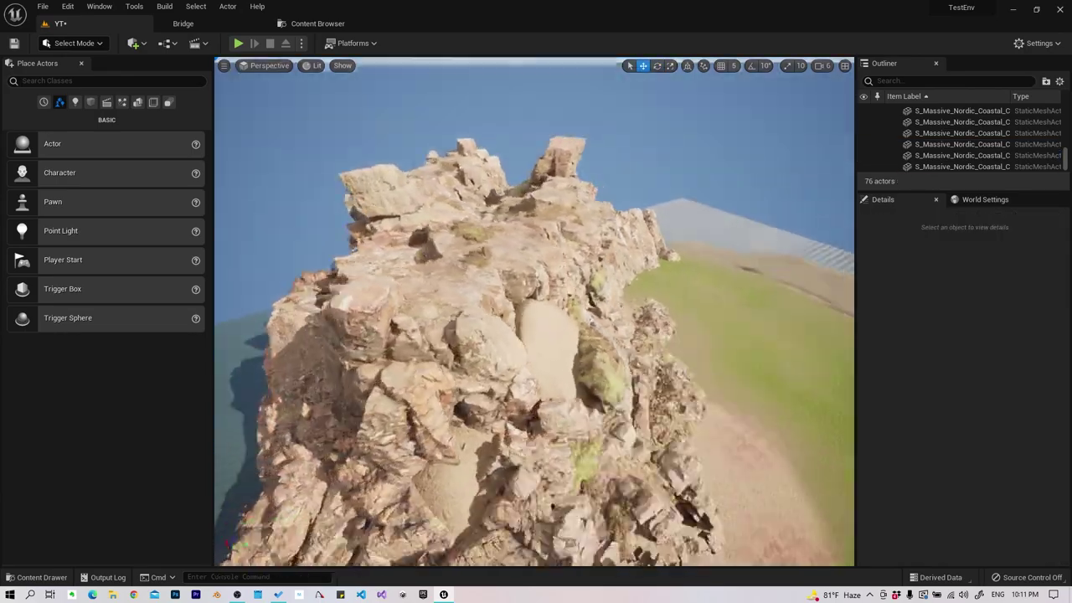
pyautogui.moveTo(578, 379); pyautogui.dragTo(536, 394, button='right')
pyautogui.click(631, 388)
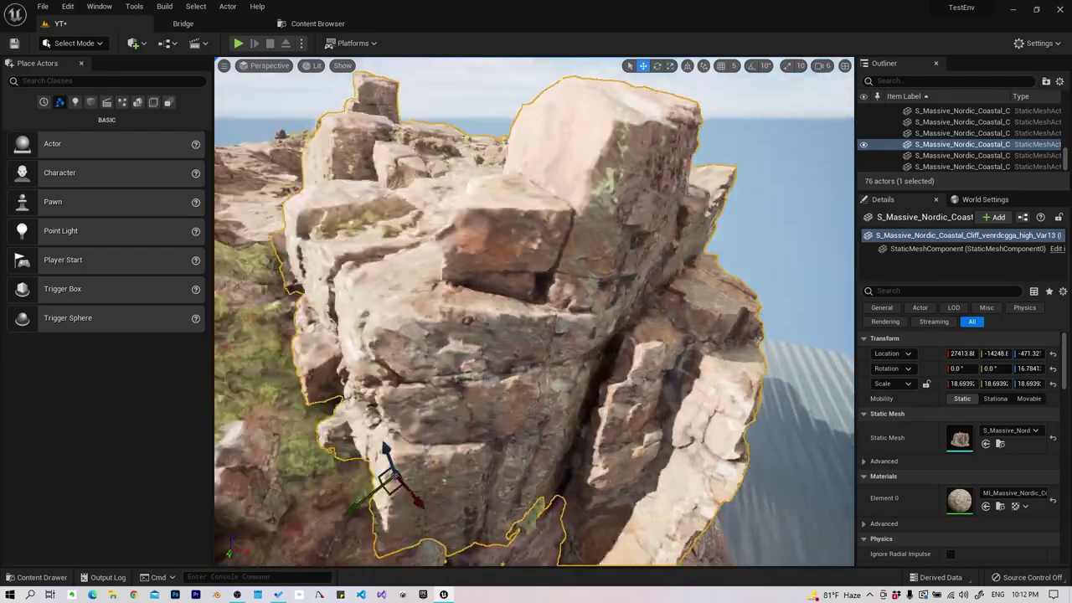
pyautogui.press('f')
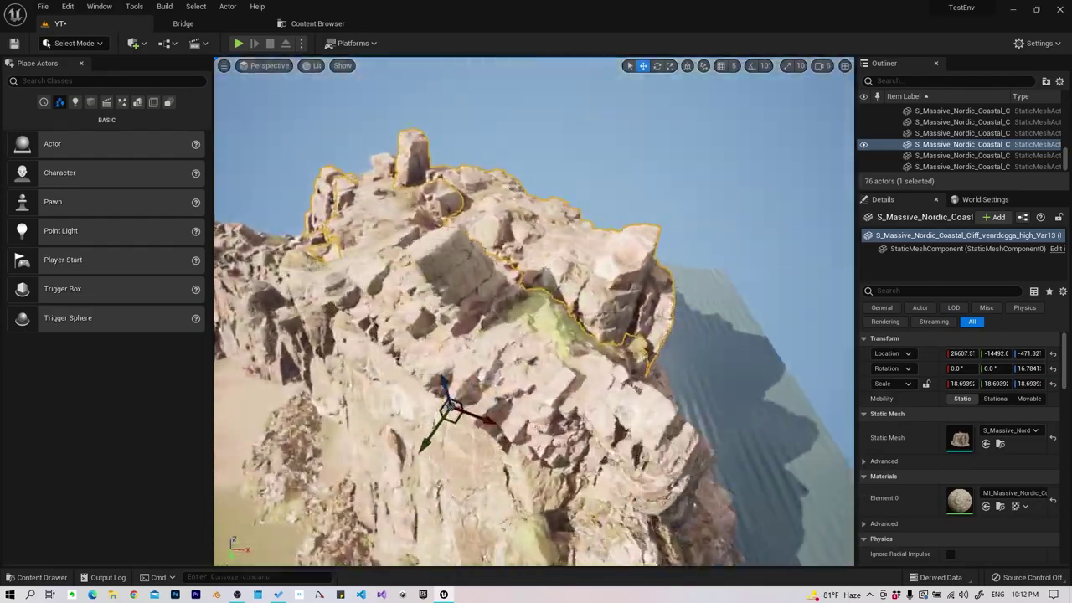
pyautogui.press('Escape')
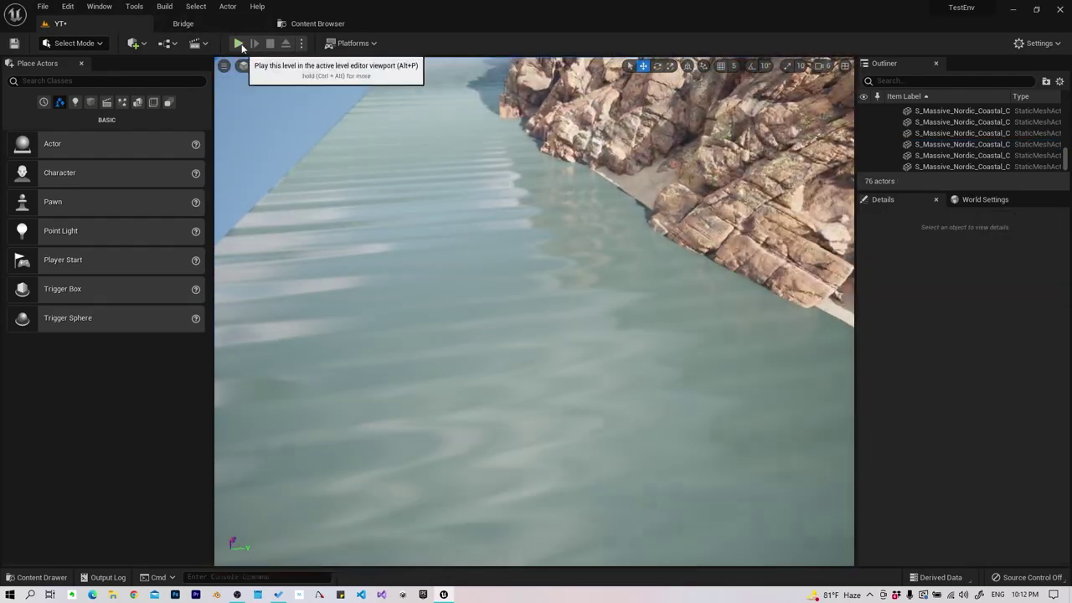
pyautogui.click(238, 43)
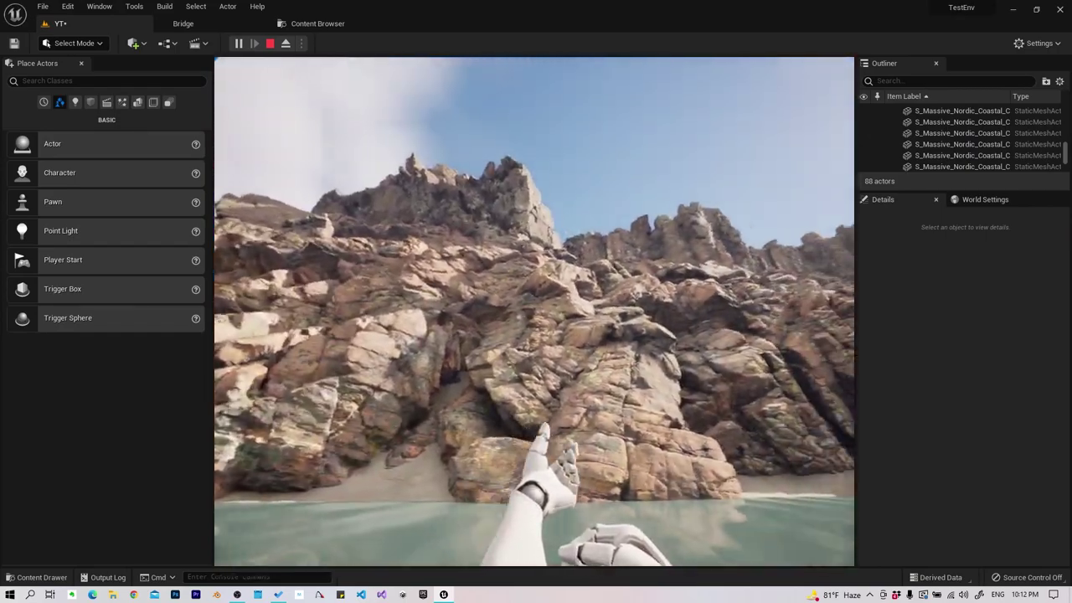
pyautogui.press('Escape')
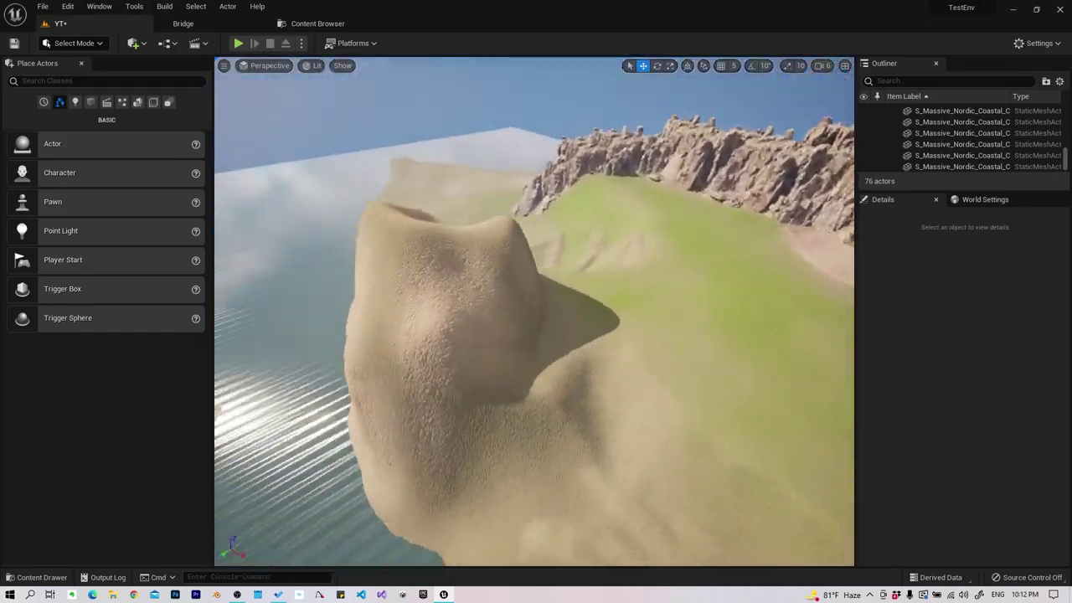
# Place a Massive Nordic cliff rock from the Content Drawer, scale it to about 2.5, and move it onto the sand dune
pyautogui.hotkey('ctrl', 'space')
pyautogui.moveTo(667, 470); pyautogui.dragTo(593, 337)
pyautogui.click(593, 337)
pyautogui.press('f')
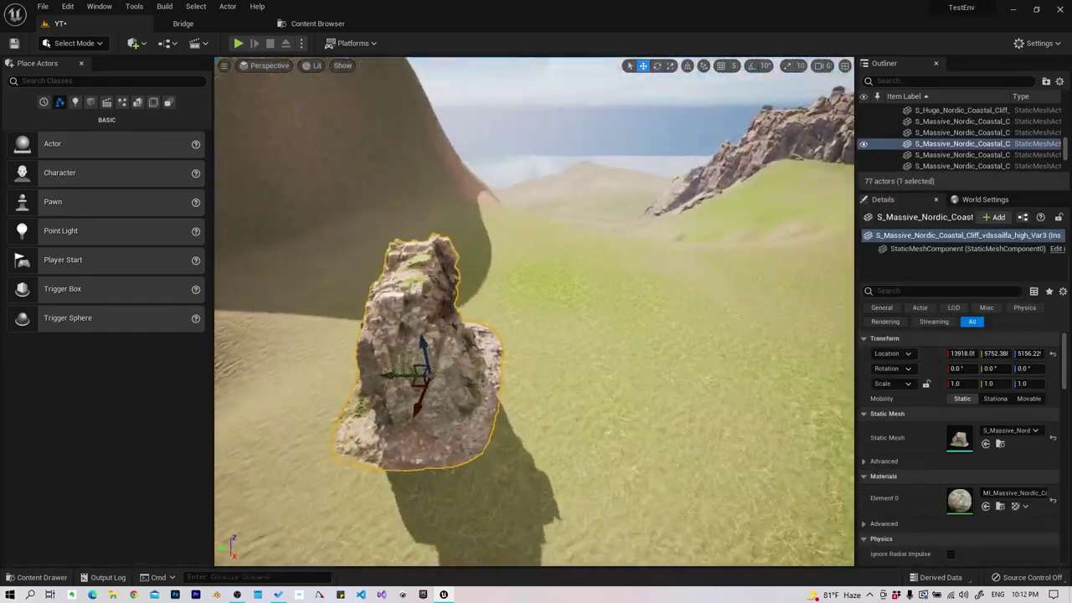
pyautogui.press('r')
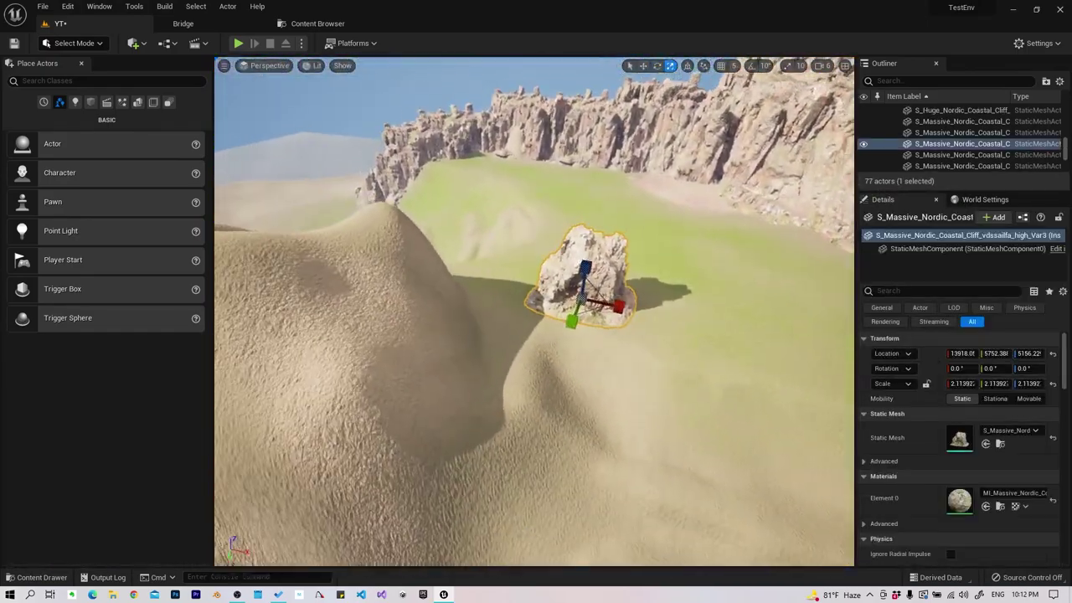
pyautogui.moveTo(589, 312); pyautogui.dragTo(603, 293)
pyautogui.moveTo(524, 417); pyautogui.dragTo(513, 351)
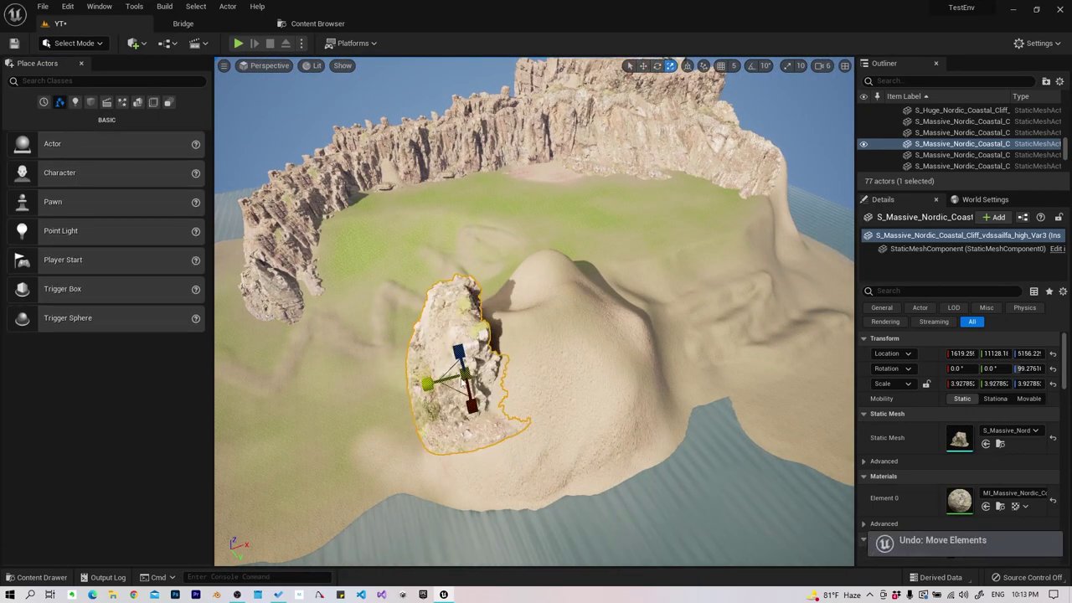
# Select and inspect the cliff meshes beside the dune at ground level
pyautogui.click(446, 371)
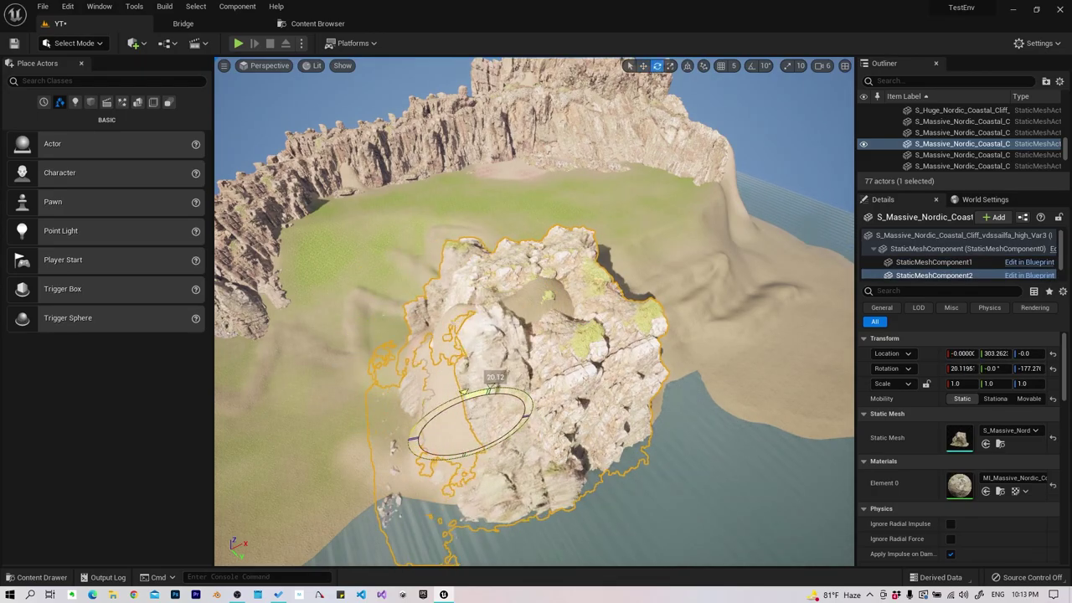
pyautogui.press('Escape')
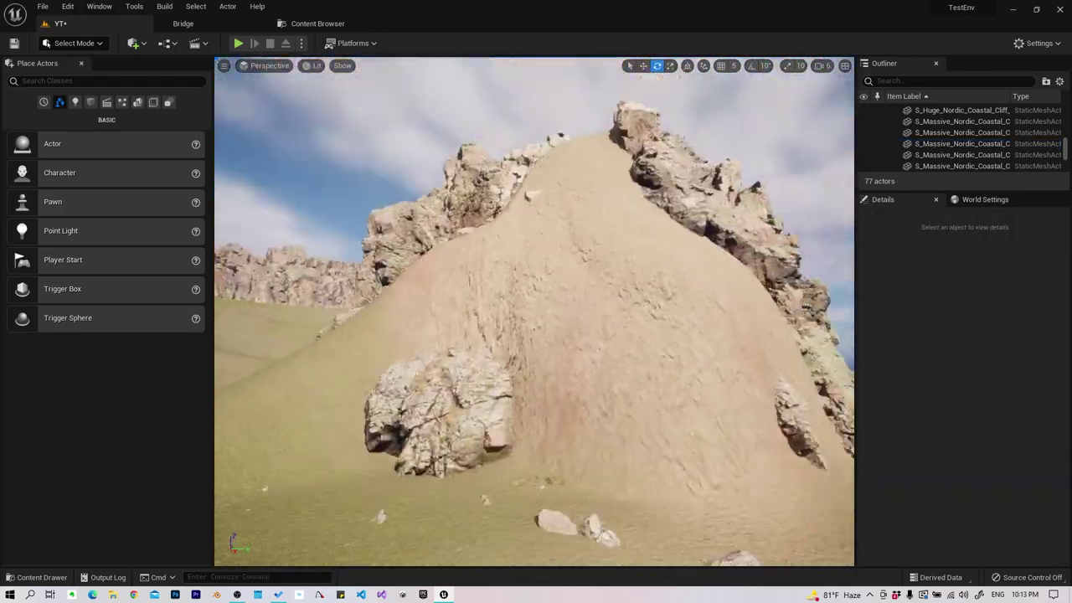
pyautogui.click(609, 256)
pyautogui.moveTo(597, 479)
pyautogui.mouseDown(button='right')
pyautogui.moveTo(223, 484)
pyautogui.moveTo(436, 469)
pyautogui.mouseUp(button='right')
pyautogui.press('Escape')
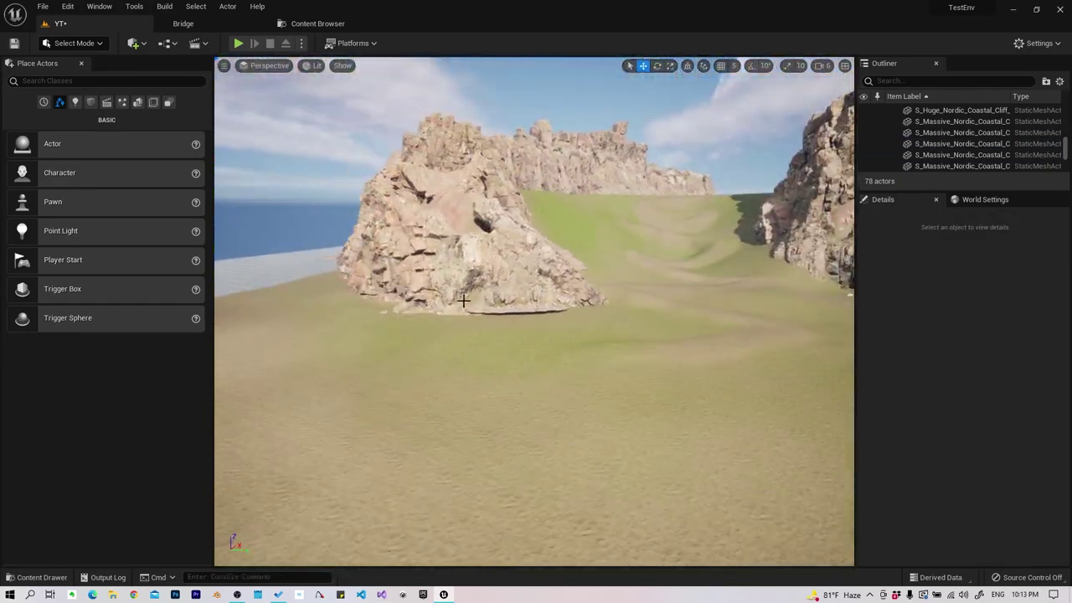
# Push another cliff rock up against the big cliff and tilt it about 17 degrees
pyautogui.click(470, 243)
pyautogui.press('f')
pyautogui.moveTo(595, 306); pyautogui.dragTo(707, 281)
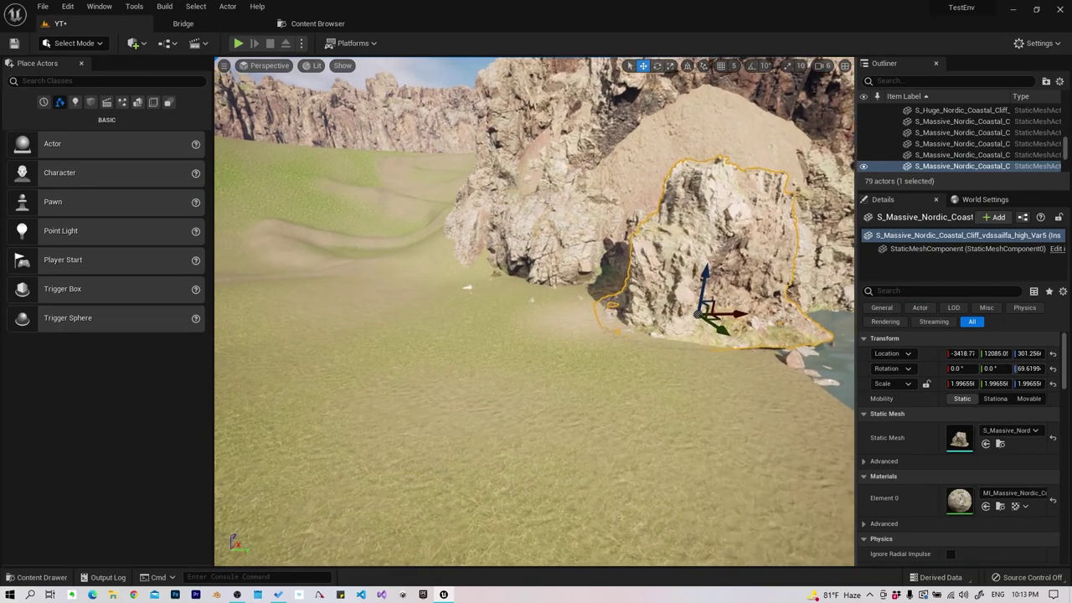
pyautogui.press('e')
pyautogui.moveTo(586, 297); pyautogui.dragTo(603, 293)
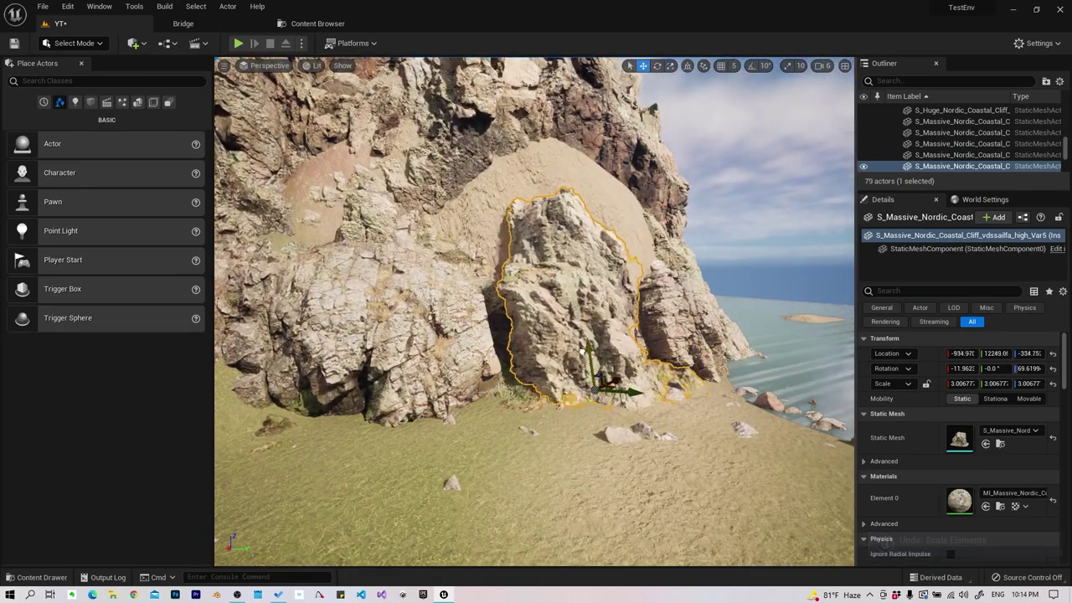
pyautogui.press('Escape')
pyautogui.moveTo(580, 350); pyautogui.dragTo(468, 319, button='right')
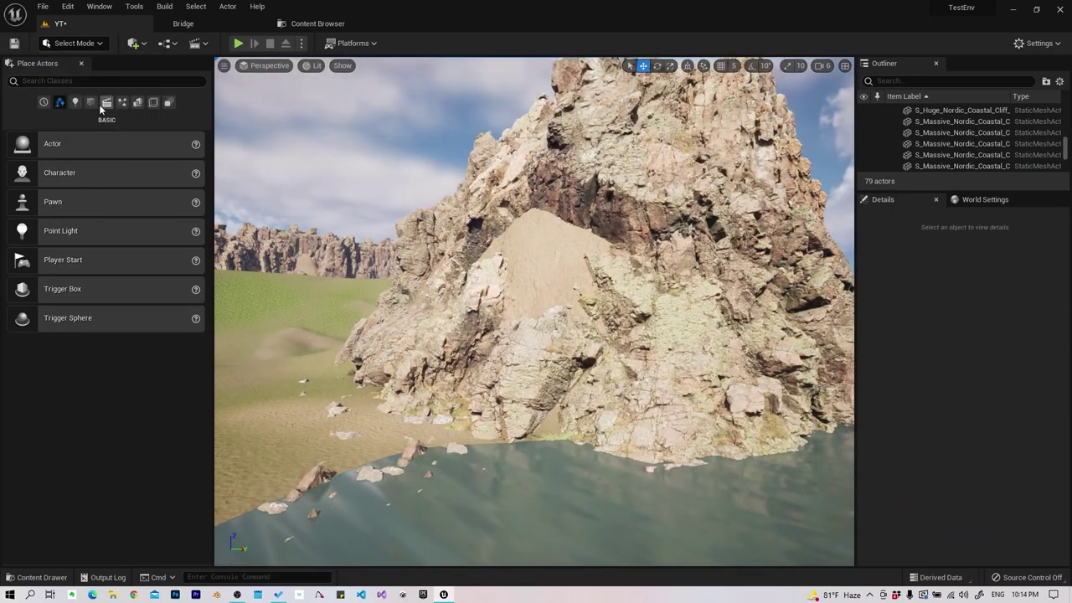
# In landscape Paint mode, undo the last paint stroke near the cliff and save the map
pyautogui.click(83, 73)
pyautogui.click(141, 82)
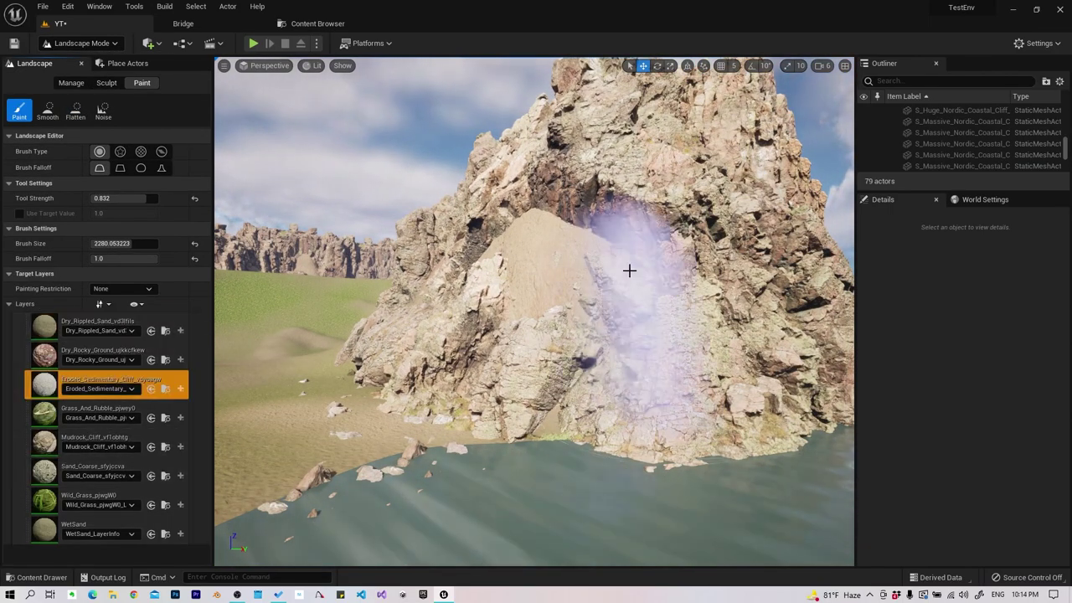
pyautogui.moveTo(520, 432)
pyautogui.mouseDown(button='right')
pyautogui.moveTo(464, 488)
pyautogui.moveTo(502, 377)
pyautogui.mouseUp(button='right')
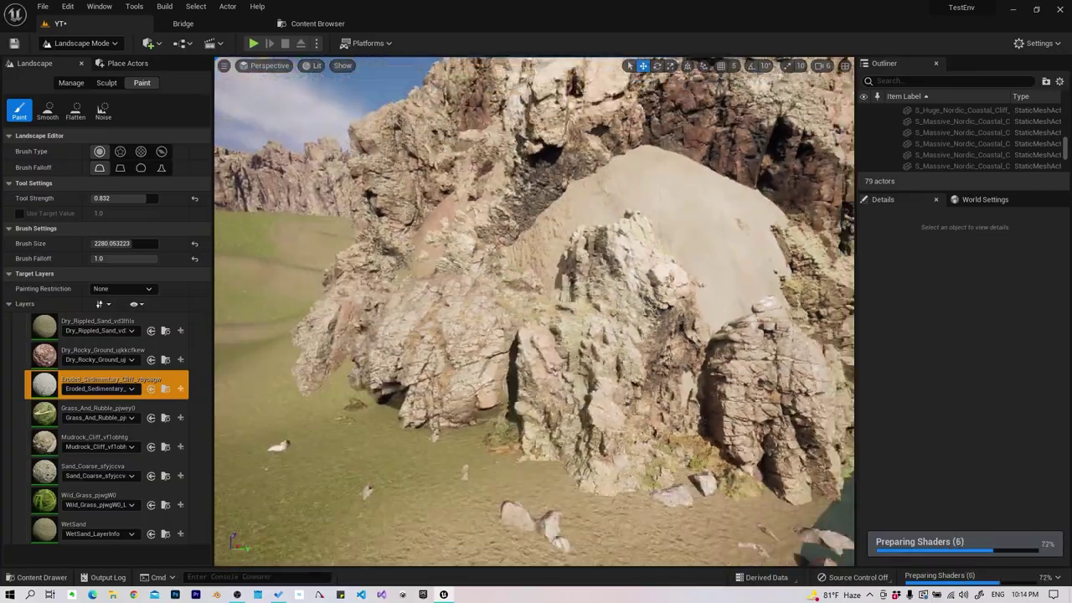
pyautogui.moveTo(517, 496); pyautogui.dragTo(570, 344, button='right')
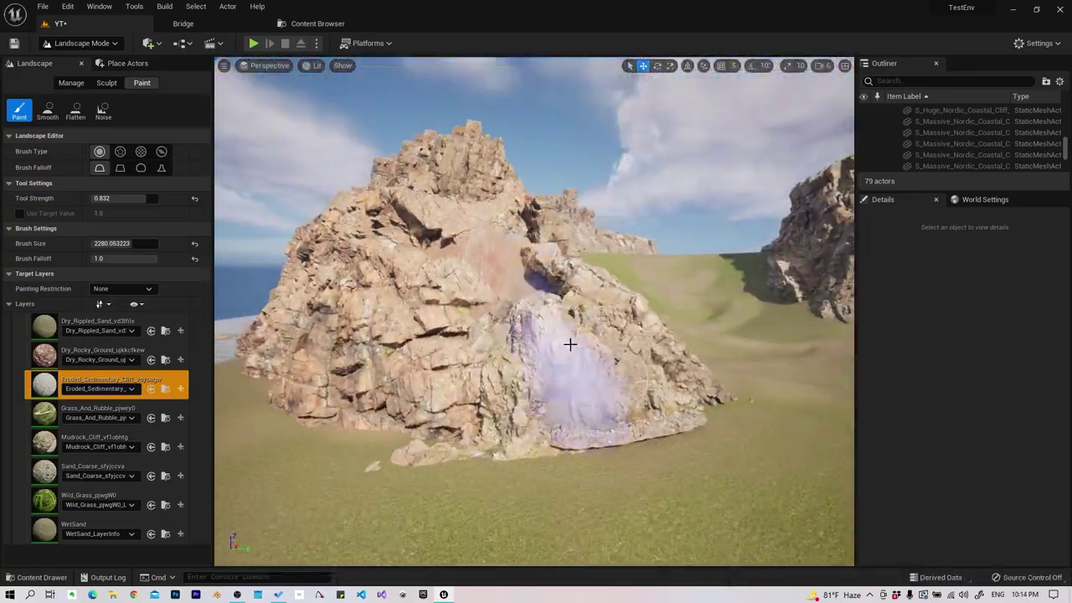
pyautogui.moveTo(692, 287)
pyautogui.mouseDown(button='right')
pyautogui.moveTo(586, 302)
pyautogui.moveTo(519, 352)
pyautogui.moveTo(526, 229)
pyautogui.mouseUp(button='right')
pyautogui.hotkey('ctrl', 'z')
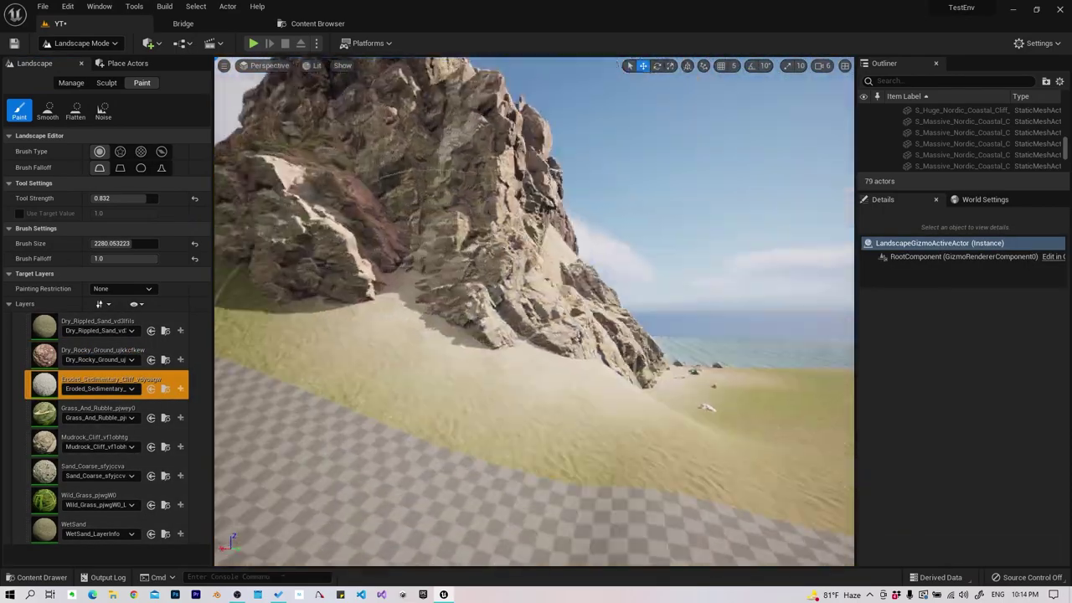
pyautogui.hotkey('ctrl', 's')
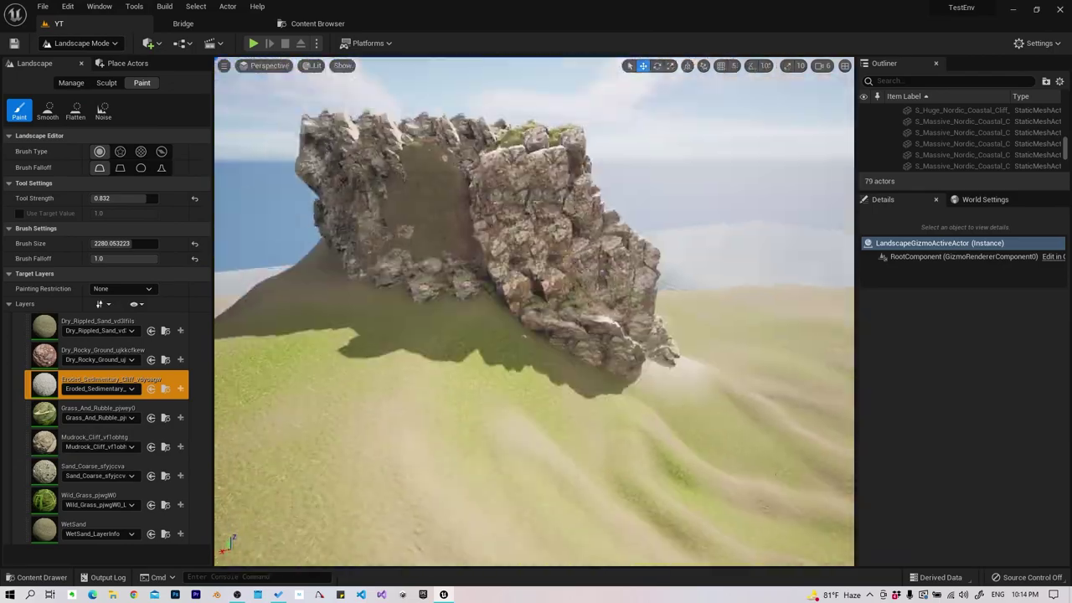
pyautogui.moveTo(501, 233)
pyautogui.mouseDown(button='right')
pyautogui.moveTo(552, 272)
pyautogui.moveTo(514, 347)
pyautogui.mouseUp(button='right')
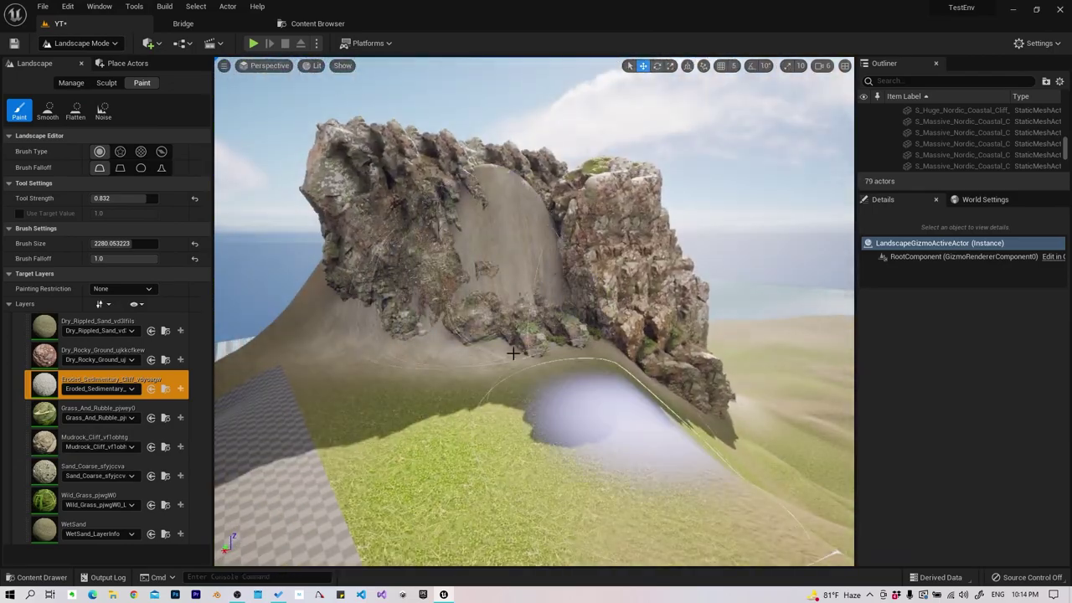
# Paint Grass_And_Rubble into the cliff hollow, then reselect the Eroded_Sedimentary_Cliff layer
pyautogui.click(67, 508)
pyautogui.click(84, 414)
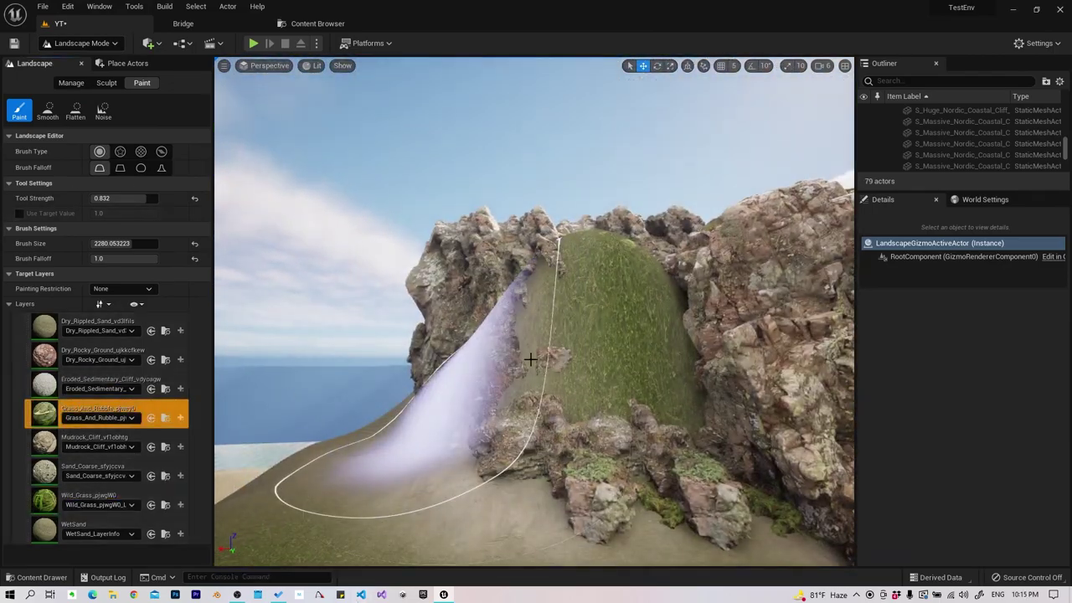
pyautogui.click(503, 376)
pyautogui.moveTo(503, 376); pyautogui.dragTo(536, 360, button='right')
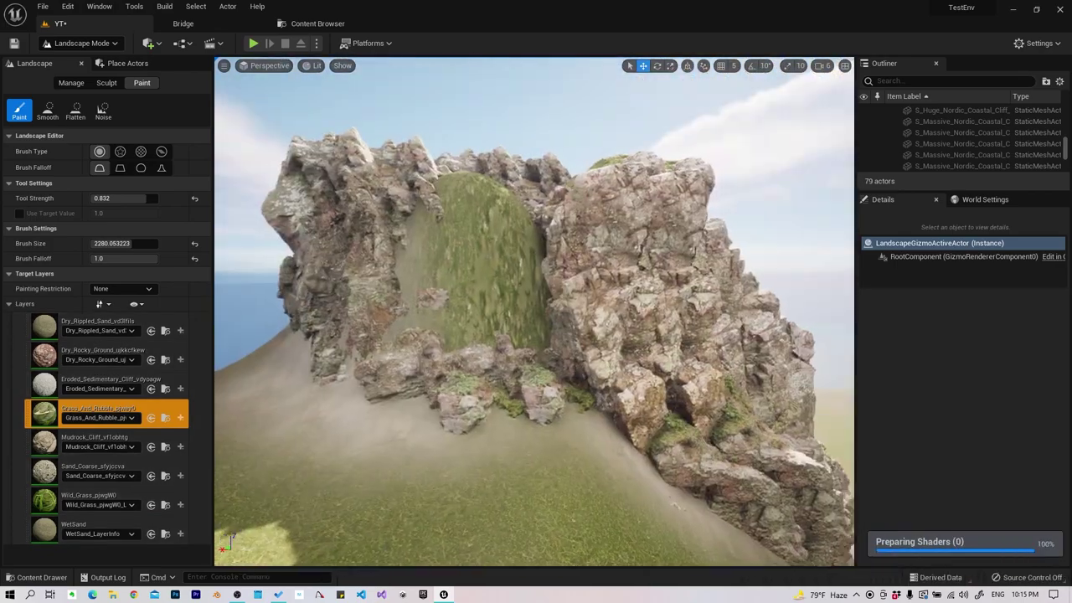
pyautogui.click(50, 382)
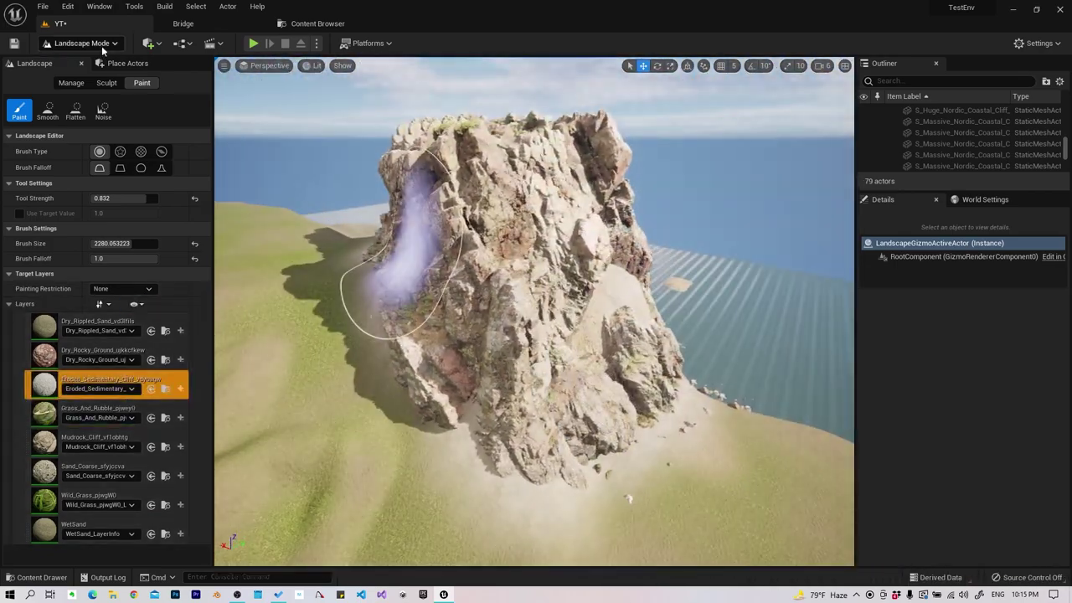
pyautogui.hotkey('shift', '1')
pyautogui.moveTo(686, 368); pyautogui.dragTo(637, 335)
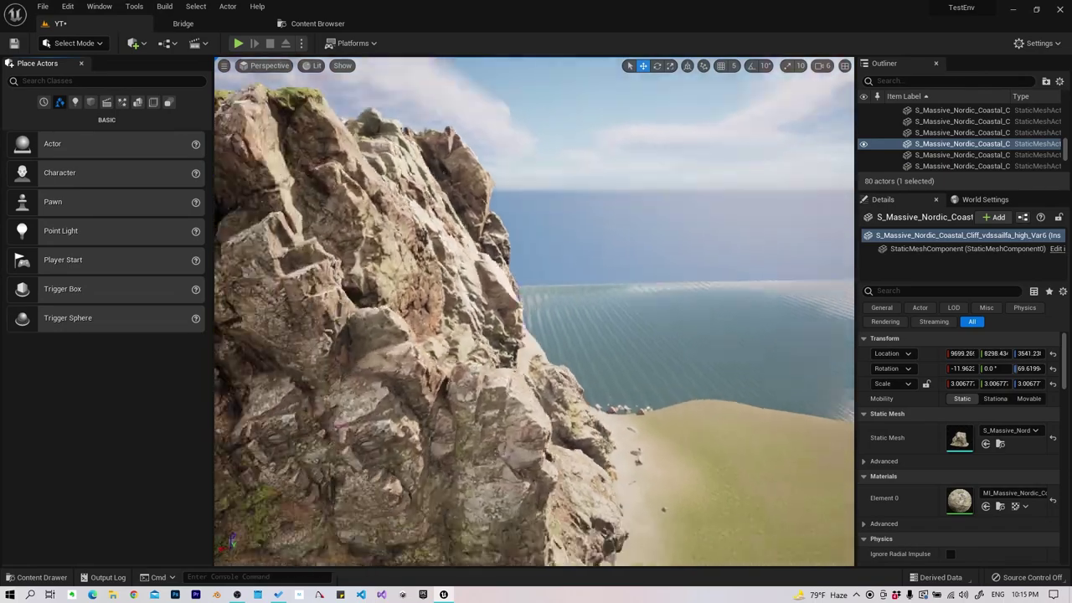
# Tilt the chosen coastal cliff rock by about 26 degrees
pyautogui.press('f')
pyautogui.press('e')
pyautogui.moveTo(528, 335); pyautogui.dragTo(502, 318)
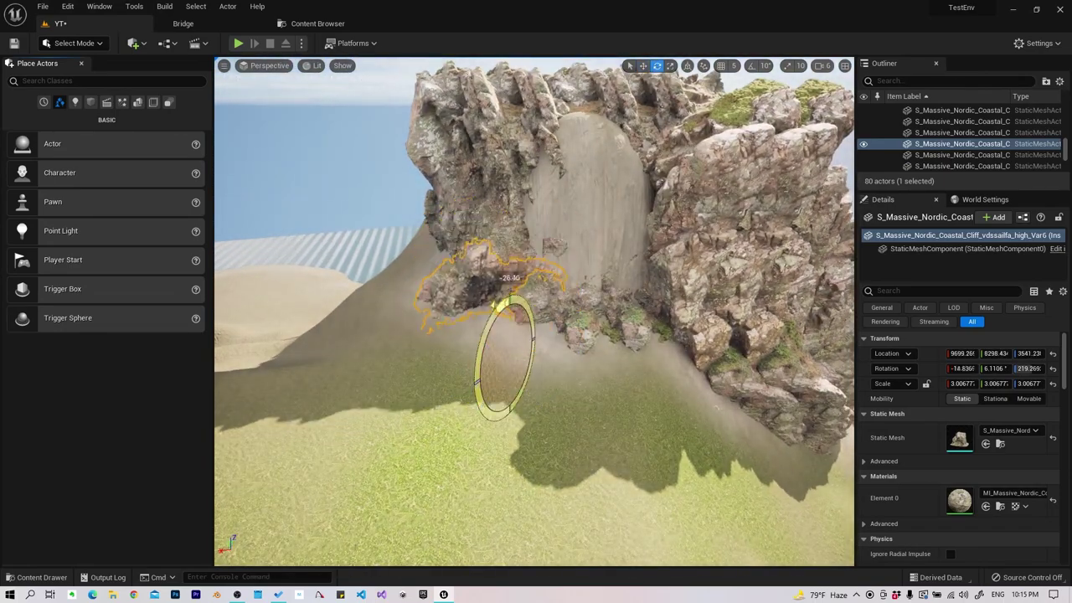
pyautogui.click(74, 42)
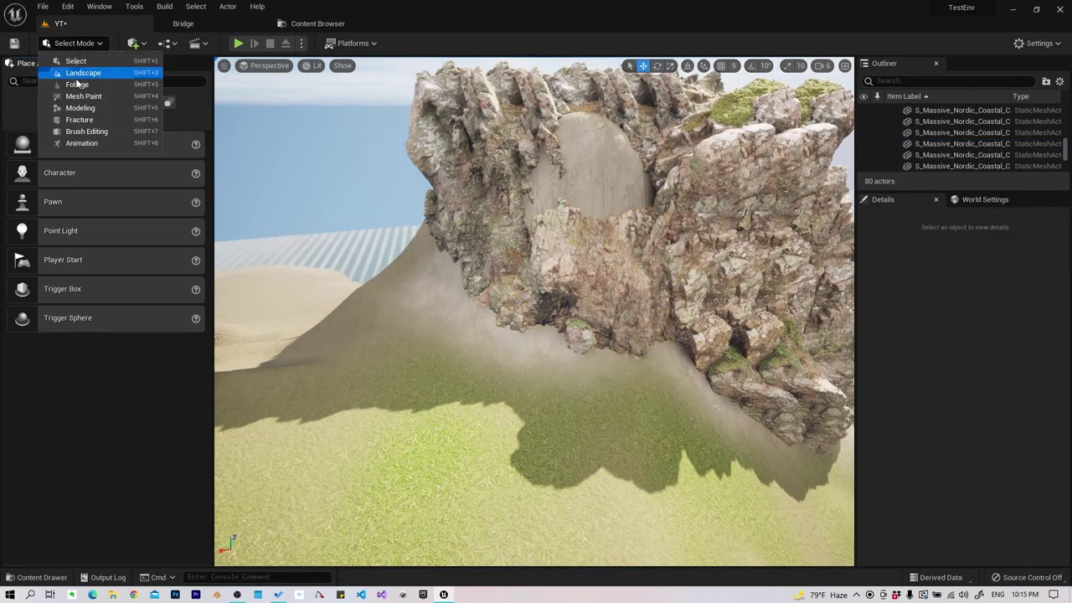
pyautogui.click(50, 72)
pyautogui.click(107, 83)
pyautogui.moveTo(479, 300); pyautogui.dragTo(469, 252, button='right')
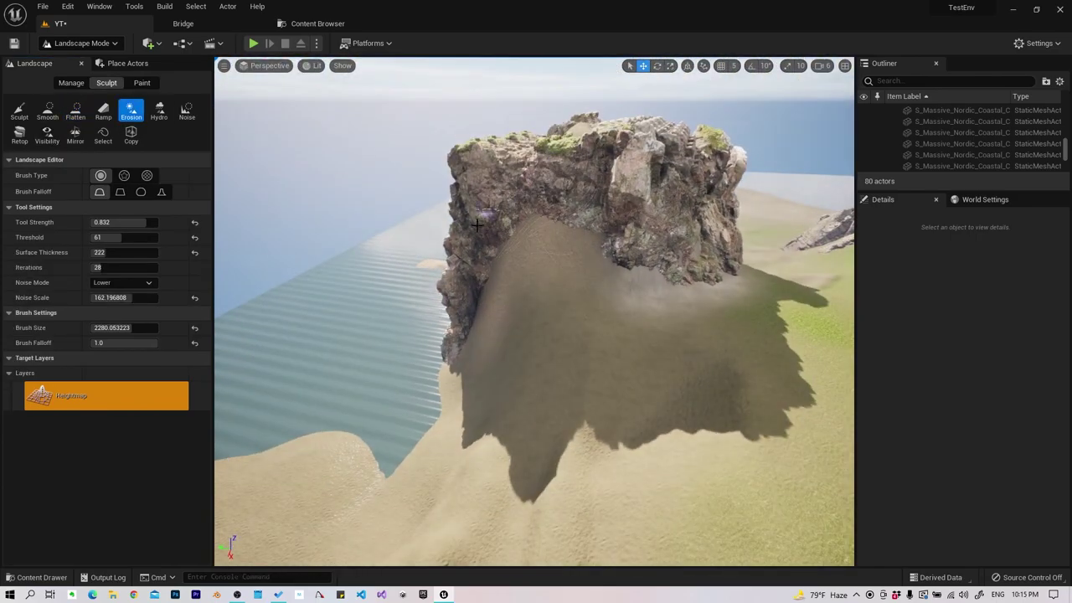
pyautogui.click(81, 42)
pyautogui.click(75, 61)
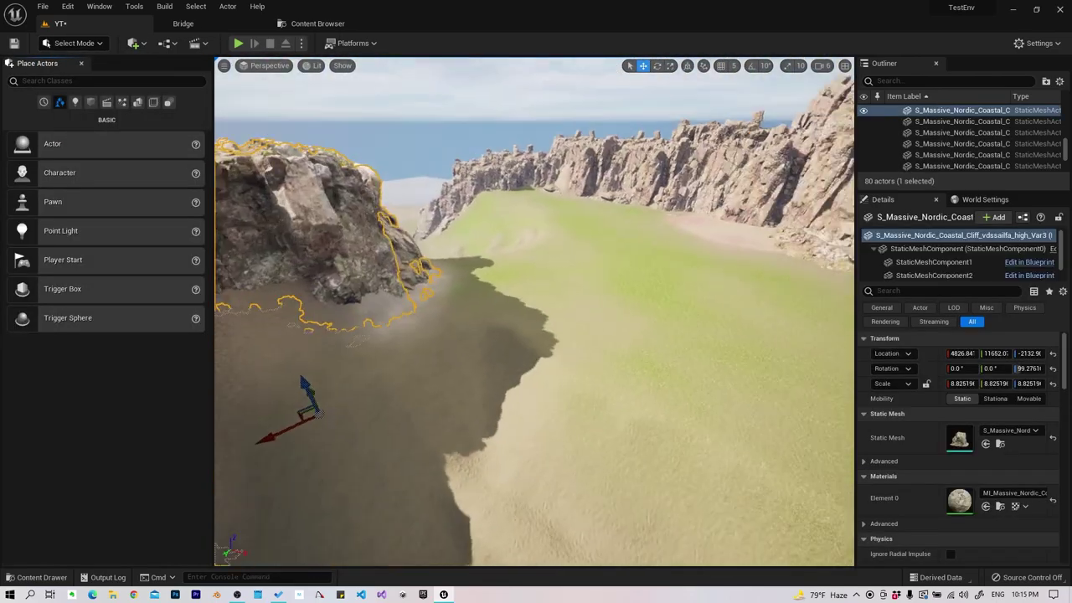
# Rotate a second cliff rock to a new angle and move it down onto the sand
pyautogui.moveTo(519, 319); pyautogui.dragTo(459, 448, button='right')
pyautogui.moveTo(459, 448); pyautogui.dragTo(469, 435)
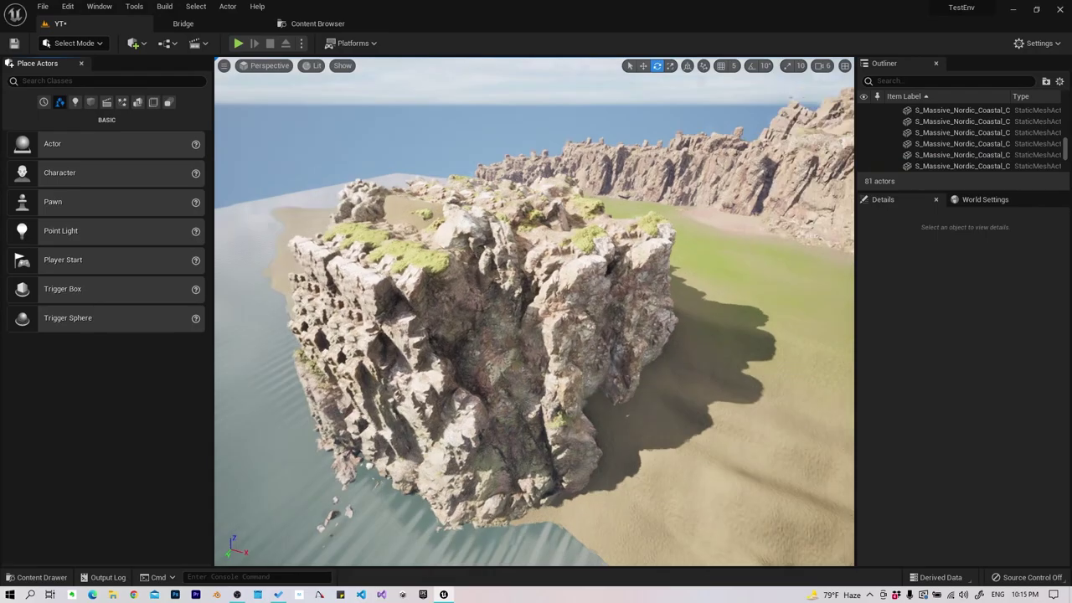
pyautogui.moveTo(469, 352); pyautogui.dragTo(475, 386, button='right')
pyautogui.click(475, 386)
pyautogui.press('w')
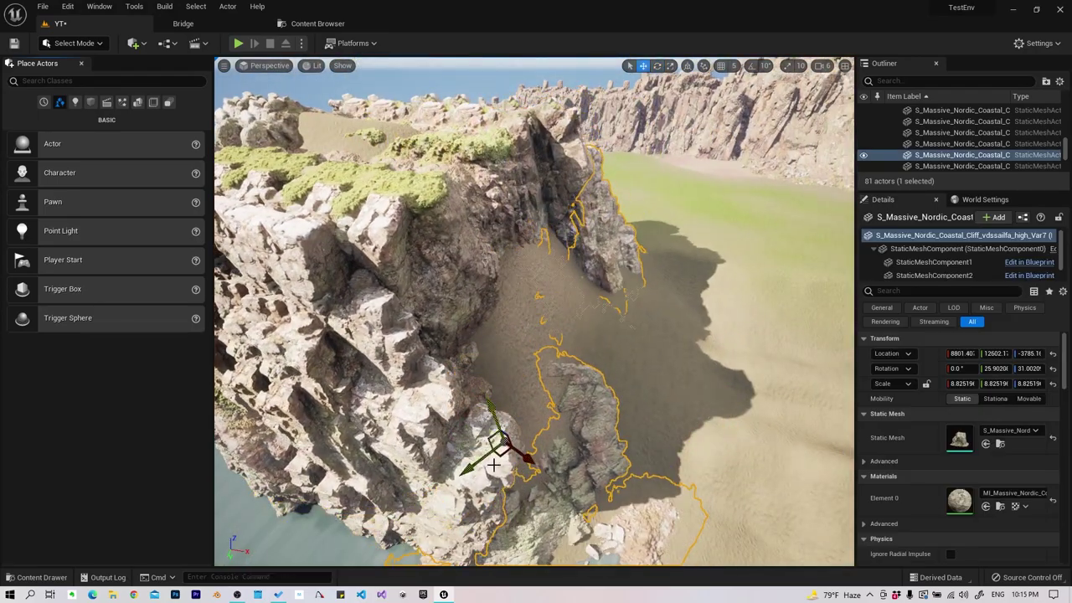
pyautogui.moveTo(475, 386); pyautogui.dragTo(494, 436)
pyautogui.moveTo(494, 436)
pyautogui.mouseDown(button='right')
pyautogui.moveTo(425, 168)
pyautogui.moveTo(469, 277)
pyautogui.mouseUp(button='right')
pyautogui.click(425, 168)
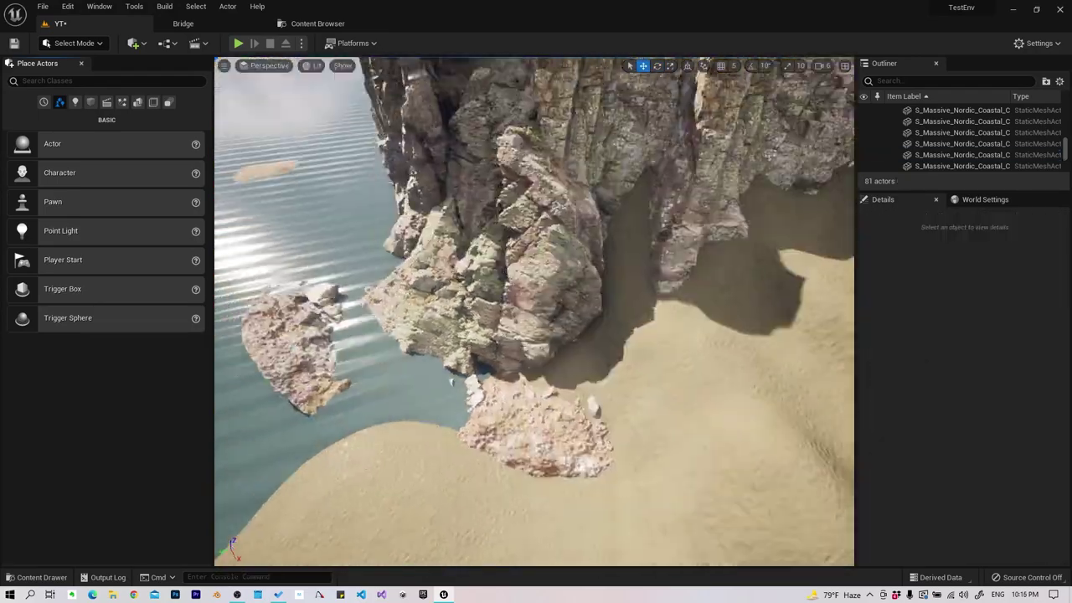
pyautogui.click(646, 287)
# Alt-drag a shoreline cliff rock to place a duplicate on the sandy shore
pyautogui.moveTo(670, 307)
pyautogui.mouseDown(button='right')
pyautogui.moveTo(536, 335)
pyautogui.moveTo(341, 405)
pyautogui.mouseUp(button='right')
pyautogui.click(341, 406)
pyautogui.keyDown('alt'); pyautogui.keyDown('shift'); pyautogui.moveTo(341, 406); pyautogui.dragTo(695, 251); pyautogui.keyUp('shift'); pyautogui.keyUp('alt')
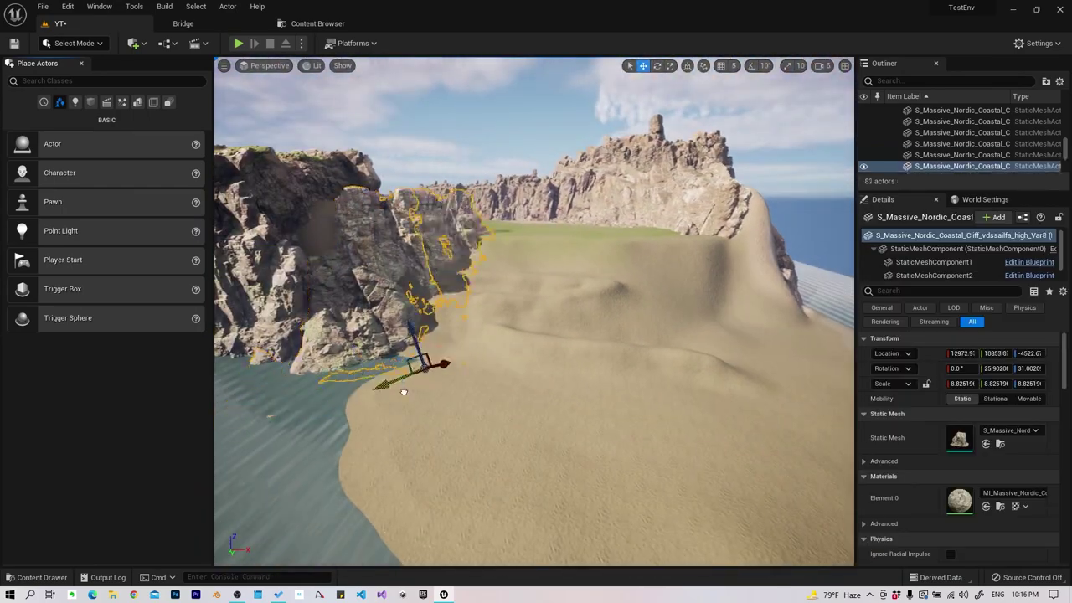
pyautogui.moveTo(695, 261); pyautogui.dragTo(718, 260, button='right')
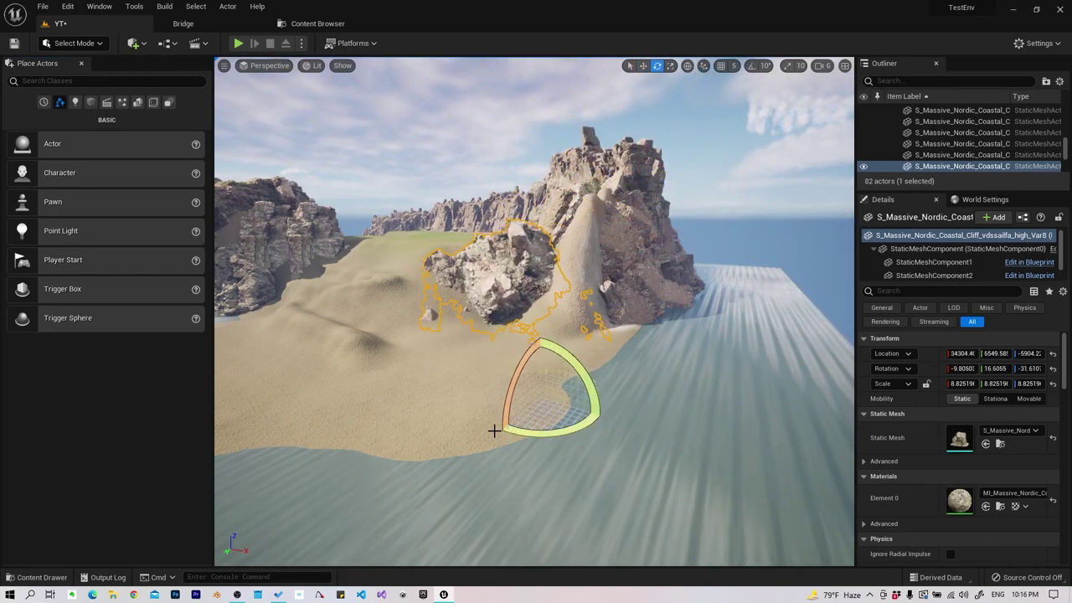
pyautogui.press('Escape')
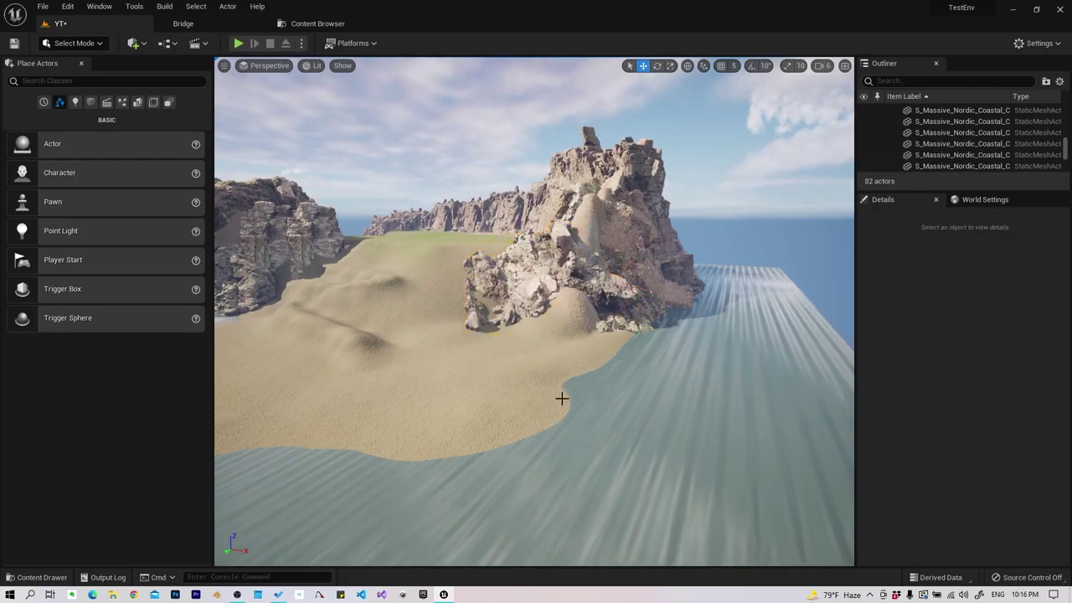
pyautogui.moveTo(565, 394); pyautogui.dragTo(536, 335, button='right')
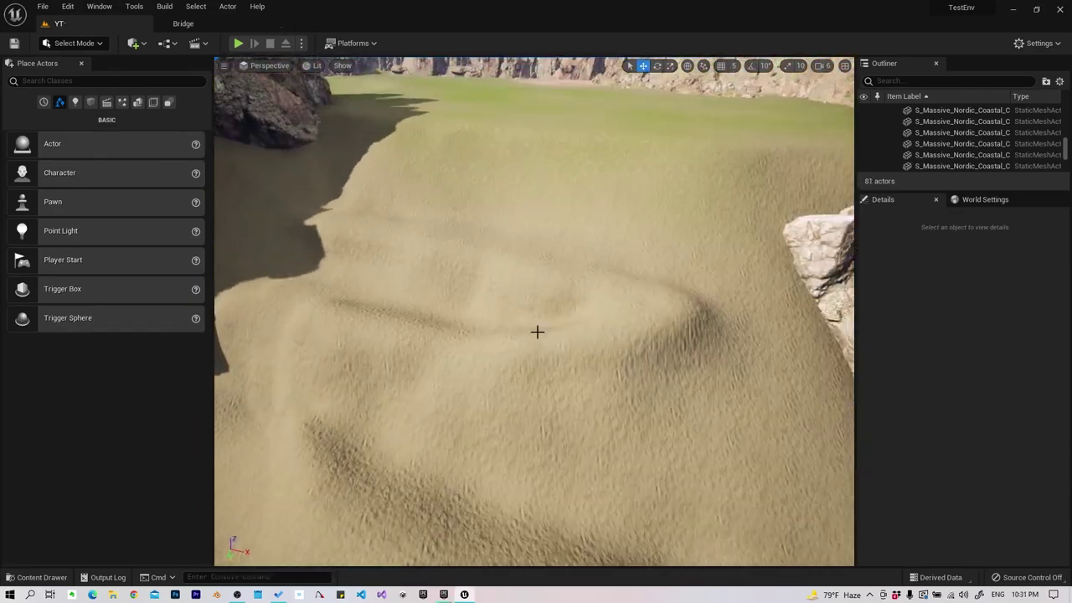
pyautogui.click(73, 43)
# Brush the Eroded_Sedimentary_Cliff layer in pale streaks along the sand dune ridge between the cliffs
pyautogui.click(69, 74)
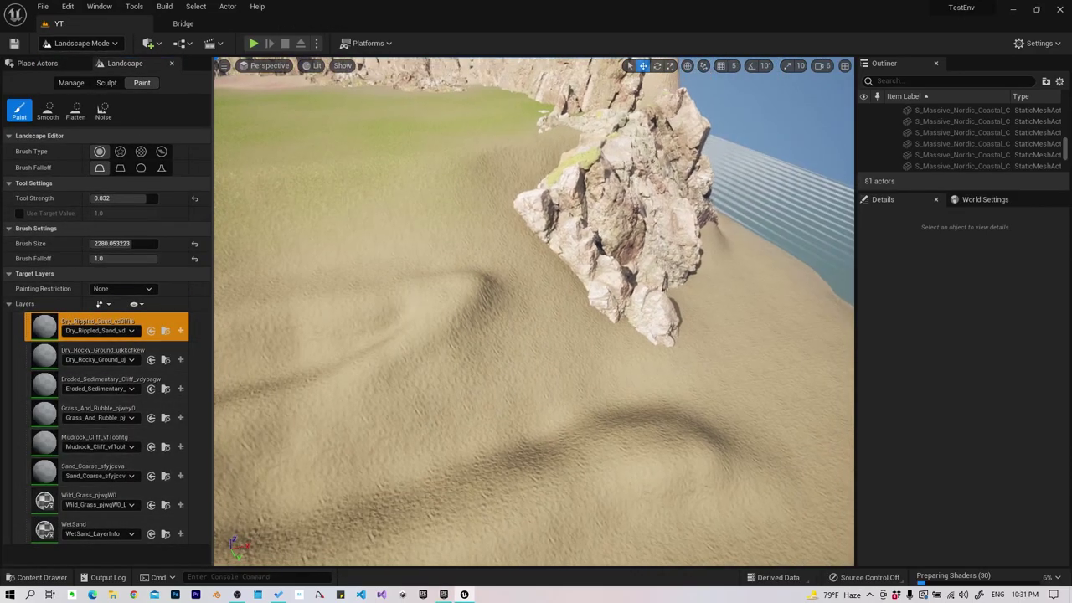
pyautogui.moveTo(536, 310); pyautogui.dragTo(718, 503, button='right')
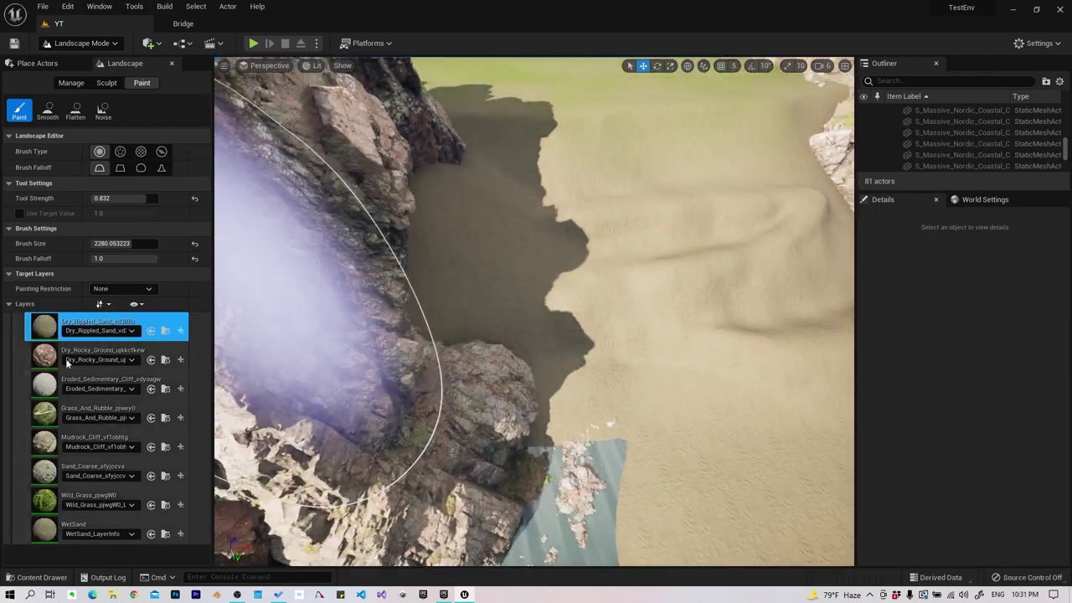
pyautogui.click(84, 383)
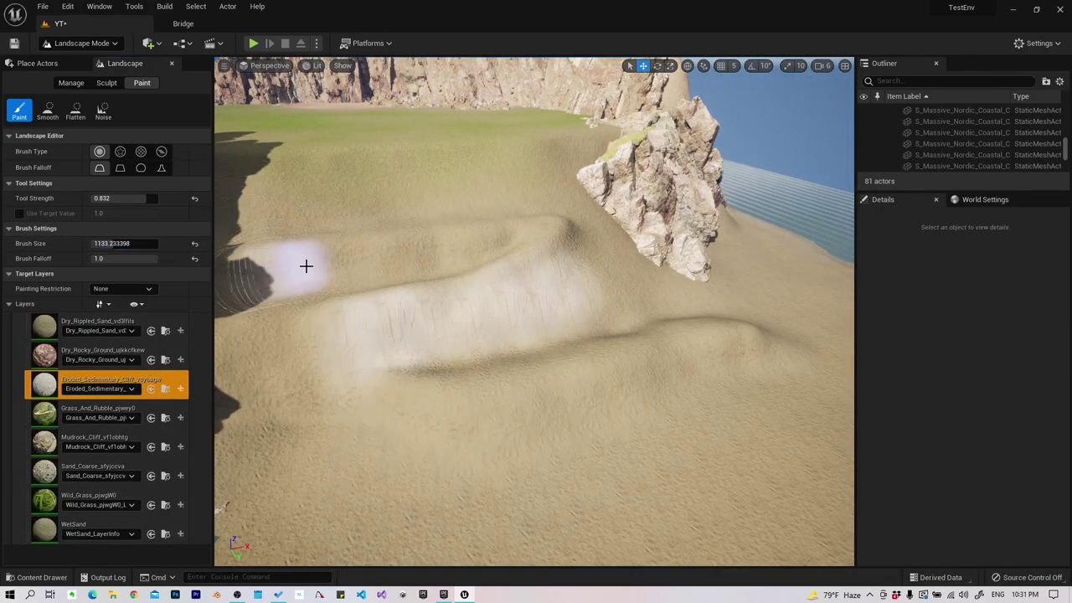
pyautogui.moveTo(470, 256); pyautogui.dragTo(561, 374, button='right')
pyautogui.click(561, 374)
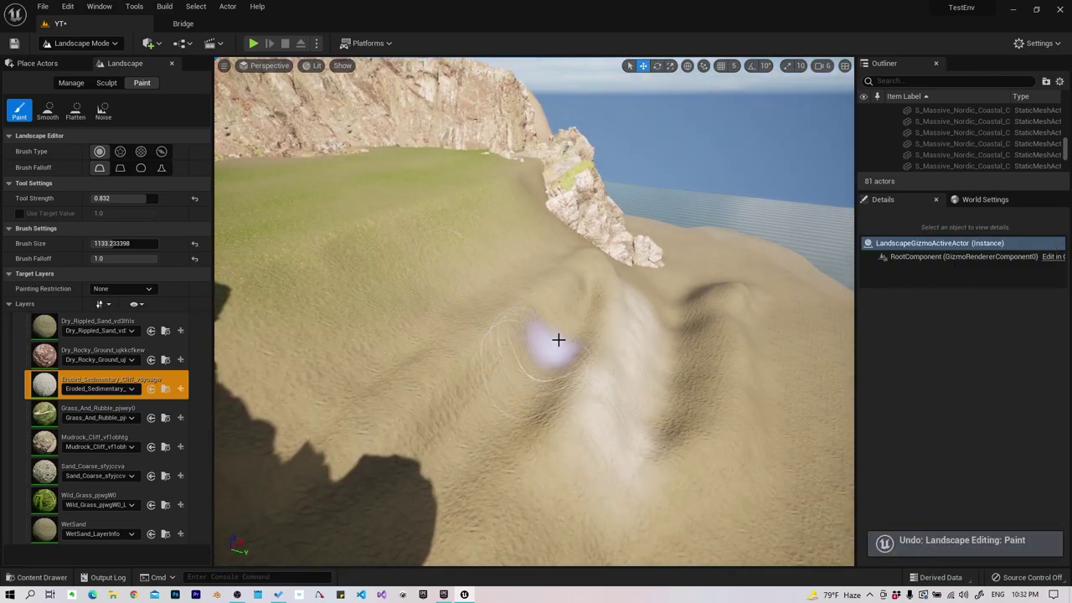
pyautogui.moveTo(704, 383); pyautogui.dragTo(452, 281, button='right')
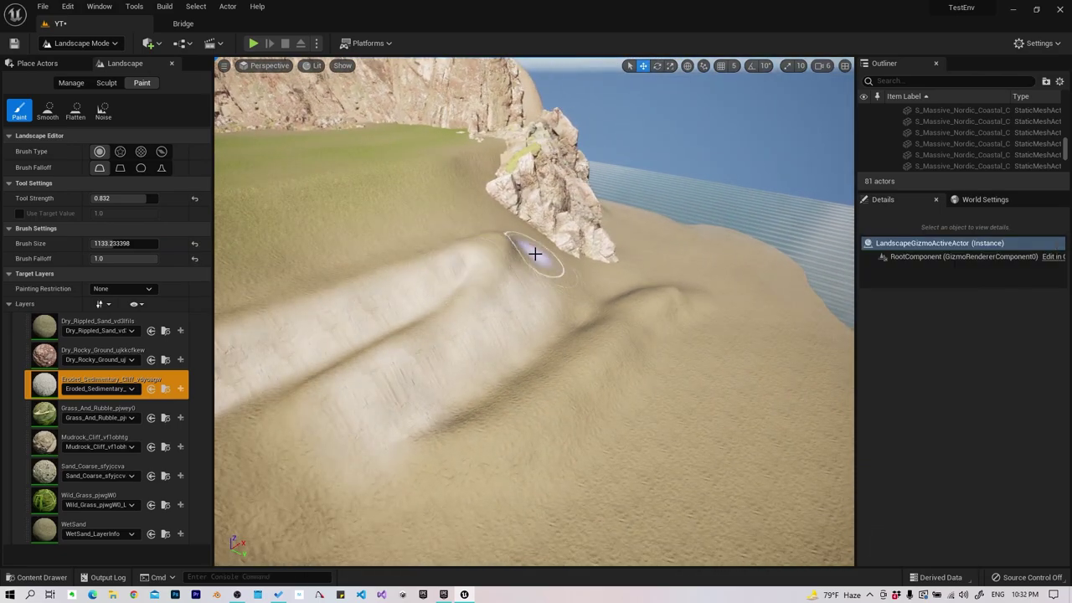
pyautogui.moveTo(679, 318); pyautogui.dragTo(622, 385)
pyautogui.moveTo(404, 465)
pyautogui.mouseDown(button='right')
pyautogui.moveTo(582, 503)
pyautogui.moveTo(643, 388)
pyautogui.moveTo(666, 395)
pyautogui.moveTo(614, 364)
pyautogui.mouseUp(button='right')
# Raise a flat shelf at the cliff edge with the Flatten tool set to raise only
pyautogui.click(86, 43)
pyautogui.click(84, 59)
pyautogui.click(86, 43)
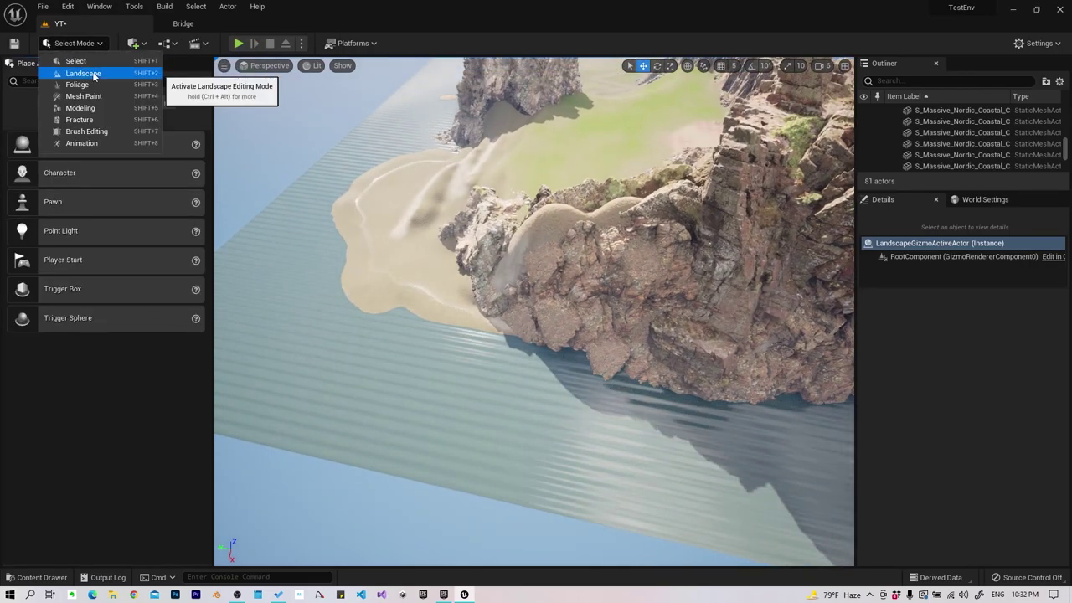
pyautogui.click(83, 73)
pyautogui.click(36, 111)
pyautogui.click(75, 111)
pyautogui.moveTo(472, 328); pyautogui.dragTo(243, 251, button='right')
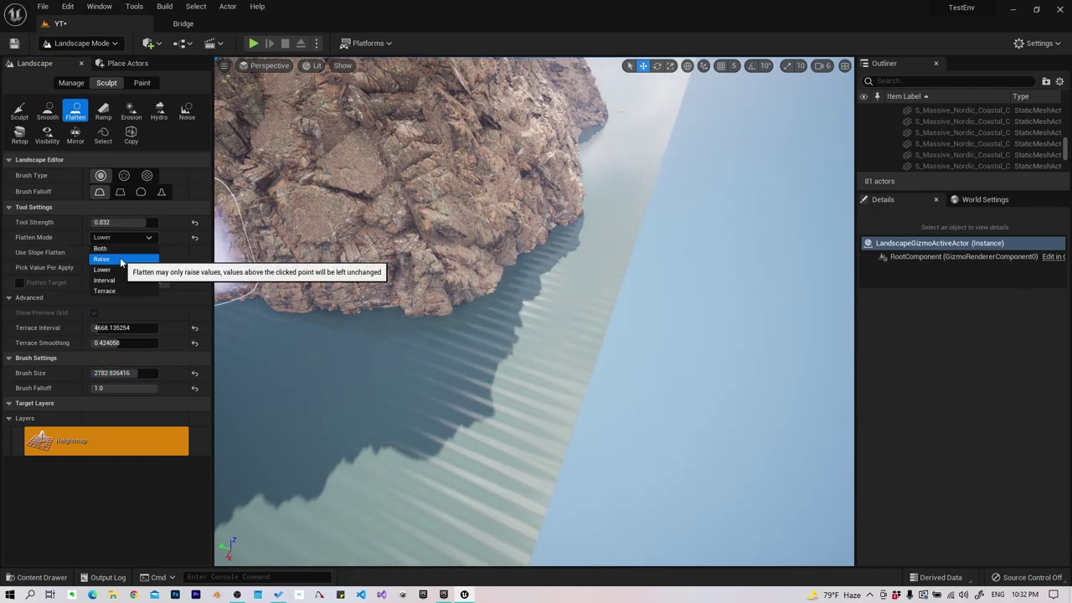
pyautogui.click(121, 262)
pyautogui.moveTo(478, 310); pyautogui.dragTo(489, 298)
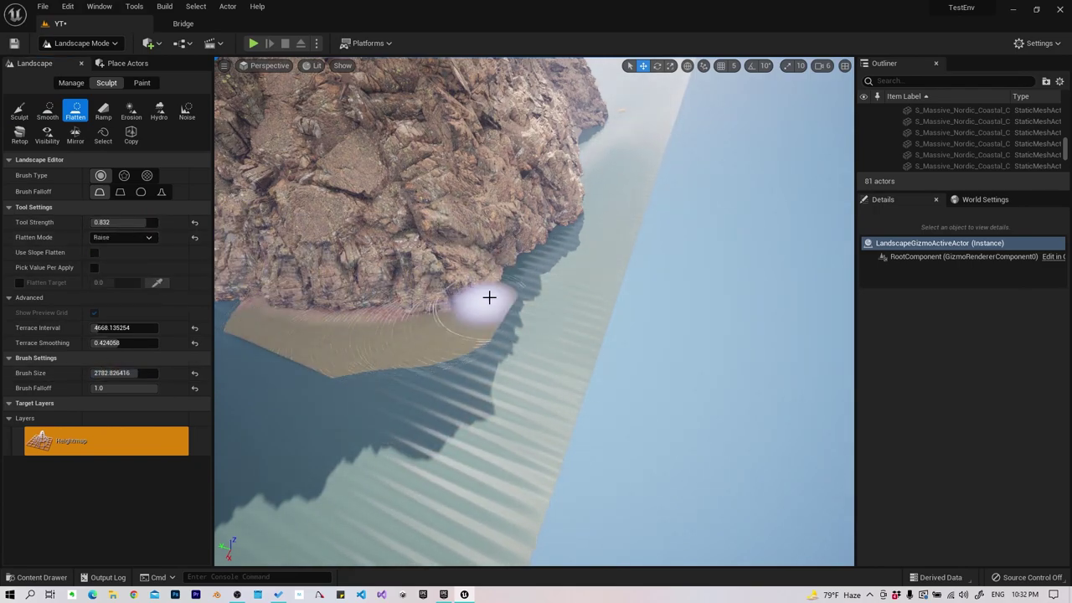
# Add a new landscape component out over the water
pyautogui.click(71, 82)
pyautogui.click(103, 110)
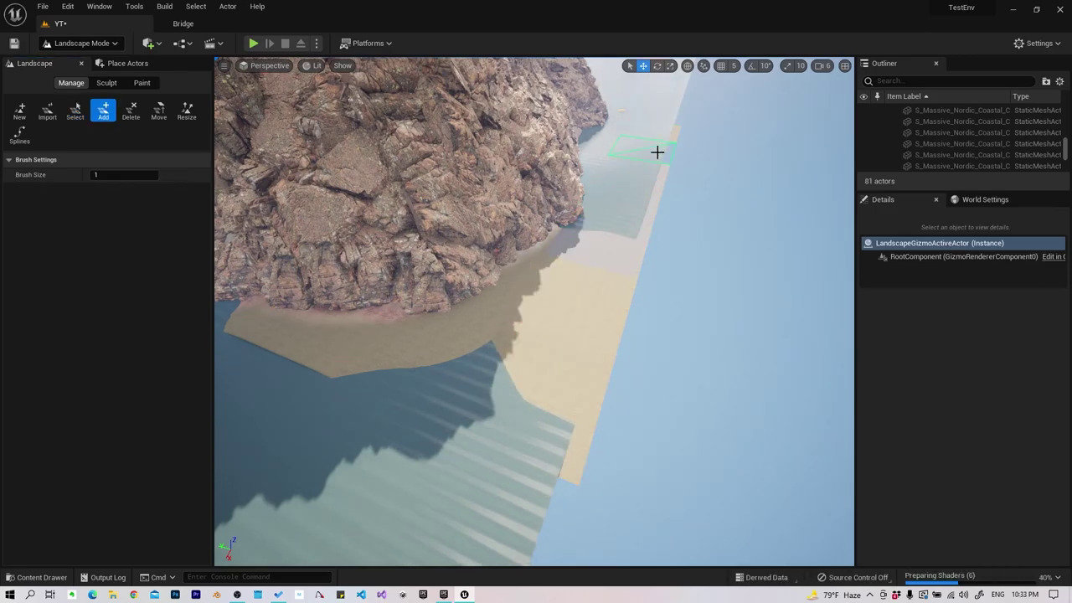
pyautogui.moveTo(680, 102)
pyautogui.mouseDown(button='right')
pyautogui.moveTo(627, 270)
pyautogui.moveTo(477, 318)
pyautogui.mouseUp(button='right')
pyautogui.click(648, 263)
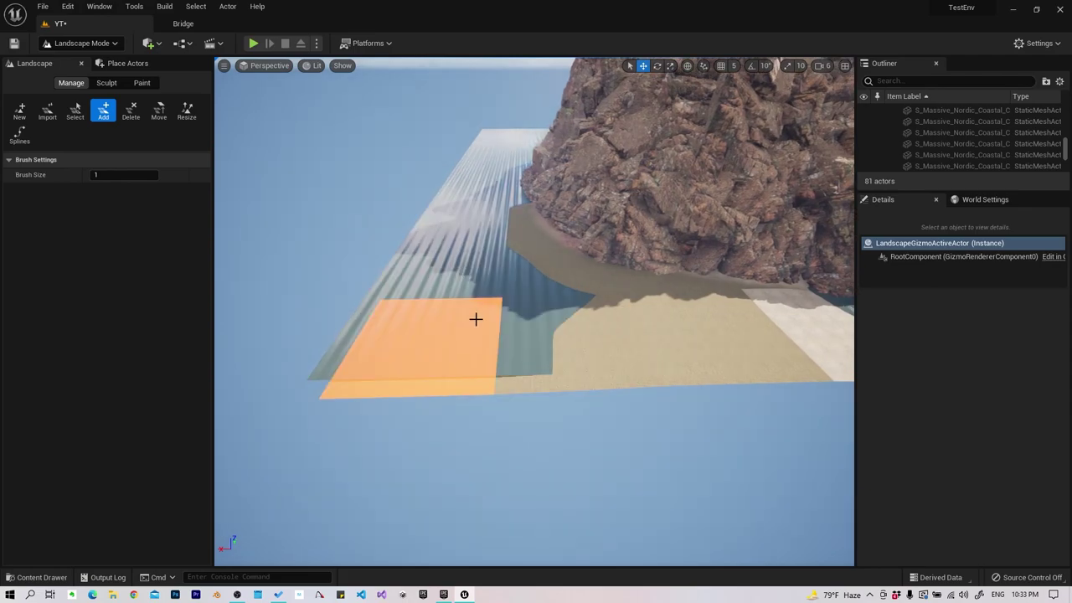
pyautogui.moveTo(498, 139); pyautogui.dragTo(474, 205, button='right')
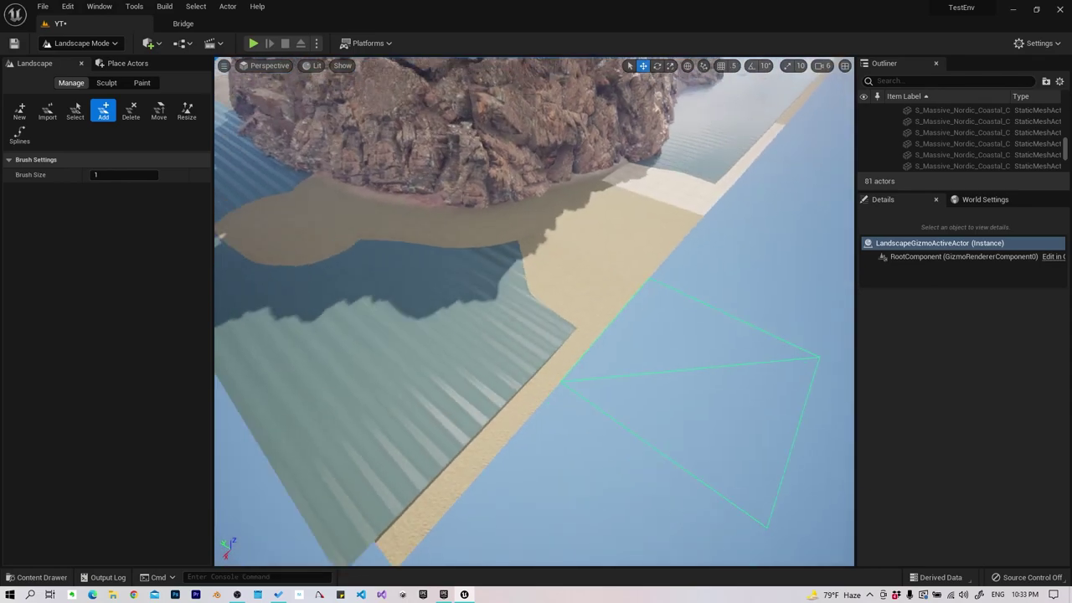
# Sculpt the landscape's seaward edge into a dark, wavy slope
pyautogui.hotkey('shift', '2')
pyautogui.moveTo(425, 131); pyautogui.dragTo(452, 276, button='right')
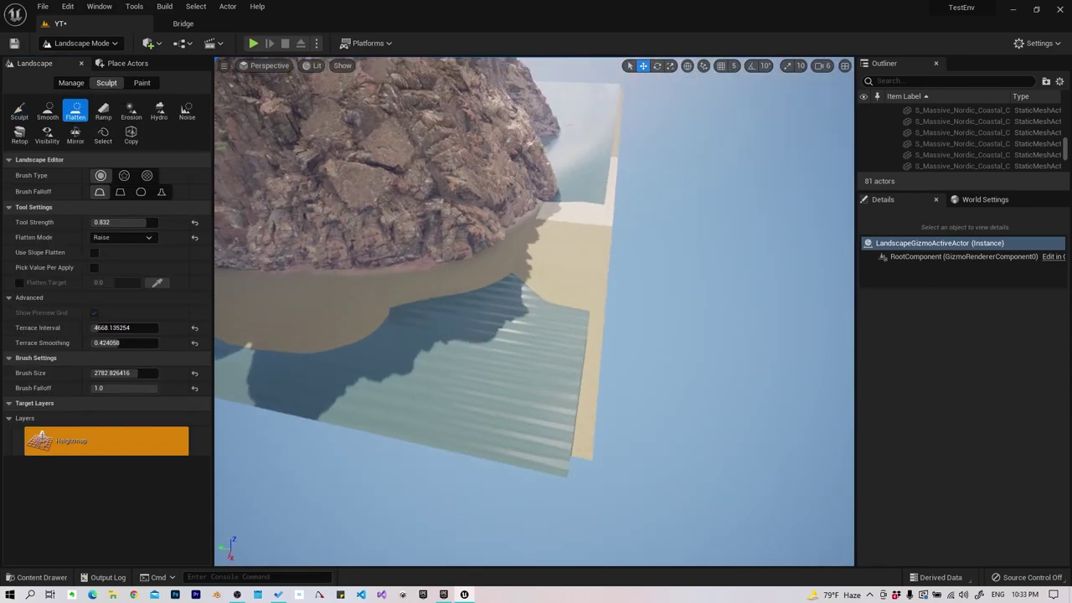
pyautogui.moveTo(505, 192); pyautogui.dragTo(469, 226, button='right')
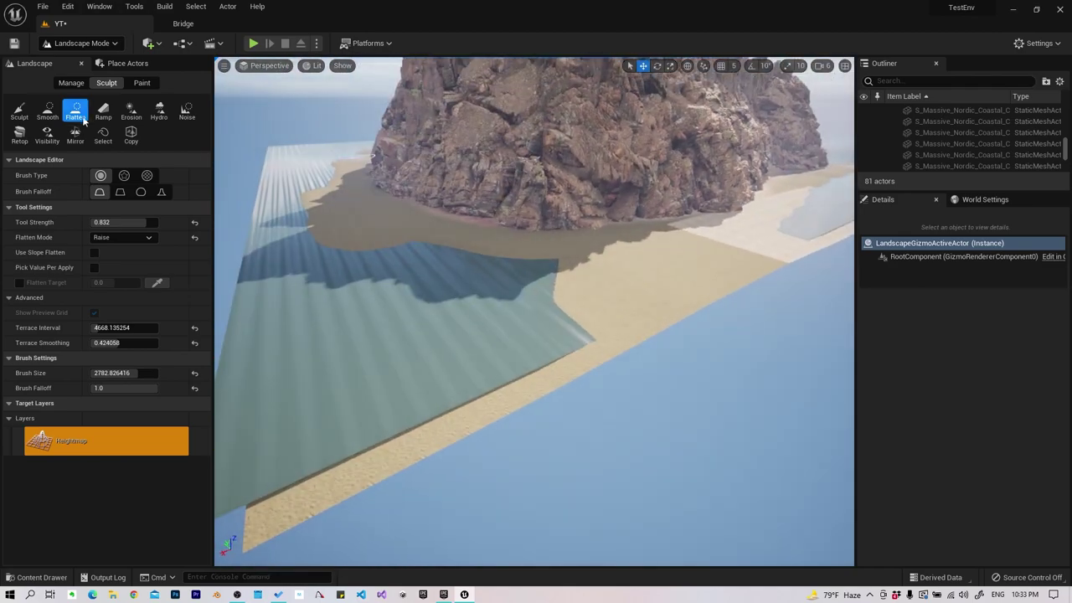
pyautogui.click(19, 110)
pyautogui.moveTo(637, 312); pyautogui.dragTo(743, 302)
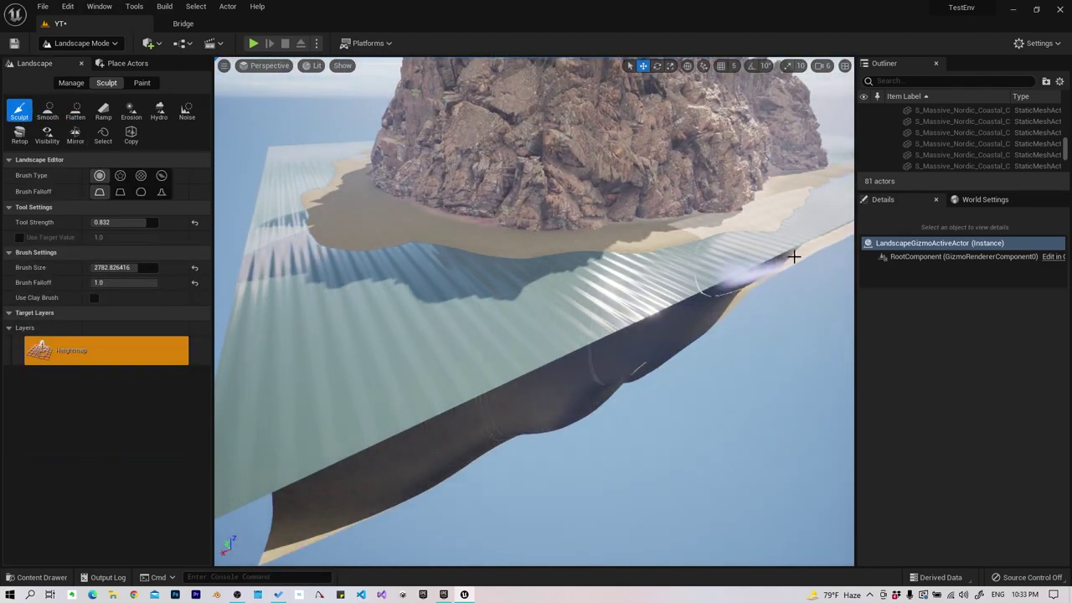
pyautogui.scroll(3, 742, 301)
pyautogui.moveTo(625, 338); pyautogui.dragTo(625, 338, button='right')
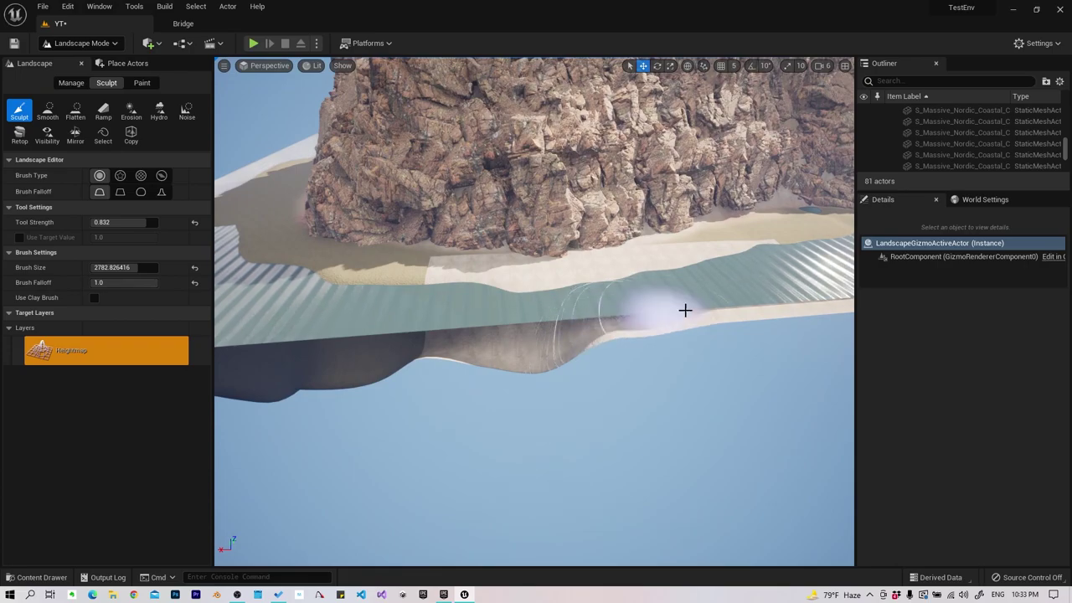
pyautogui.moveTo(685, 311); pyautogui.dragTo(697, 418, button='right')
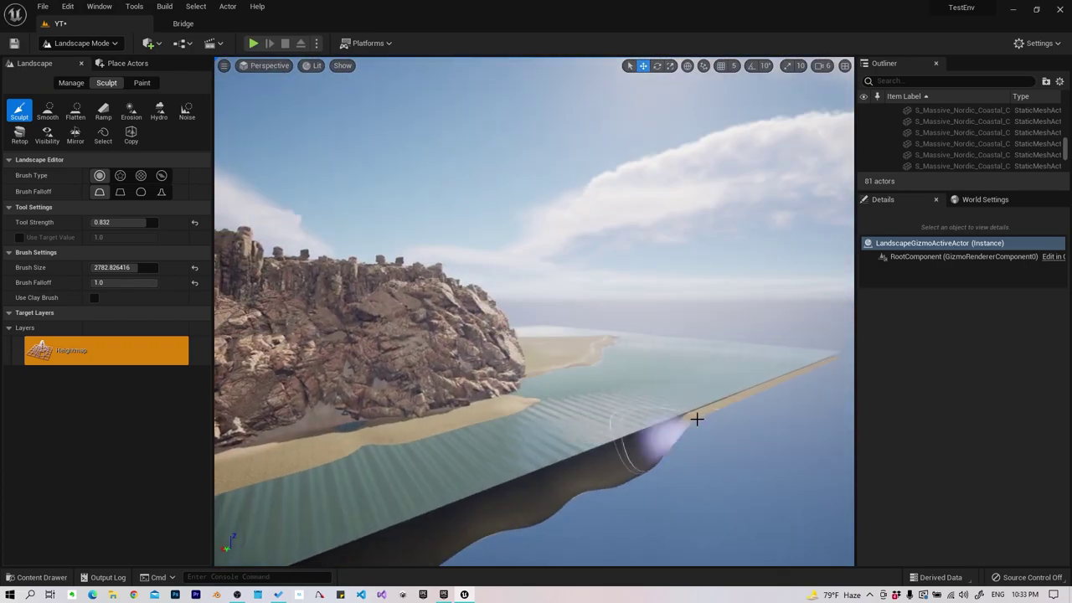
# Save the YT level and frame the water plane to check it
pyautogui.click(42, 6)
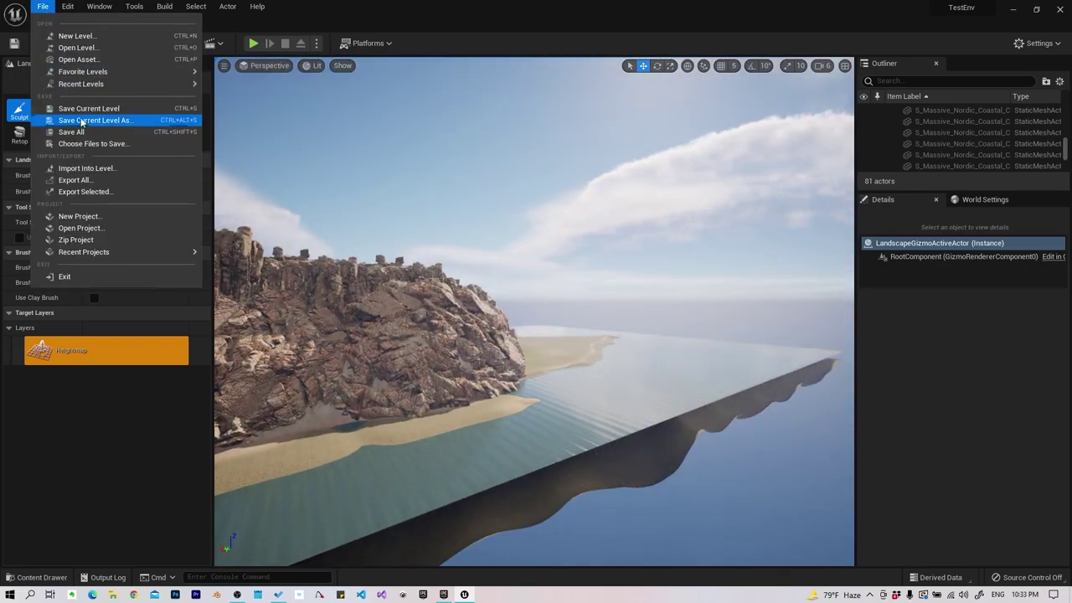
pyautogui.click(80, 118)
pyautogui.moveTo(531, 177); pyautogui.dragTo(531, 176, button='right')
pyautogui.click(81, 43)
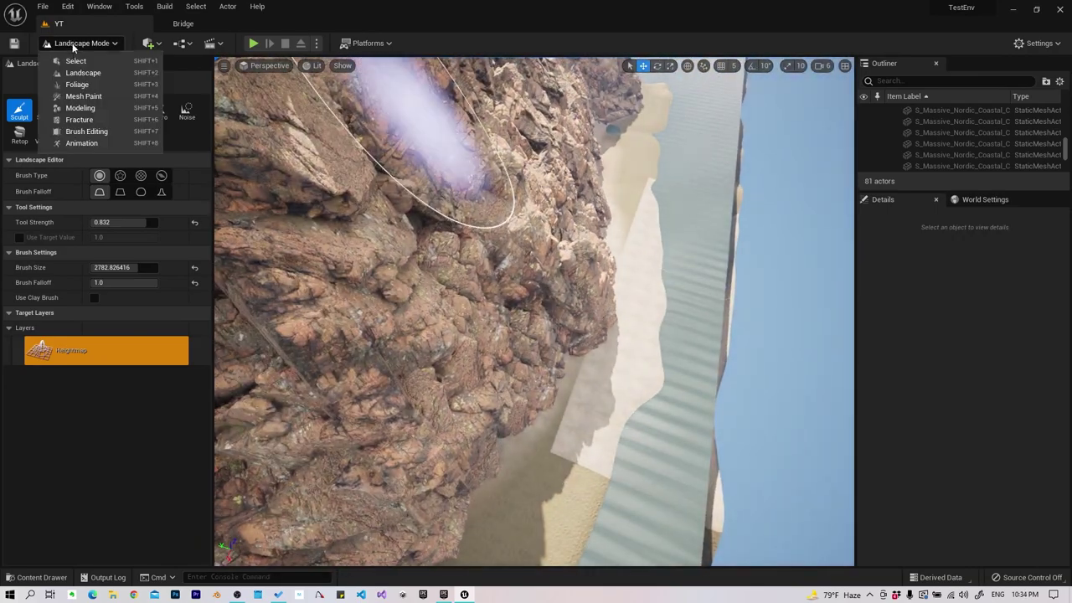
pyautogui.click(59, 59)
pyautogui.click(699, 266)
pyautogui.press('f')
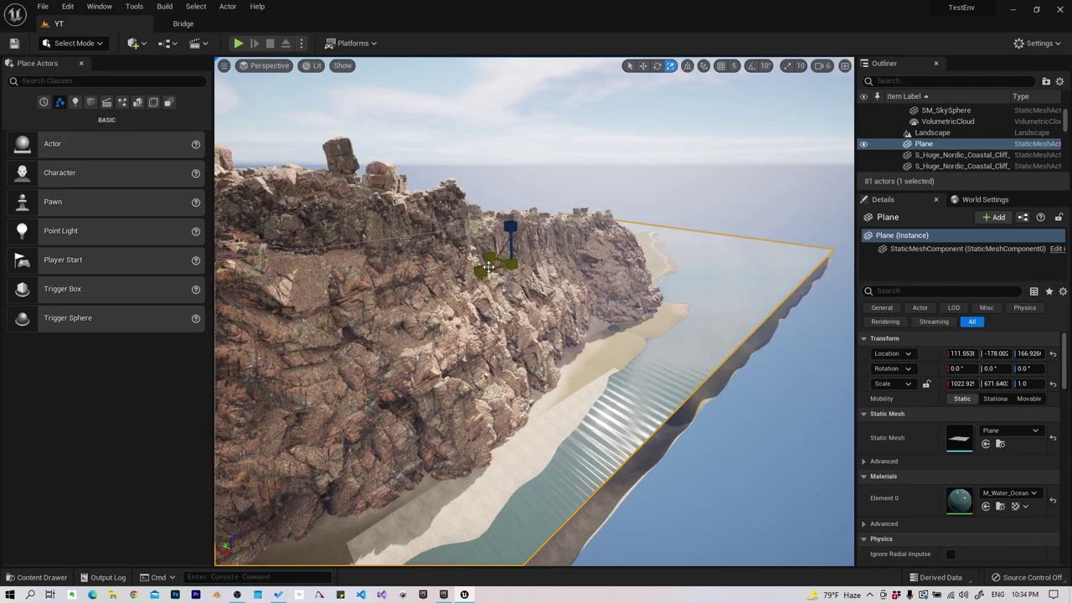
pyautogui.press('Escape')
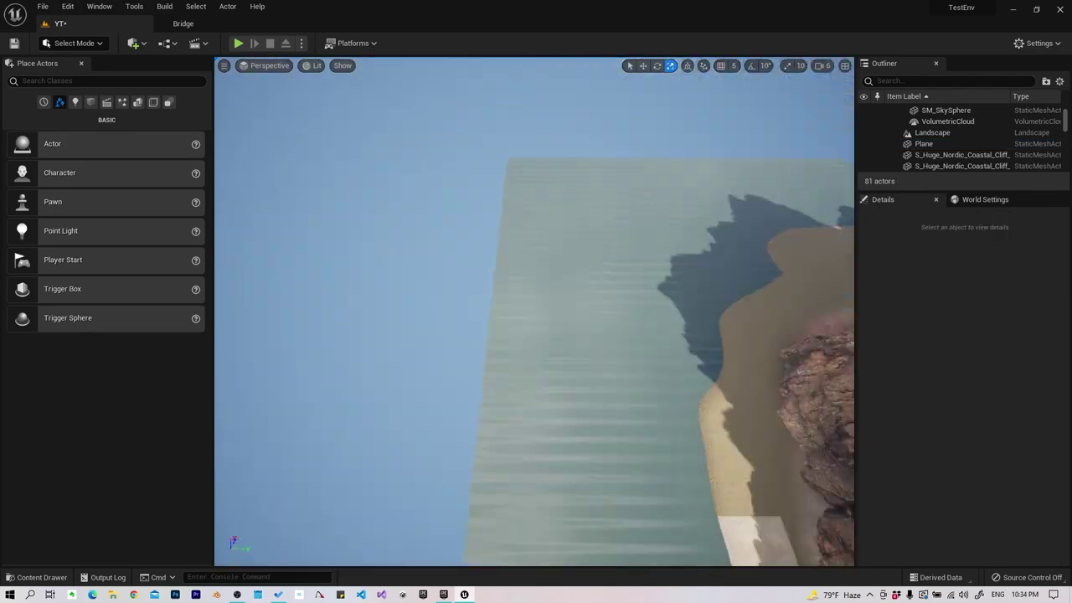
pyautogui.moveTo(534, 312); pyautogui.dragTo(535, 312, button='right')
# Pick the WetSand paint layer and survey the sandy beach along the cliff
pyautogui.click(81, 42)
pyautogui.click(73, 74)
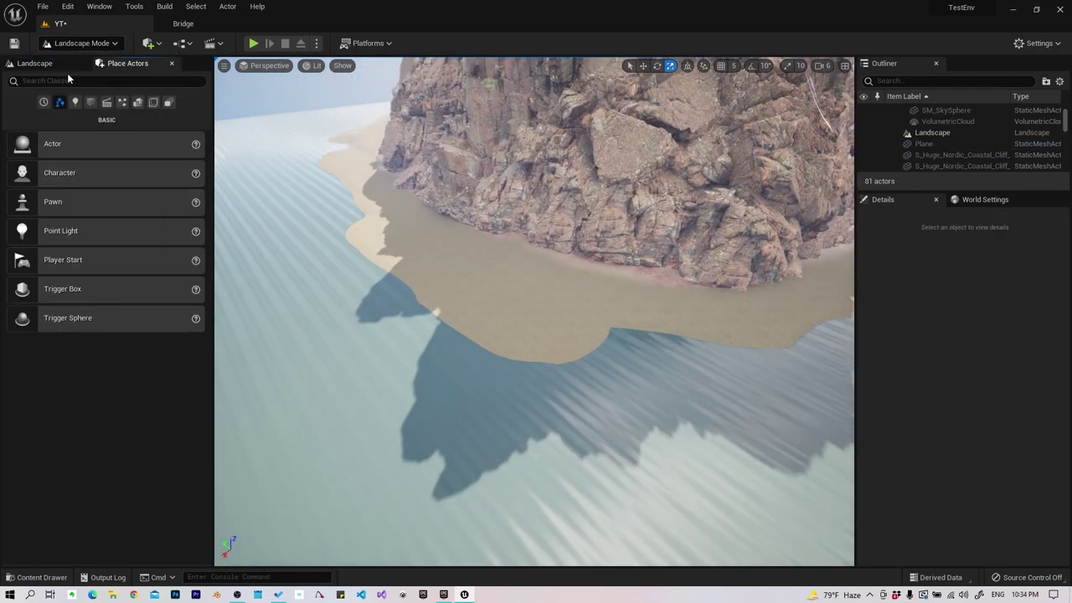
pyautogui.click(64, 529)
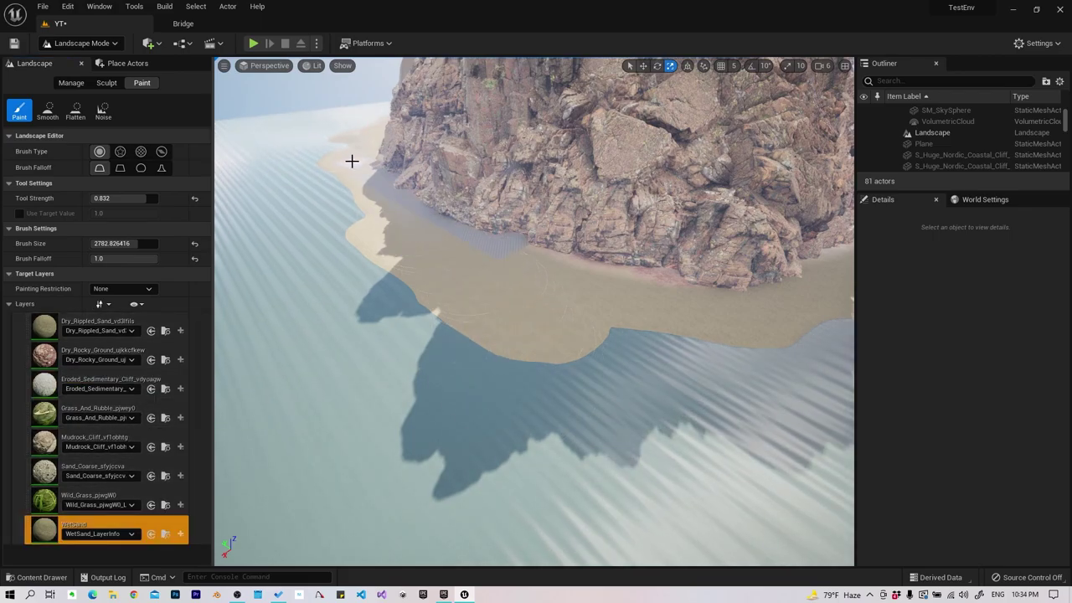
pyautogui.moveTo(709, 306); pyautogui.dragTo(642, 203, button='right')
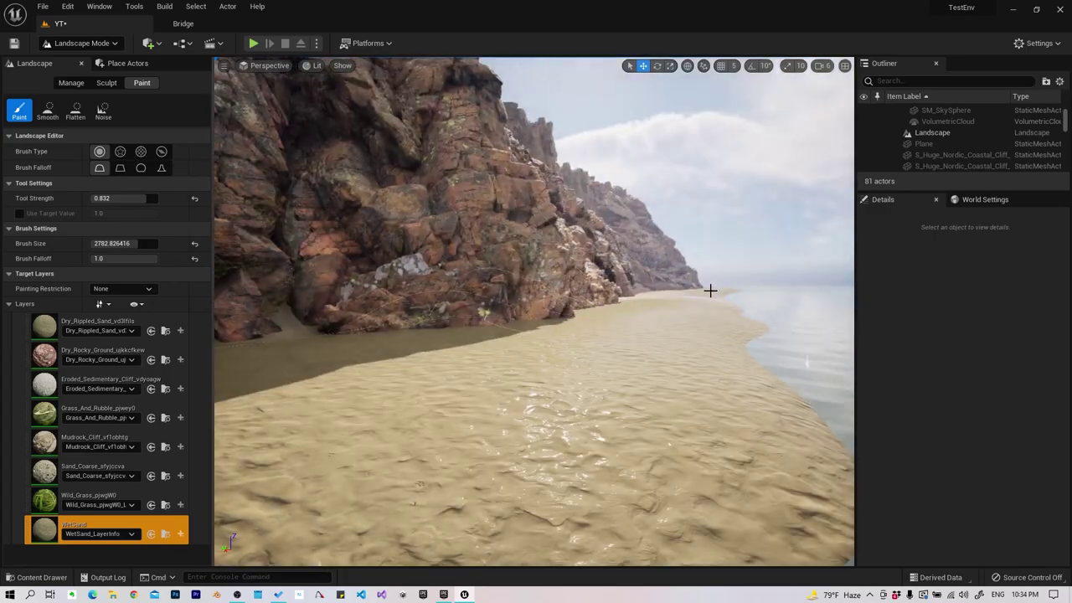
pyautogui.moveTo(636, 189)
pyautogui.mouseDown(button='right')
pyautogui.moveTo(709, 288)
pyautogui.moveTo(643, 260)
pyautogui.mouseUp(button='right')
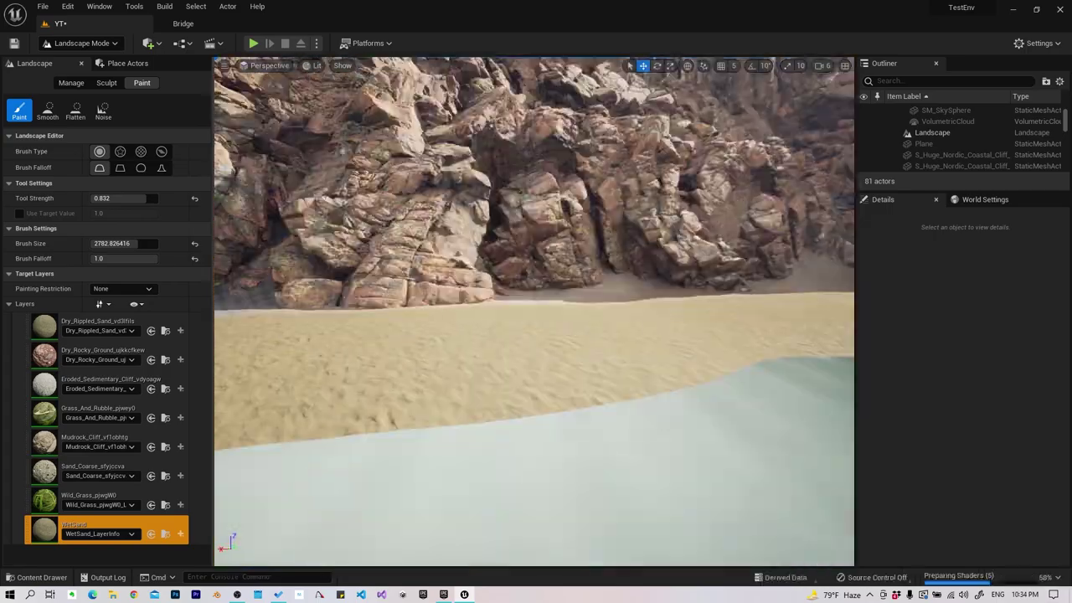
pyautogui.moveTo(711, 263)
pyautogui.mouseDown(button='right')
pyautogui.moveTo(668, 210)
pyautogui.moveTo(595, 299)
pyautogui.mouseUp(button='right')
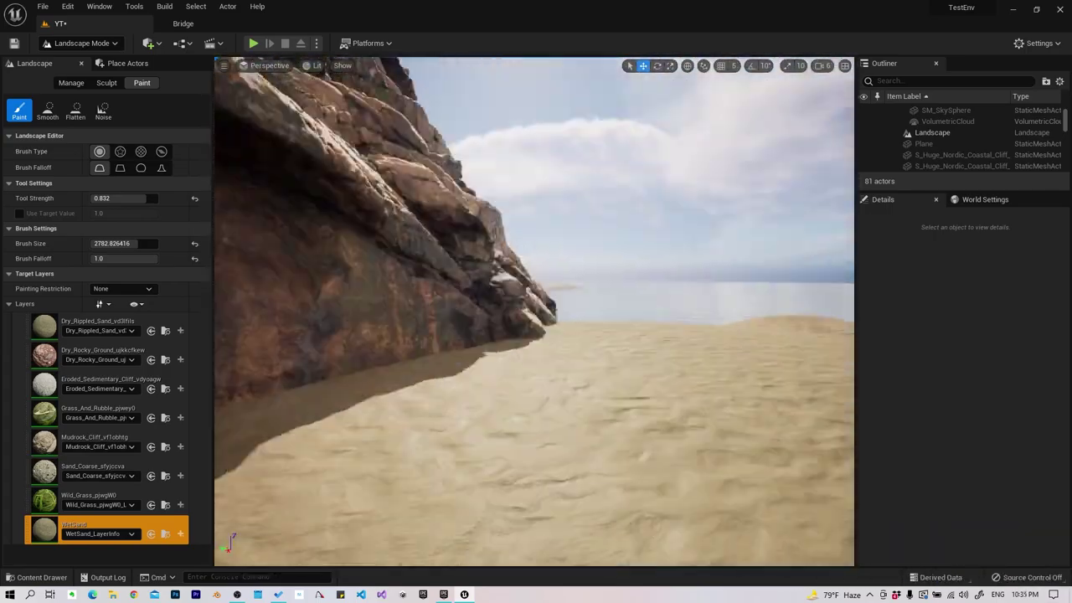
pyautogui.moveTo(608, 163); pyautogui.dragTo(541, 259, button='right')
# Undo the last two Sculpt strokes on the shoreline
pyautogui.click(107, 82)
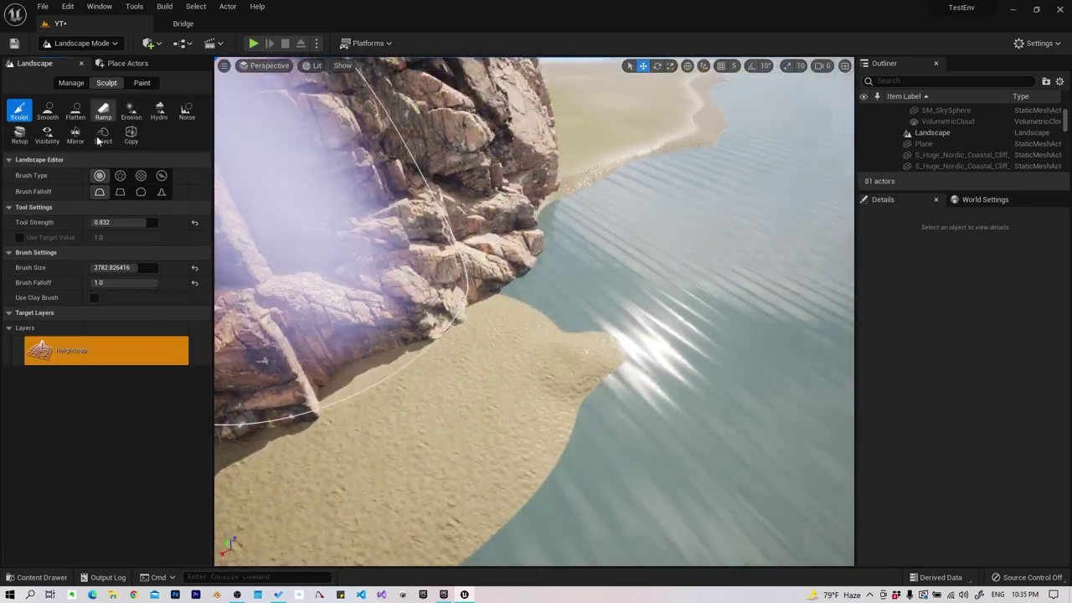
pyautogui.click(75, 110)
pyautogui.click(142, 82)
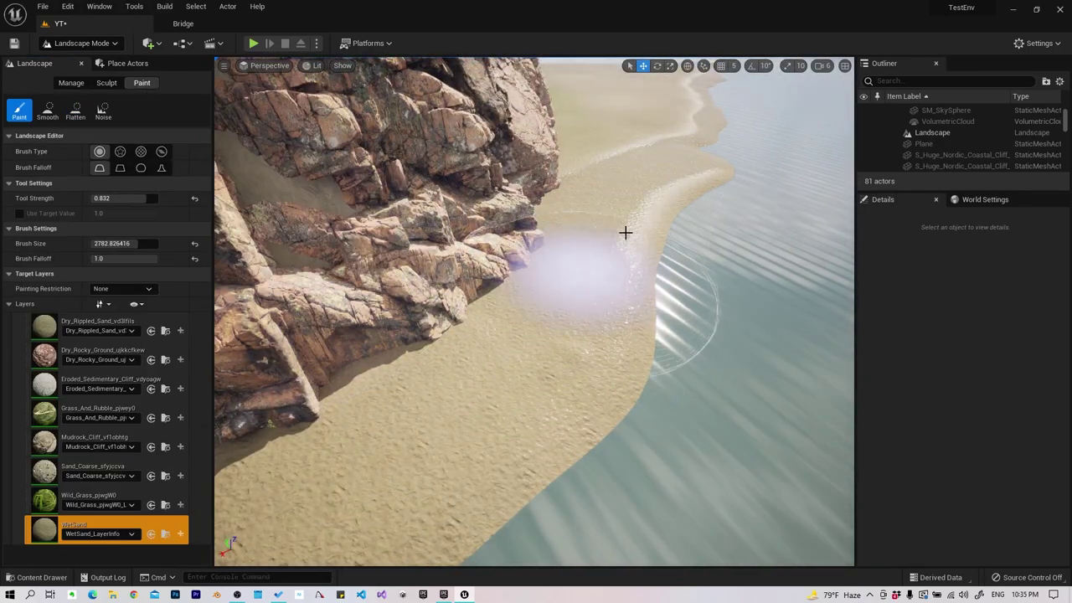
pyautogui.moveTo(497, 445); pyautogui.dragTo(585, 313, button='right')
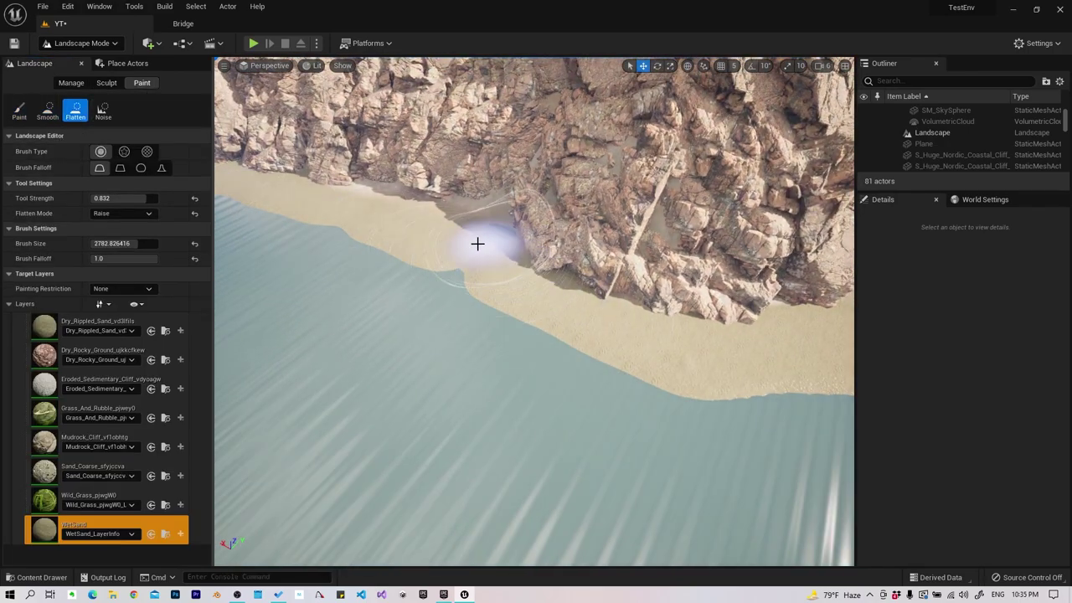
pyautogui.click(107, 83)
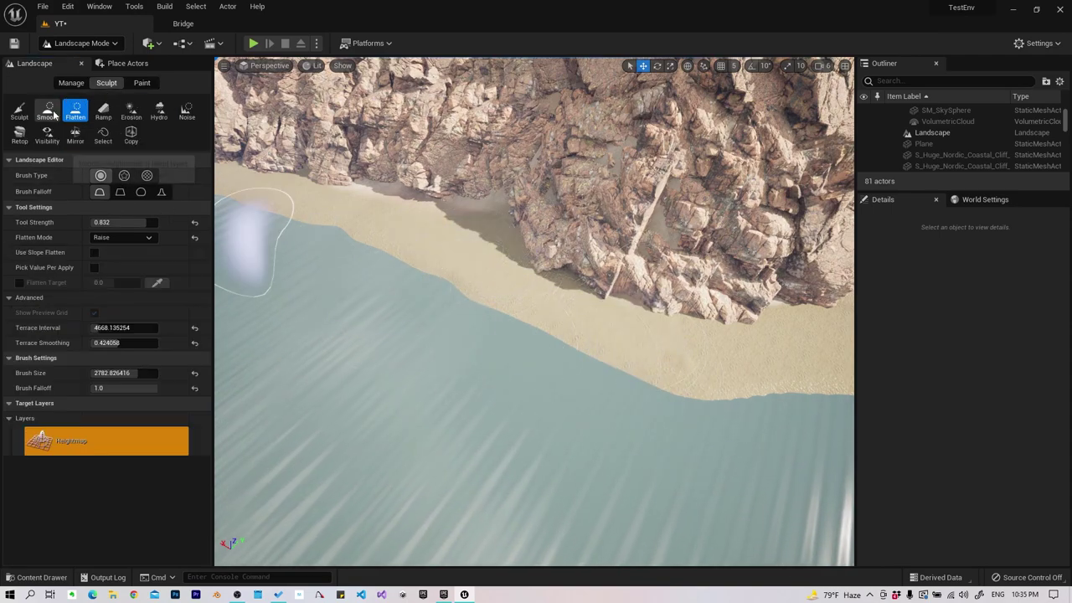
pyautogui.click(19, 110)
pyautogui.hotkey('ctrl', 'z')
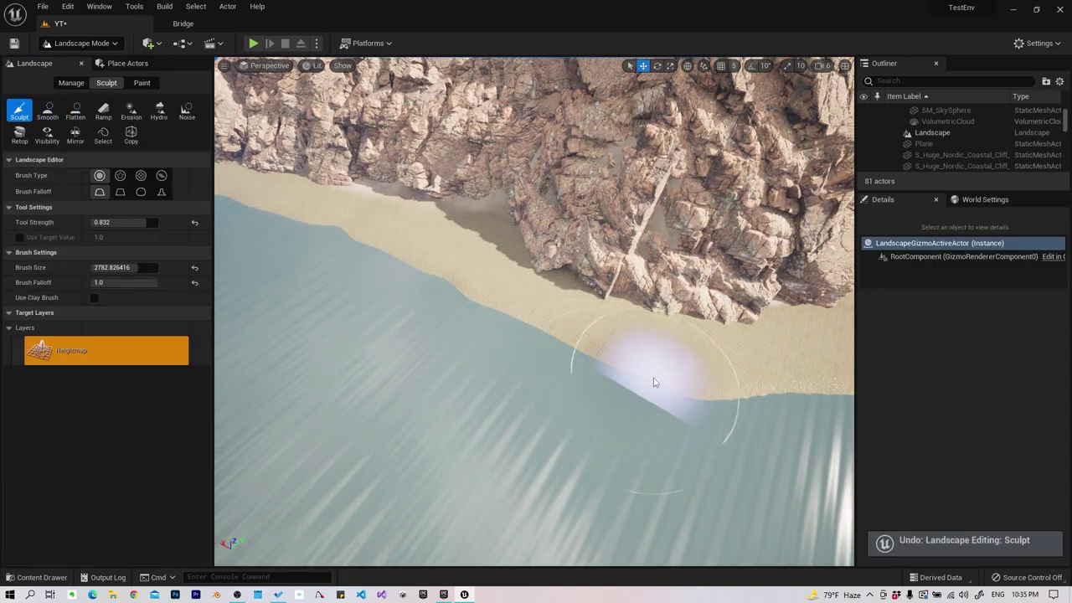
pyautogui.moveTo(673, 321); pyautogui.dragTo(661, 321, button='right')
pyautogui.hotkey('ctrl', 'z')
pyautogui.moveTo(441, 359); pyautogui.dragTo(433, 303, button='right')
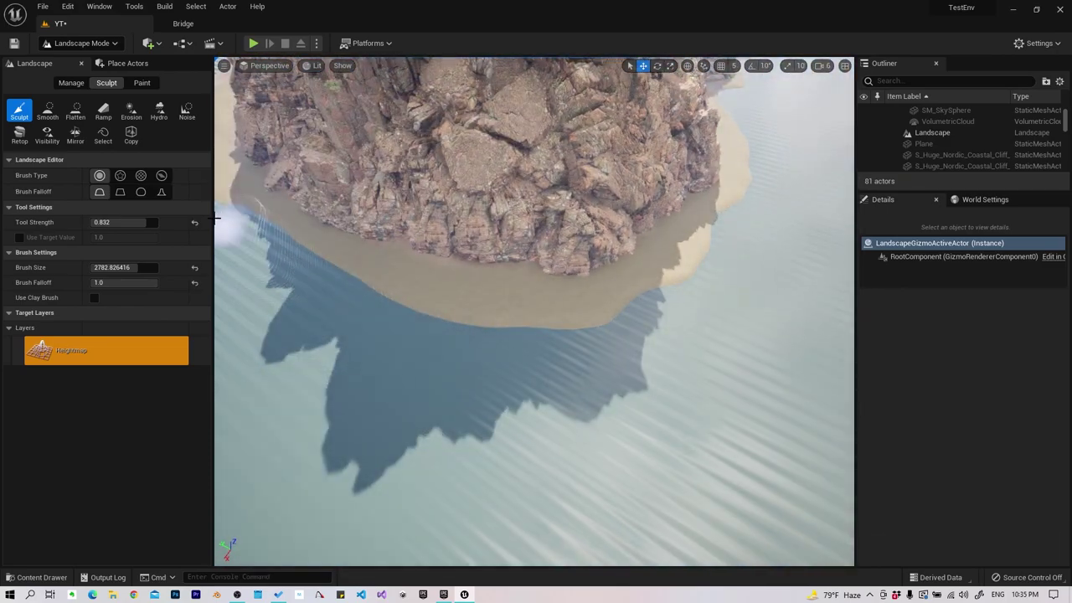
# Switch to the Smooth tool and review the beach between cliff and sea
pyautogui.press('2')
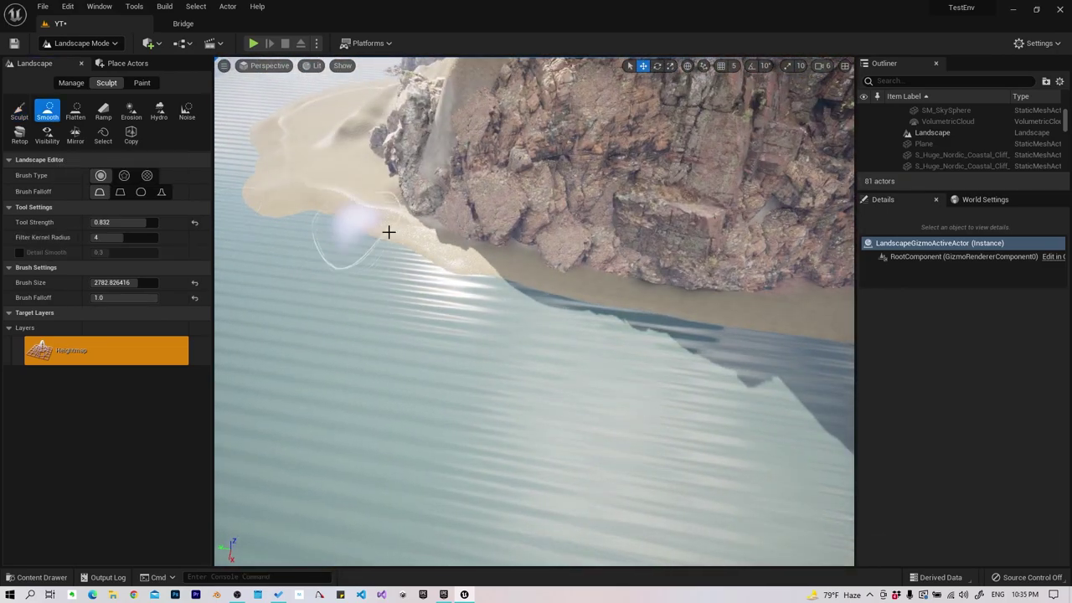
pyautogui.moveTo(388, 232)
pyautogui.mouseDown(button='right')
pyautogui.moveTo(518, 241)
pyautogui.moveTo(568, 386)
pyautogui.mouseUp(button='right')
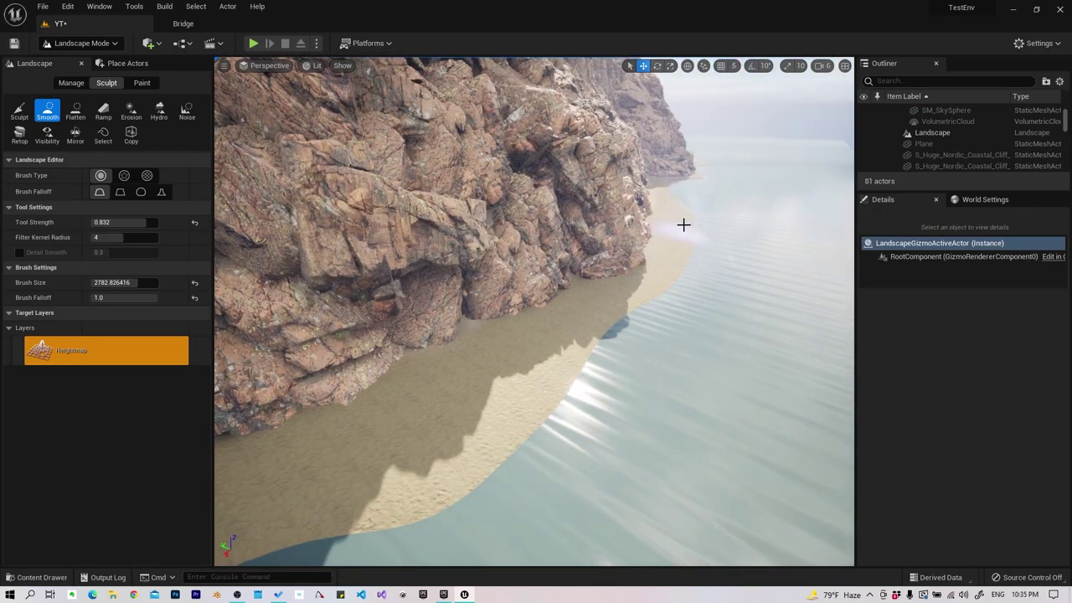
pyautogui.moveTo(684, 225); pyautogui.dragTo(683, 225, button='right')
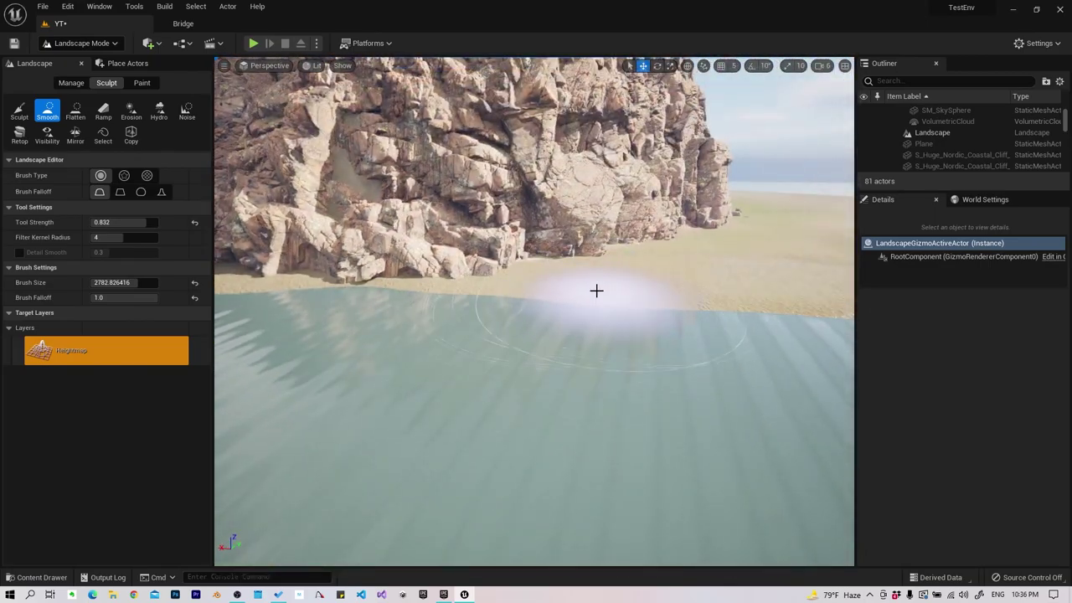
pyautogui.moveTo(597, 291); pyautogui.dragTo(291, 74, button='right')
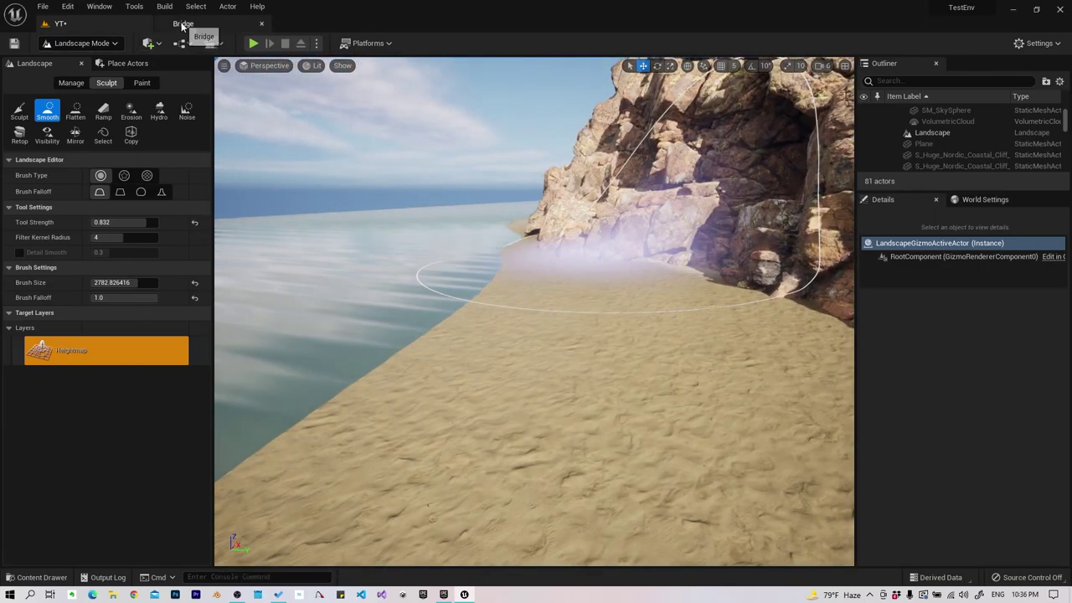
# Play-test the island in first person along the new beach, then stop
pyautogui.click(101, 60)
pyautogui.click(253, 42)
pyautogui.click(408, 191)
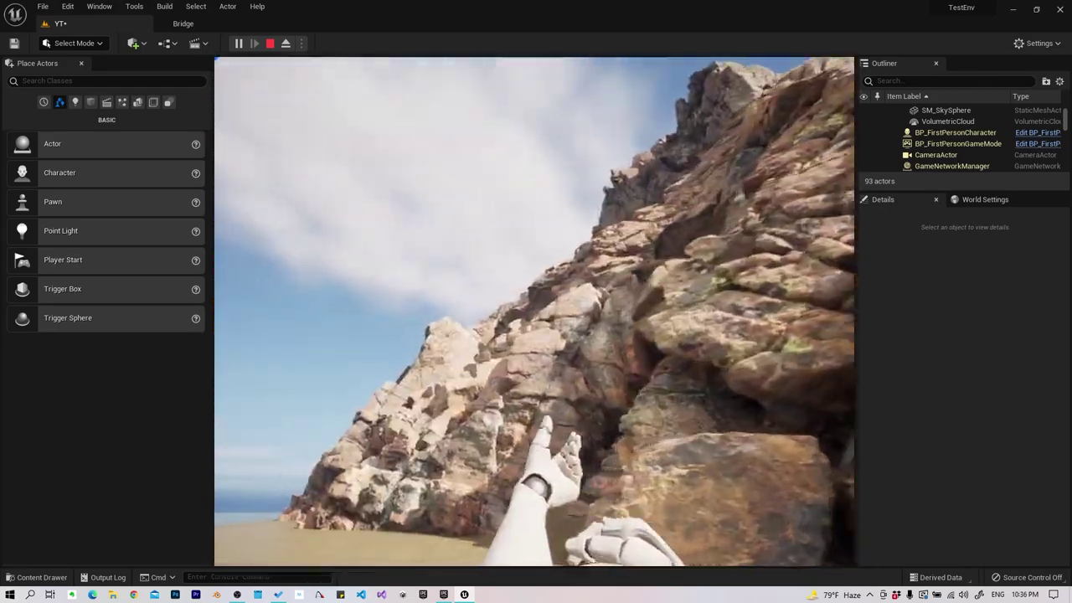
pyautogui.press('Escape')
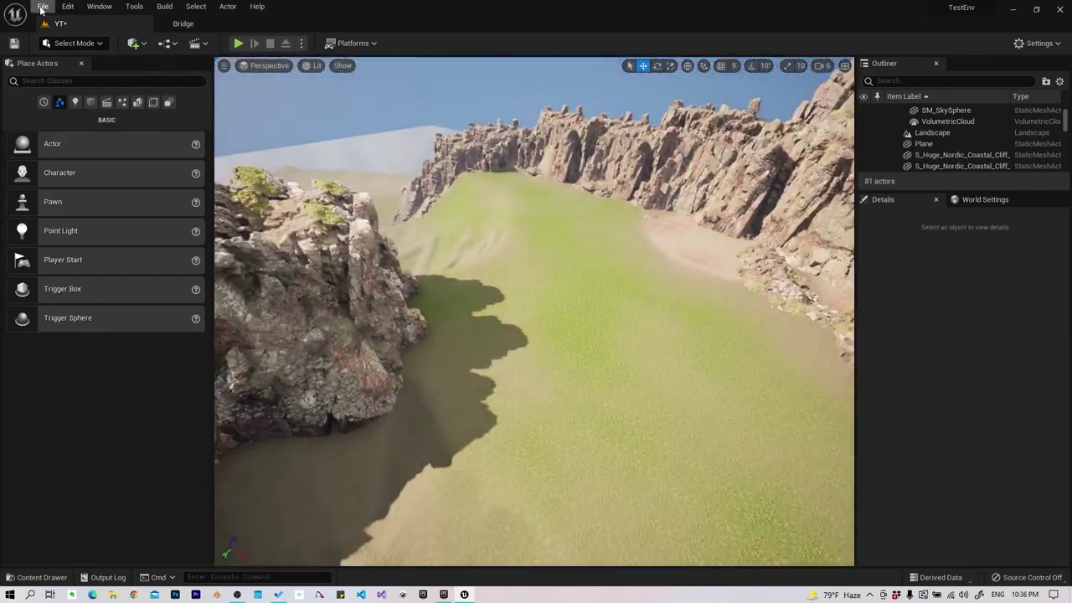
# Save the YT level and return to landscape layer painting
pyautogui.click(42, 6)
pyautogui.click(67, 175)
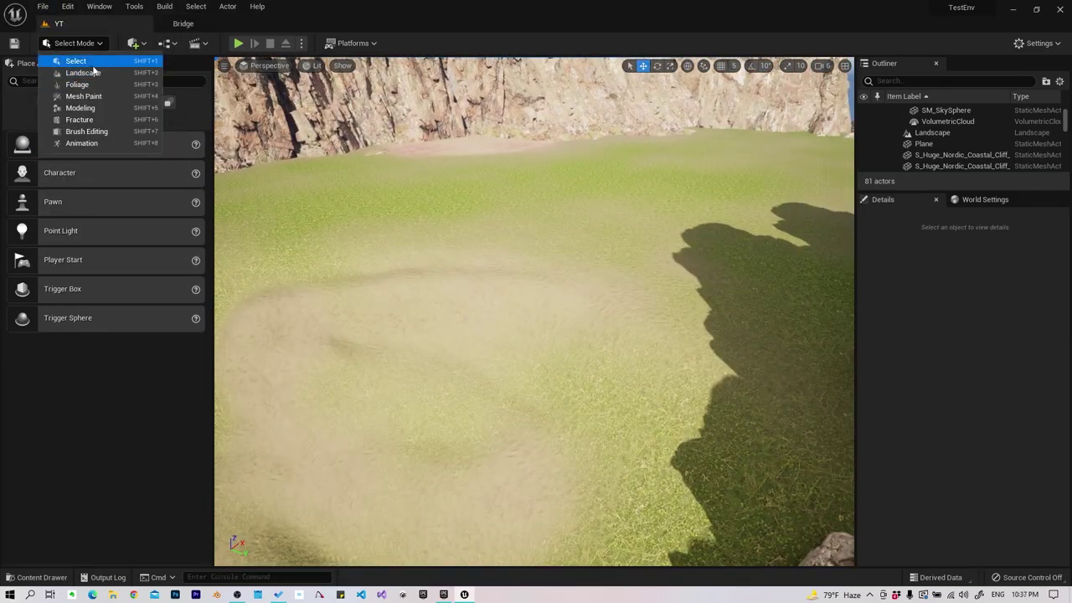
pyautogui.click(94, 72)
pyautogui.click(141, 82)
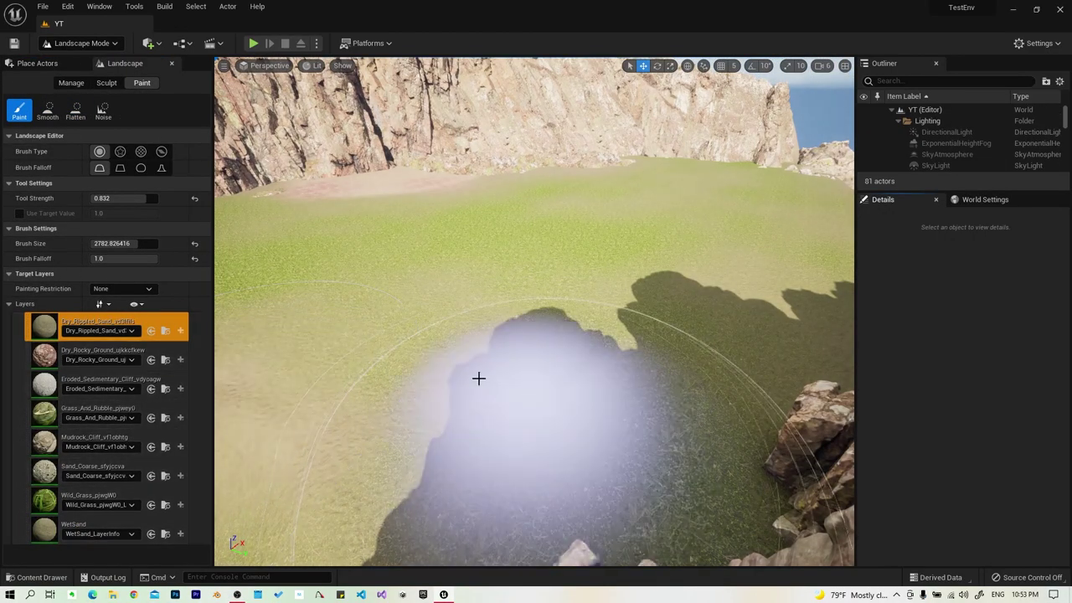
# Play-test the sand-and-grass canyon floor below the cliffs
pyautogui.moveTo(524, 392); pyautogui.dragTo(524, 393, button='right')
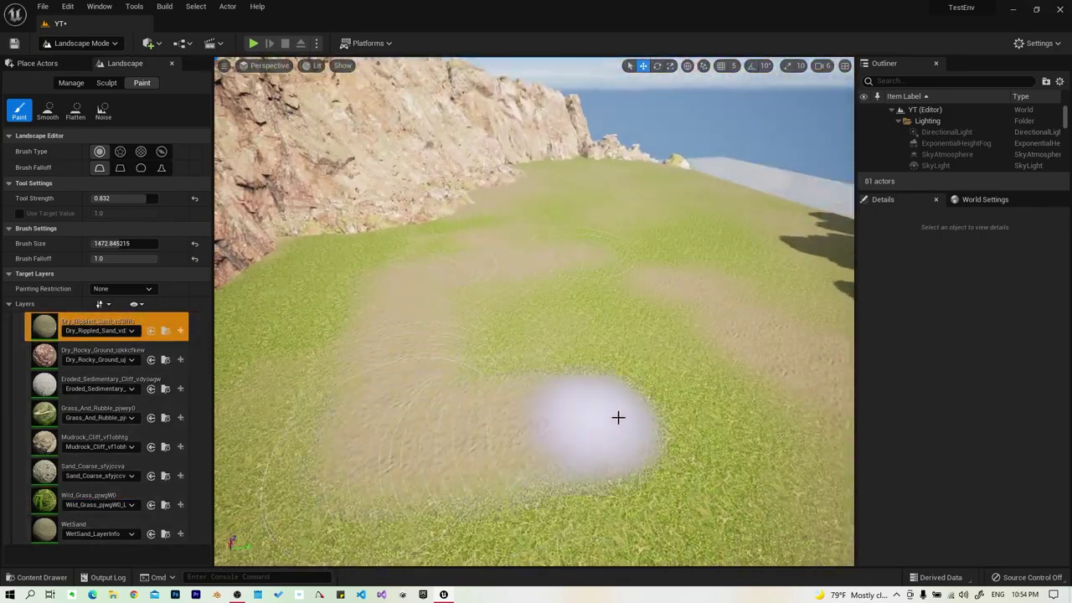
pyautogui.click(253, 43)
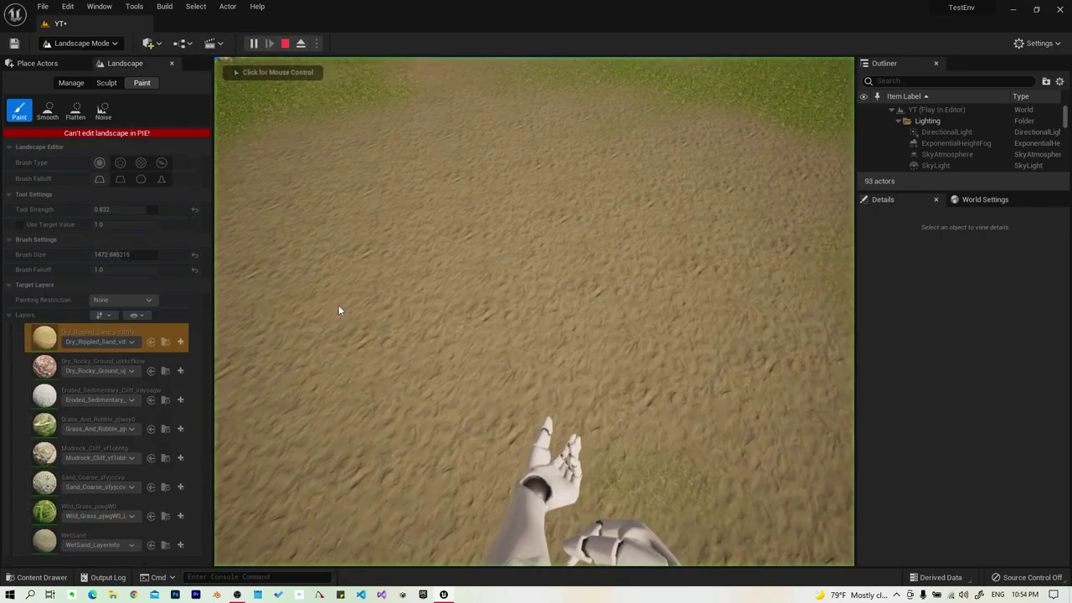
pyautogui.press('Escape')
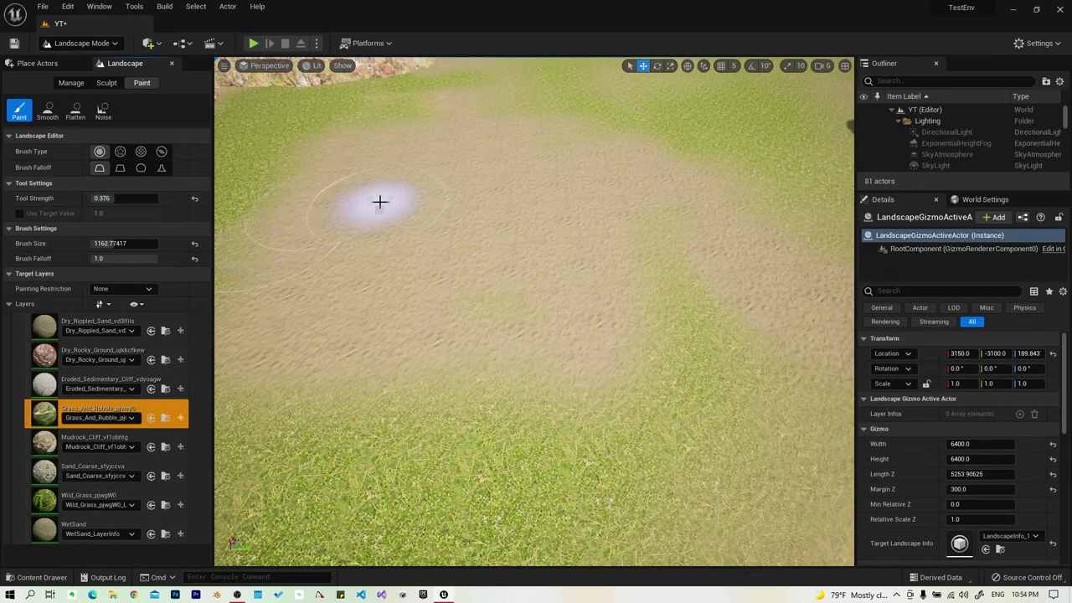
# Paint Wild_Grass over part of the sand, then browse Megascans 3D_Assets
pyautogui.click(88, 495)
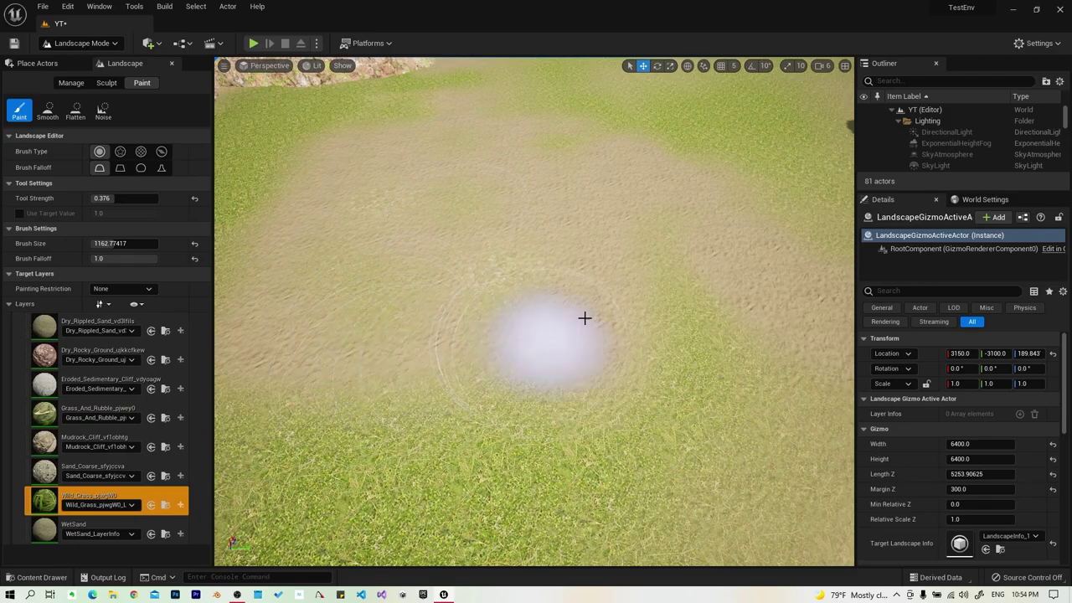
pyautogui.moveTo(585, 318); pyautogui.dragTo(327, 254, button='right')
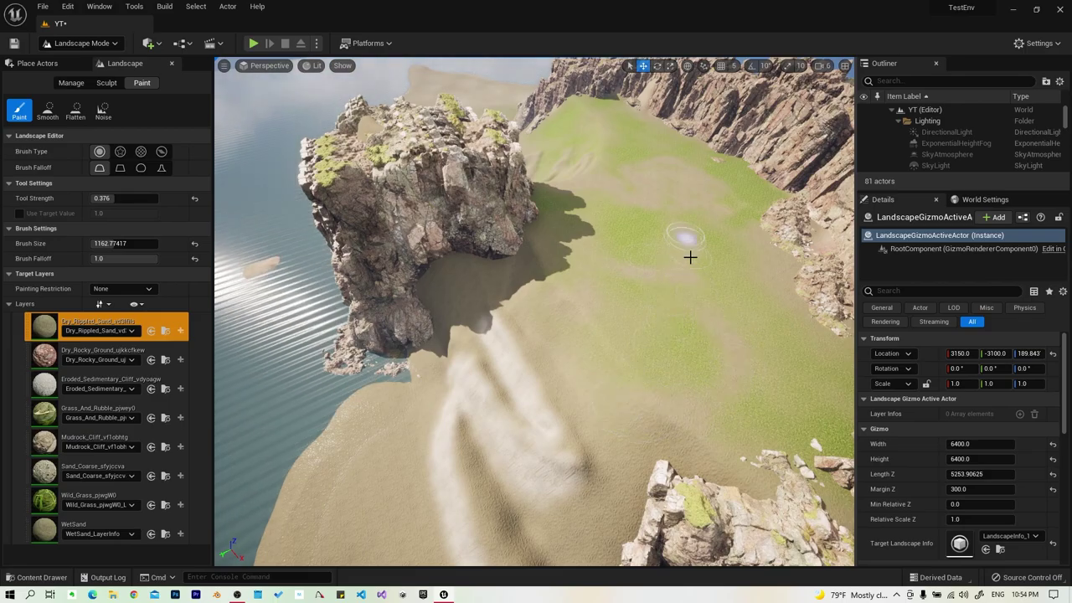
pyautogui.moveTo(643, 355); pyautogui.dragTo(647, 299, button='right')
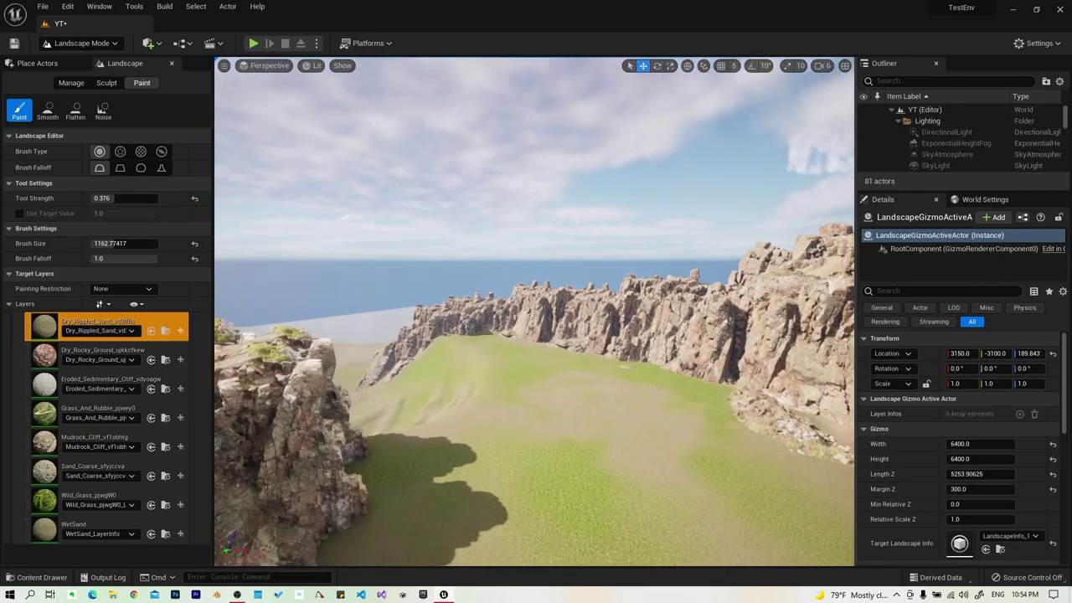
pyautogui.hotkey('ctrl', 'space')
# Filter the Megascans assets by 'mesh' and place an S_Dead_Tree on the sandy ground
pyautogui.click(84, 497)
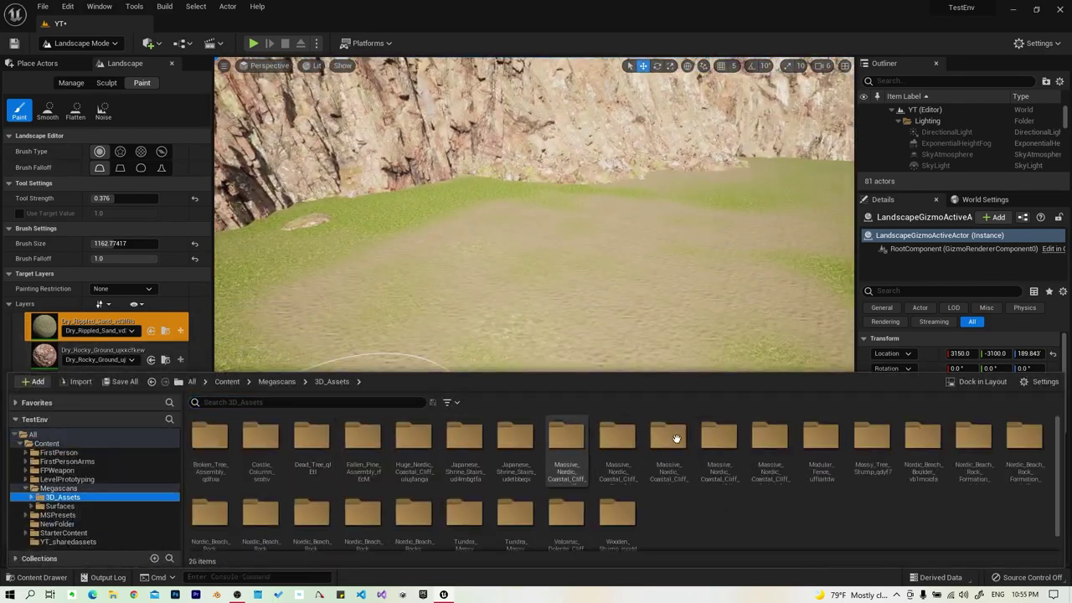
pyautogui.hotkey('ctrl', 'space')
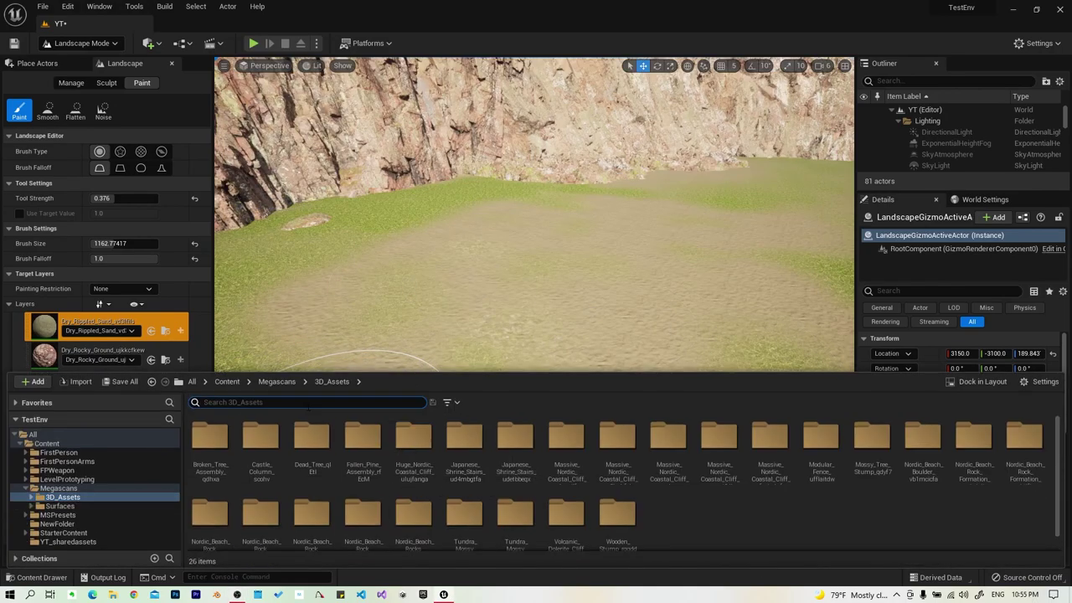
pyautogui.write('mesh')
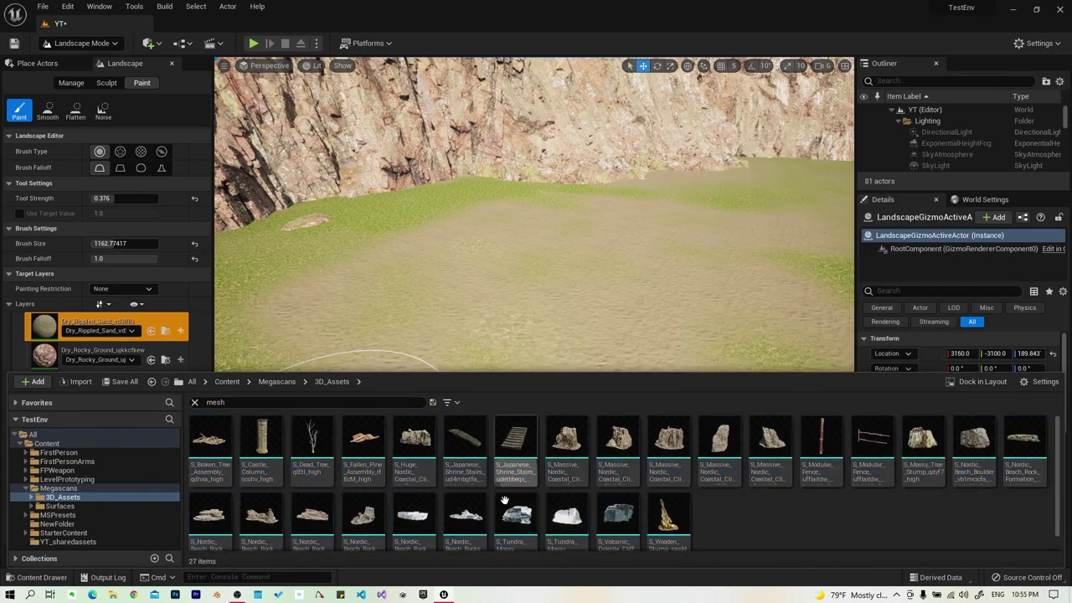
pyautogui.moveTo(312, 437); pyautogui.dragTo(421, 282)
pyautogui.hotkey('shift', '1')
pyautogui.click(445, 276)
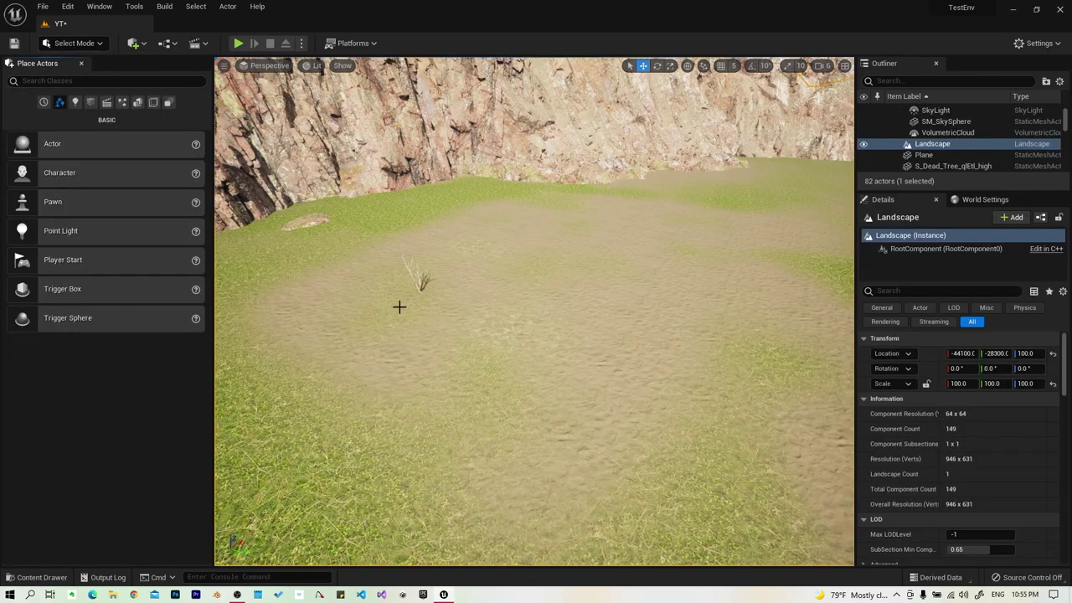
# Reposition the dead tree and Alt-drag a second copy beside it, both scaled 4.79
pyautogui.moveTo(399, 306); pyautogui.dragTo(607, 282, button='right')
pyautogui.hotkey('ctrl', 'z')
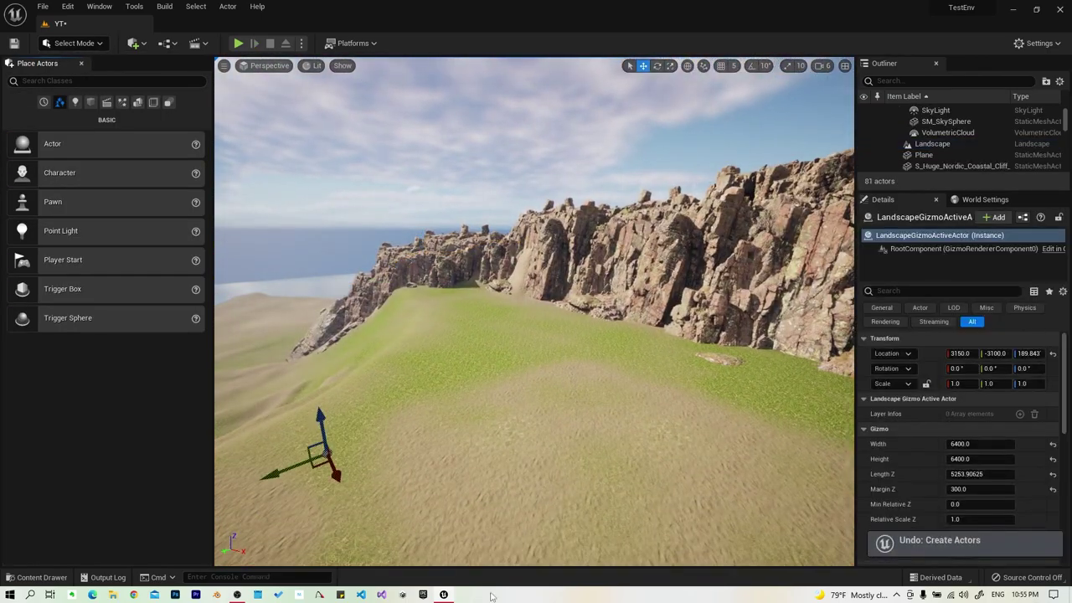
pyautogui.hotkey('ctrl', 'y')
pyautogui.press('f')
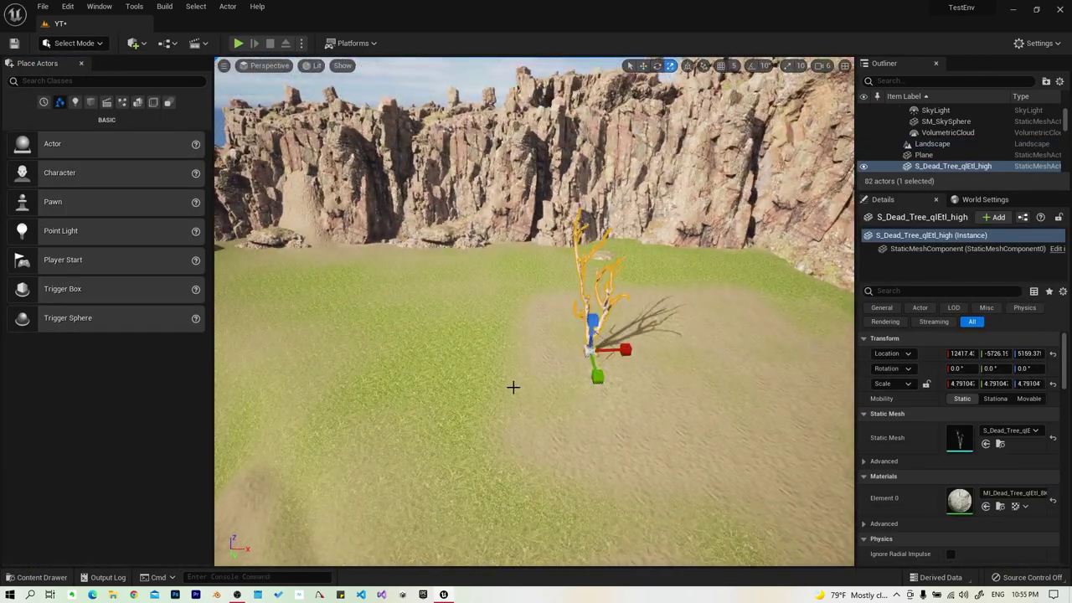
pyautogui.moveTo(512, 386); pyautogui.dragTo(511, 352, button='right')
pyautogui.moveTo(578, 340); pyautogui.dragTo(509, 334)
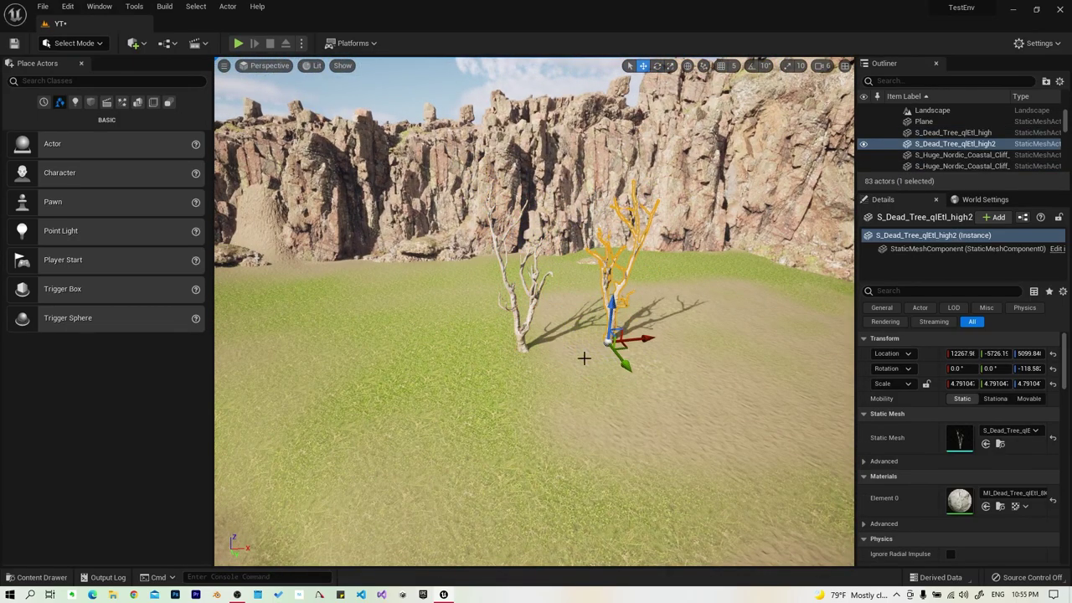
# Play-test by walking toward the dead trees, then reopen the mesh-filtered asset browser
pyautogui.hotkey('alt', 'p')
pyautogui.click(494, 471)
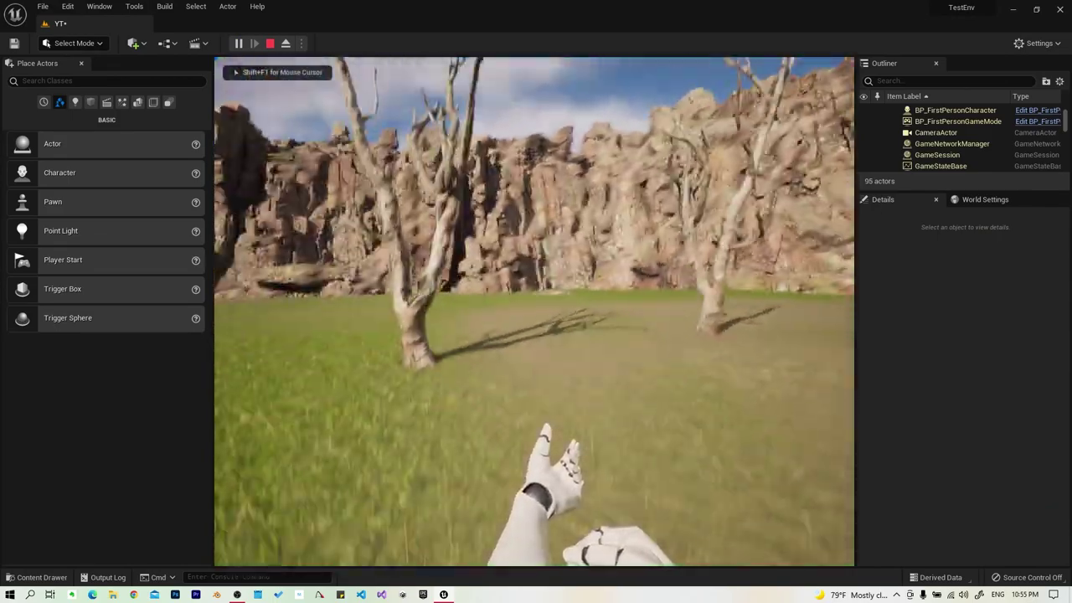
pyautogui.press('w')
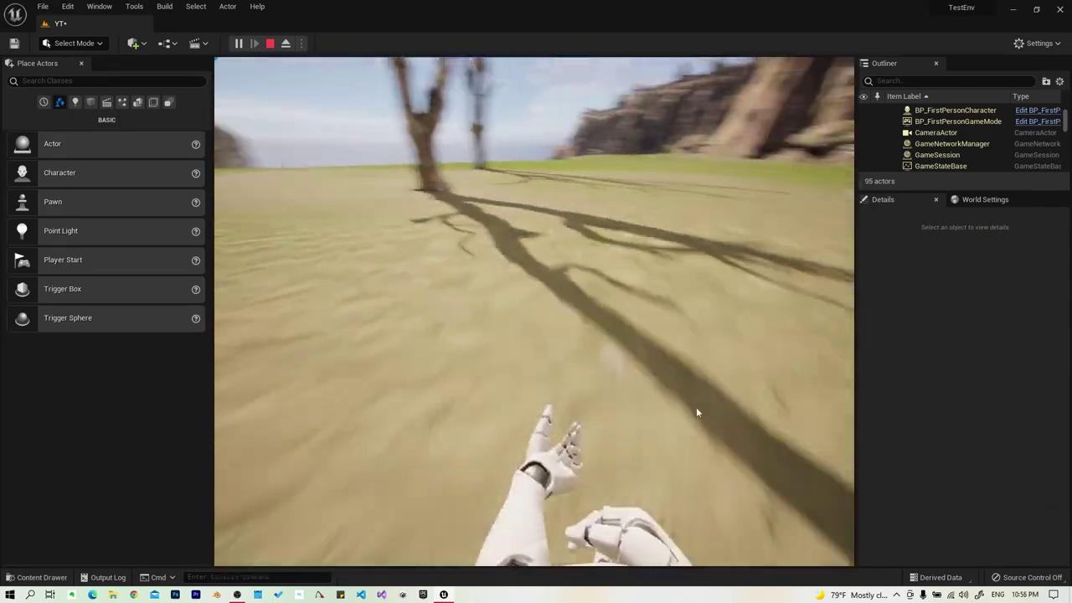
pyautogui.press('Escape')
pyautogui.hotkey('ctrl', 'space')
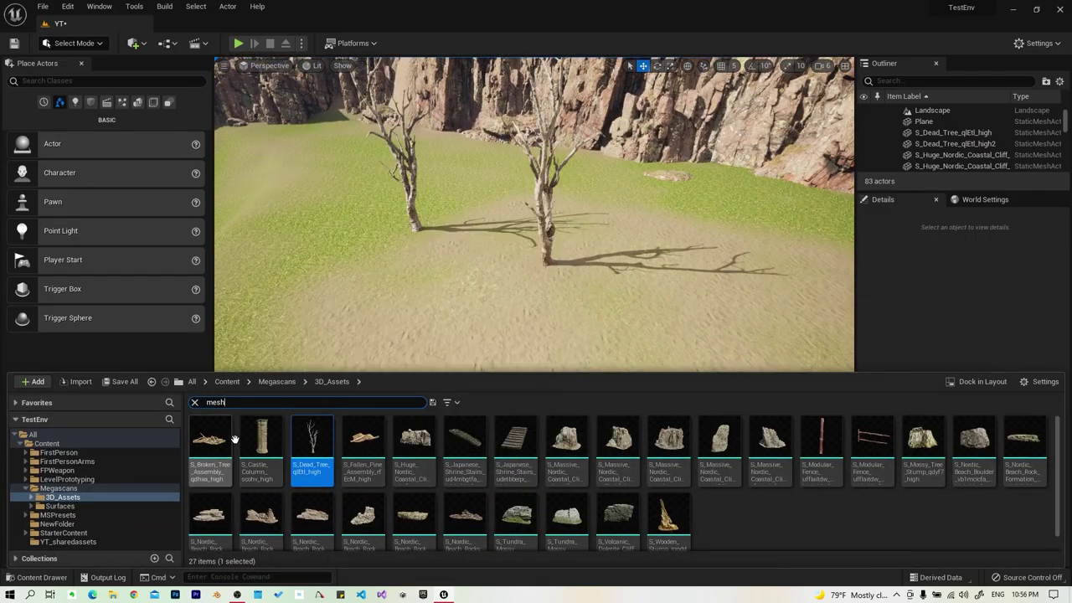
# Place an S_Broken_Tree_Assembly driftwood pile on the sand between the dead trees
pyautogui.moveTo(234, 440); pyautogui.dragTo(572, 308)
pyautogui.moveTo(500, 392); pyautogui.dragTo(675, 389, button='right')
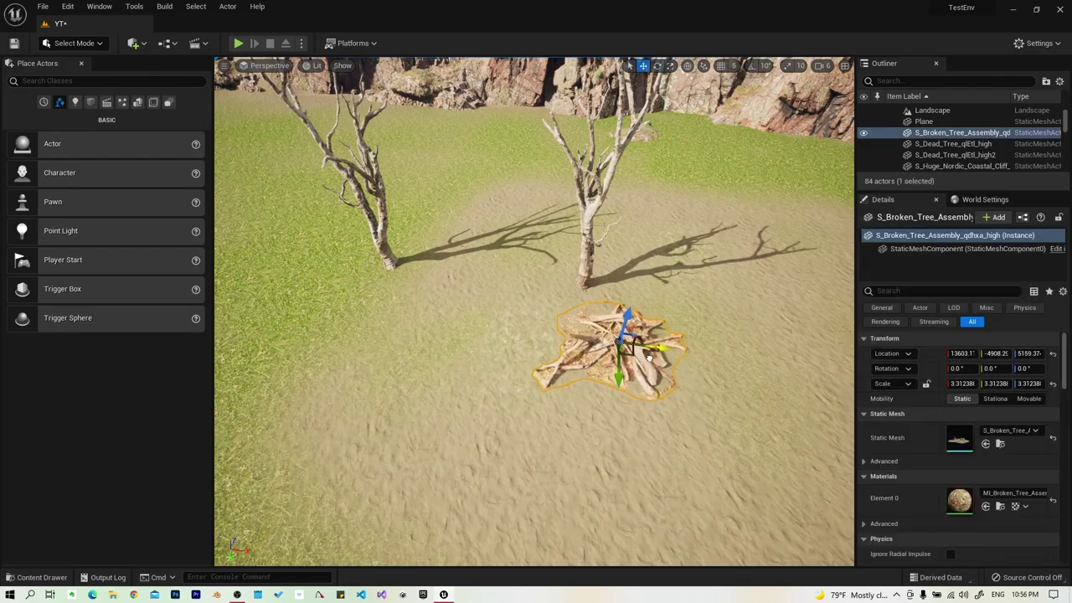
pyautogui.click(604, 411)
pyautogui.moveTo(603, 411); pyautogui.dragTo(301, 498, button='right')
# Add an enlarged S_Mossy_Tree_Stump beside the driftwood and Alt-drag a second copy next to it
pyautogui.hotkey('ctrl', 'space')
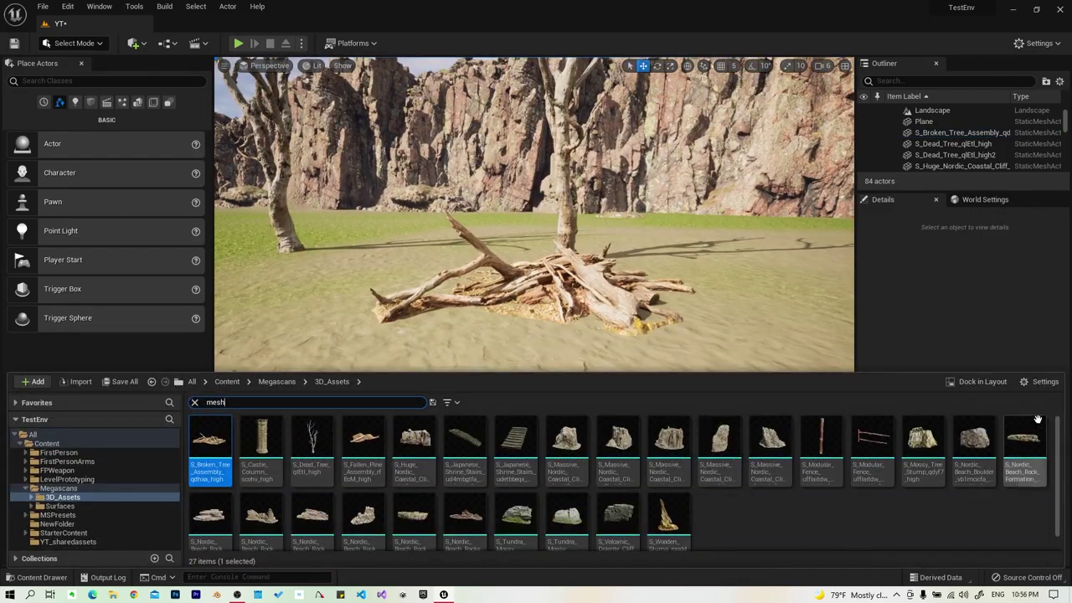
pyautogui.moveTo(927, 439); pyautogui.dragTo(409, 273)
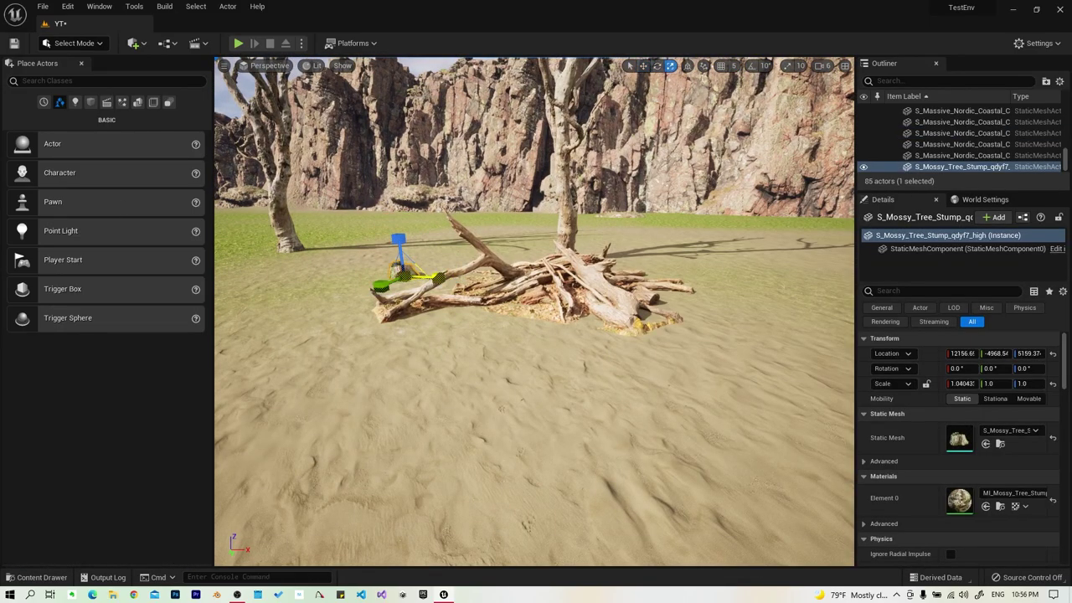
pyautogui.moveTo(477, 327); pyautogui.dragTo(478, 326, button='right')
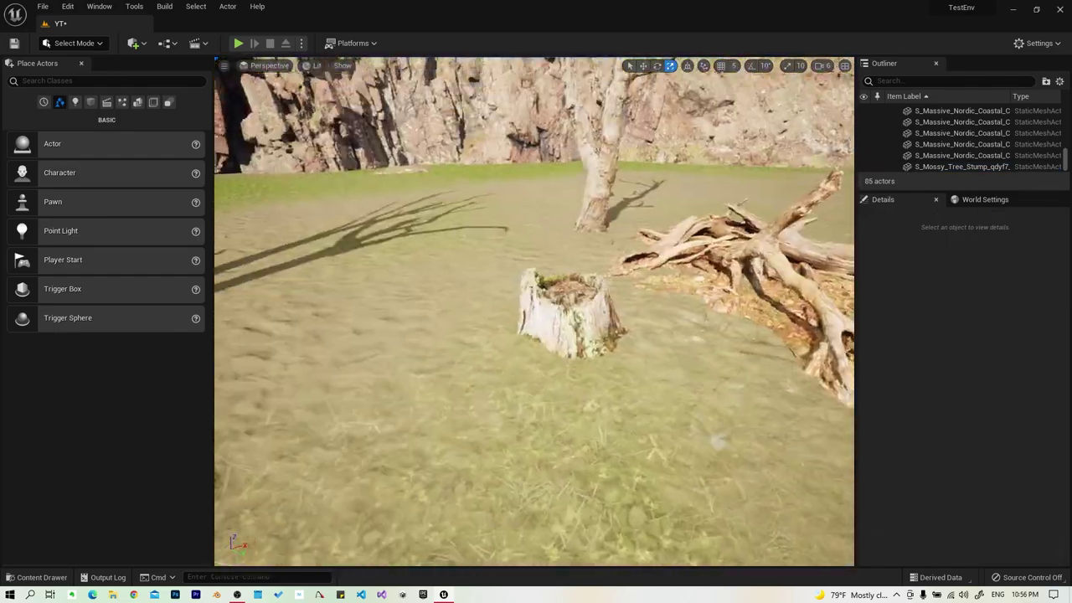
pyautogui.press('w')
pyautogui.keyDown('alt'); pyautogui.moveTo(499, 293); pyautogui.dragTo(458, 299); pyautogui.keyUp('alt')
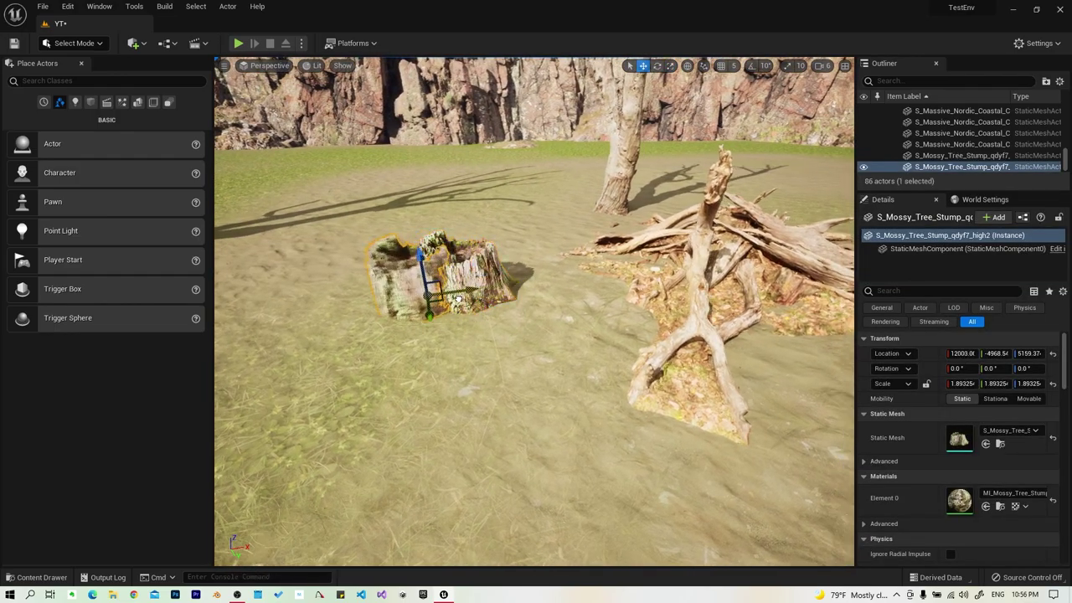
pyautogui.press('Escape')
pyautogui.moveTo(405, 319); pyautogui.dragTo(405, 319, button='right')
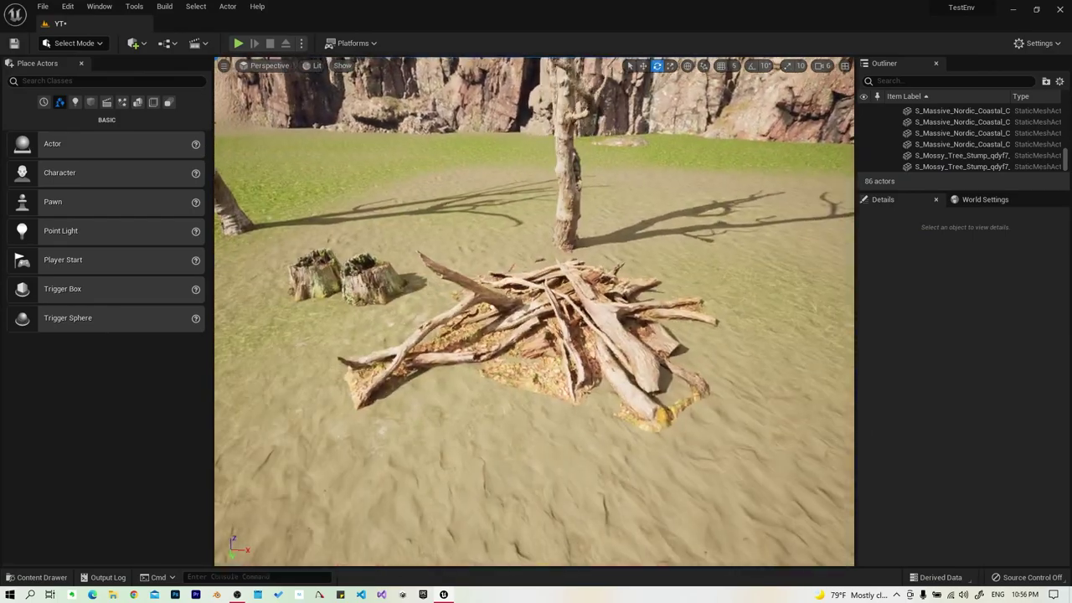
# Place an S_Fallen_Pine_Assembly next to the mossy stumps
pyautogui.hotkey('ctrl', 'space')
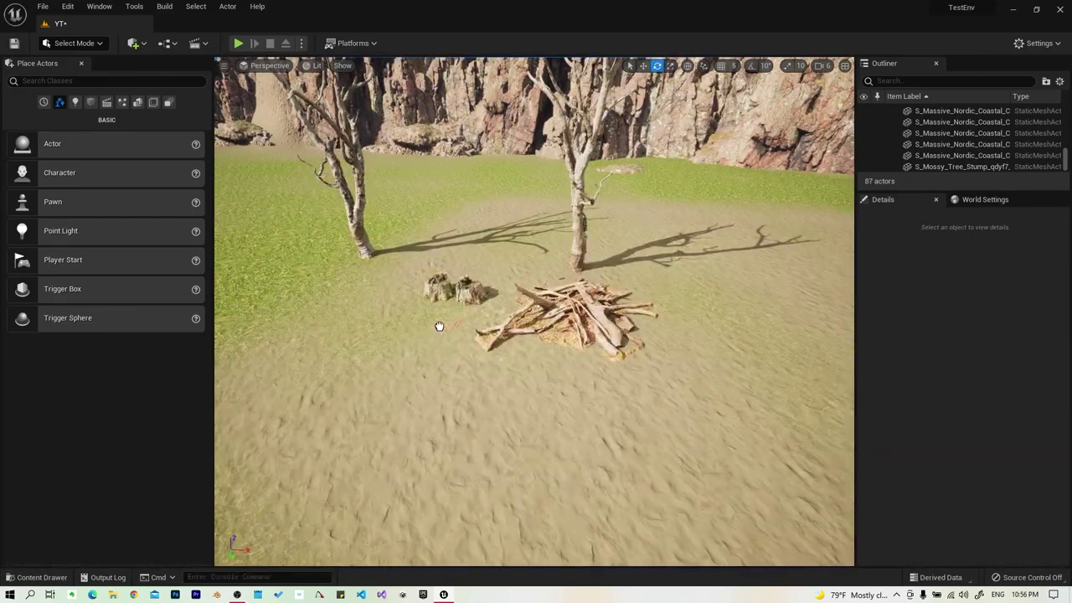
pyautogui.moveTo(301, 440); pyautogui.dragTo(429, 342)
pyautogui.moveTo(537, 335); pyautogui.dragTo(536, 335, button='right')
pyautogui.press('Escape')
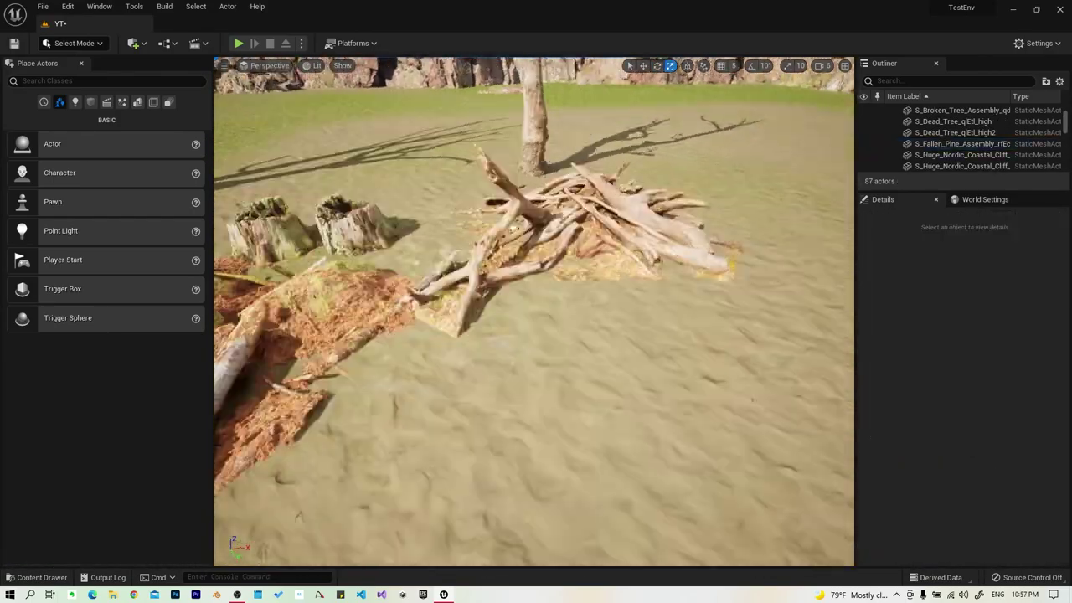
# Play-test near the woodpile, then save the current level via File > Save Current Level
pyautogui.click(239, 43)
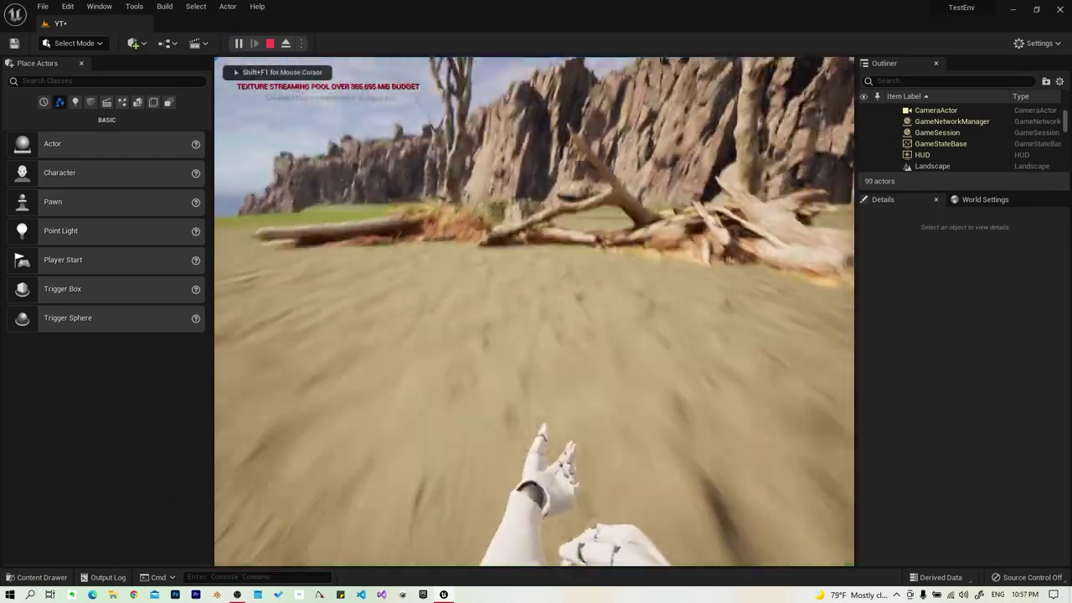
pyautogui.press('Escape')
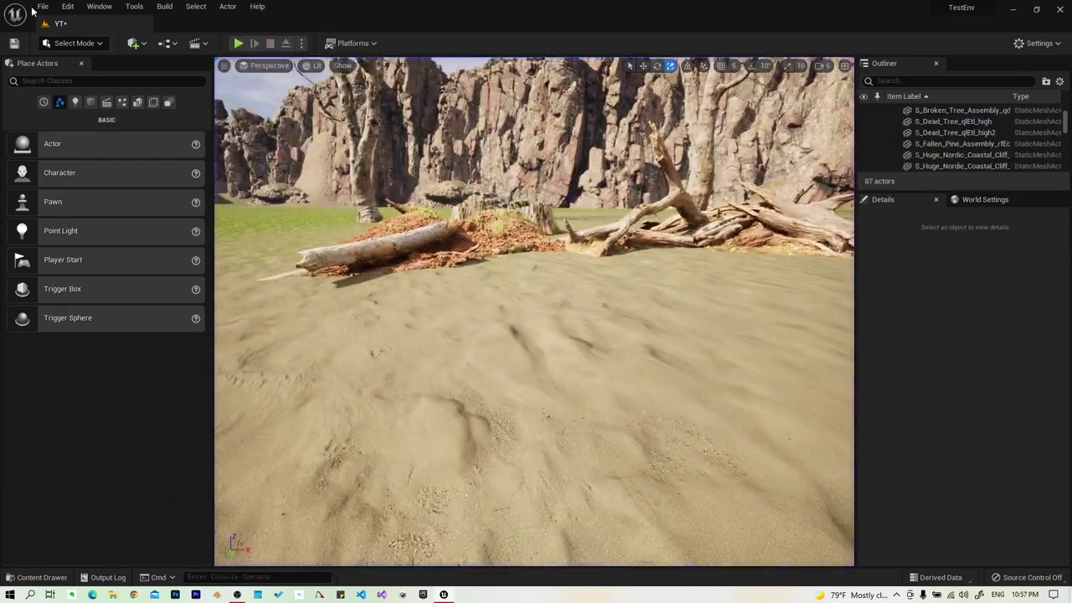
pyautogui.click(43, 6)
pyautogui.click(100, 108)
# Turn a duplicate driftwood pile about 191° so it sits beside the first one
pyautogui.moveTo(585, 270); pyautogui.dragTo(530, 268, button='right')
pyautogui.click(529, 270)
pyautogui.press('e')
pyautogui.press('Escape')
pyautogui.click(704, 255)
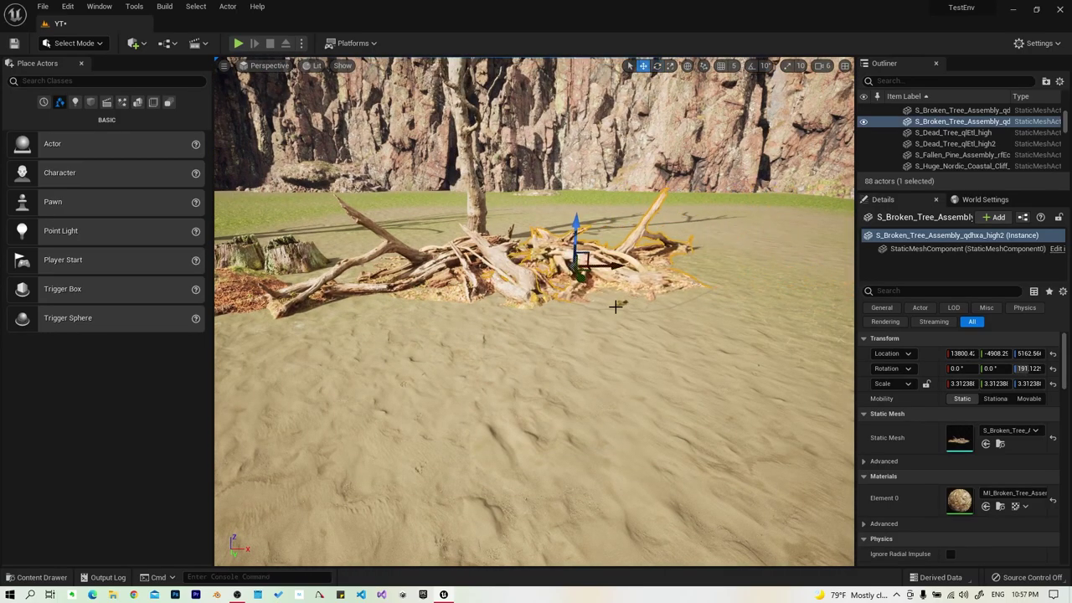
# Duplicate both driftwood piles and move the copies across the sand
pyautogui.moveTo(615, 307); pyautogui.dragTo(616, 307, button='right')
pyautogui.click(491, 243)
pyautogui.keyDown('alt'); pyautogui.moveTo(491, 243); pyautogui.dragTo(766, 343); pyautogui.keyUp('alt')
pyautogui.moveTo(517, 339); pyautogui.dragTo(516, 339, button='right')
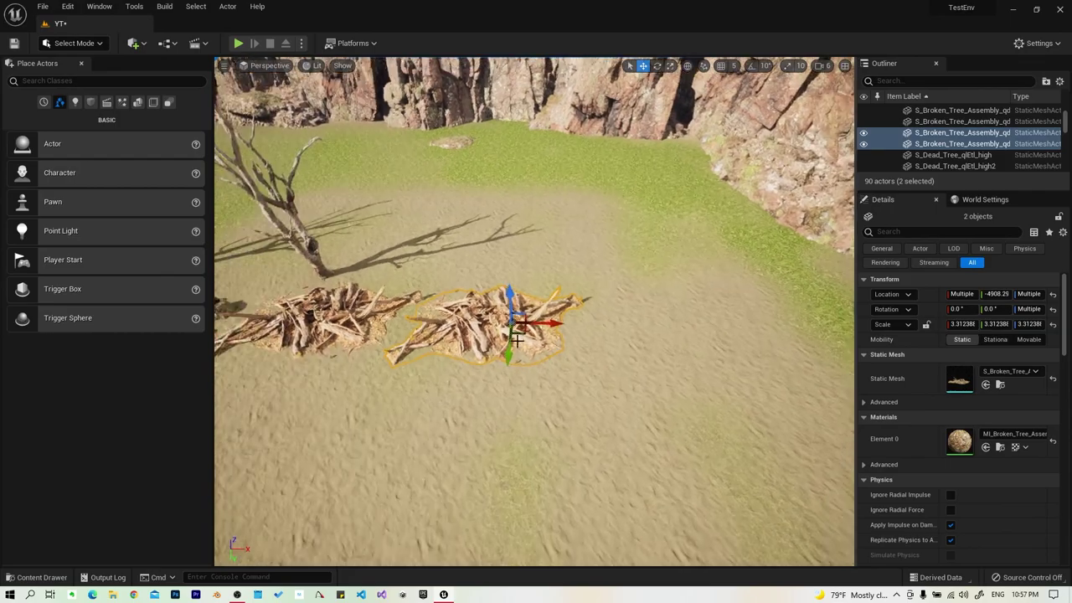
pyautogui.scroll(-5, 553, 315)
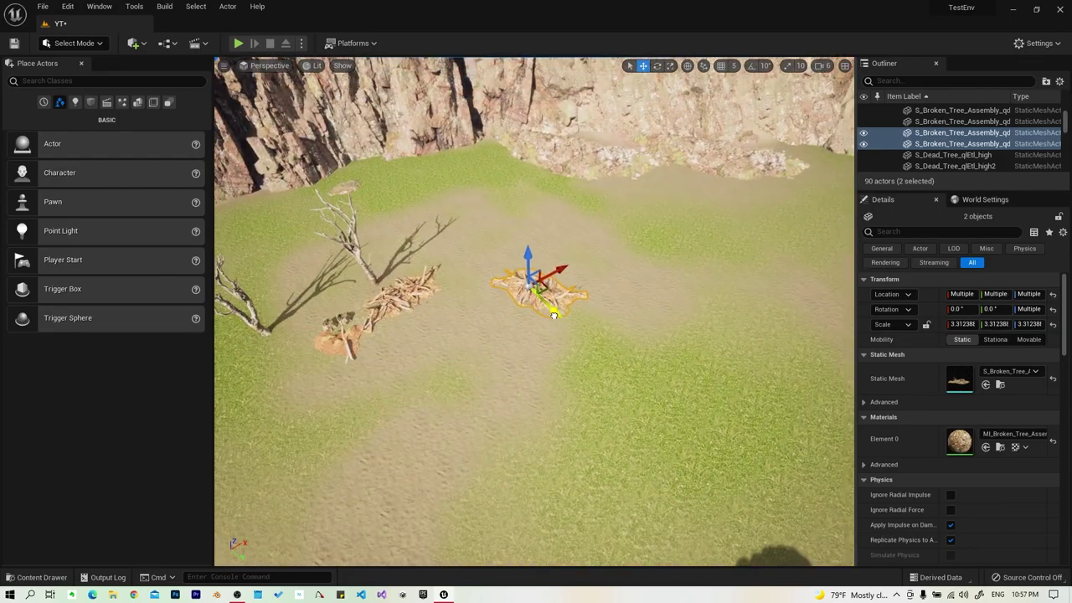
pyautogui.moveTo(474, 235); pyautogui.dragTo(474, 235, button='right')
pyautogui.press('Escape')
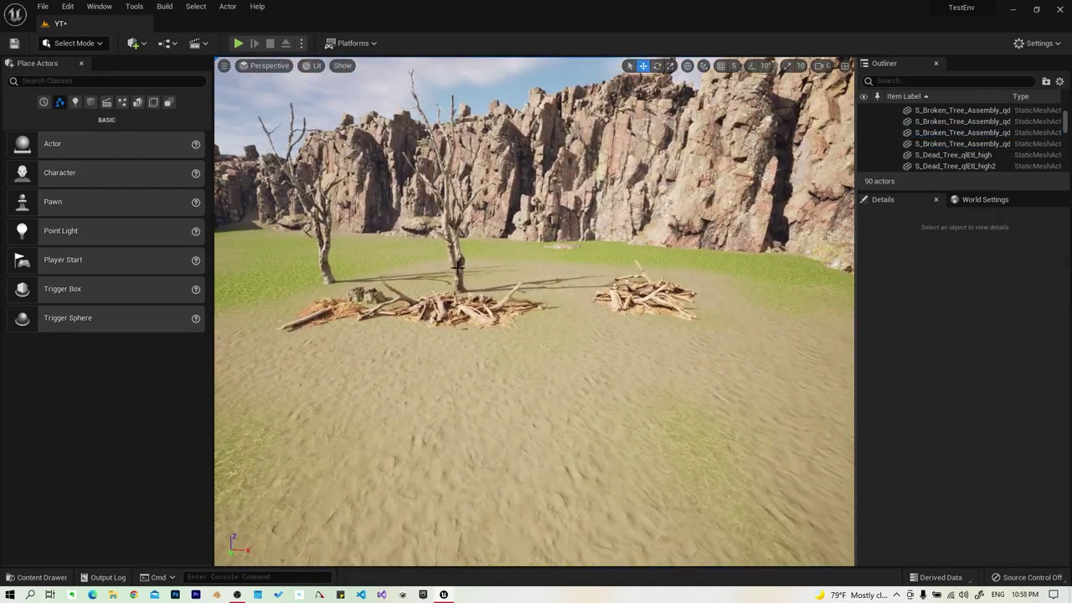
# Delete one surplus woodpile, leaving the remaining piles on the ground
pyautogui.click(575, 299)
pyautogui.press('Delete')
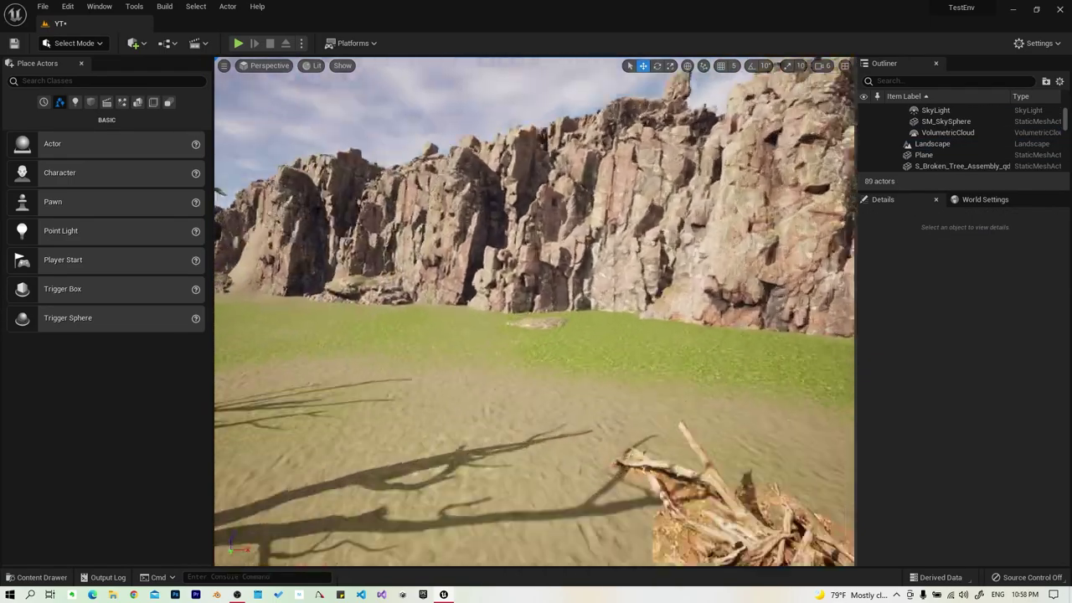
pyautogui.moveTo(677, 342); pyautogui.dragTo(675, 323, button='right')
pyautogui.click(675, 323)
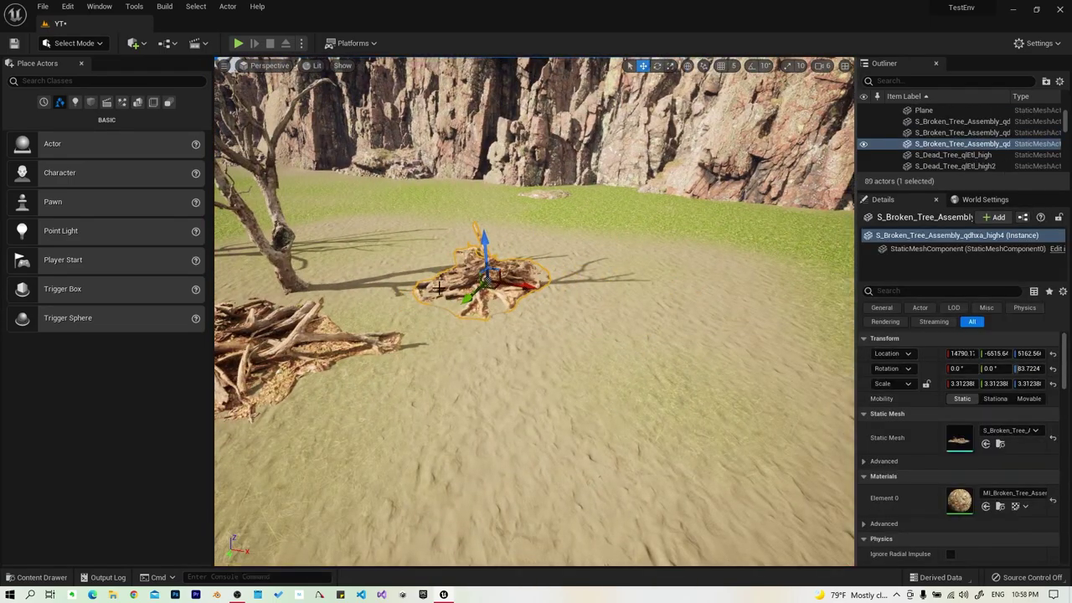
pyautogui.press('Escape')
pyautogui.moveTo(438, 289); pyautogui.dragTo(438, 289, button='right')
# Place an S_Wooden_Stump beside the mossy stumps, scale it to about 9.21, and nudge it right
pyautogui.hotkey('ctrl', 'space')
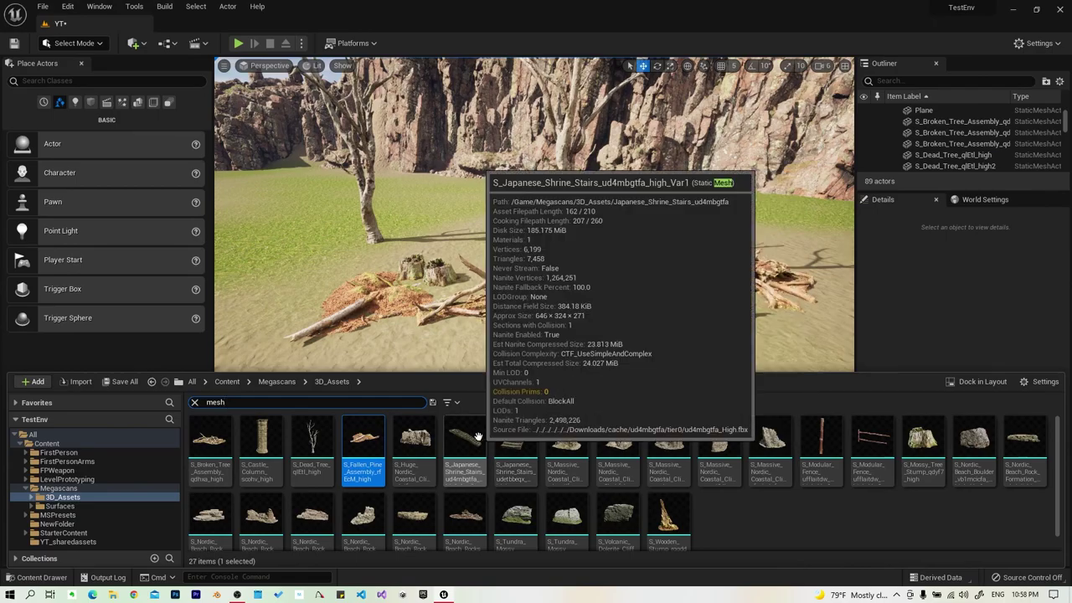
pyautogui.moveTo(668, 517); pyautogui.dragTo(336, 279)
pyautogui.press('e')
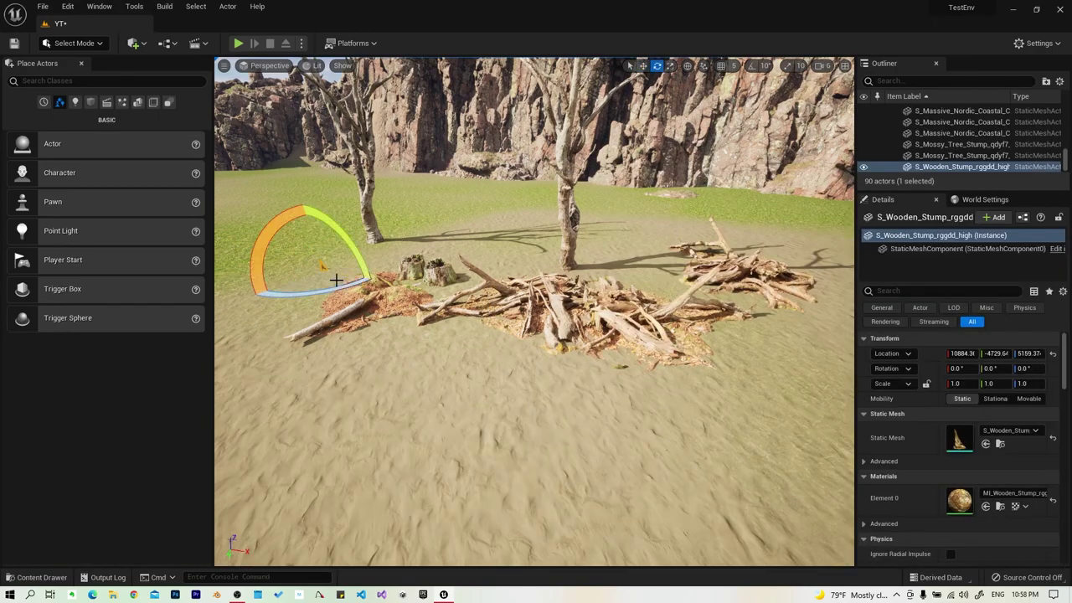
pyautogui.moveTo(408, 334); pyautogui.dragTo(408, 334, button='right')
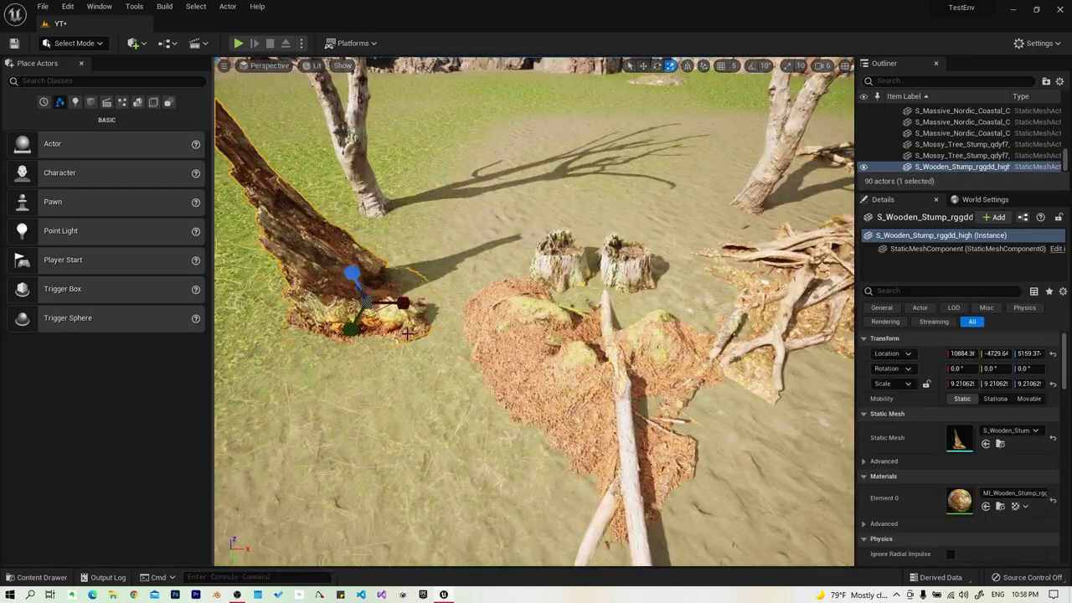
pyautogui.moveTo(410, 308); pyautogui.dragTo(475, 306)
pyautogui.moveTo(523, 243); pyautogui.dragTo(523, 244, button='right')
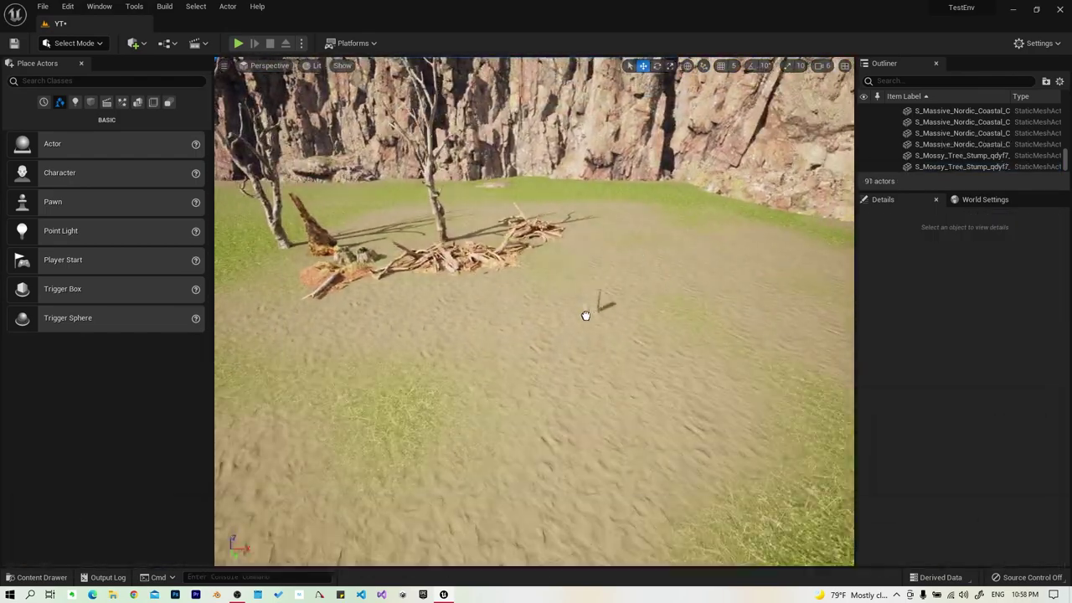
# Alt-drag the castle column into a row of three, shift them right, and undo their rotation
pyautogui.click(586, 312)
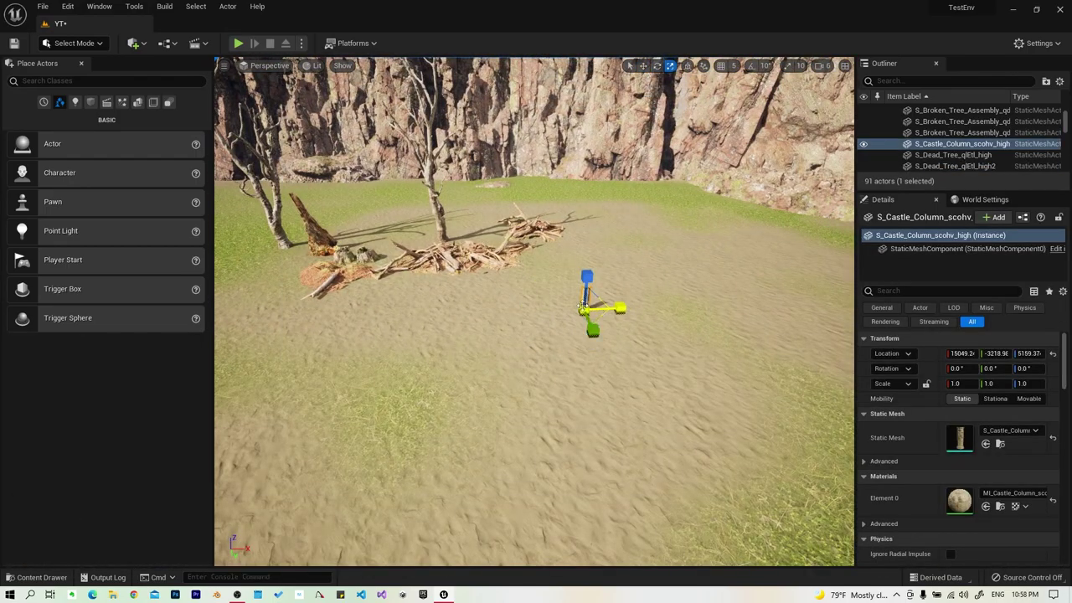
pyautogui.moveTo(617, 308)
pyautogui.keyDown('alt'); pyautogui.mouseDown()
pyautogui.moveTo(682, 299)
pyautogui.moveTo(771, 311)
pyautogui.mouseUp(); pyautogui.keyUp('alt')
pyautogui.moveTo(770, 310); pyautogui.dragTo(634, 299, button='right')
pyautogui.moveTo(553, 292); pyautogui.dragTo(660, 277)
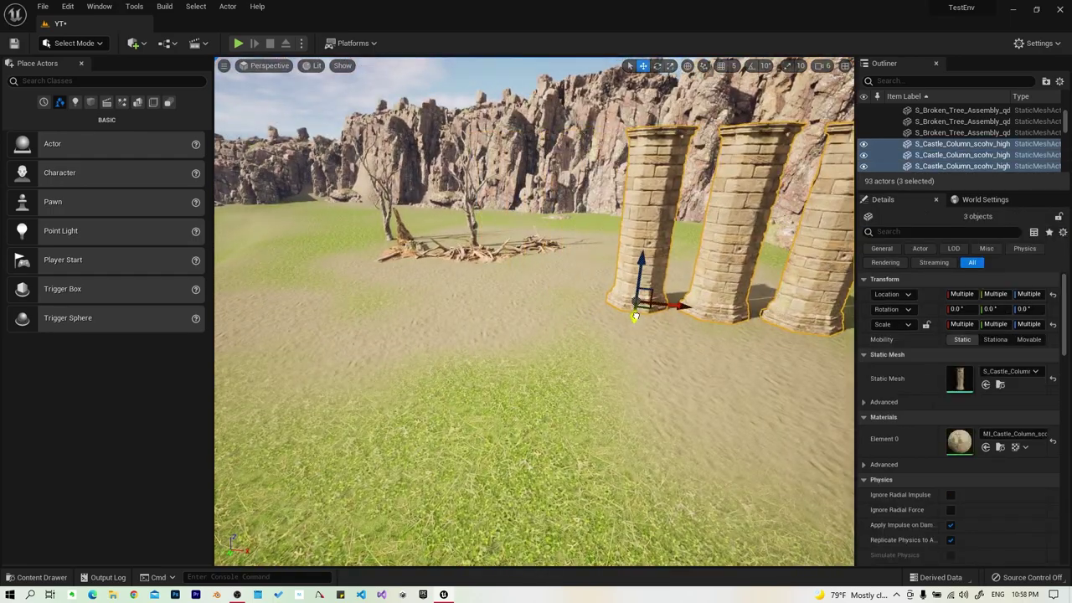
pyautogui.moveTo(559, 307); pyautogui.dragTo(559, 307, button='right')
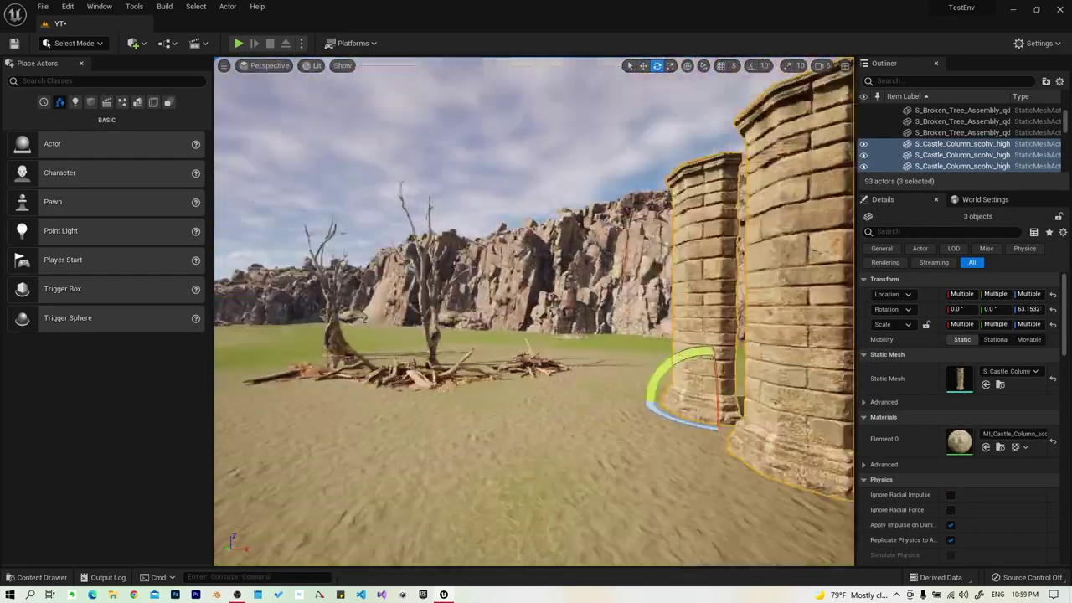
pyautogui.hotkey('ctrl', 'z')
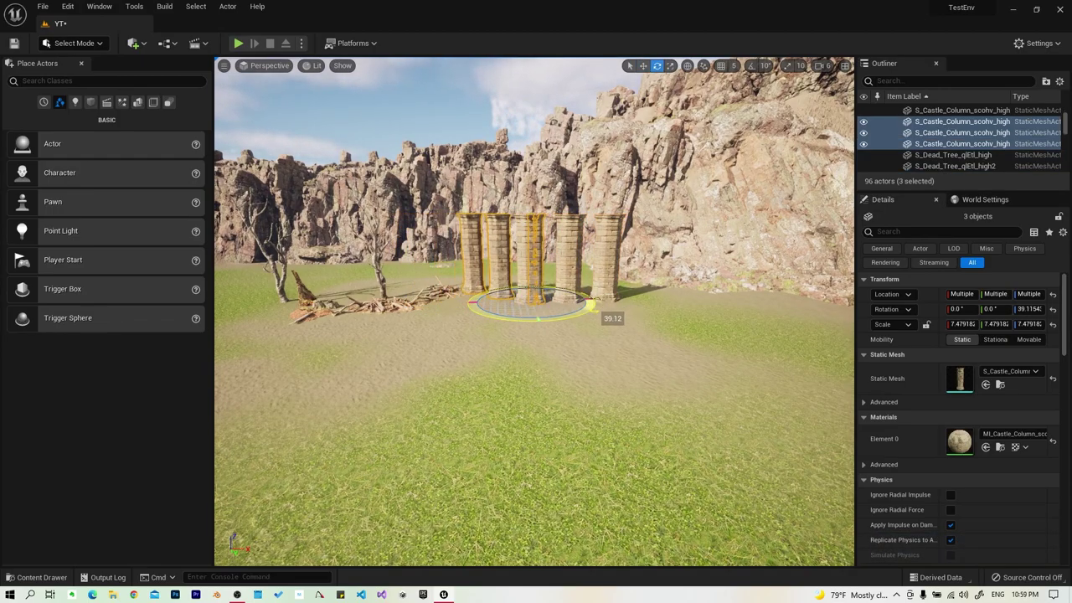
# Delete the extra castle columns, keeping the three-column row
pyautogui.press('w')
pyautogui.scroll(5, 491, 355)
pyautogui.click(349, 299)
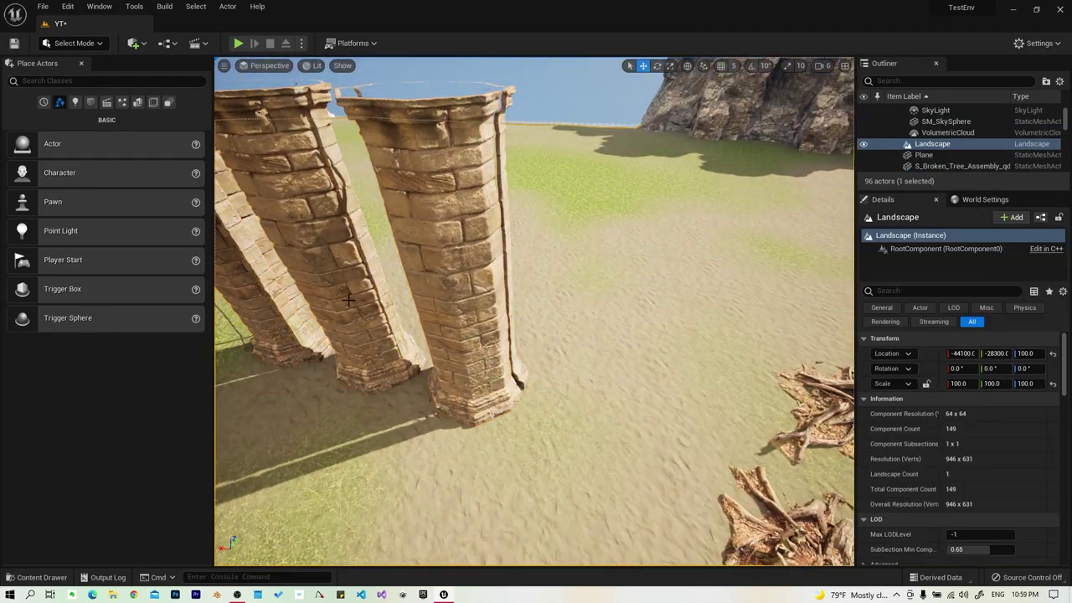
pyautogui.moveTo(348, 299); pyautogui.dragTo(377, 280, button='right')
pyautogui.click(514, 311)
pyautogui.press('Delete')
# Delete the surplus columns so only one castle column remains, framed close up
pyautogui.press('Delete')
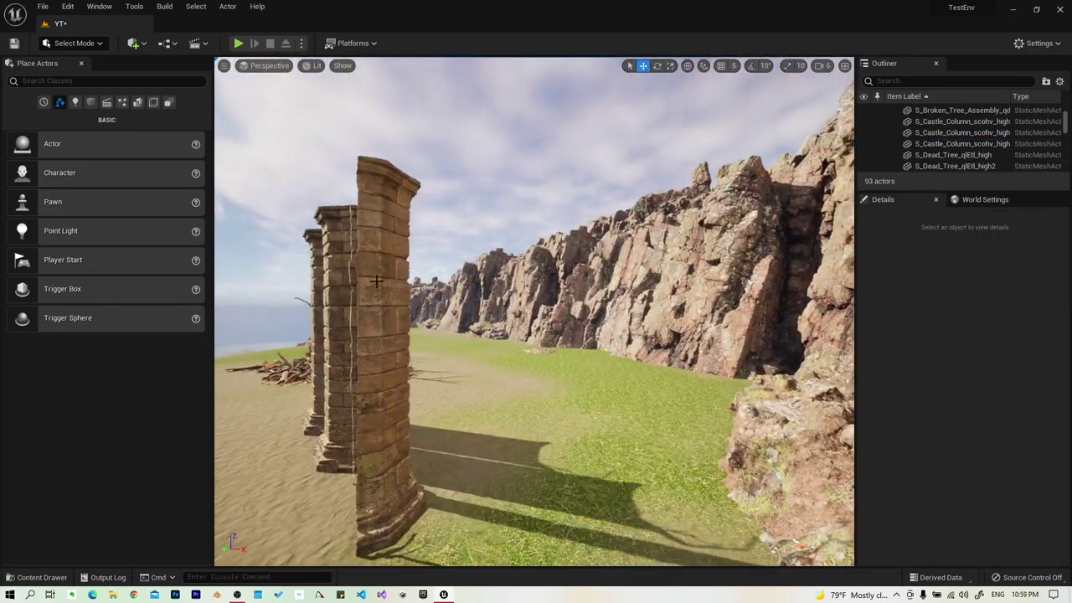
pyautogui.click(376, 280)
pyautogui.press('Delete')
pyautogui.click(361, 285)
pyautogui.press('Delete')
pyautogui.moveTo(360, 285); pyautogui.dragTo(492, 337, button='right')
pyautogui.click(493, 337)
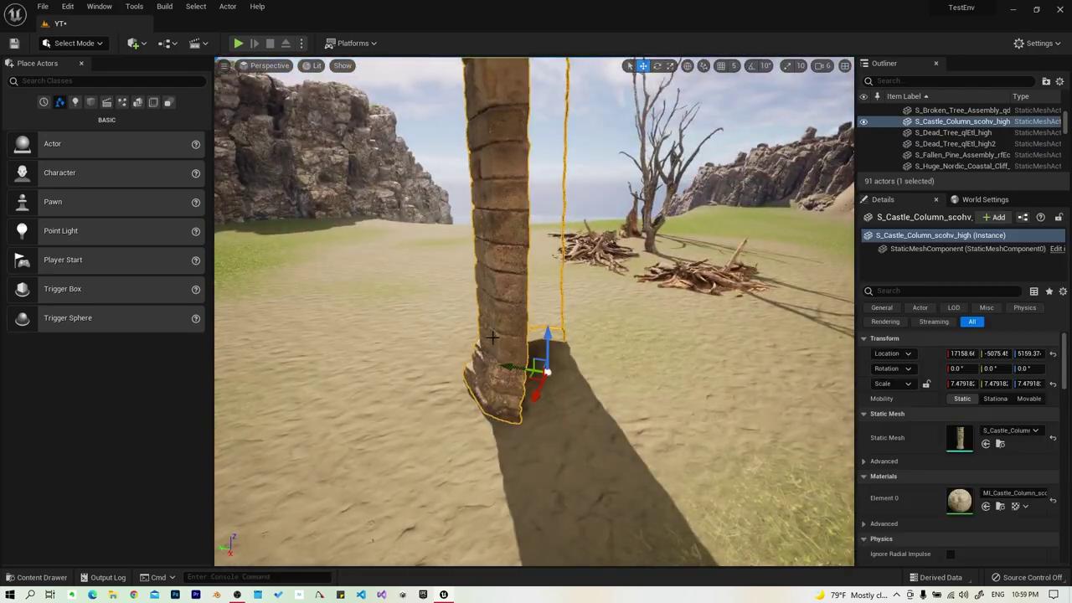
pyautogui.press('Escape')
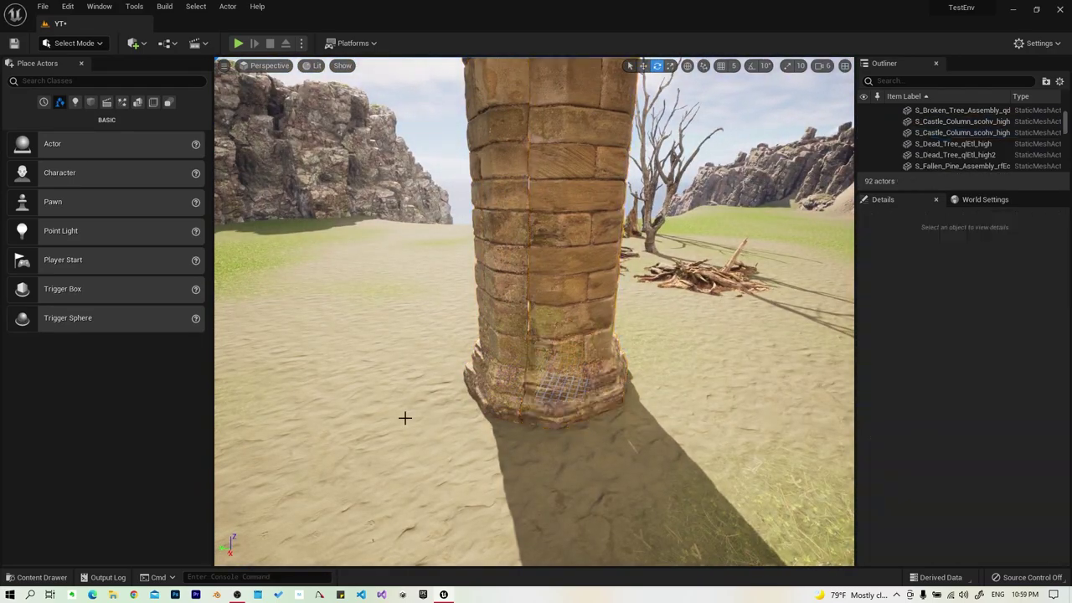
# Alt-drag duplicates of the column with the move gizmo to build a row of five
pyautogui.press('w')
pyautogui.click(557, 390)
pyautogui.moveTo(504, 366); pyautogui.dragTo(637, 335, button='right')
pyautogui.keyDown('ctrl'); pyautogui.click(593, 377); pyautogui.keyUp('ctrl')
pyautogui.click(621, 345)
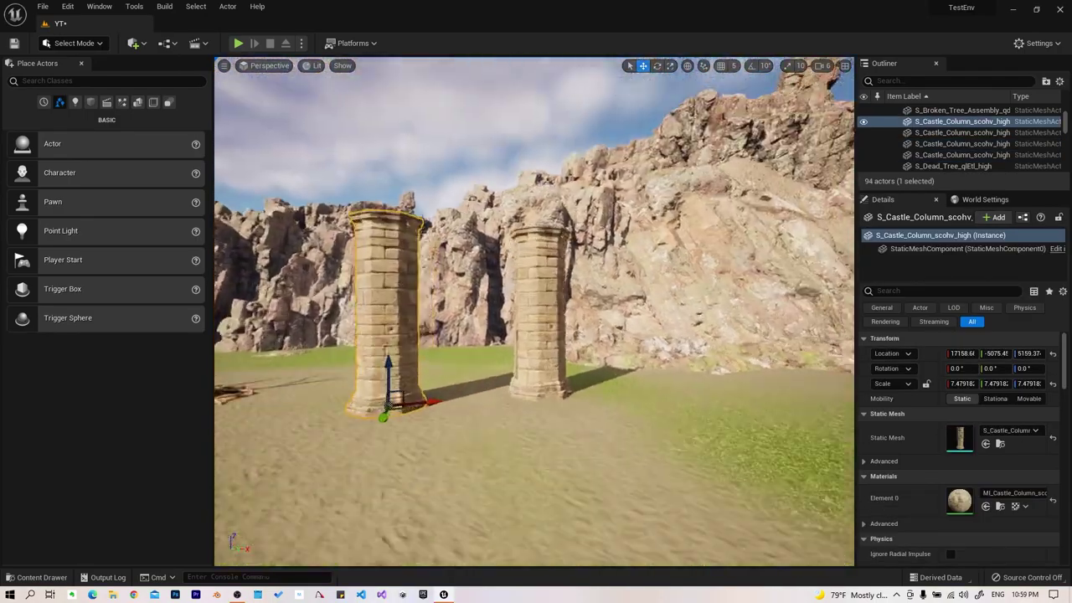
pyautogui.moveTo(560, 357); pyautogui.dragTo(560, 357, button='right')
pyautogui.keyDown('ctrl'); pyautogui.click(559, 357); pyautogui.keyUp('ctrl')
# Review the five-column row from the side and fine-tune two columns against the cliffs
pyautogui.moveTo(342, 378); pyautogui.dragTo(483, 338, button='right')
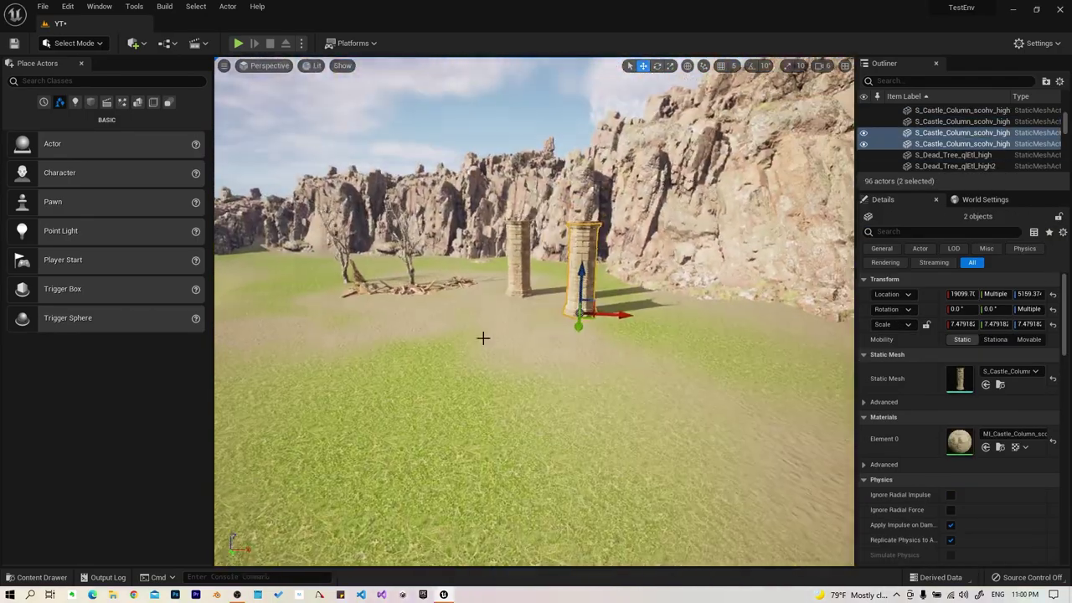
pyautogui.moveTo(564, 361); pyautogui.dragTo(469, 360, button='right')
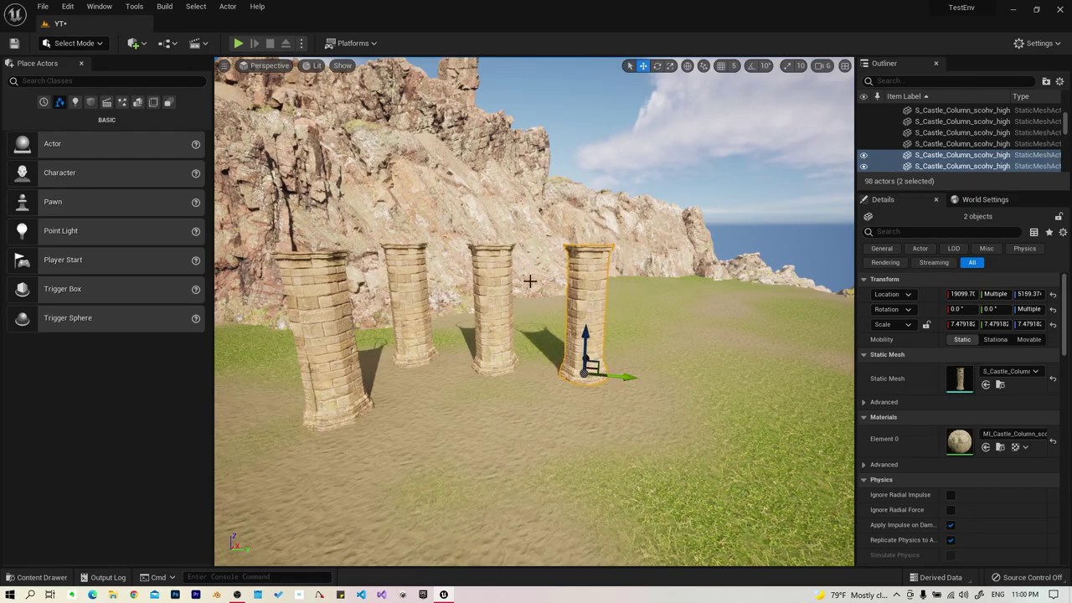
pyautogui.click(665, 452)
pyautogui.scroll(-3, 665, 452)
pyautogui.moveTo(665, 453); pyautogui.dragTo(665, 452, button='right')
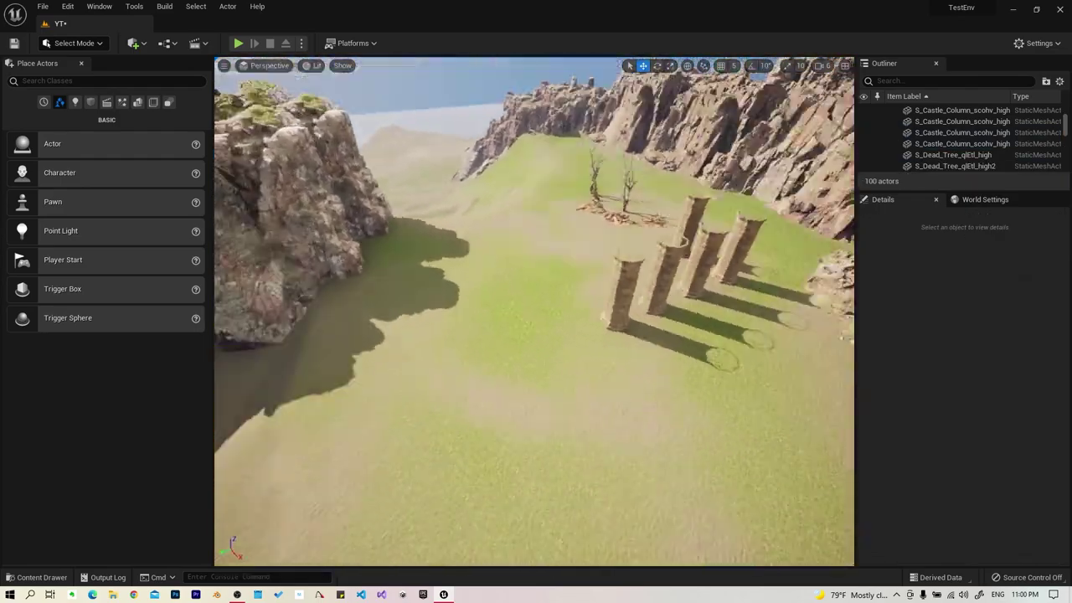
pyautogui.moveTo(536, 335); pyautogui.dragTo(536, 335, button='right')
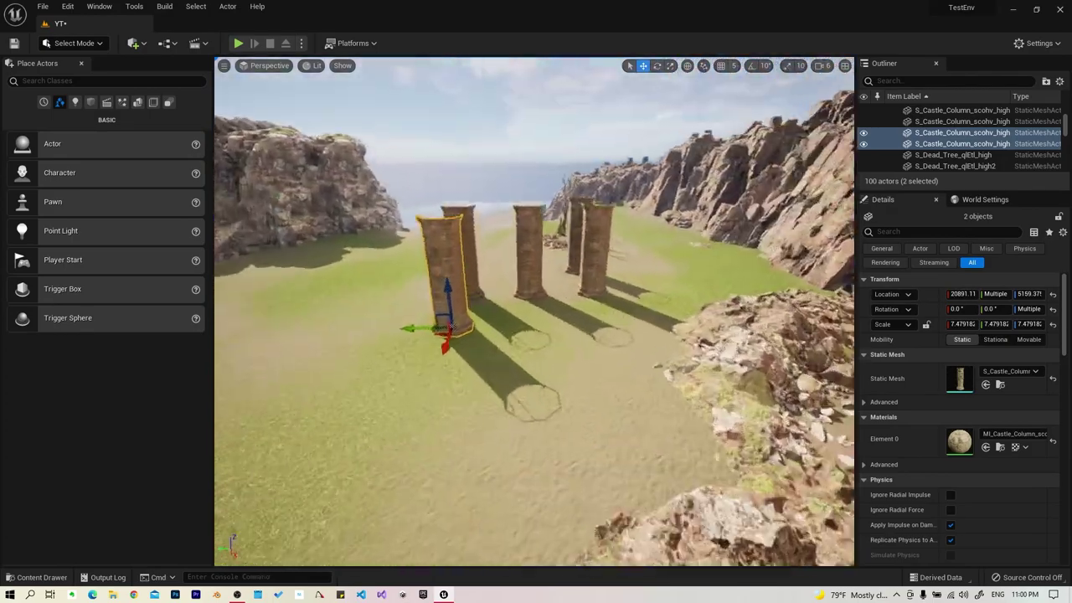
pyautogui.moveTo(482, 336); pyautogui.dragTo(483, 336, button='right')
pyautogui.click(583, 374)
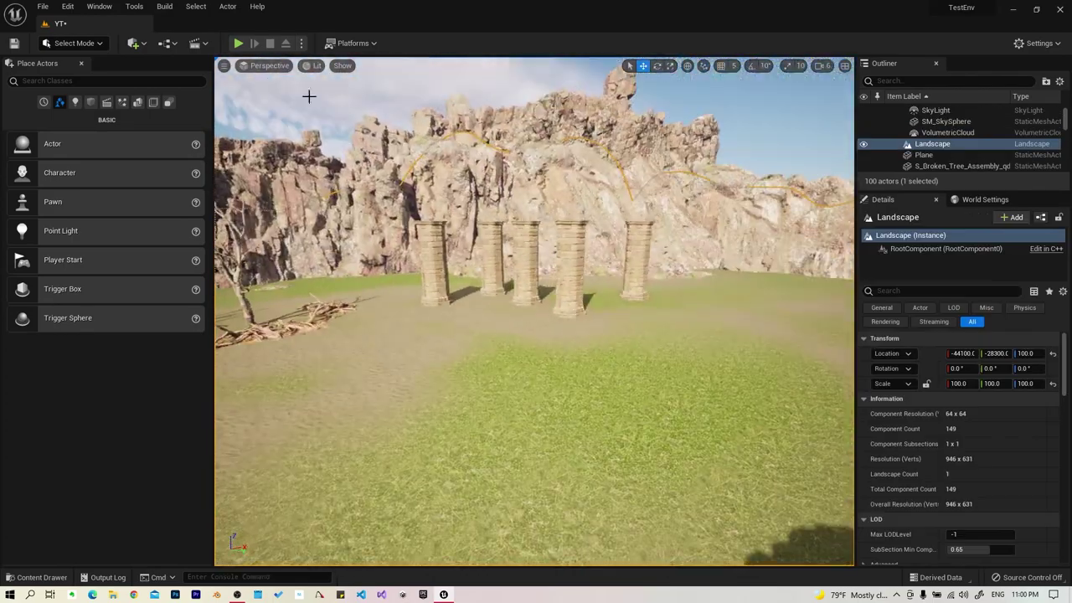
# Play-test walking forward to the column row, then stop and open the Megascans 3D_Assets library
pyautogui.hotkey('alt', 'p')
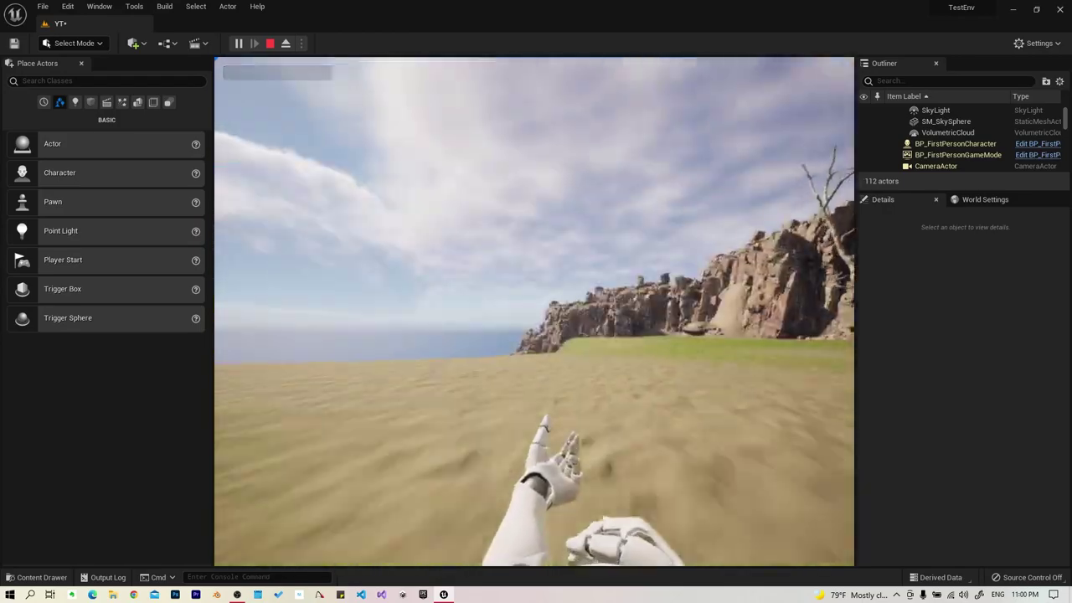
pyautogui.press('w')
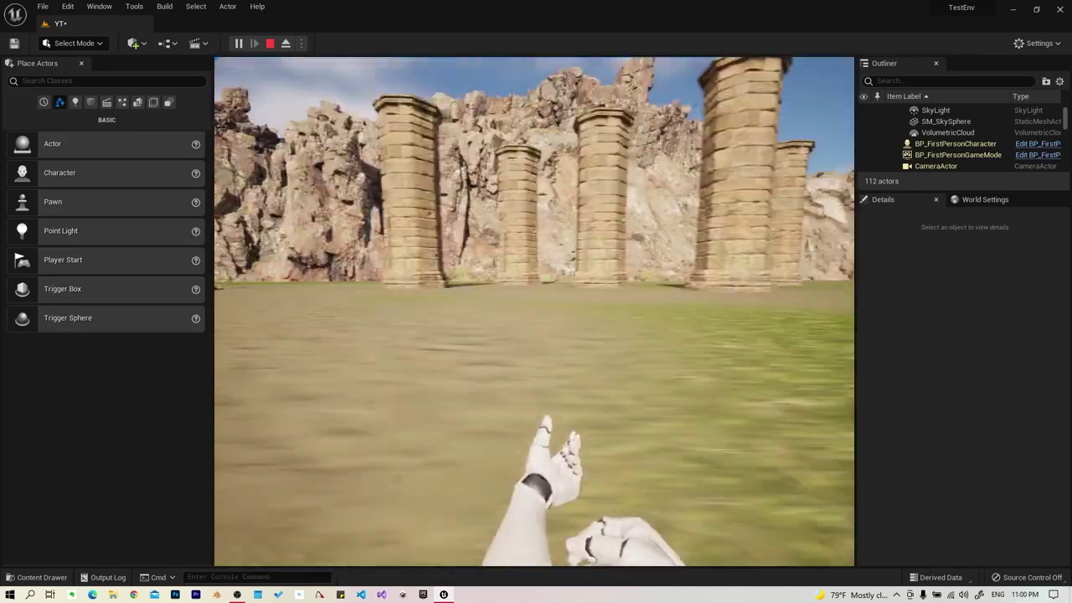
pyautogui.press('Escape')
pyautogui.hotkey('ctrl', 'space')
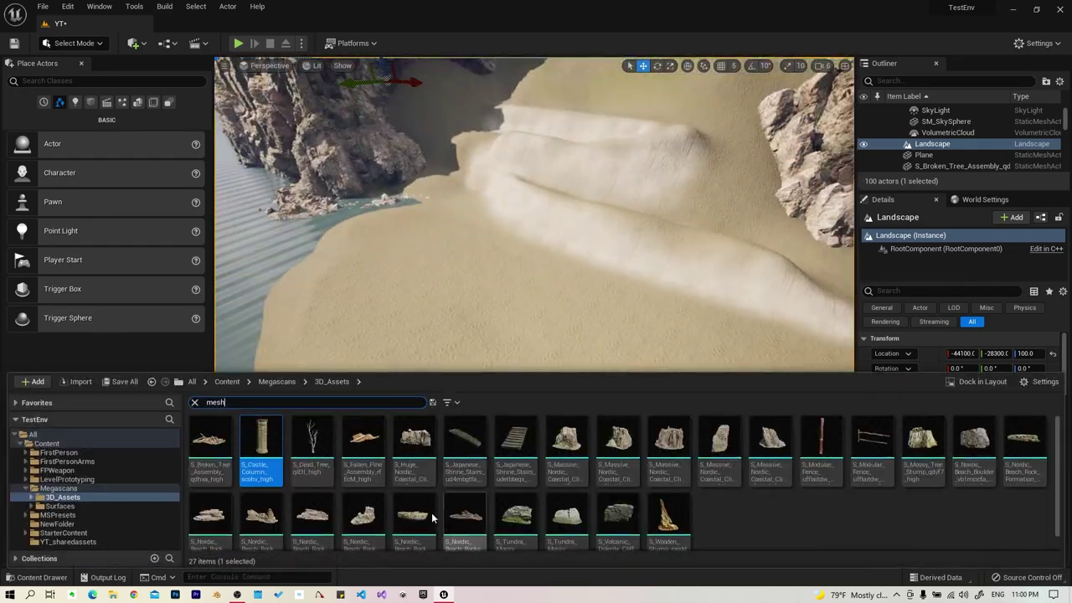
# Slide the first Nordic beach rock slightly along the sand
pyautogui.scroll(-1, 534, 312)
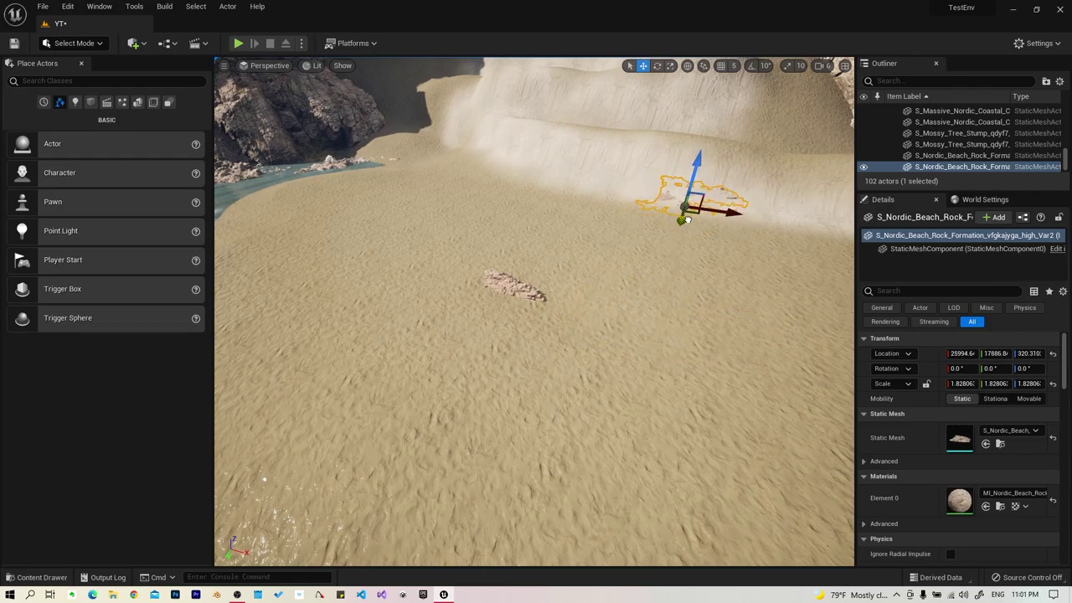
pyautogui.moveTo(685, 219); pyautogui.dragTo(648, 322)
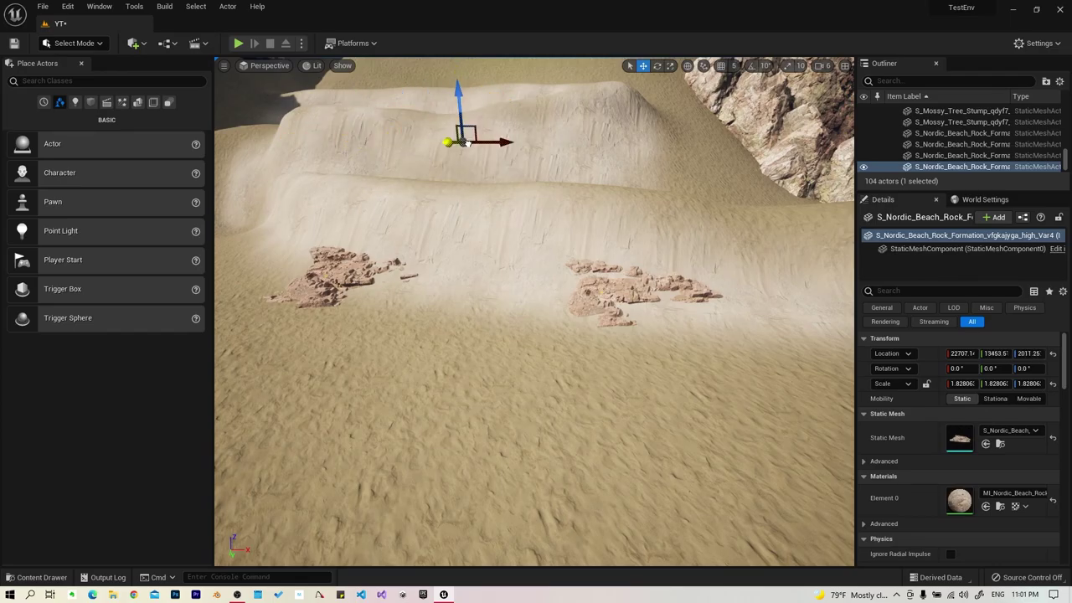
pyautogui.moveTo(467, 142); pyautogui.dragTo(501, 321, button='right')
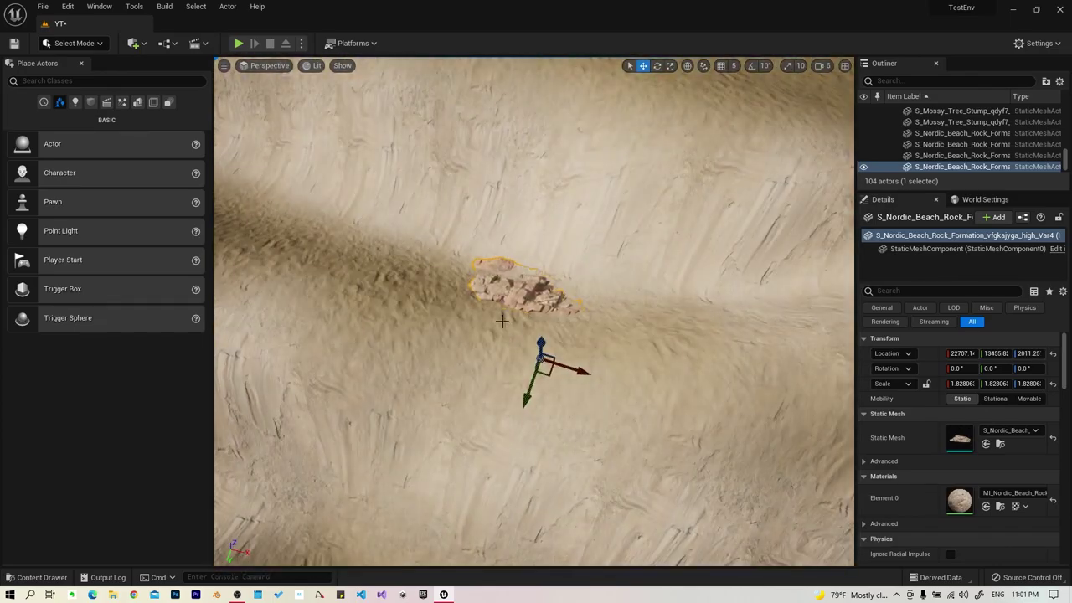
pyautogui.scroll(-5, 502, 321)
pyautogui.press('Escape')
pyautogui.moveTo(385, 391); pyautogui.dragTo(610, 455, button='right')
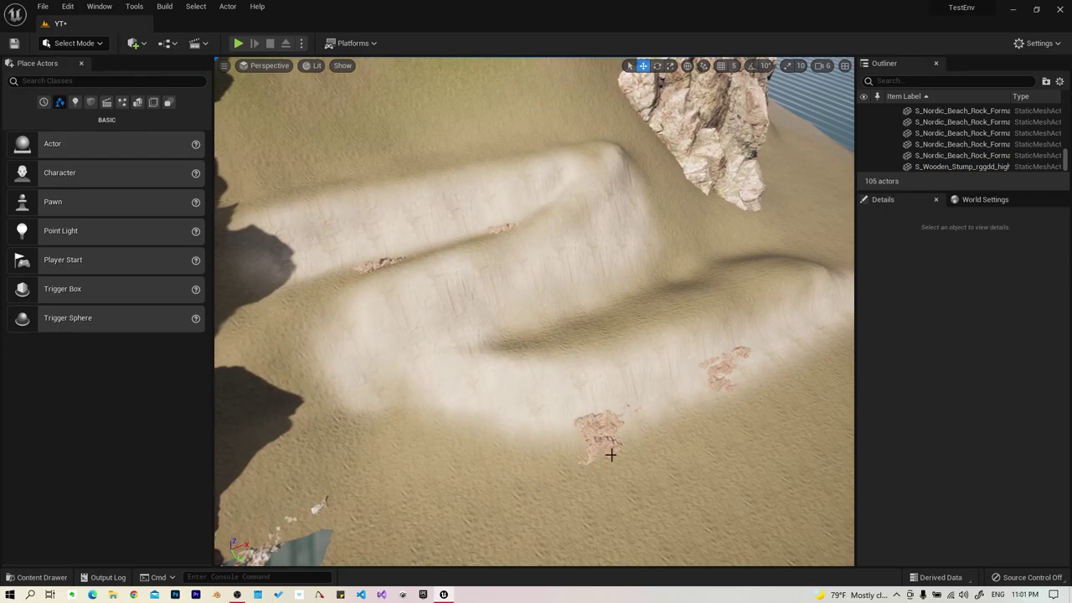
# Paste a copy of the beach rock and rotate a rock sitting on the dune
pyautogui.hotkey('ctrl', 'v')
pyautogui.press('Escape')
pyautogui.moveTo(577, 319)
pyautogui.mouseDown(button='right')
pyautogui.moveTo(434, 506)
pyautogui.moveTo(469, 276)
pyautogui.moveTo(501, 381)
pyautogui.mouseUp(button='right')
pyautogui.click(435, 506)
pyautogui.press('Escape')
pyautogui.click(464, 281)
pyautogui.click(475, 260)
pyautogui.press('Escape')
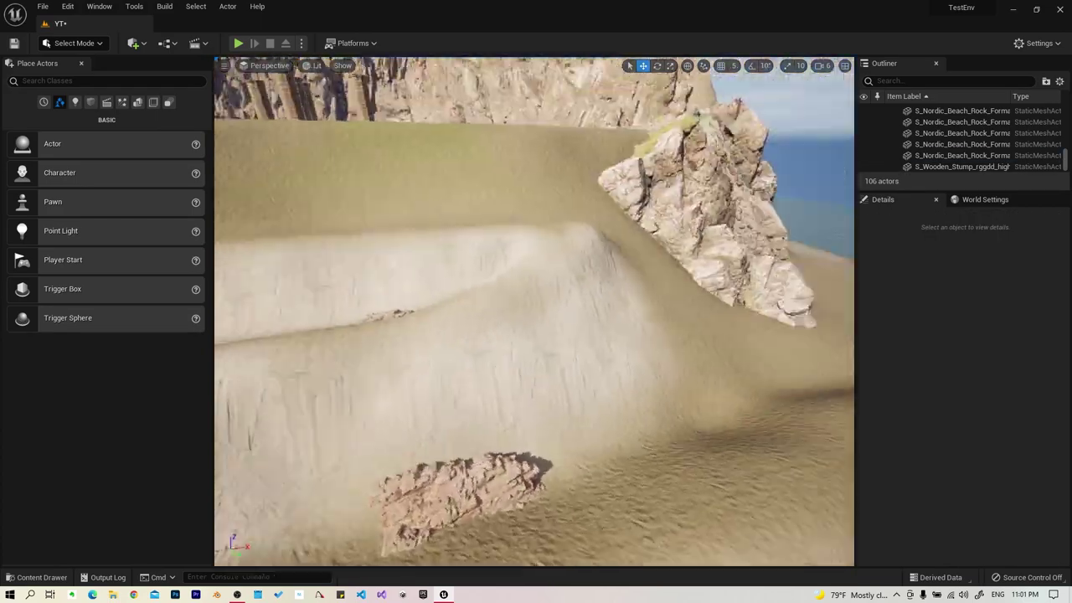
pyautogui.click(501, 380)
pyautogui.press('e')
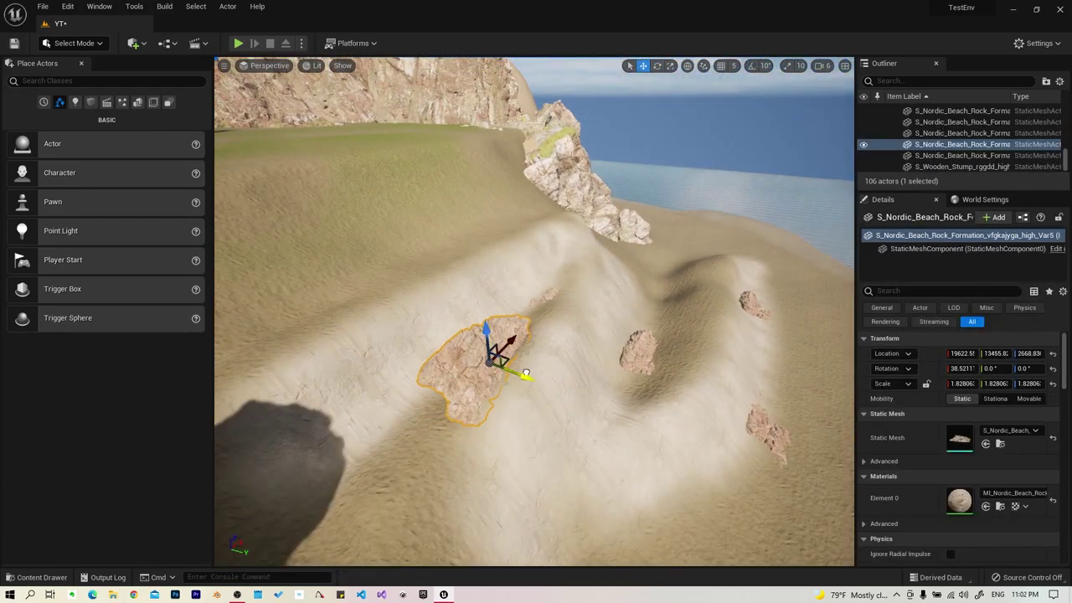
pyautogui.press('Escape')
pyautogui.moveTo(479, 396)
pyautogui.mouseDown(button='right')
pyautogui.moveTo(418, 385)
pyautogui.moveTo(354, 438)
pyautogui.mouseUp(button='right')
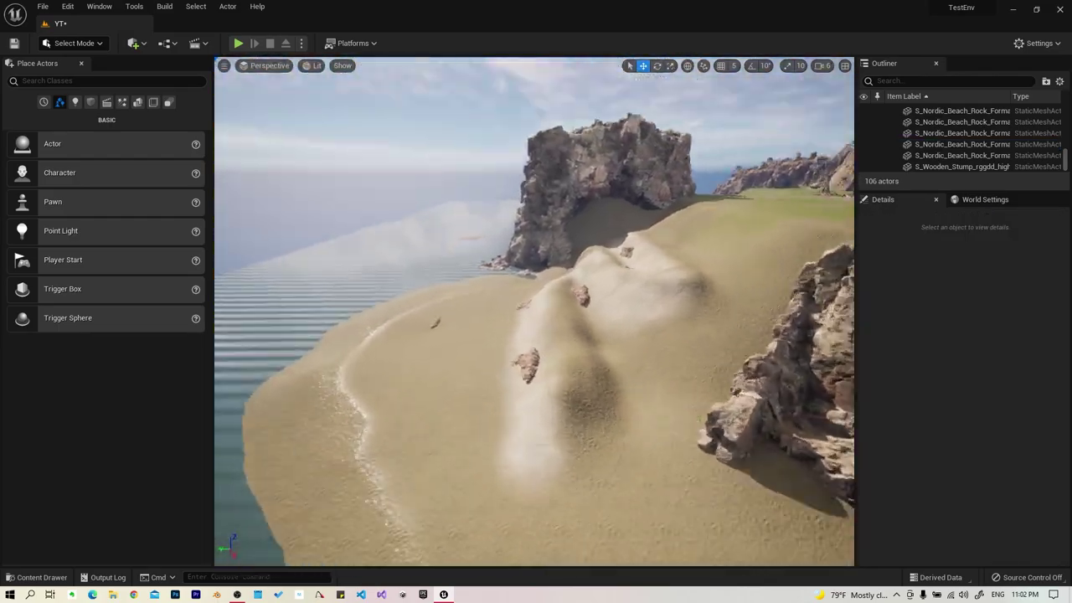
# Place another Nordic beach rock, enlarge it, and move it toward the water's edge
pyautogui.hotkey('ctrl', 'space')
pyautogui.moveTo(311, 538); pyautogui.dragTo(507, 370)
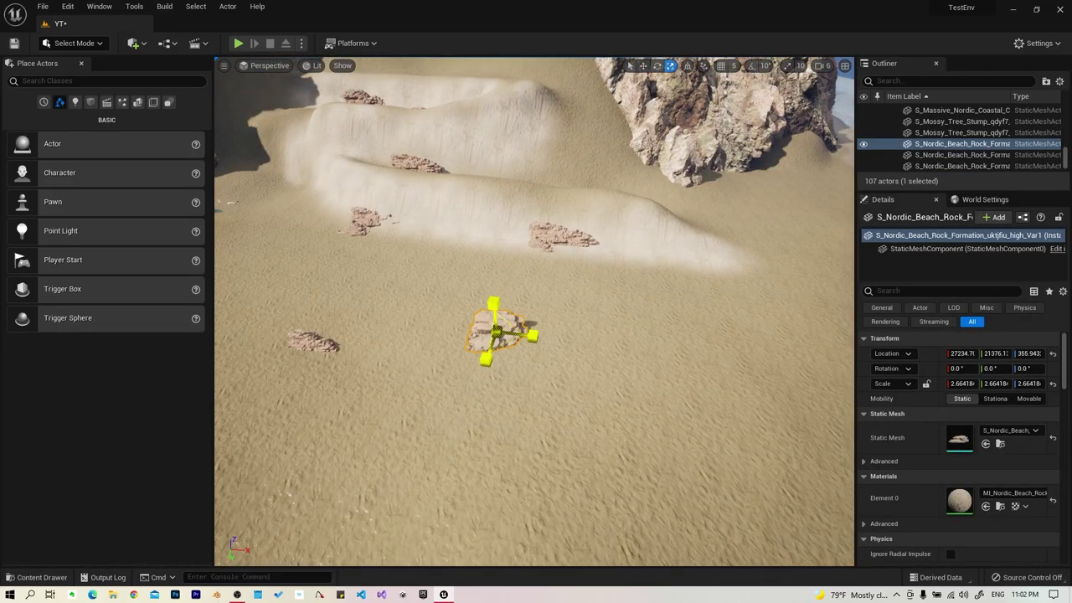
pyautogui.moveTo(497, 333); pyautogui.dragTo(511, 327)
pyautogui.press('Escape')
pyautogui.moveTo(511, 326); pyautogui.dragTo(520, 310, button='right')
pyautogui.click(503, 297)
pyautogui.press('w')
pyautogui.press('Escape')
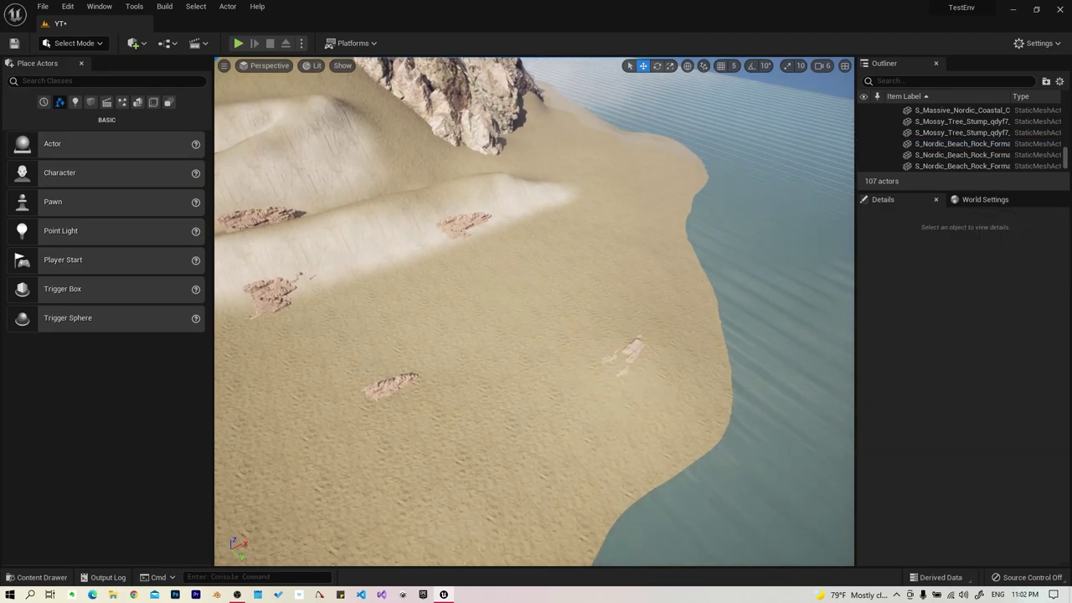
pyautogui.moveTo(685, 322); pyautogui.dragTo(541, 352, button='right')
pyautogui.click(541, 352)
pyautogui.moveTo(541, 352); pyautogui.dragTo(541, 370)
pyautogui.moveTo(536, 301); pyautogui.dragTo(503, 318, button='right')
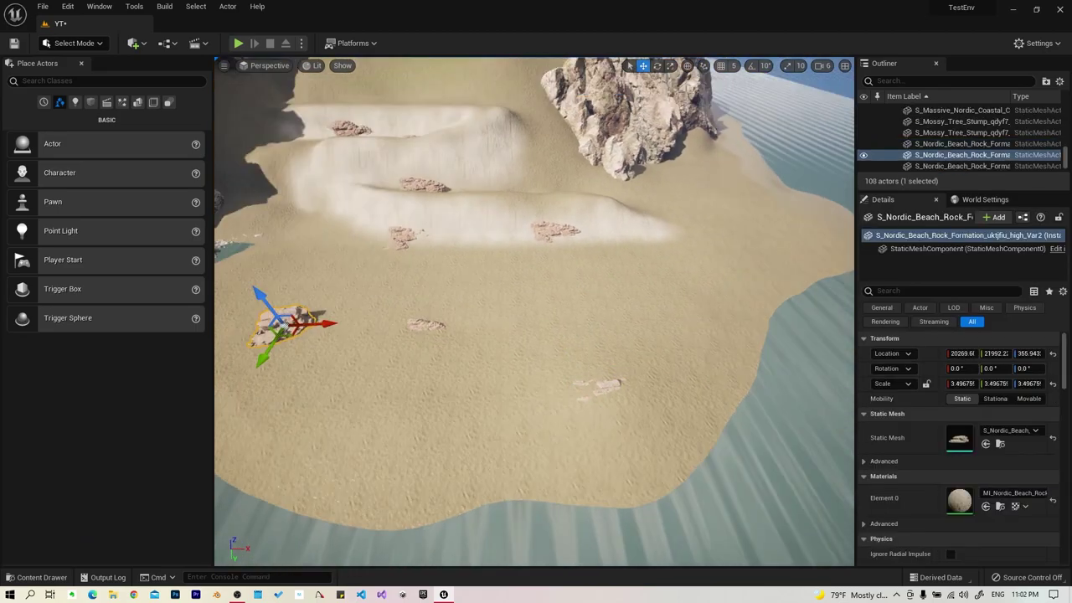
pyautogui.moveTo(263, 311); pyautogui.dragTo(576, 335)
pyautogui.press('Escape')
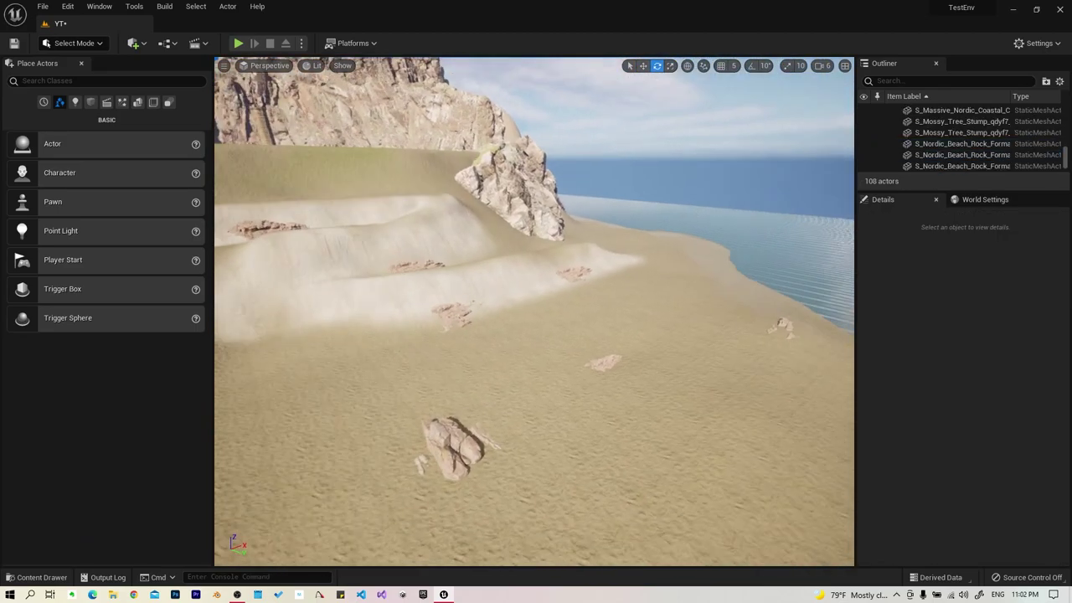
# Drop a further beach rock formation onto the sand, then reposition and rotate it
pyautogui.moveTo(637, 357); pyautogui.dragTo(508, 397, button='right')
pyautogui.hotkey('ctrl', 'space')
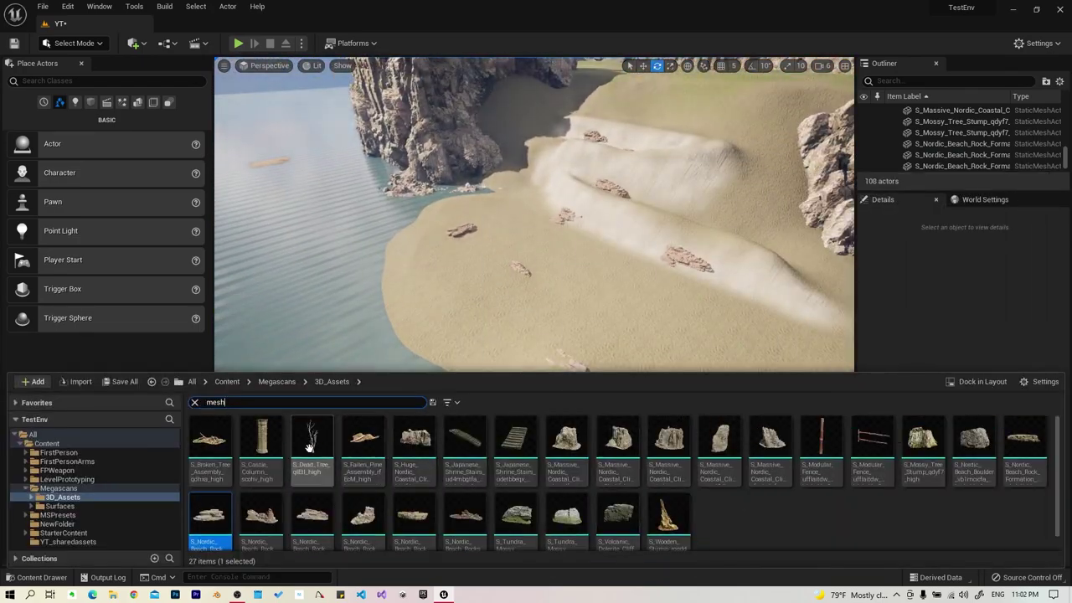
pyautogui.moveTo(209, 515); pyautogui.dragTo(624, 327)
pyautogui.hotkey('ctrl', 'z')
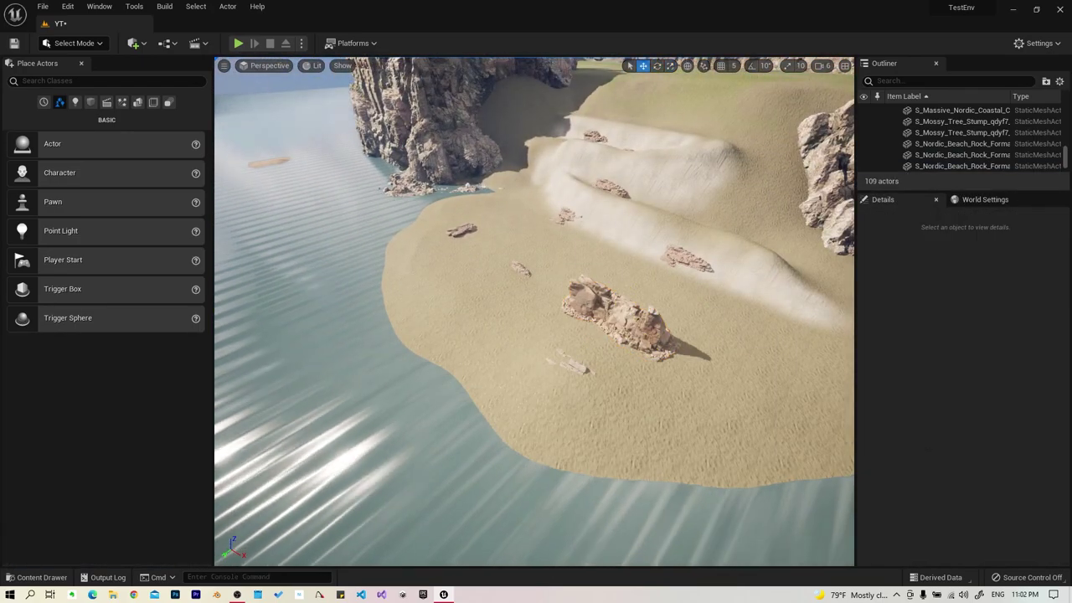
pyautogui.moveTo(624, 327); pyautogui.dragTo(534, 277, button='right')
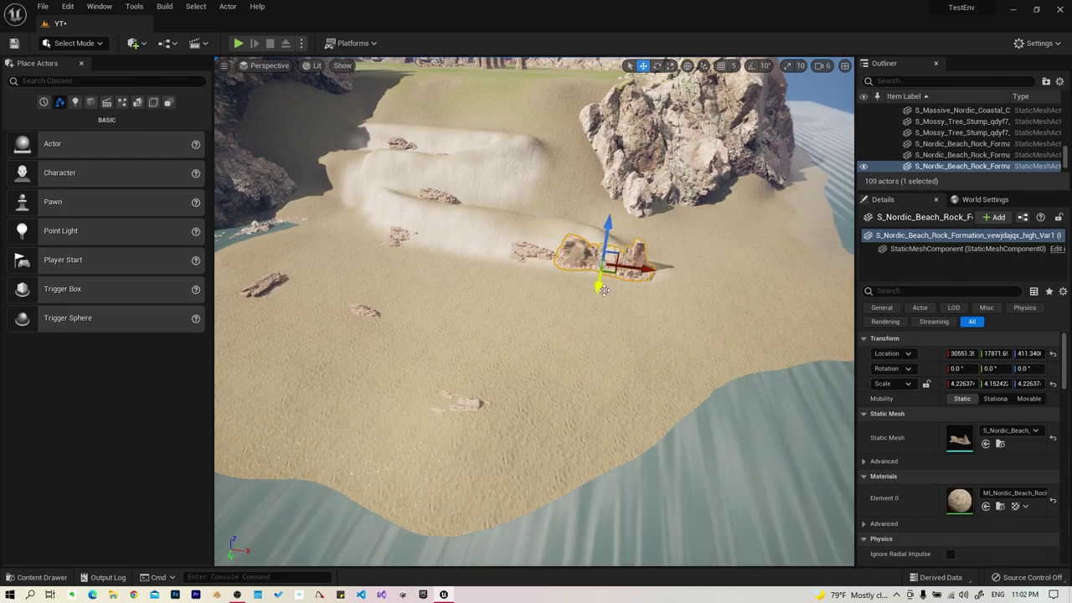
pyautogui.moveTo(481, 424); pyautogui.dragTo(687, 328, button='right')
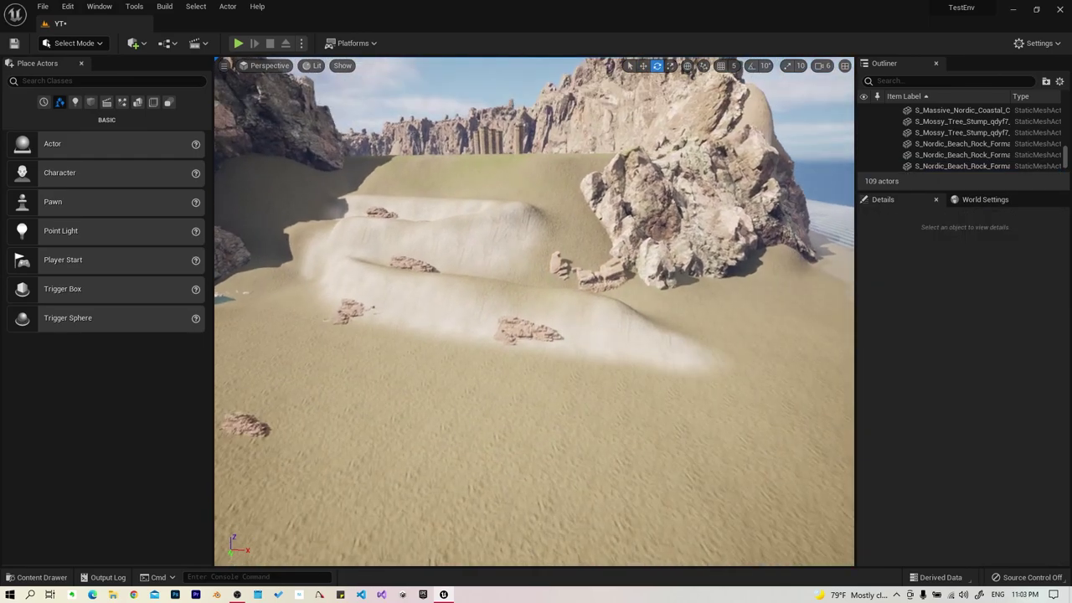
pyautogui.press('w')
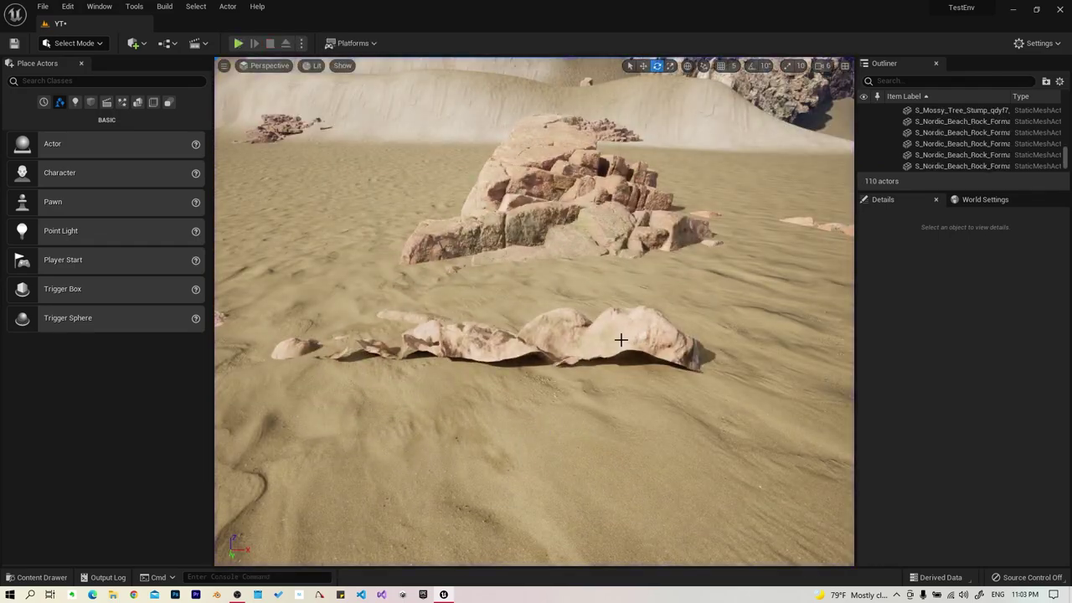
# Select the tilted beach rock in the sand, then deselect it
pyautogui.click(620, 339)
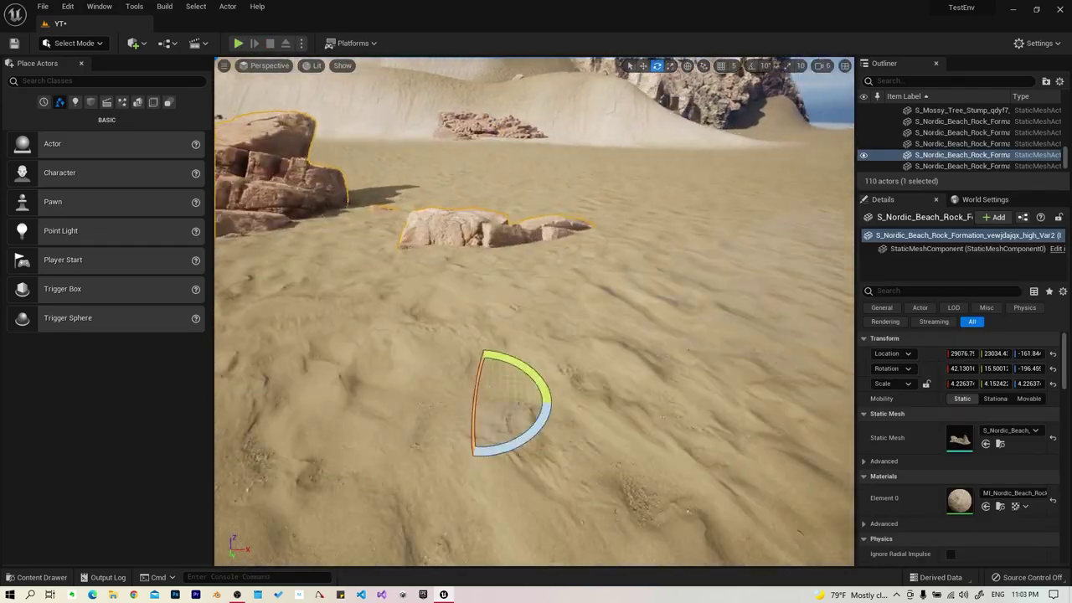
pyautogui.press('Escape')
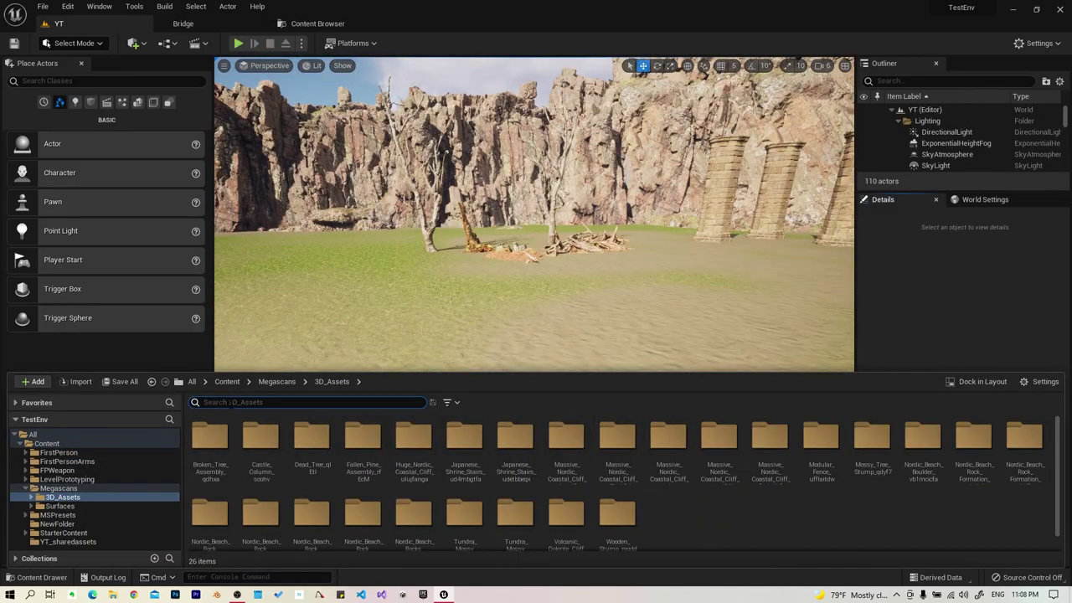
# Drag the selected S_Tundra_Mossy_Boulder meshes from the asset drawer into the meadow
pyautogui.hotkey('ctrl', 'a')
pyautogui.moveTo(514, 482); pyautogui.dragTo(714, 534)
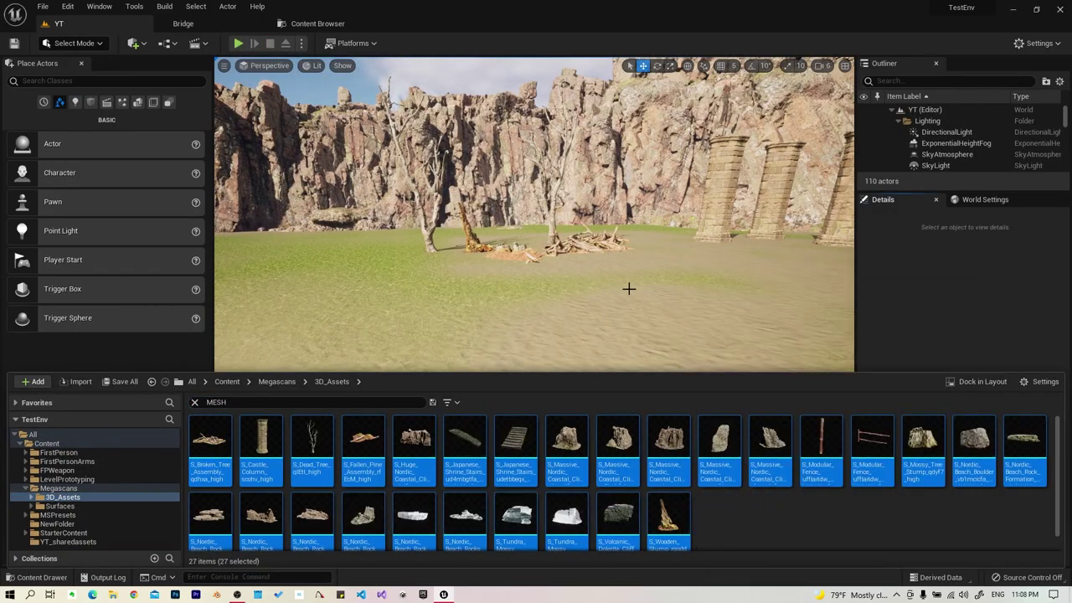
pyautogui.click(629, 288)
pyautogui.moveTo(629, 288)
pyautogui.mouseDown(button='right')
pyautogui.moveTo(433, 319)
pyautogui.moveTo(444, 335)
pyautogui.mouseUp(button='right')
# Scale a boulder, then place another Tundra mossy boulder on the grass and duplicate it alongside
pyautogui.click(416, 343)
pyautogui.press('r')
pyautogui.hotkey('ctrl', 'space')
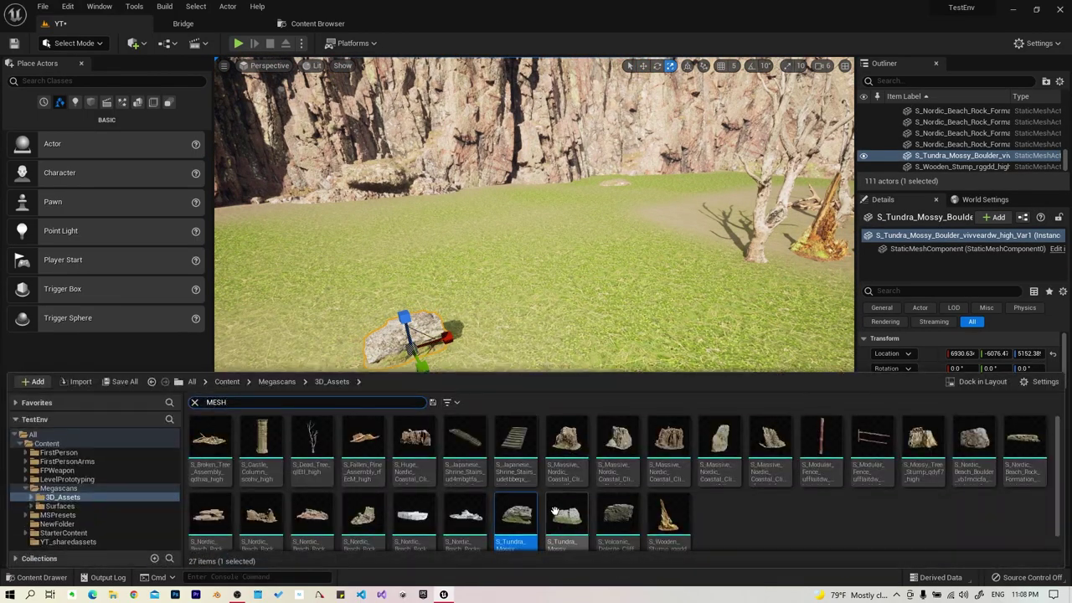
pyautogui.moveTo(444, 509); pyautogui.dragTo(498, 380)
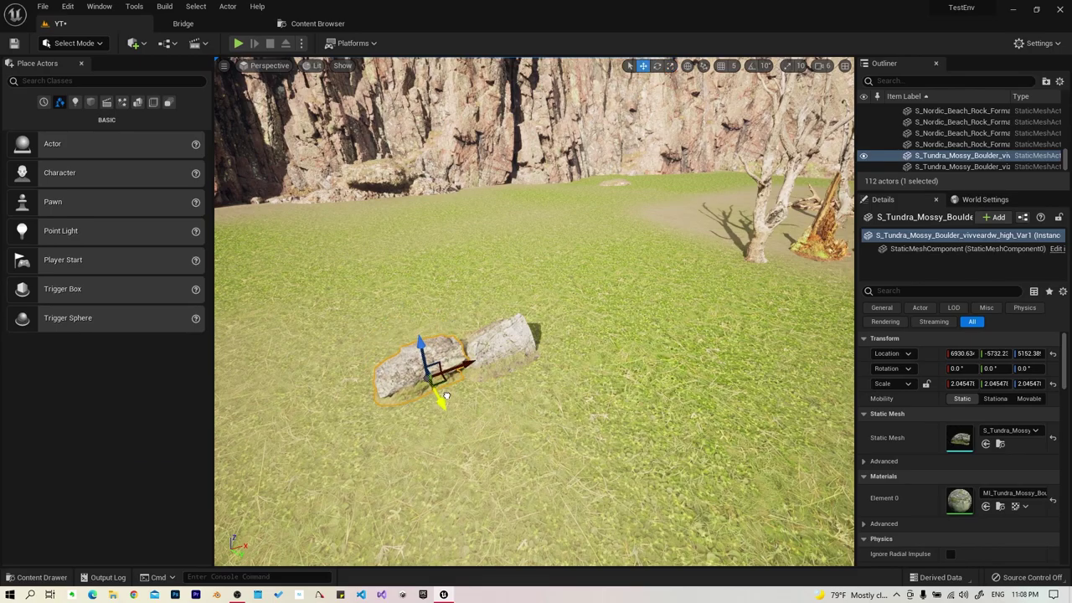
pyautogui.keyDown('alt'); pyautogui.moveTo(490, 360); pyautogui.dragTo(522, 355); pyautogui.keyUp('alt')
pyautogui.moveTo(522, 354); pyautogui.dragTo(545, 405, button='right')
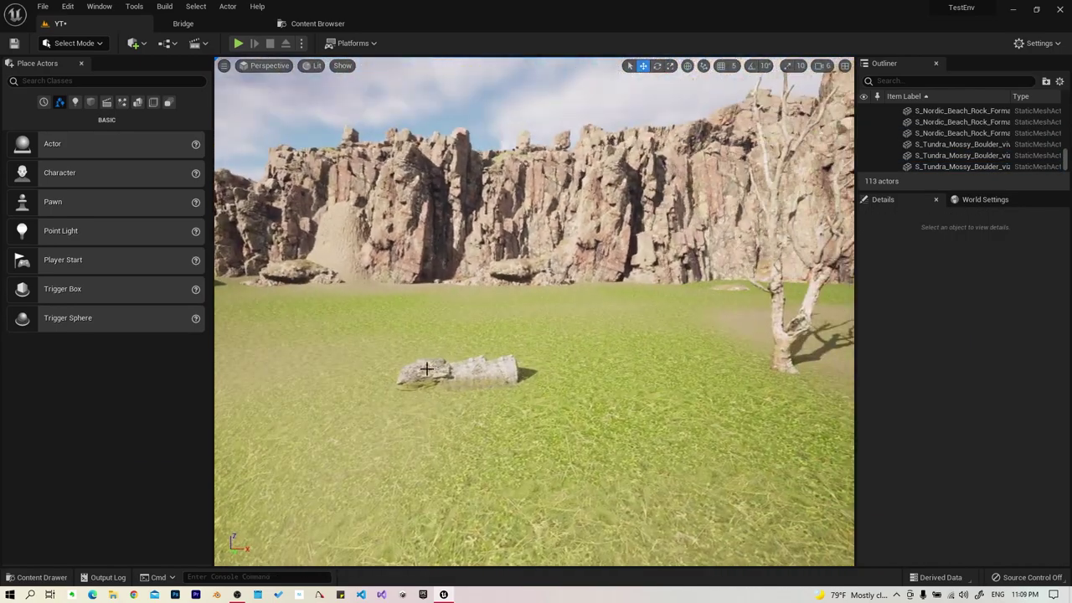
# Select the new boulders and review them from both sides of the meadow
pyautogui.keyDown('ctrl'); pyautogui.click(484, 368); pyautogui.keyUp('ctrl')
pyautogui.keyDown('alt'); pyautogui.moveTo(448, 447); pyautogui.dragTo(596, 336); pyautogui.keyUp('alt')
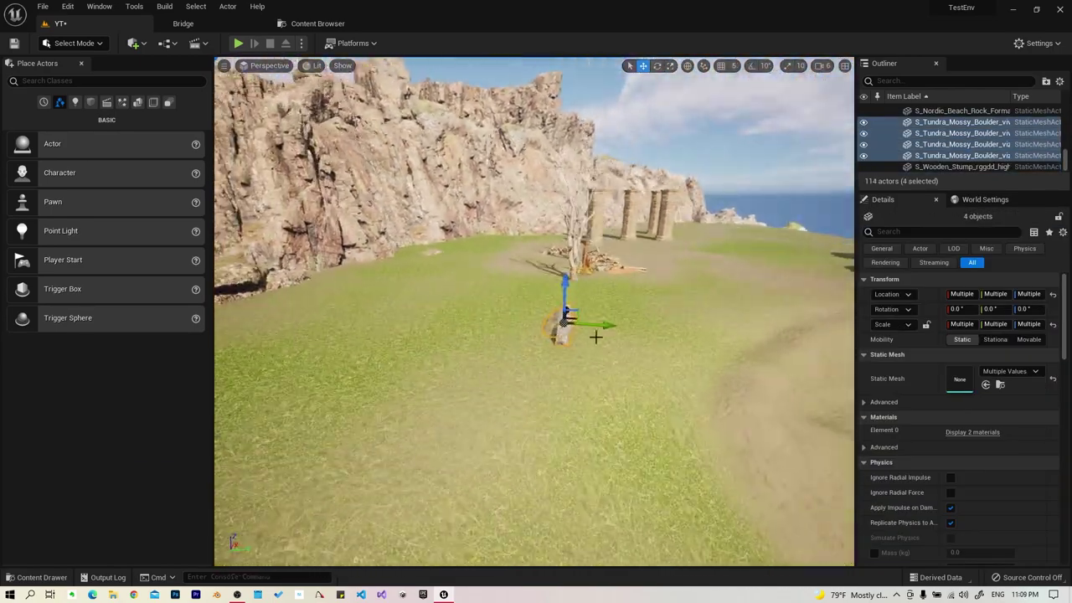
pyautogui.click(352, 339)
pyautogui.keyDown('alt'); pyautogui.moveTo(352, 339); pyautogui.dragTo(414, 340); pyautogui.keyUp('alt')
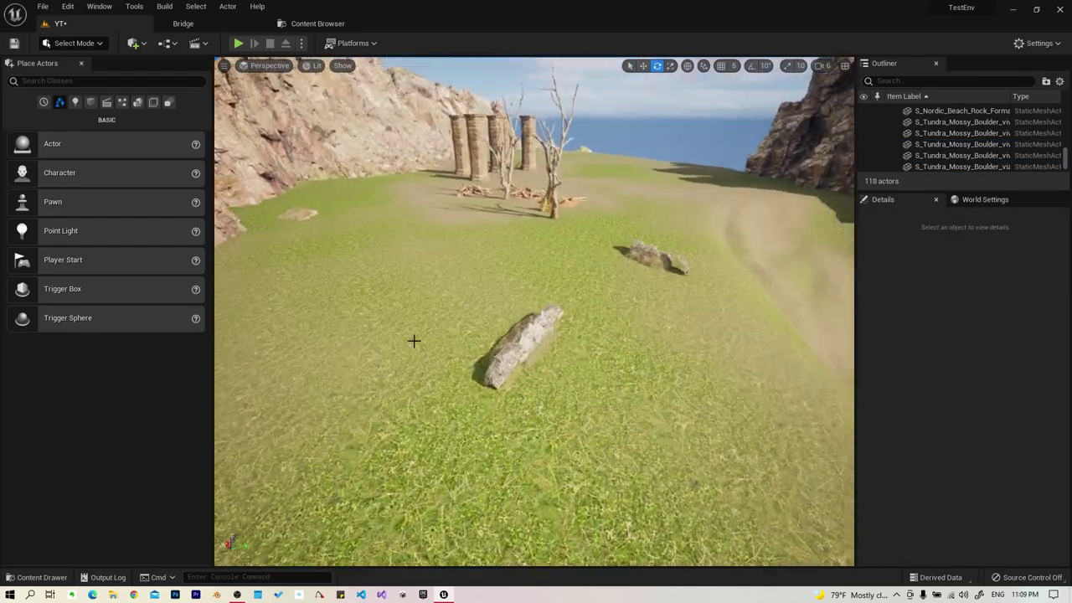
pyautogui.click(526, 343)
pyautogui.press('w')
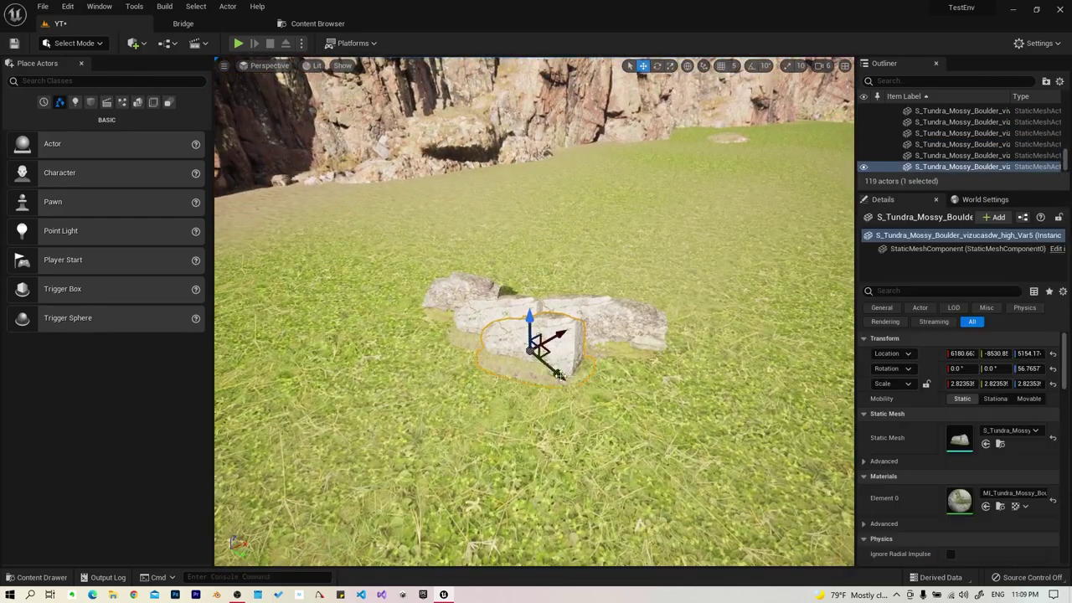
# Rotate a boulder and Alt-drag a duplicate to a new spot on the grass
pyautogui.press('e')
pyautogui.moveTo(608, 371); pyautogui.dragTo(608, 419)
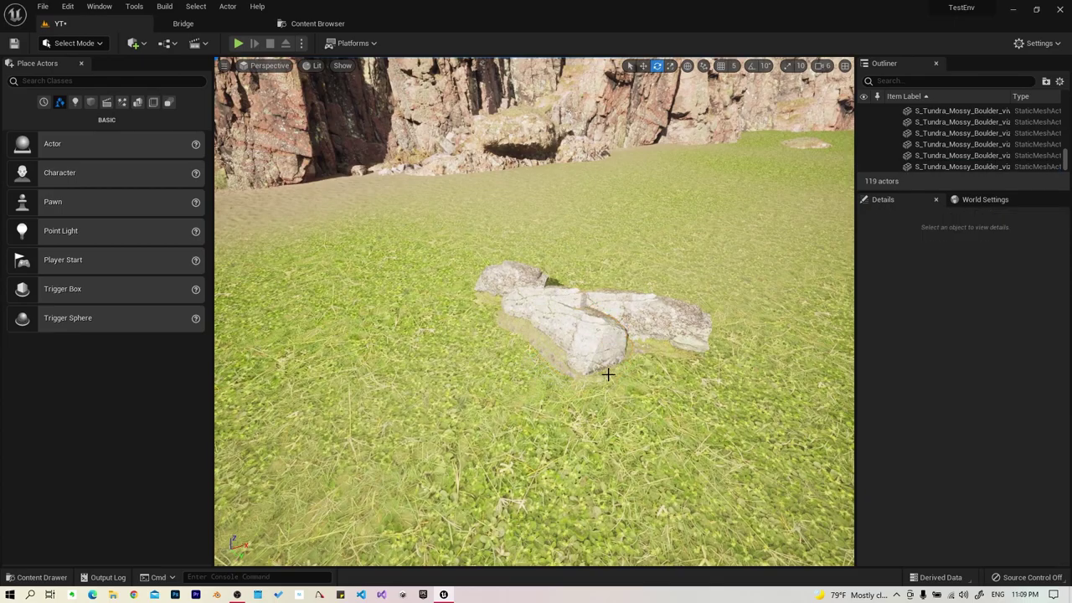
pyautogui.click(619, 342)
pyautogui.press('w')
pyautogui.press('f')
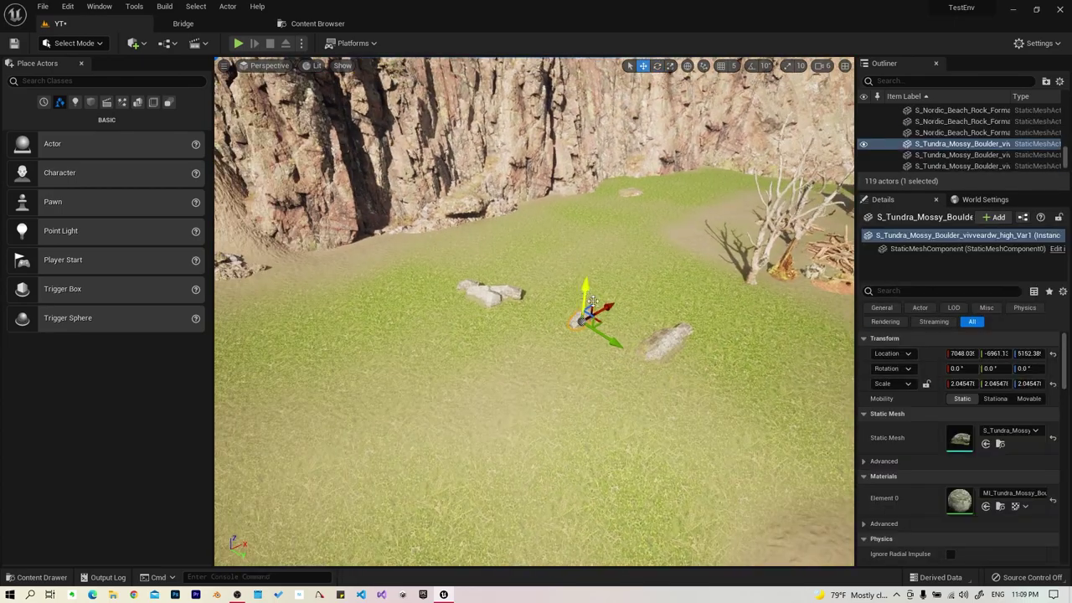
pyautogui.keyDown('alt'); pyautogui.moveTo(663, 351); pyautogui.dragTo(605, 308); pyautogui.keyUp('alt')
# Paste another mossy boulder copy into the meadow and select a boulder for rotating
pyautogui.click(571, 333)
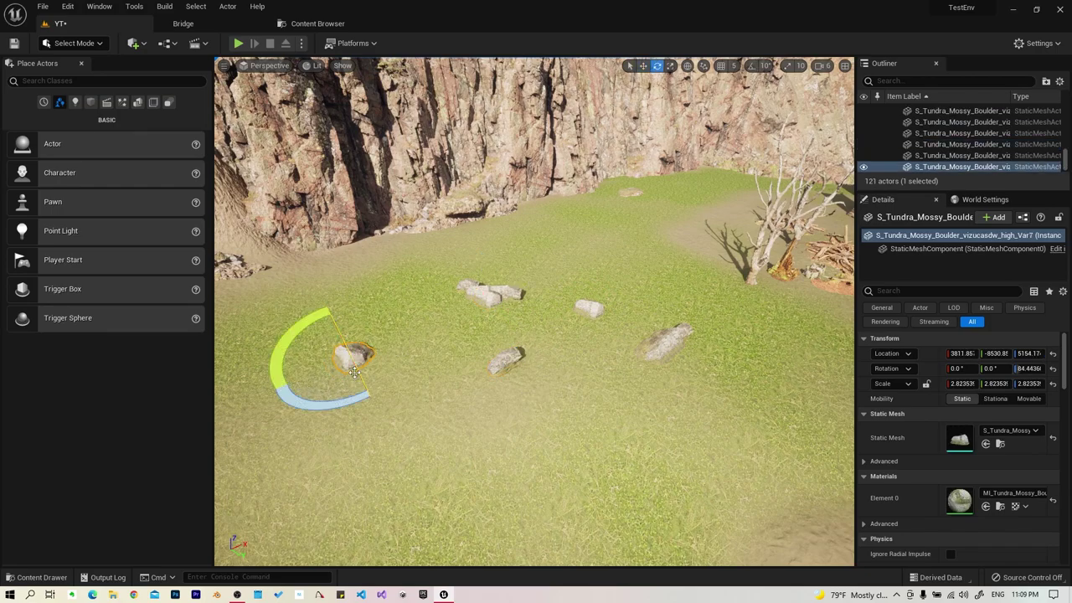
pyautogui.click(340, 326)
pyautogui.hotkey('ctrl', 'v')
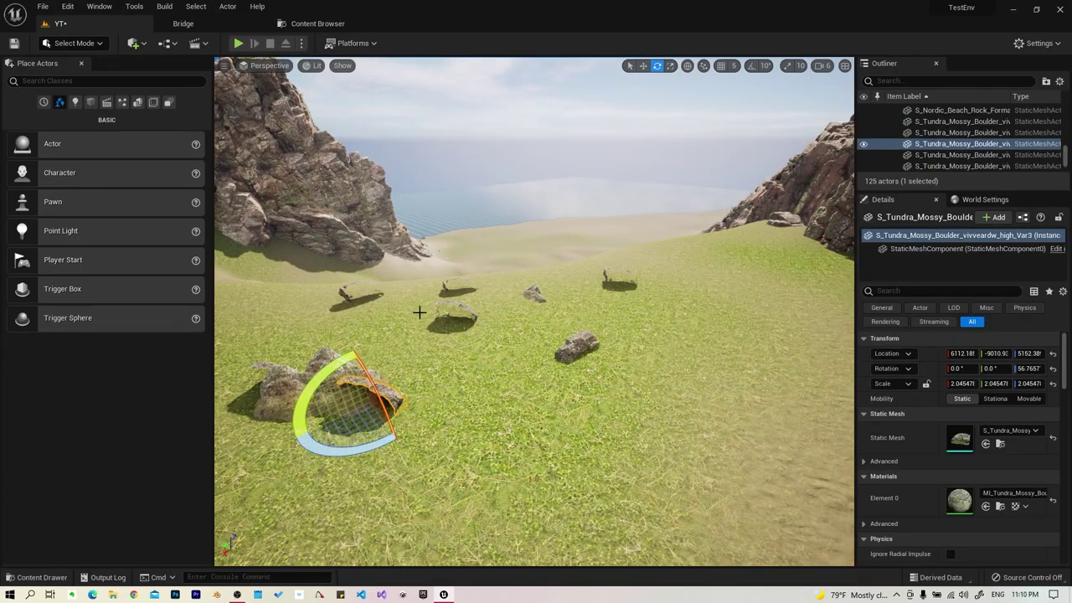
pyautogui.click(452, 316)
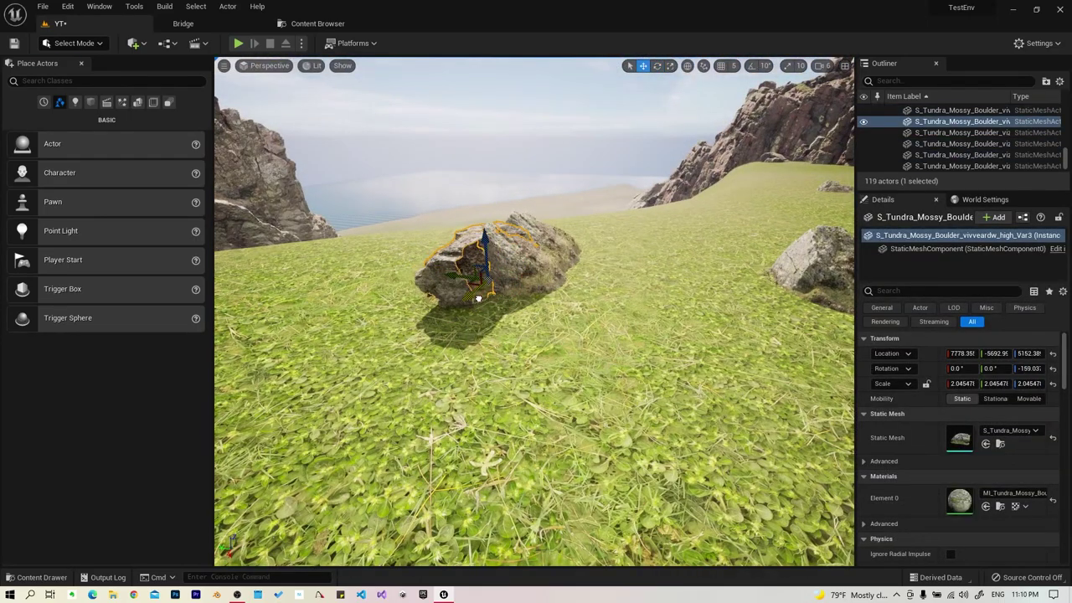
# Play-test the meadow briefly, then open a mossy boulder's context options and deselect it
pyautogui.hotkey('alt', 'p')
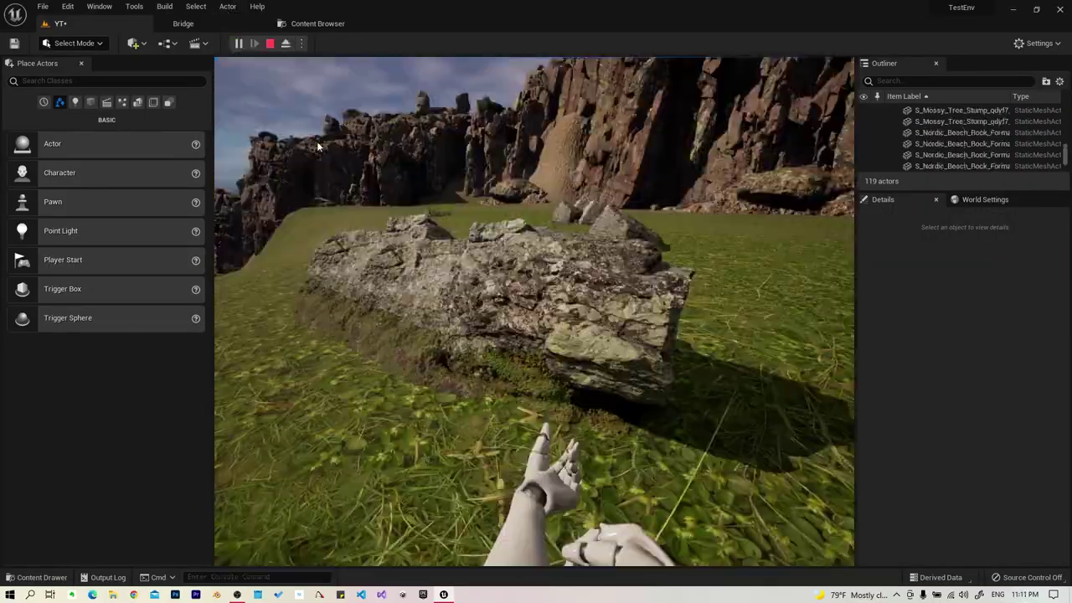
pyautogui.press('Escape')
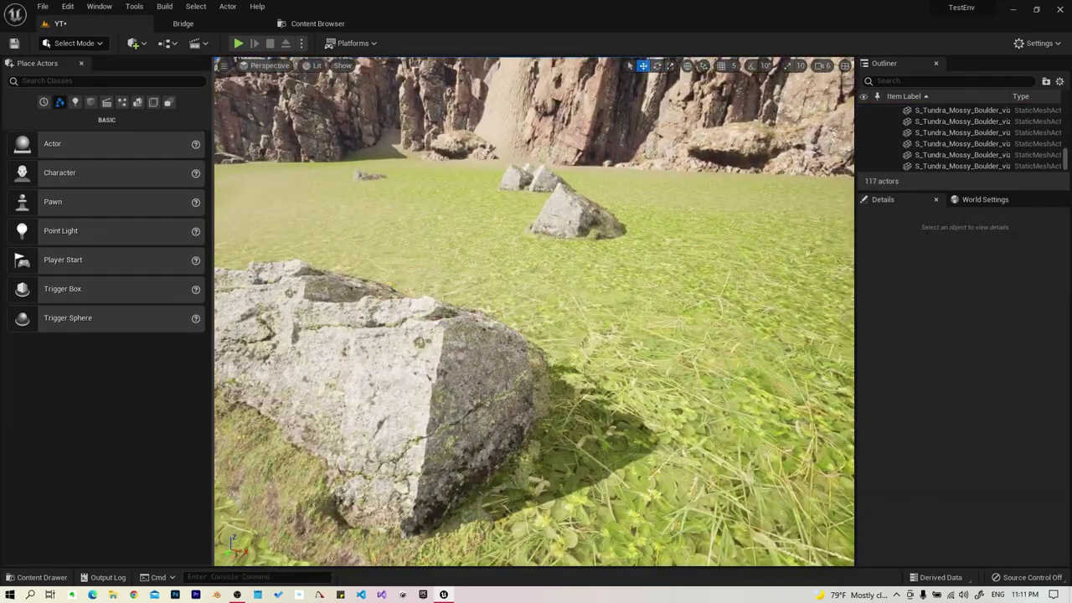
pyautogui.rightClick(362, 316)
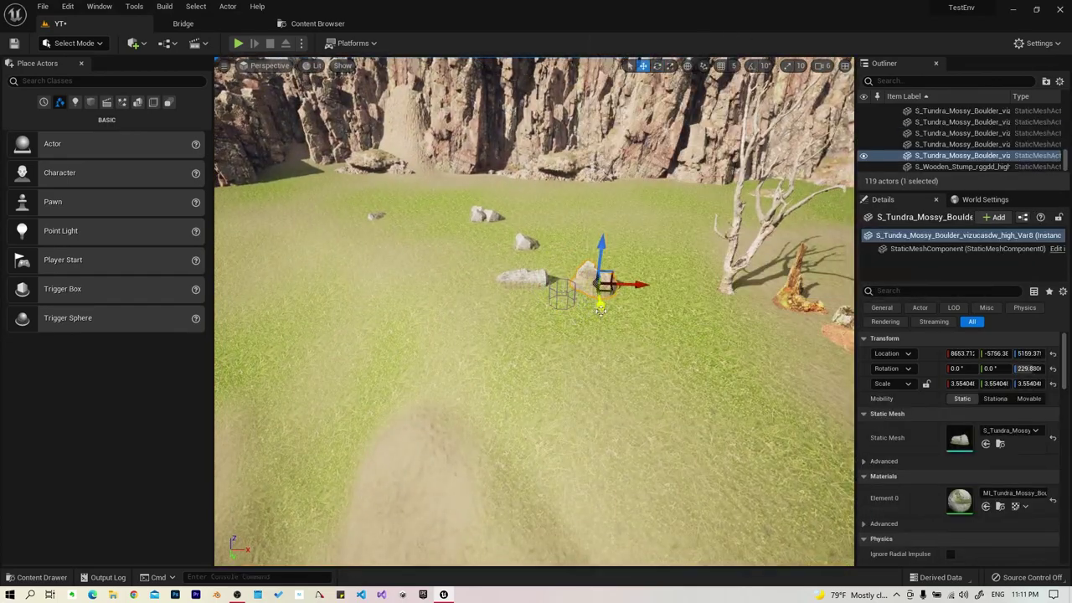
pyautogui.click(600, 347)
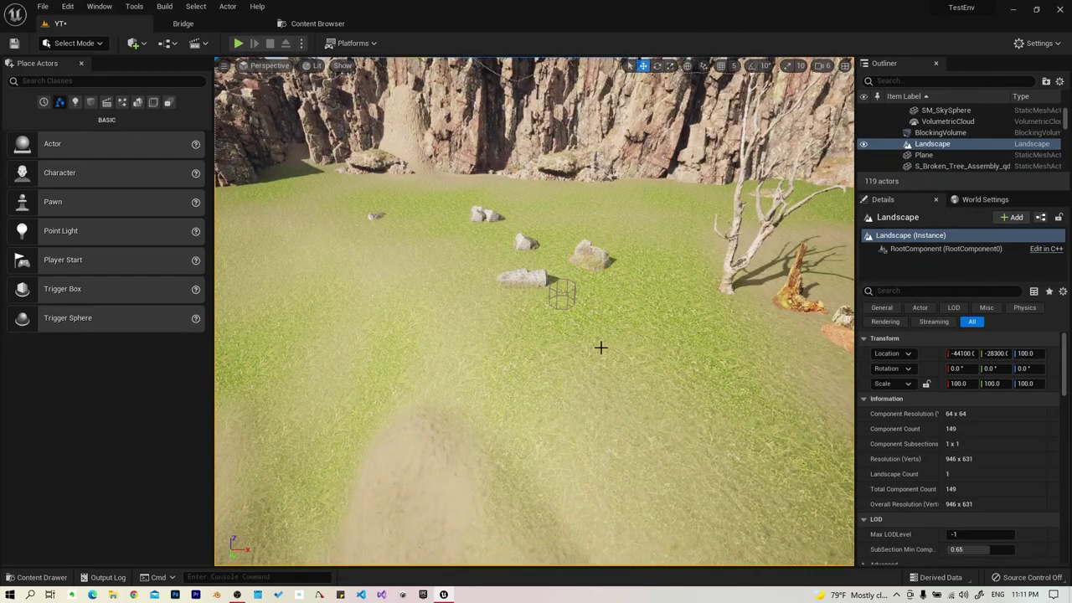
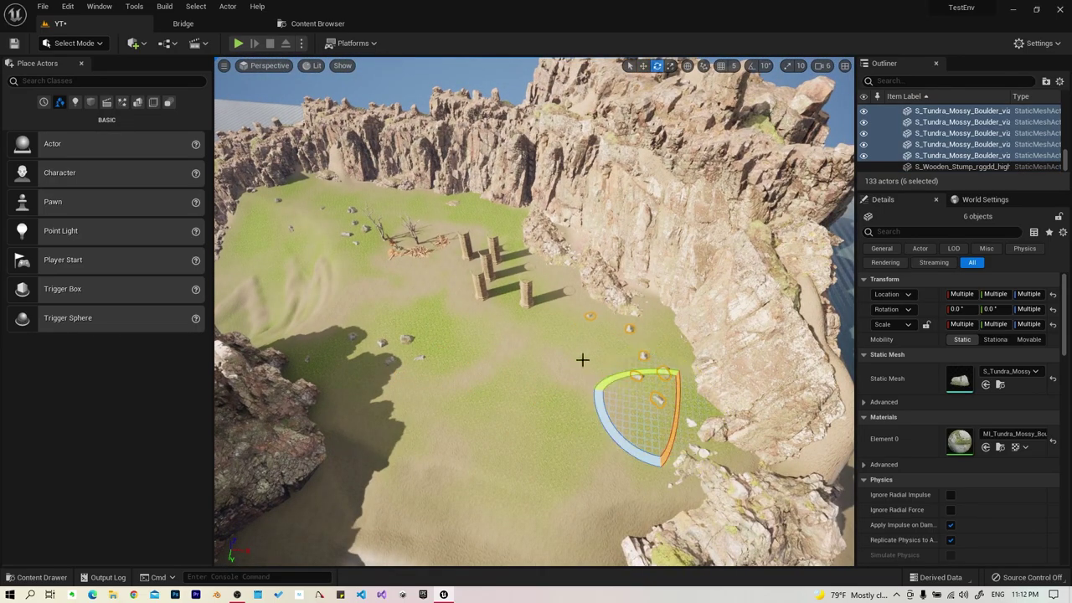
# Select several Tundra mossy boulders to copy onto the beach
pyautogui.click(582, 360)
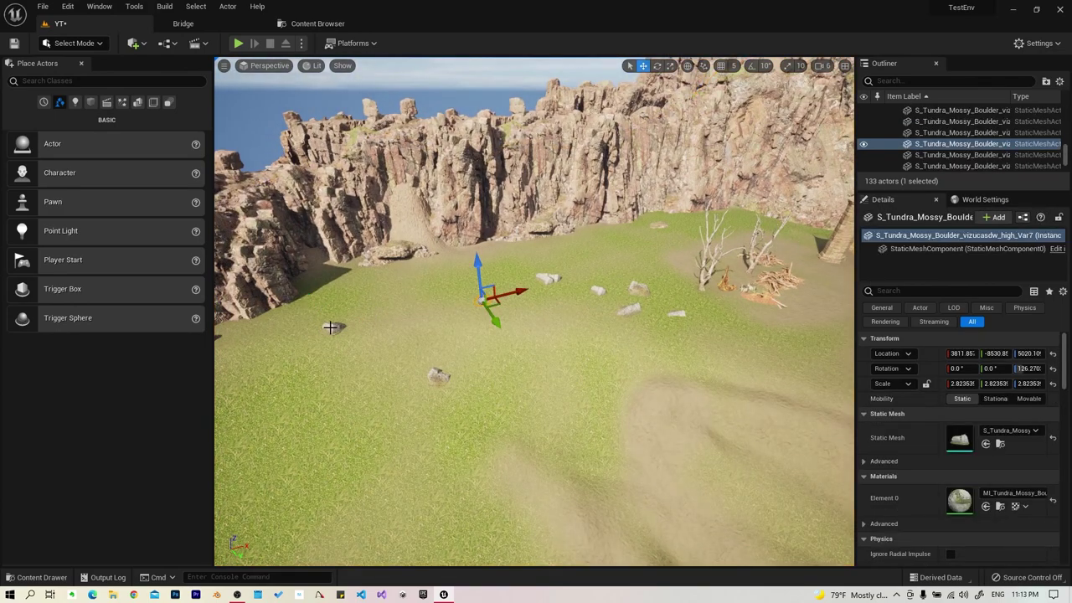
pyautogui.keyDown('ctrl'); pyautogui.click(331, 327); pyautogui.keyUp('ctrl')
pyautogui.keyDown('ctrl'); pyautogui.click(549, 279); pyautogui.keyUp('ctrl')
pyautogui.click(634, 306)
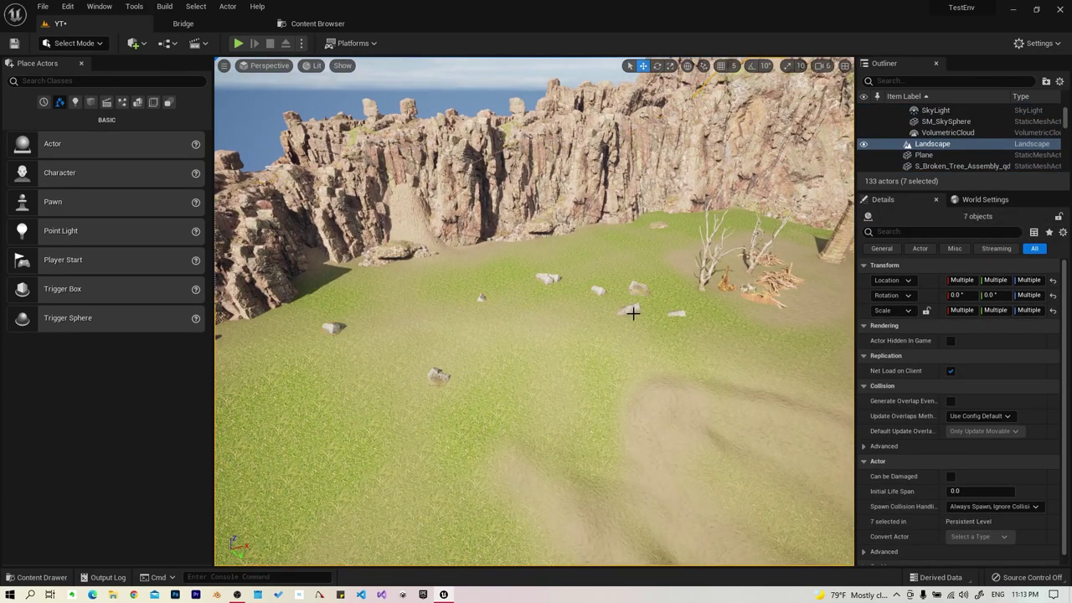
pyautogui.click(677, 315)
pyautogui.keyDown('ctrl'); pyautogui.click(635, 308); pyautogui.keyUp('ctrl')
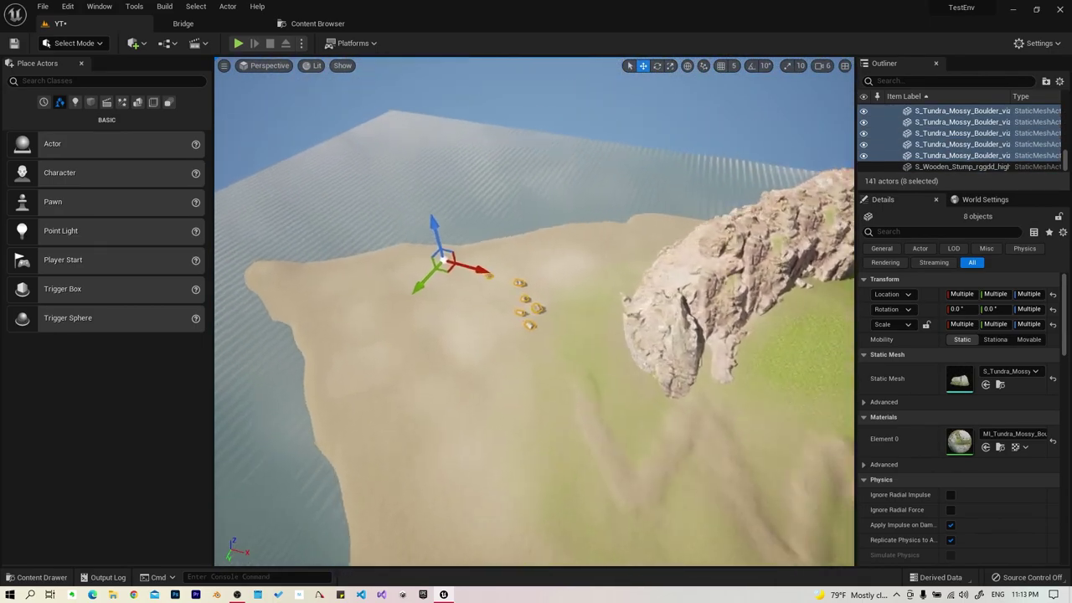
# Alt-drag duplicates of the selected boulders down across the sandy beach
pyautogui.moveTo(356, 191); pyautogui.dragTo(369, 338, button='right')
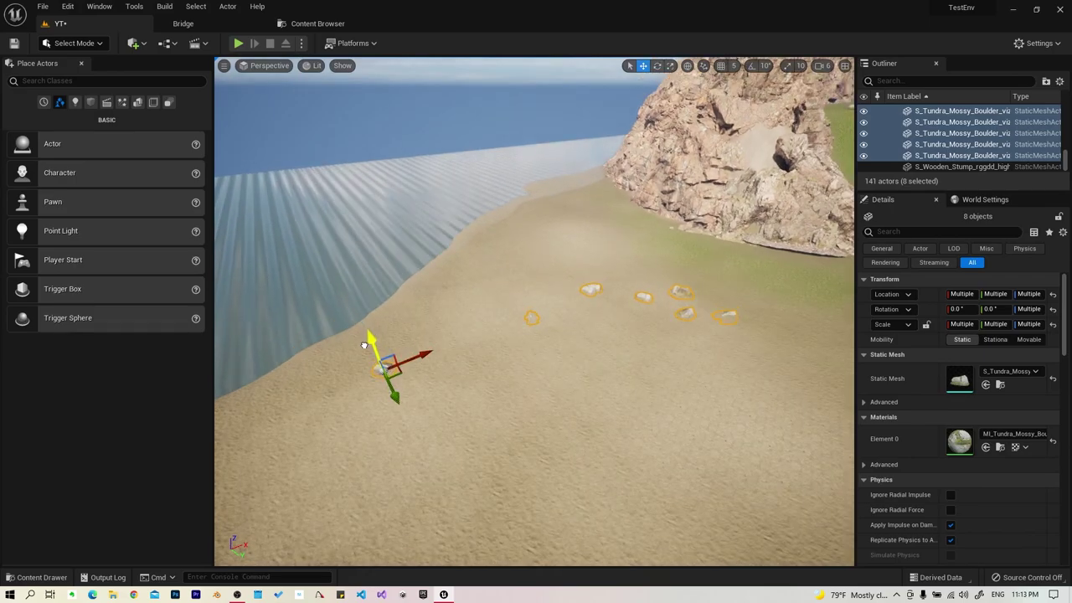
pyautogui.keyDown('alt'); pyautogui.moveTo(372, 345); pyautogui.dragTo(374, 317); pyautogui.keyUp('alt')
pyautogui.moveTo(402, 369); pyautogui.dragTo(419, 426)
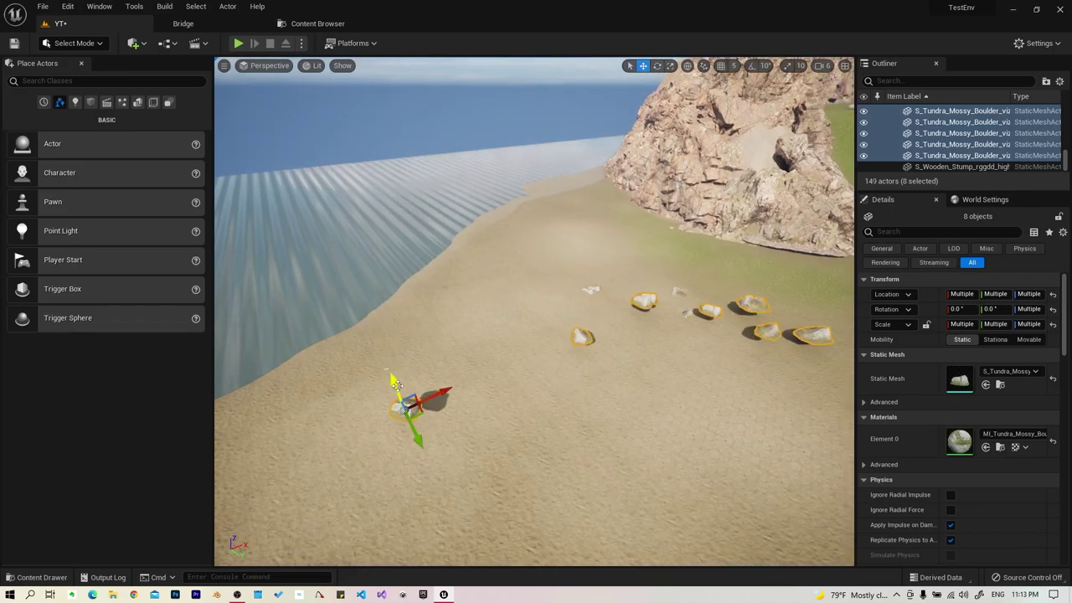
pyautogui.press('Escape')
pyautogui.moveTo(418, 426); pyautogui.dragTo(402, 394, button='right')
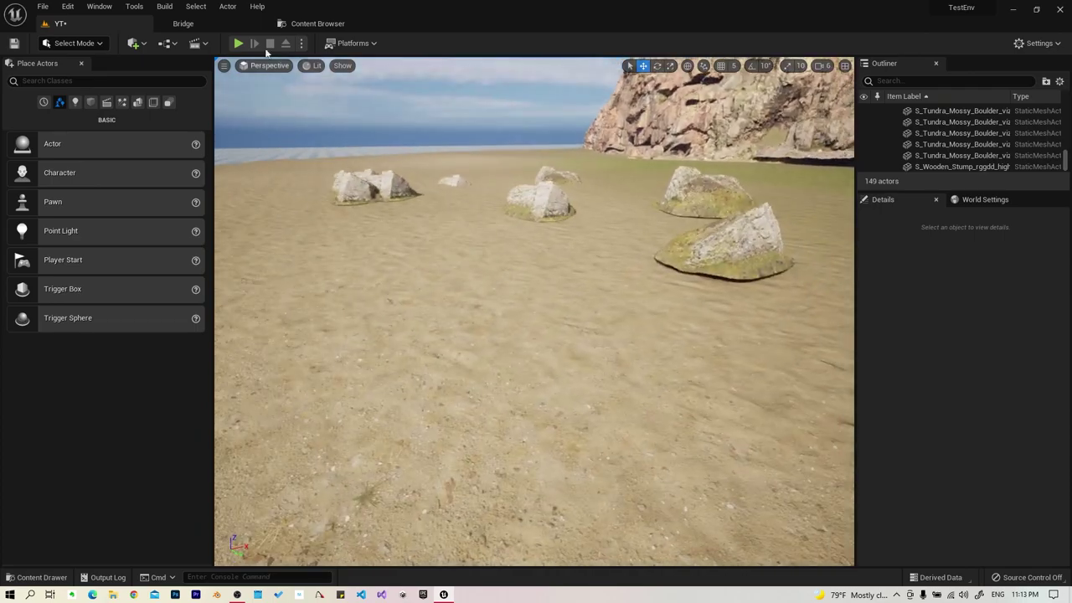
pyautogui.hotkey('alt', 'p')
pyautogui.press('Escape')
# Reposition selected beach boulders on the sand with the move gizmo
pyautogui.click(530, 268)
pyautogui.click(557, 268)
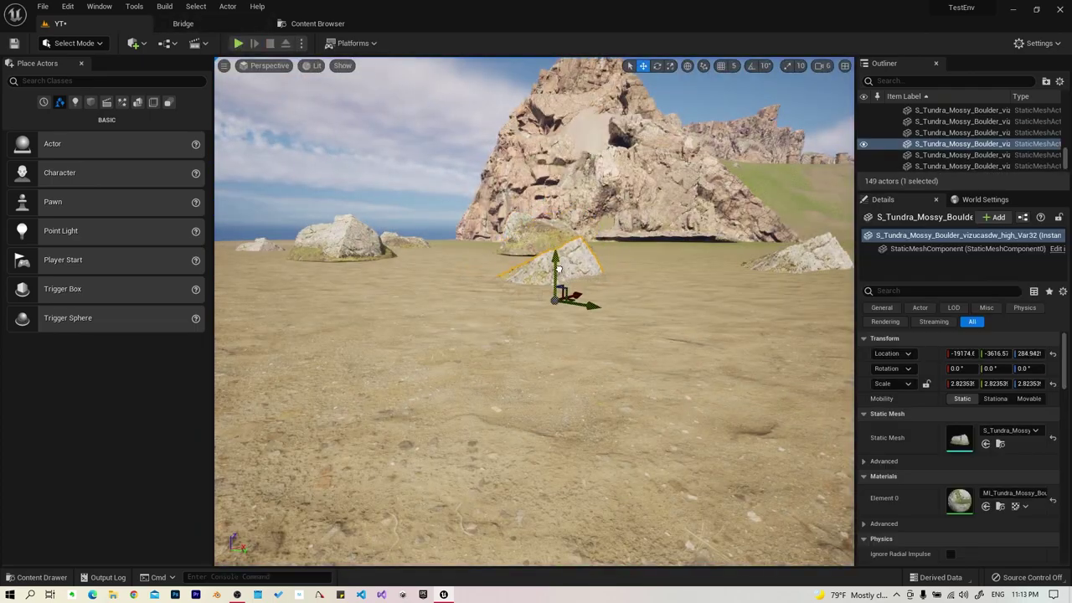
pyautogui.click(380, 250)
pyautogui.moveTo(386, 428); pyautogui.dragTo(386, 428, button='right')
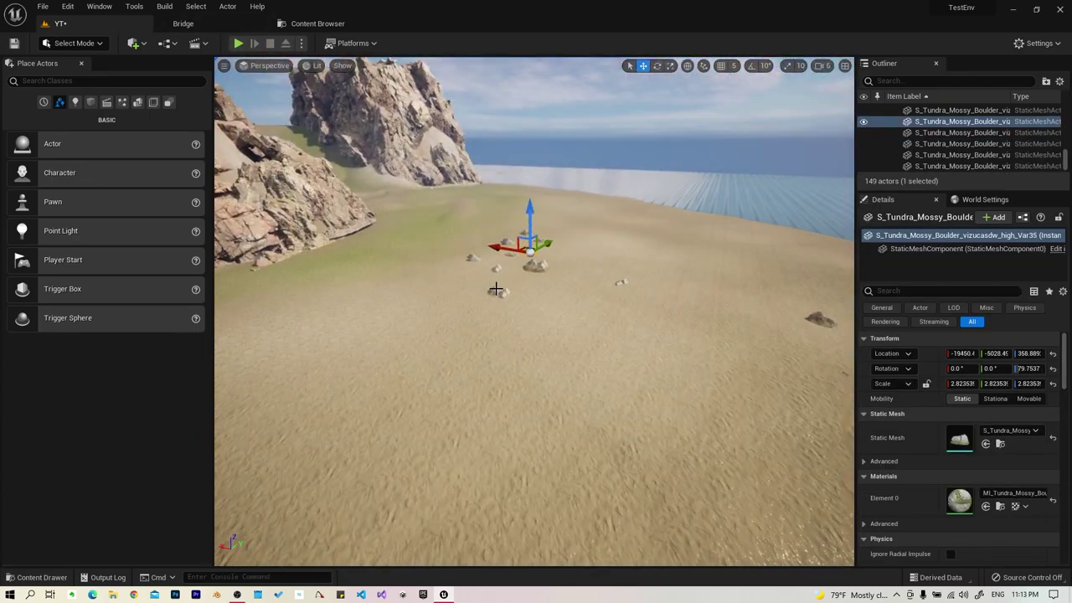
pyautogui.moveTo(474, 258); pyautogui.dragTo(619, 242)
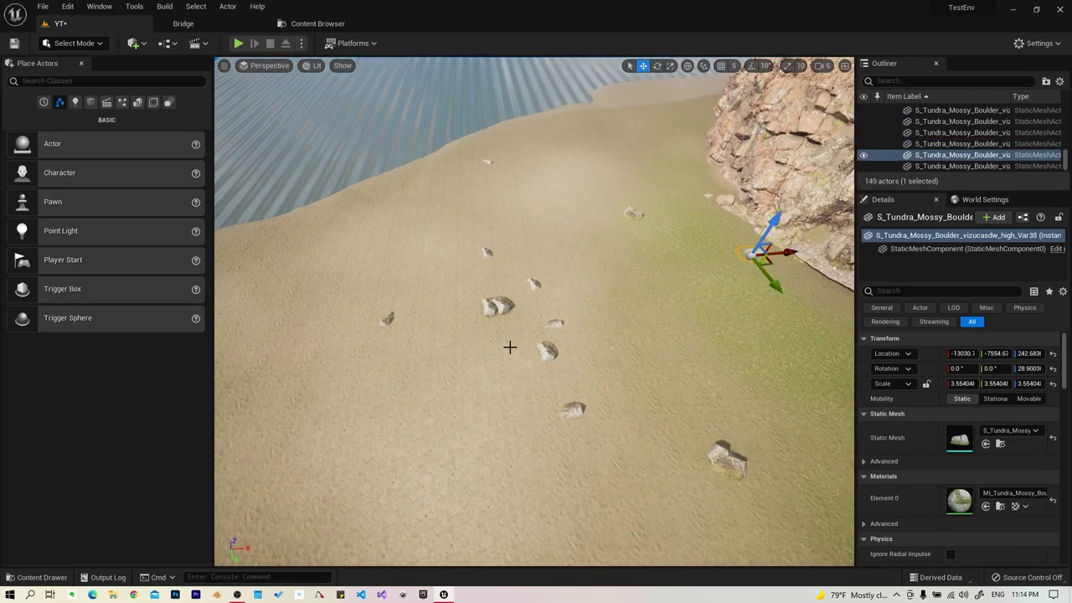
# From a high view over the beach, lift one boulder up off the sand
pyautogui.scroll(1, 517, 324)
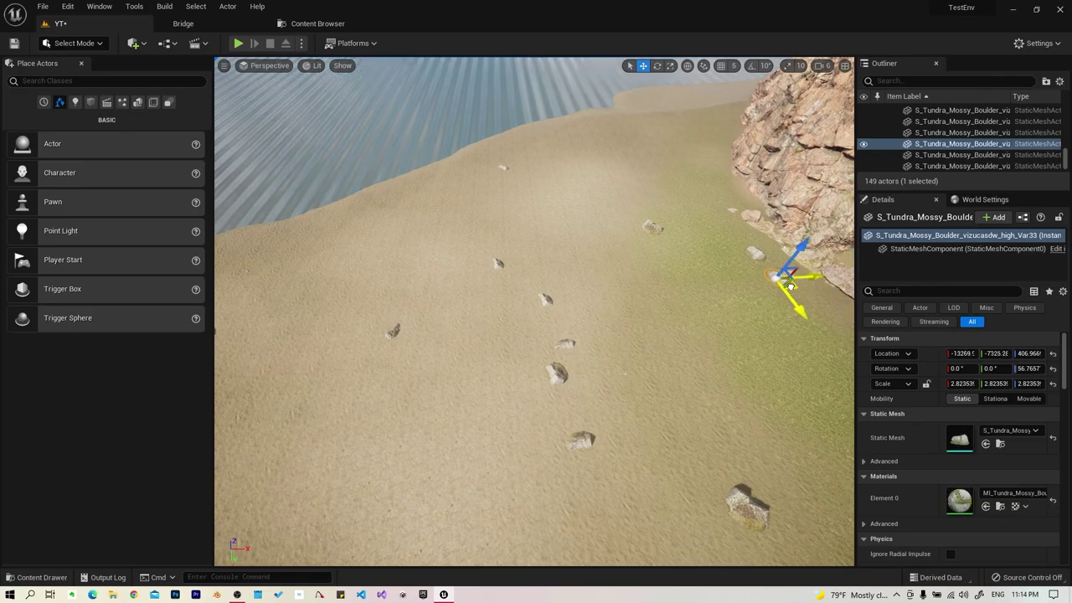
pyautogui.moveTo(790, 286); pyautogui.dragTo(789, 286, button='right')
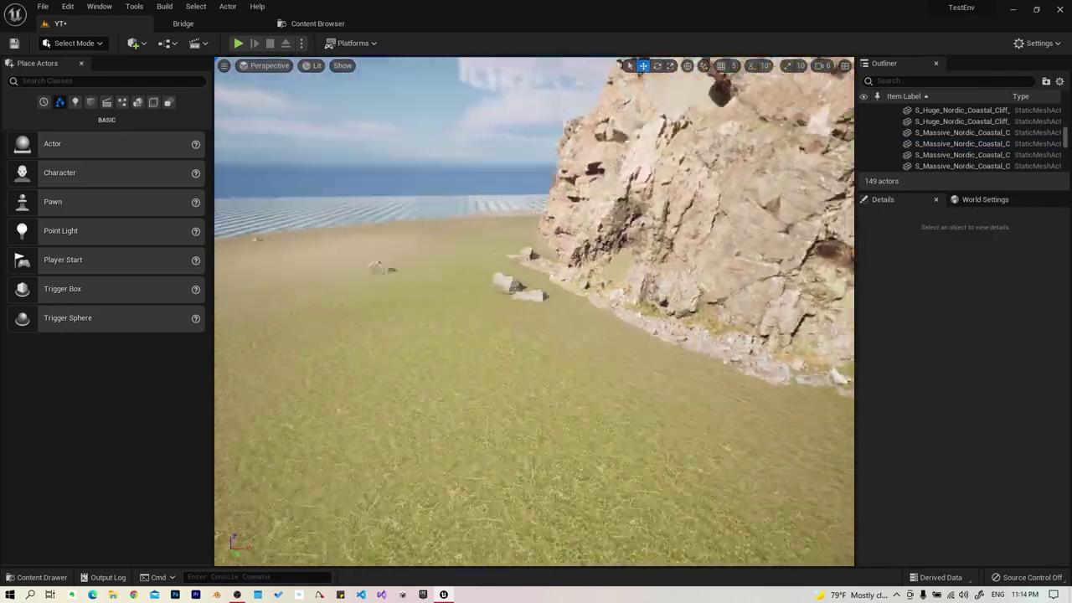
pyautogui.moveTo(550, 324); pyautogui.dragTo(550, 323, button='right')
pyautogui.click(548, 452)
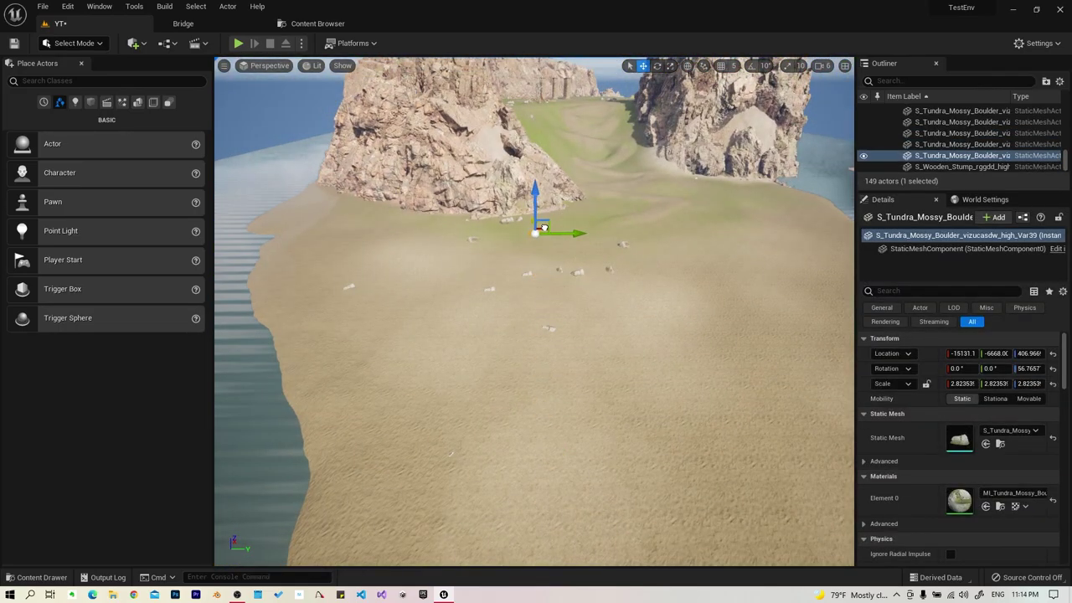
pyautogui.click(450, 449)
pyautogui.click(387, 322)
pyautogui.moveTo(383, 277); pyautogui.dragTo(384, 212)
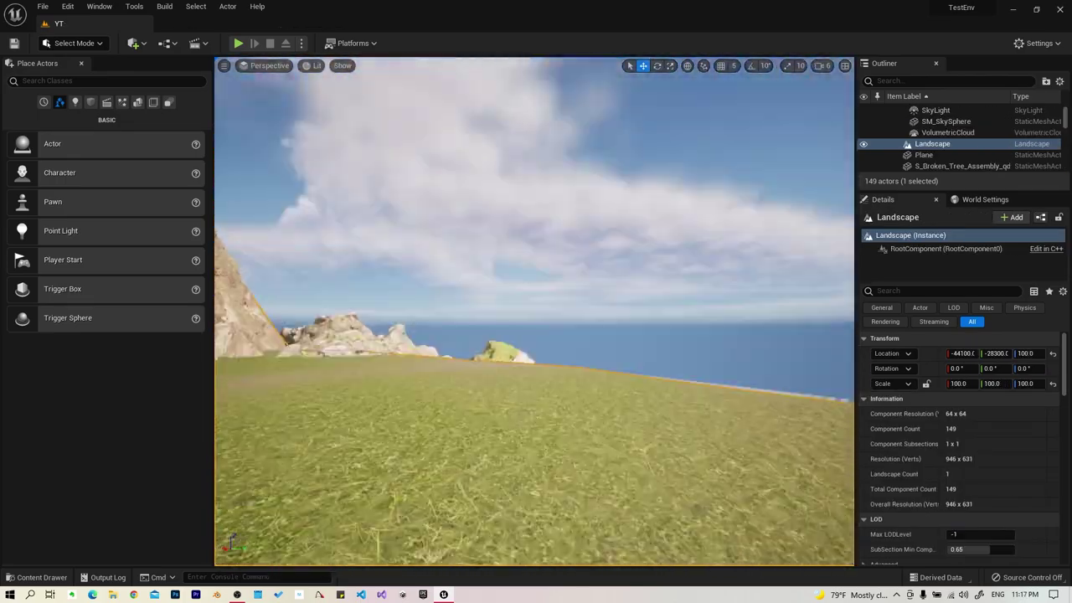
# Place an S_Modular_Fence section from the Content Drawer onto the grassy slope
pyautogui.hotkey('ctrl', 'space')
pyautogui.moveTo(465, 451); pyautogui.dragTo(594, 335)
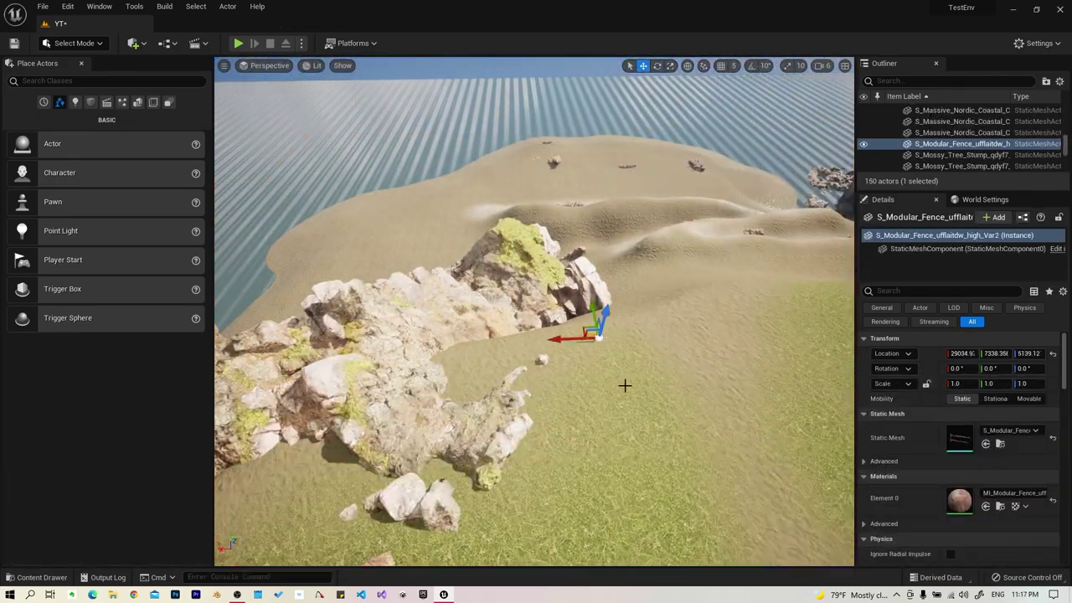
pyautogui.scroll(3, 624, 385)
pyautogui.hotkey('alt', 'p')
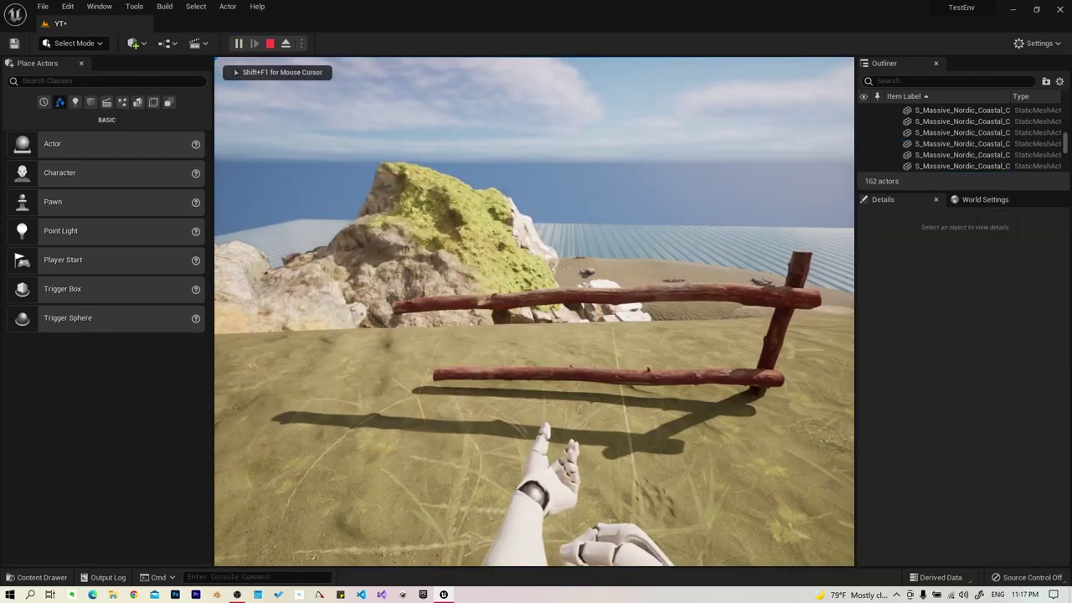
pyautogui.press('Escape')
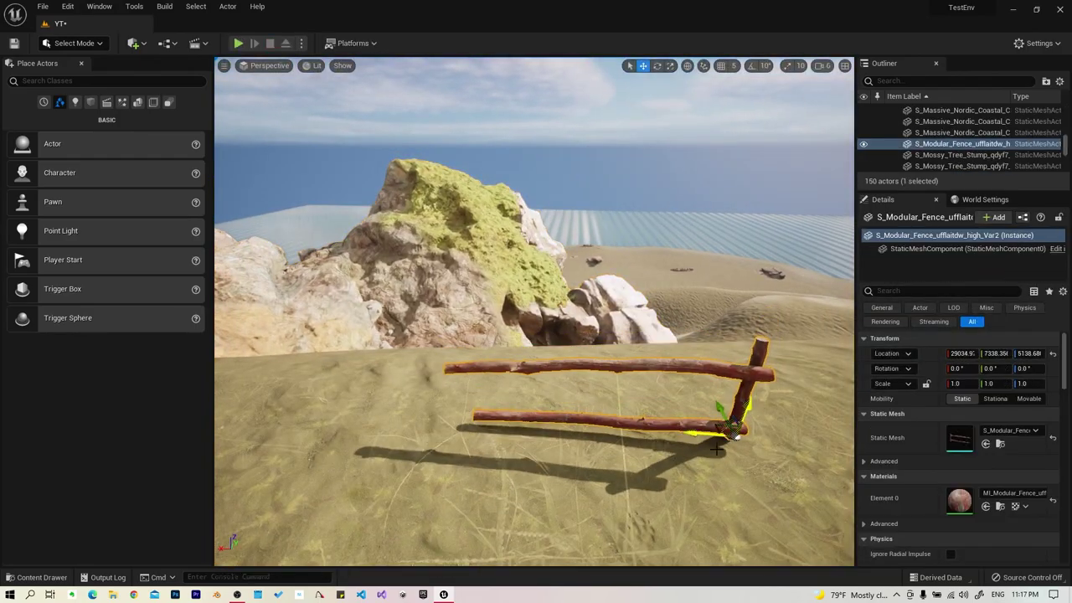
# Duplicate the fence section alongside, undoing the misplaced copies
pyautogui.moveTo(717, 449); pyautogui.dragTo(717, 351, button='right')
pyautogui.hotkey('ctrl', 'd')
pyautogui.hotkey('ctrl', 'z')
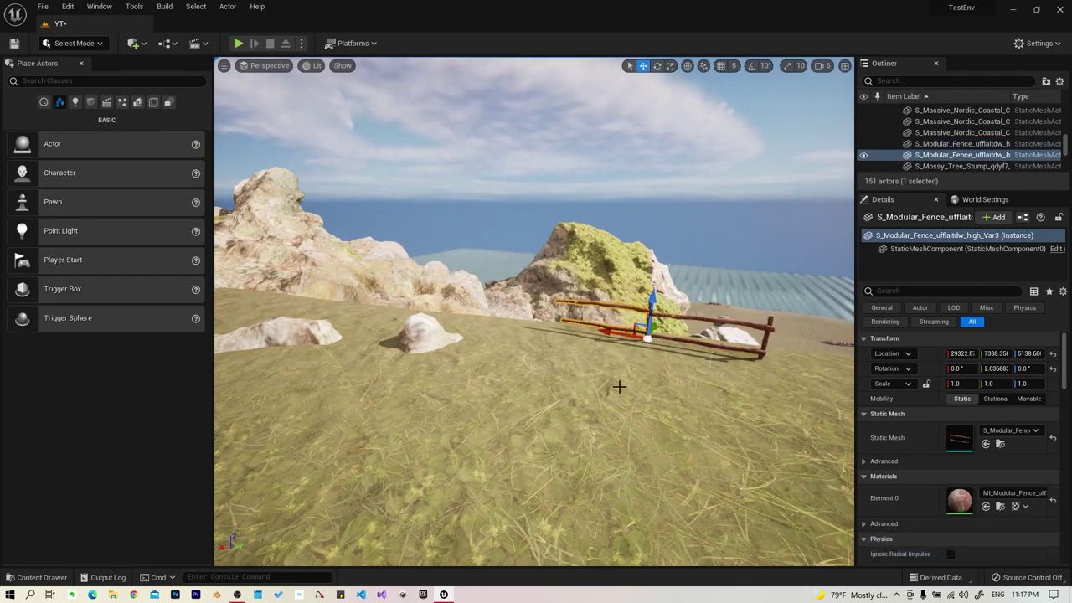
pyautogui.moveTo(619, 386); pyautogui.dragTo(565, 333, button='right')
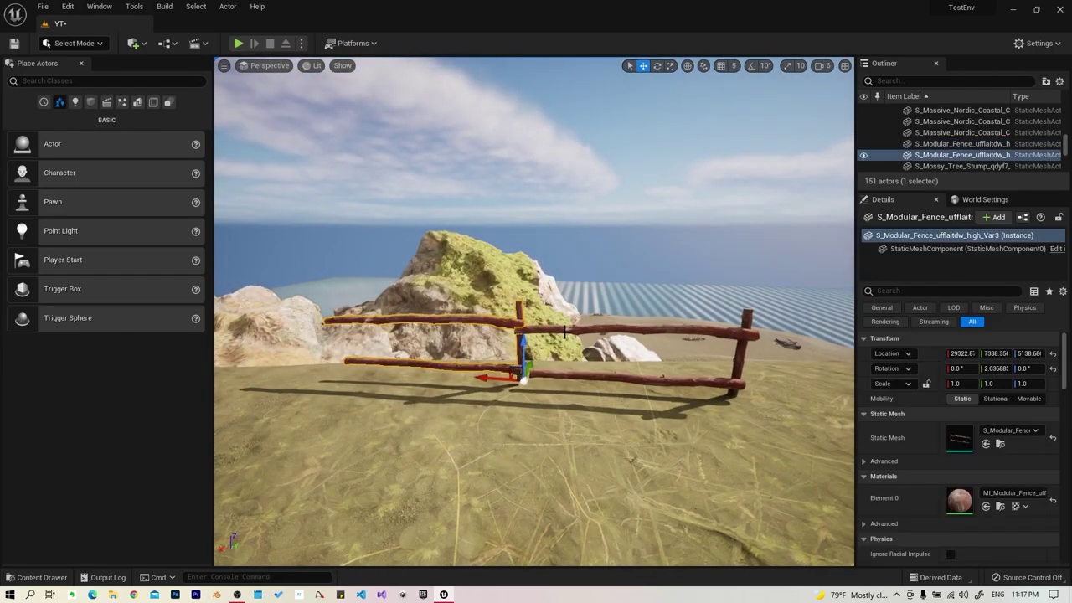
pyautogui.hotkey('ctrl', 'z')
pyautogui.press('w')
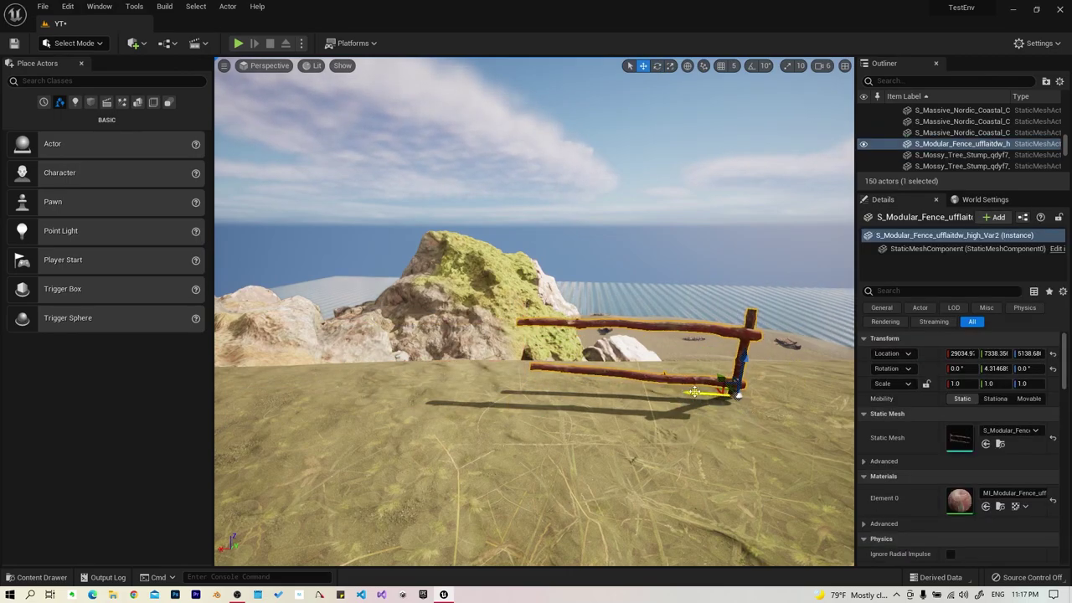
# Select both fence sections and copy the pair to extend the line leftward
pyautogui.keyDown('ctrl'); pyautogui.click(491, 379); pyautogui.keyUp('ctrl')
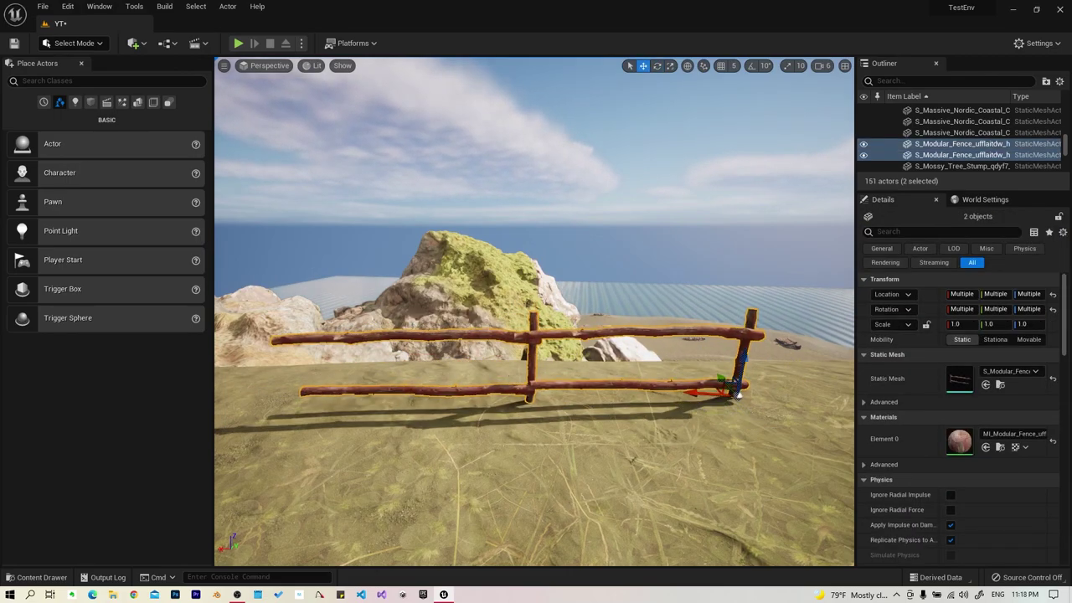
pyautogui.moveTo(492, 379); pyautogui.dragTo(678, 303, button='right')
pyautogui.moveTo(474, 356); pyautogui.dragTo(667, 309, button='right')
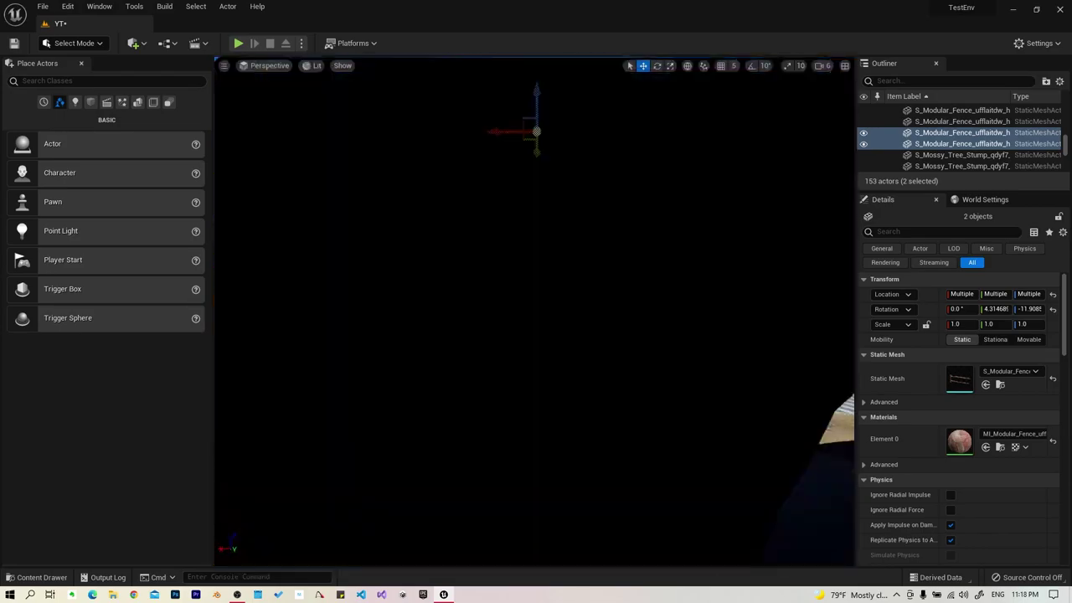
pyautogui.hotkey('ctrl', 'z')
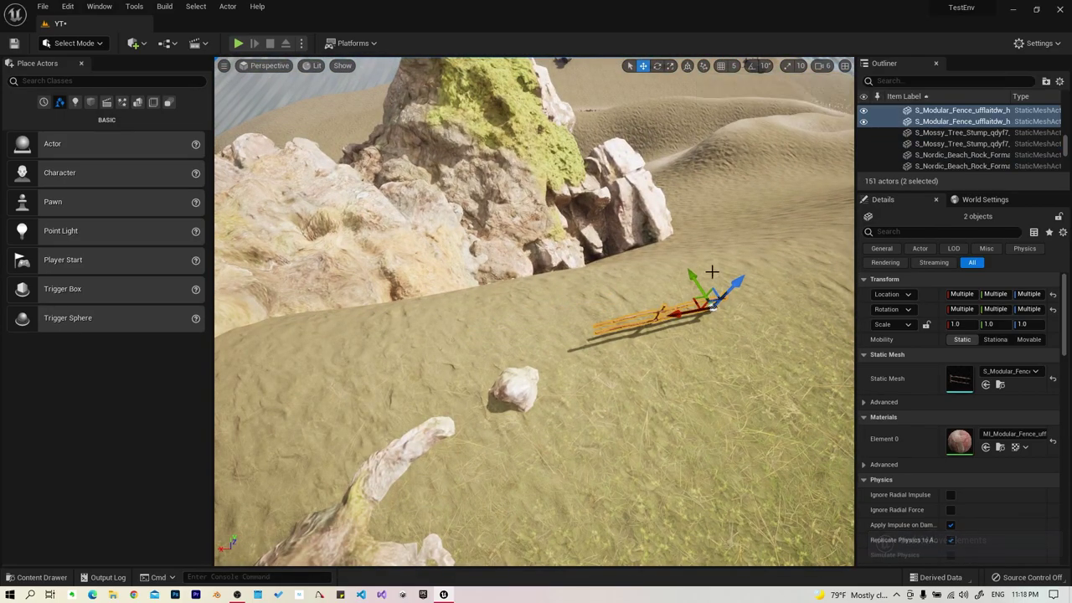
pyautogui.keyDown('alt'); pyautogui.moveTo(704, 304); pyautogui.dragTo(531, 325); pyautogui.keyUp('alt')
pyautogui.moveTo(531, 325)
pyautogui.mouseDown(button='right')
pyautogui.moveTo(570, 319)
pyautogui.moveTo(586, 301)
pyautogui.mouseUp(button='right')
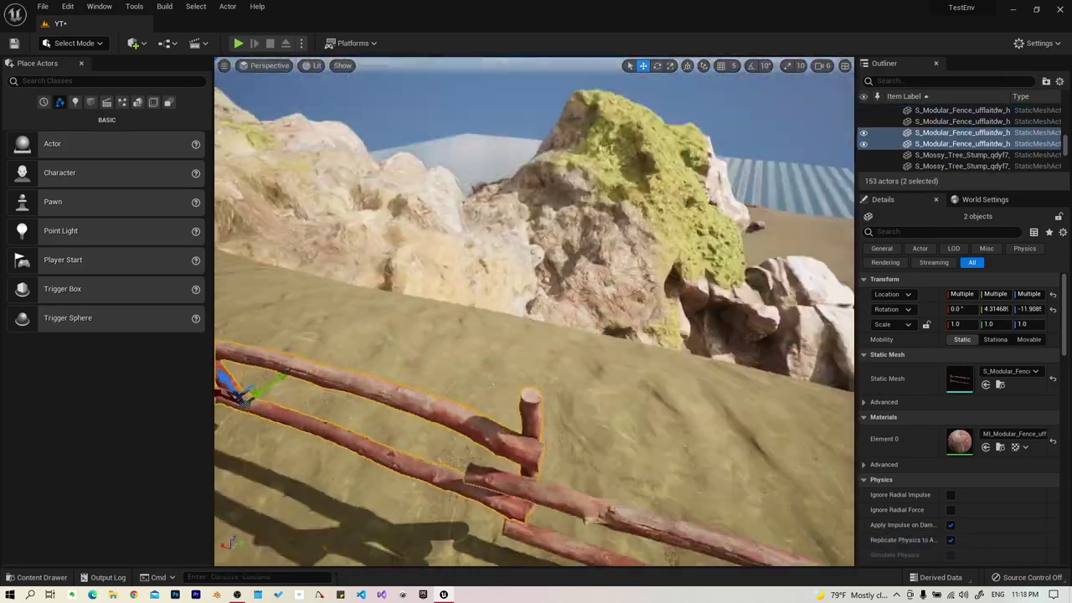
# Lower the camera speed and shift the new fence copy further left along the slope
pyautogui.click(825, 66)
pyautogui.moveTo(804, 83); pyautogui.dragTo(779, 84)
pyautogui.moveTo(536, 319)
pyautogui.mouseDown(button='right')
pyautogui.moveTo(553, 335)
pyautogui.moveTo(585, 329)
pyautogui.mouseUp(button='right')
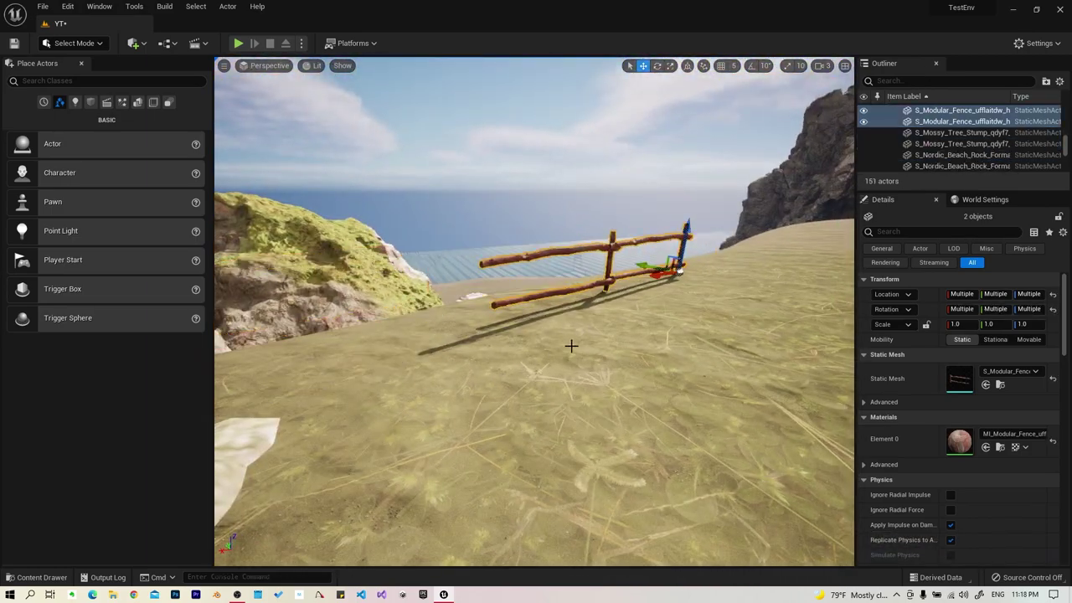
pyautogui.hotkey('ctrl', 'z')
pyautogui.moveTo(574, 288); pyautogui.dragTo(500, 275)
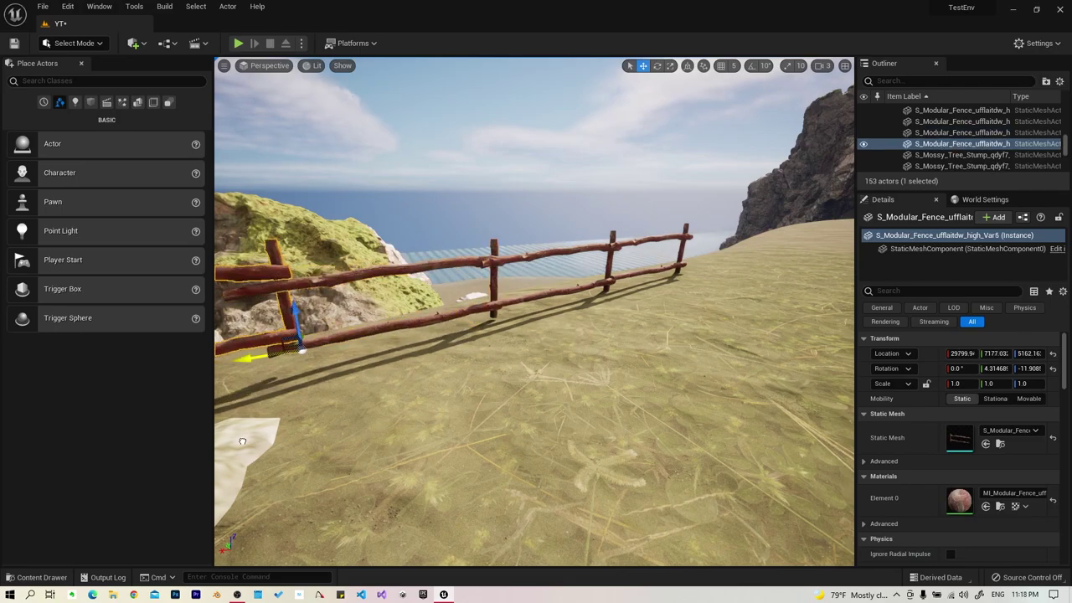
# Rotate the fence sections to follow the slope beside the rocks
pyautogui.click(287, 295)
pyautogui.keyDown('ctrl'); pyautogui.click(527, 260); pyautogui.keyUp('ctrl')
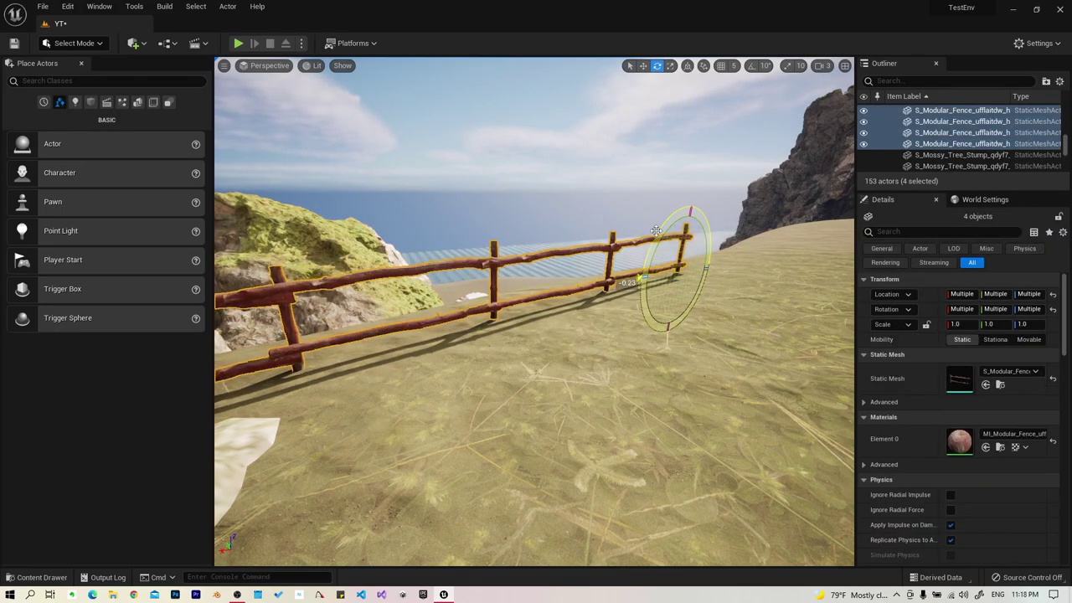
pyautogui.moveTo(656, 231); pyautogui.dragTo(662, 235)
pyautogui.moveTo(662, 235); pyautogui.dragTo(735, 303, button='right')
pyautogui.press('w')
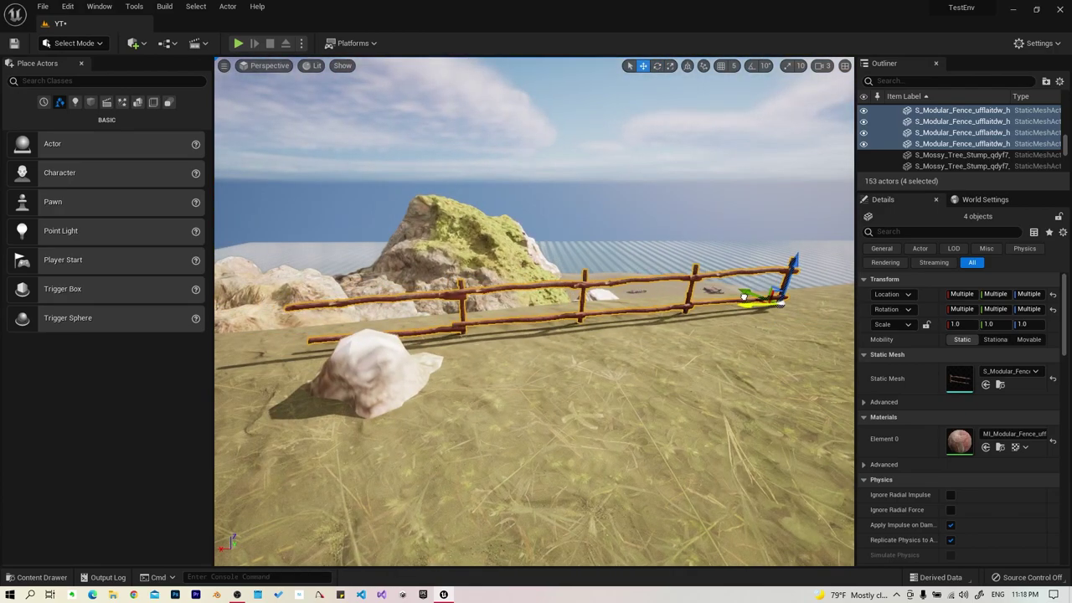
pyautogui.moveTo(479, 385); pyautogui.dragTo(432, 292, button='right')
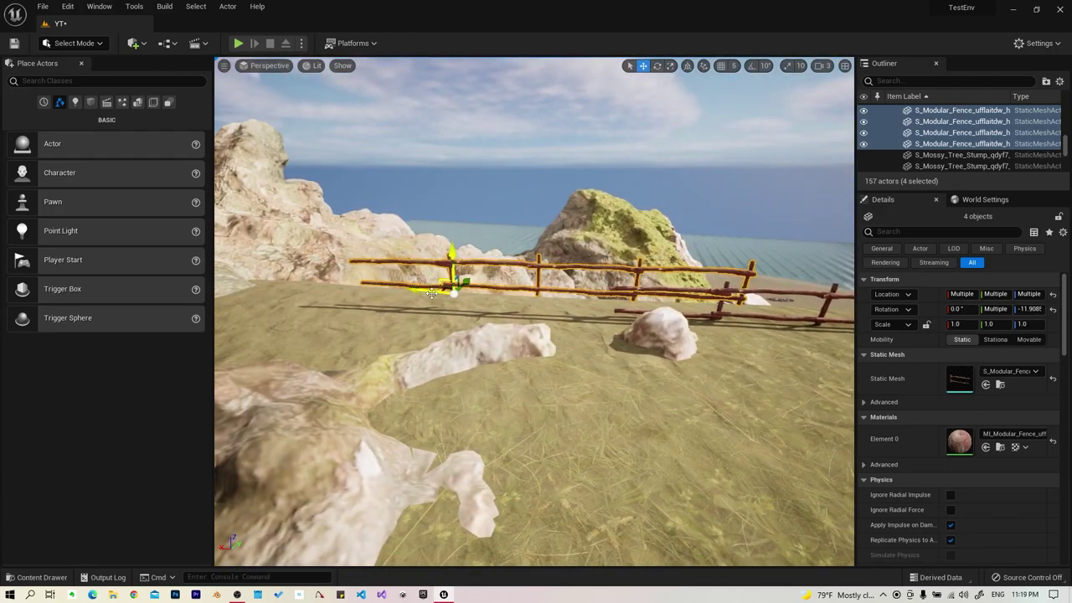
pyautogui.moveTo(313, 300); pyautogui.dragTo(708, 378, button='right')
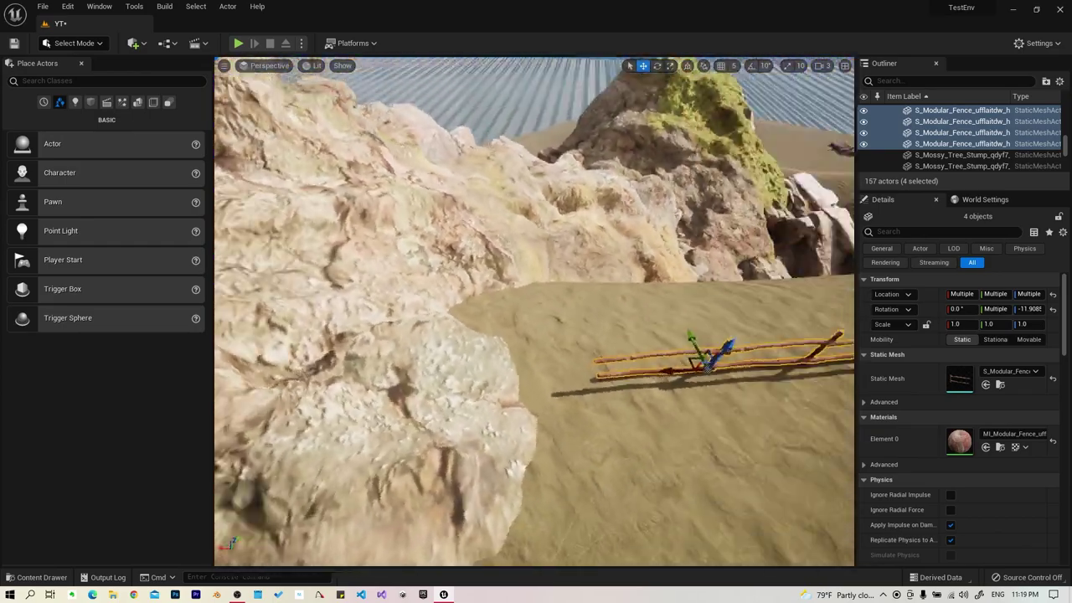
pyautogui.click(708, 379)
# Clear the fence selection and fly the camera to overlook the hill and fence
pyautogui.hotkey('ctrl', 'space')
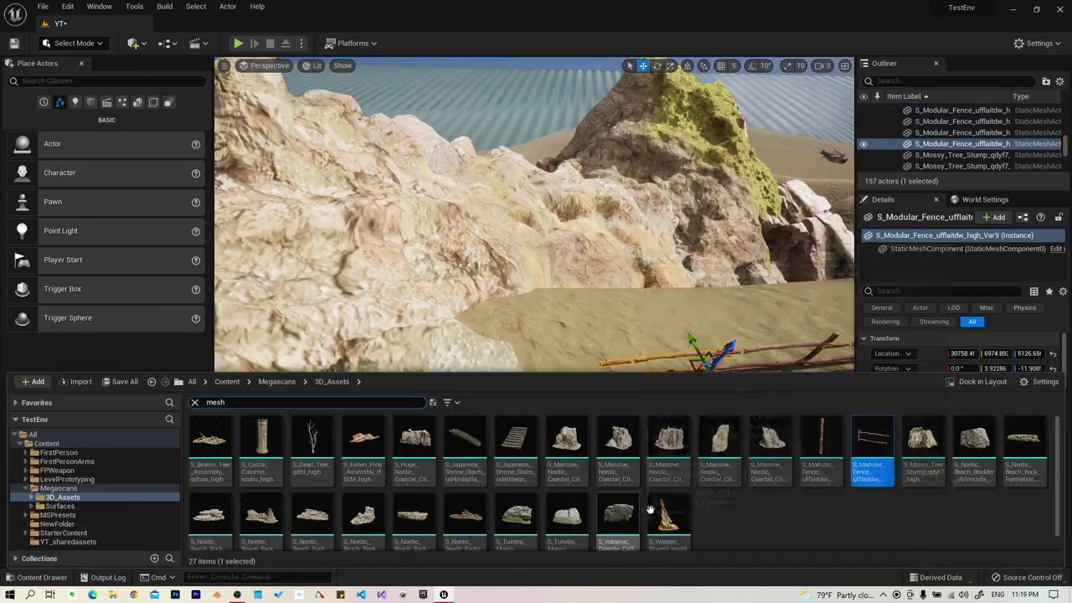
pyautogui.hotkey('ctrl', 'space')
pyautogui.press('Escape')
pyautogui.moveTo(536, 318); pyautogui.dragTo(641, 120, button='right')
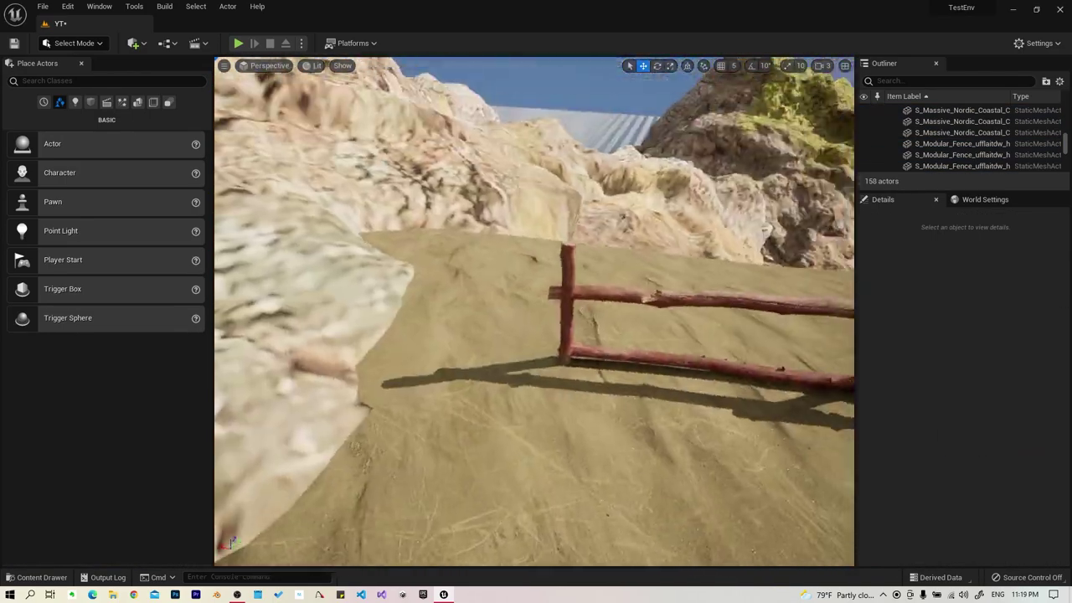
pyautogui.rightClick(642, 120)
pyautogui.press('Escape')
pyautogui.moveTo(574, 436)
pyautogui.mouseDown(button='right')
pyautogui.moveTo(536, 319)
pyautogui.moveTo(586, 302)
pyautogui.mouseUp(button='right')
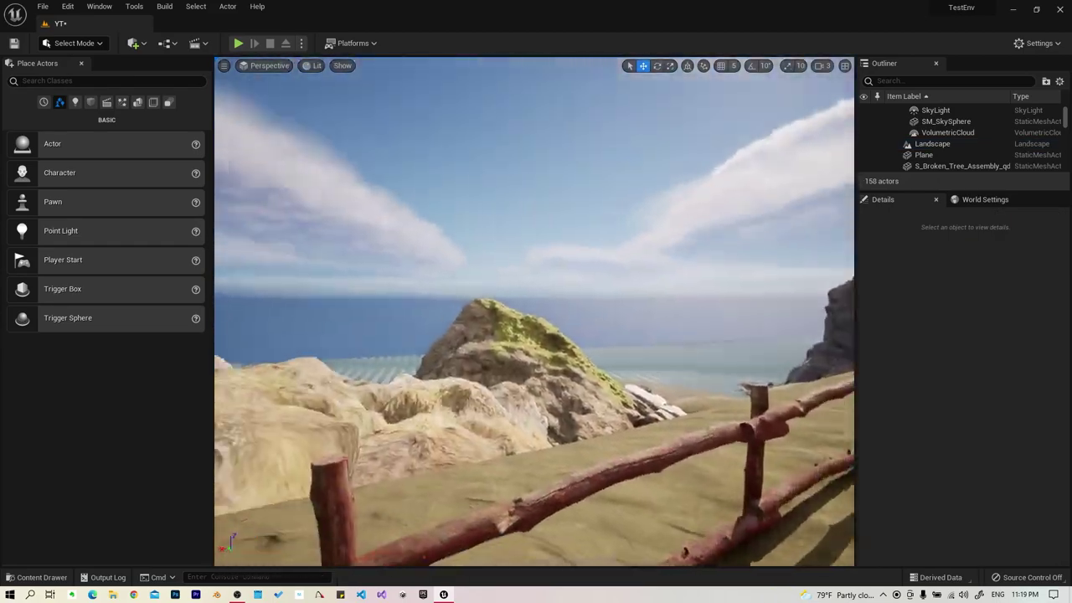
# Run a short first-person playtest of the level and stop it
pyautogui.click(238, 43)
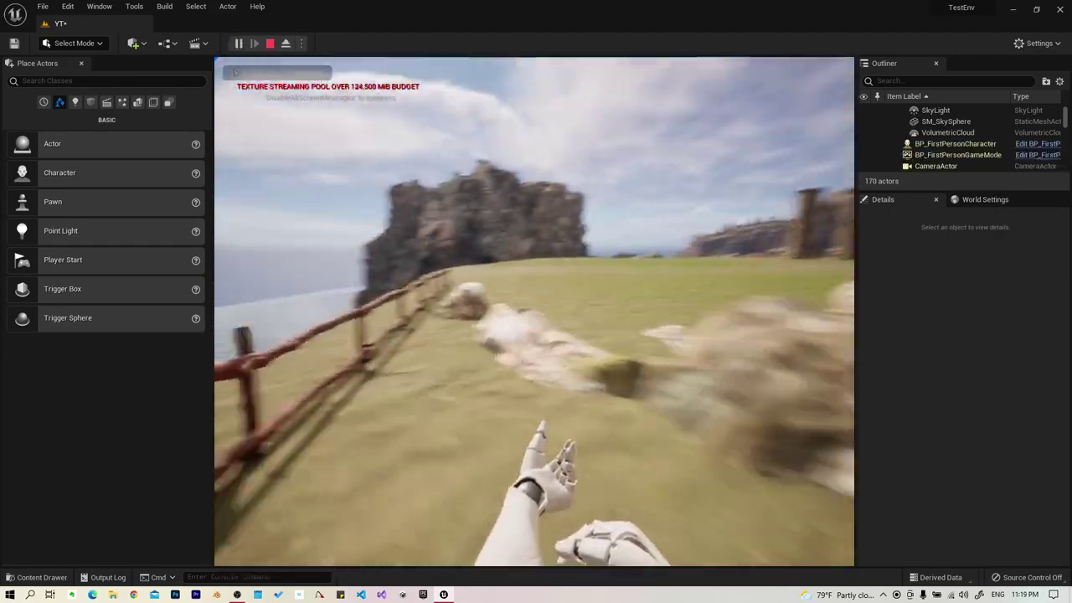
pyautogui.press('Escape')
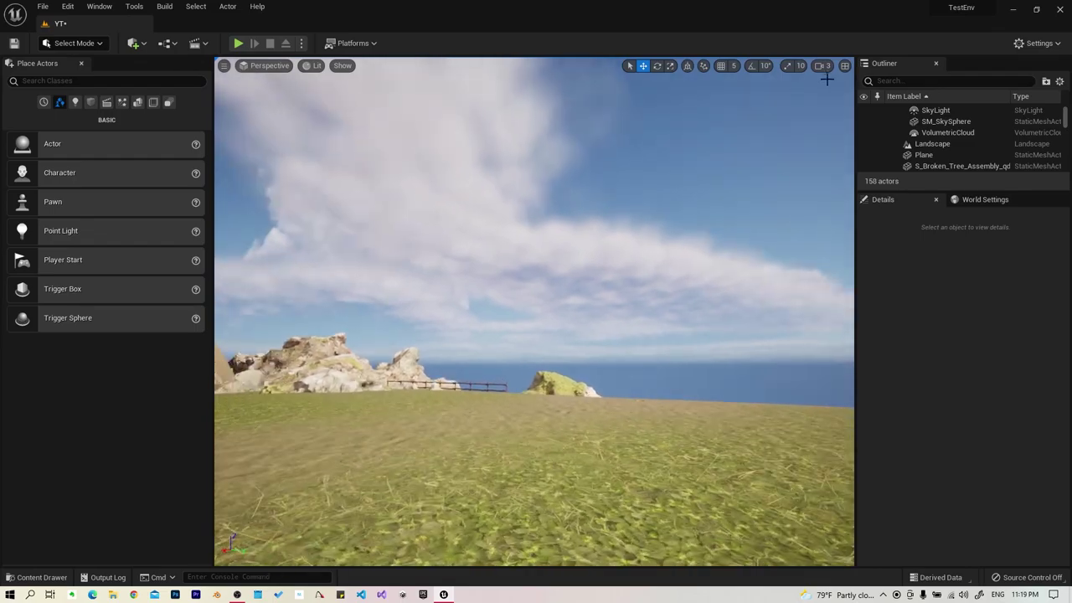
pyautogui.click(754, 209)
pyautogui.moveTo(754, 209); pyautogui.dragTo(754, 167, button='right')
# Select one fence piece, then all nine S_Modular_Fence pieces
pyautogui.hotkey('ctrl', 'space')
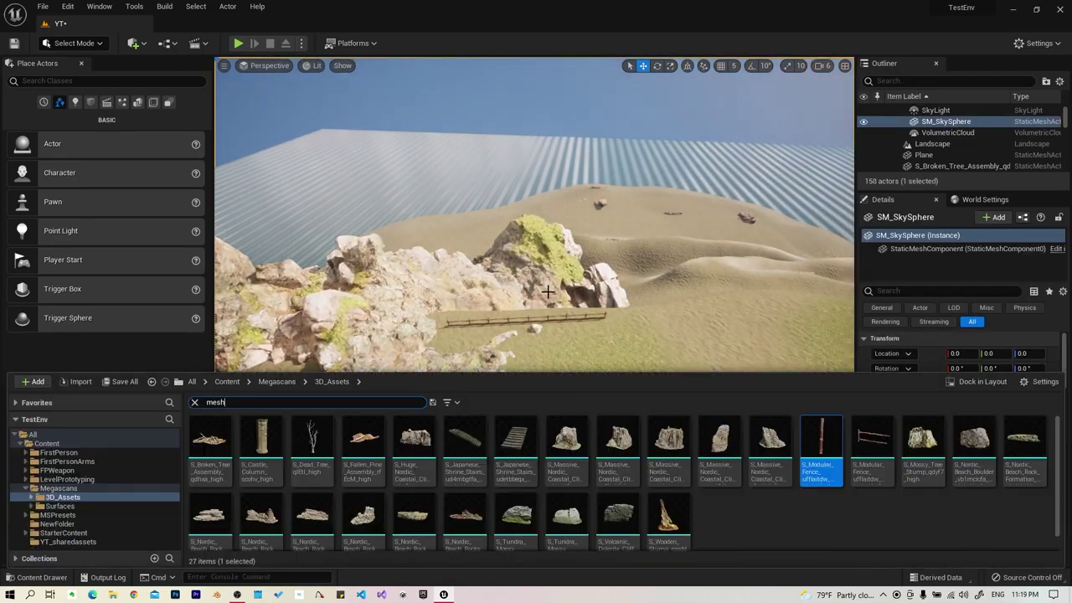
pyautogui.moveTo(663, 334); pyautogui.dragTo(663, 334, button='right')
pyautogui.click(838, 277)
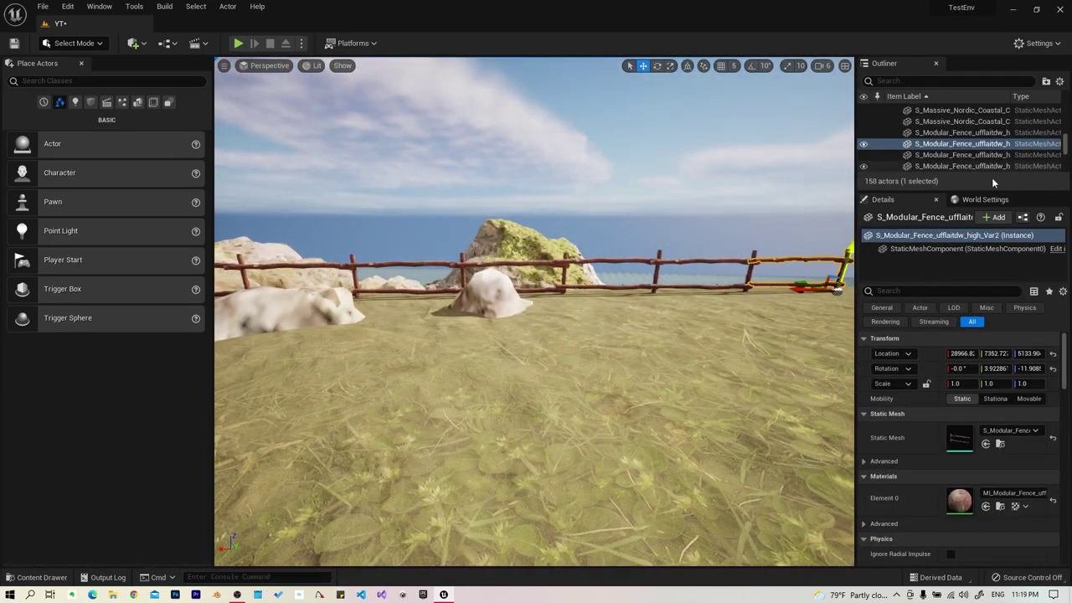
pyautogui.hotkey('shift', 'e')
# Frame the nine-piece fence, Alt-drag a copy sideways, and set camera speed to 3
pyautogui.press('f')
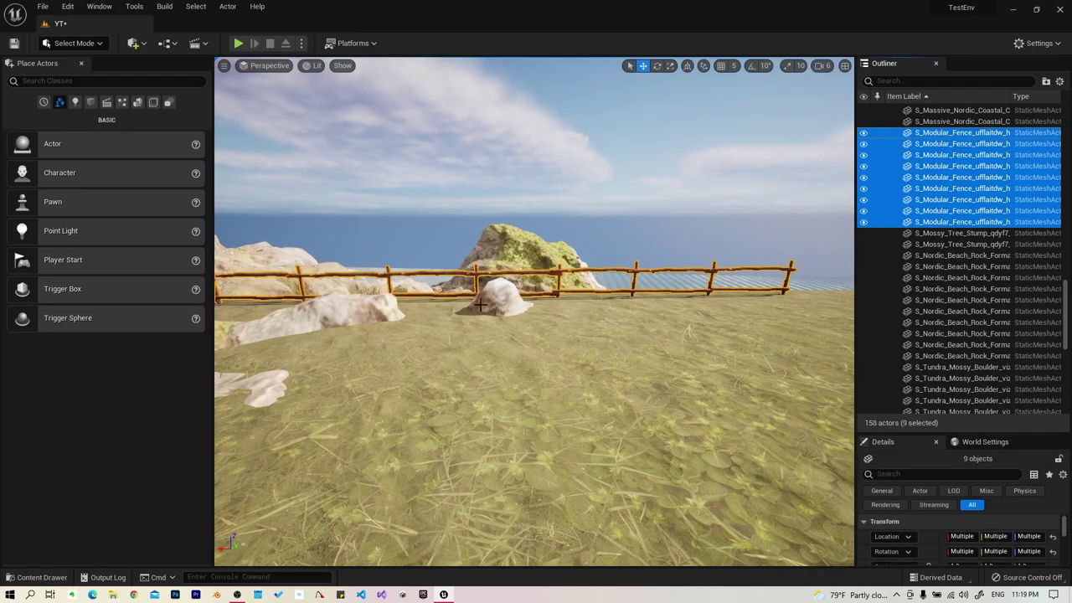
pyautogui.moveTo(270, 306); pyautogui.dragTo(437, 305, button='right')
pyautogui.keyDown('alt'); pyautogui.moveTo(339, 300); pyautogui.dragTo(771, 321); pyautogui.keyUp('alt')
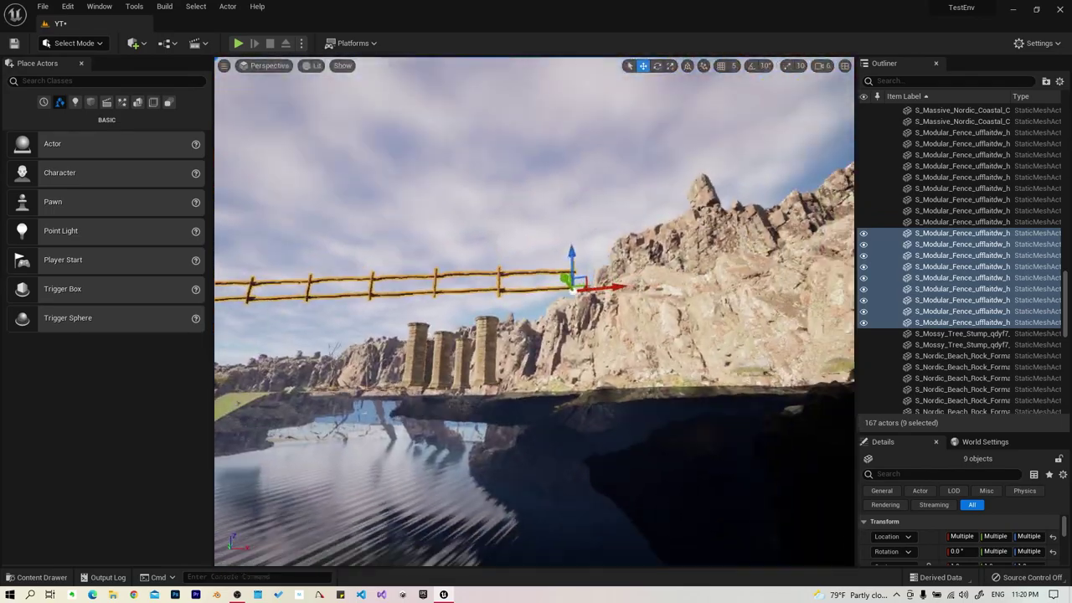
pyautogui.click(823, 66)
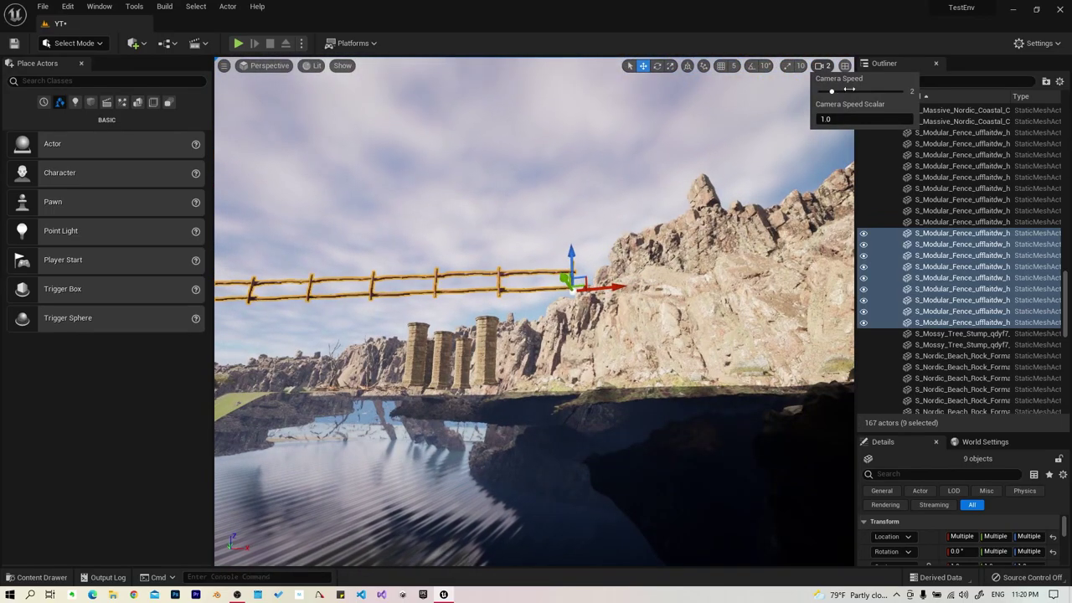
pyautogui.moveTo(848, 89); pyautogui.dragTo(863, 89)
pyautogui.moveTo(804, 210); pyautogui.dragTo(804, 151, button='right')
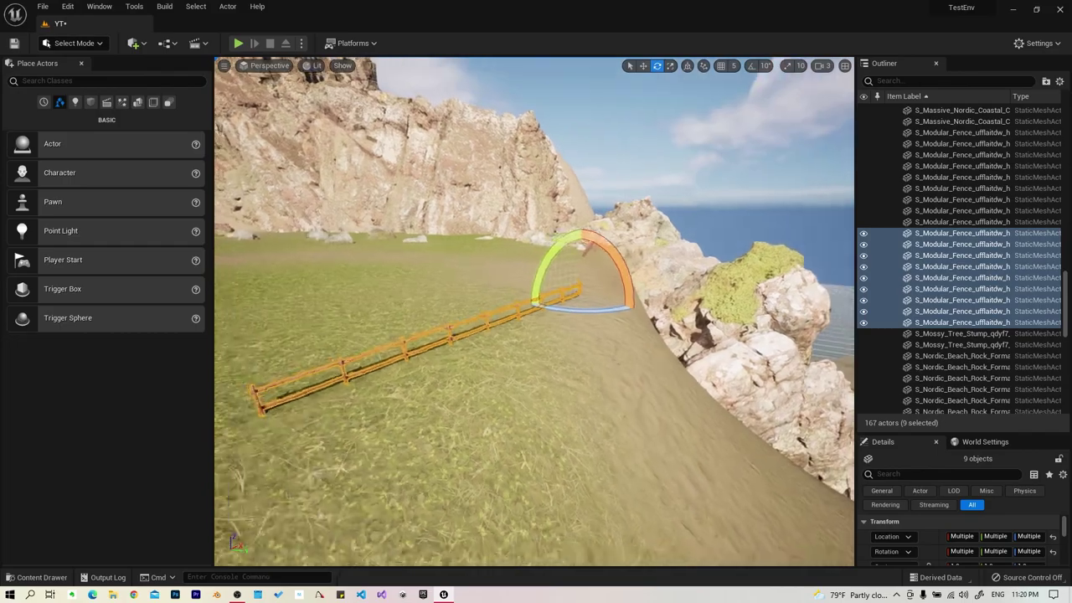
# Duplicate the fence again and place the second copy further down the slope
pyautogui.press('Escape')
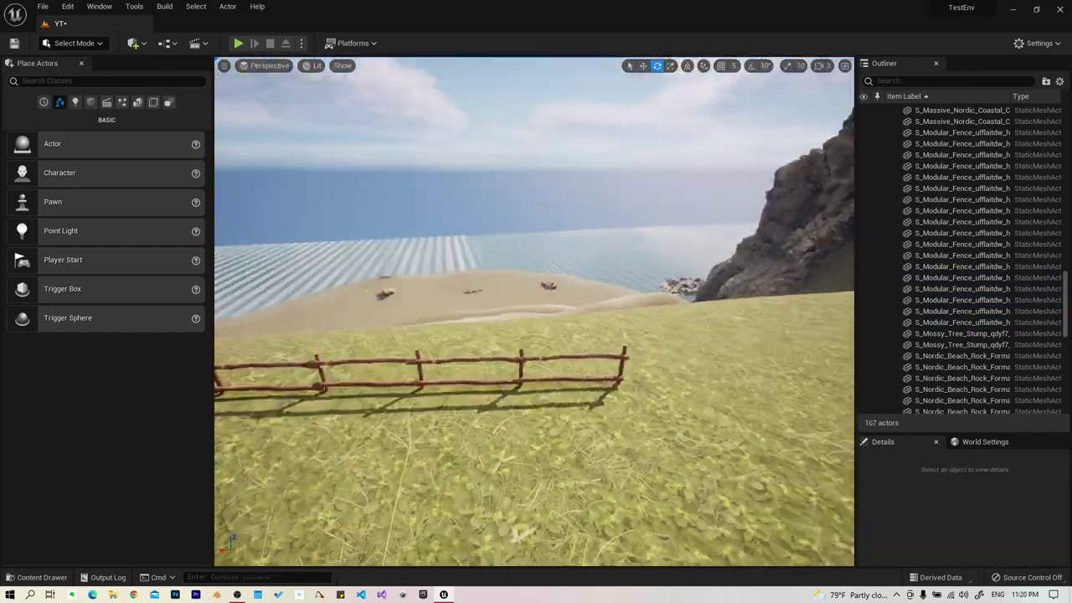
pyautogui.hotkey('ctrl', 'z')
pyautogui.hotkey('ctrl', 'z')
pyautogui.hotkey('ctrl', 'z')
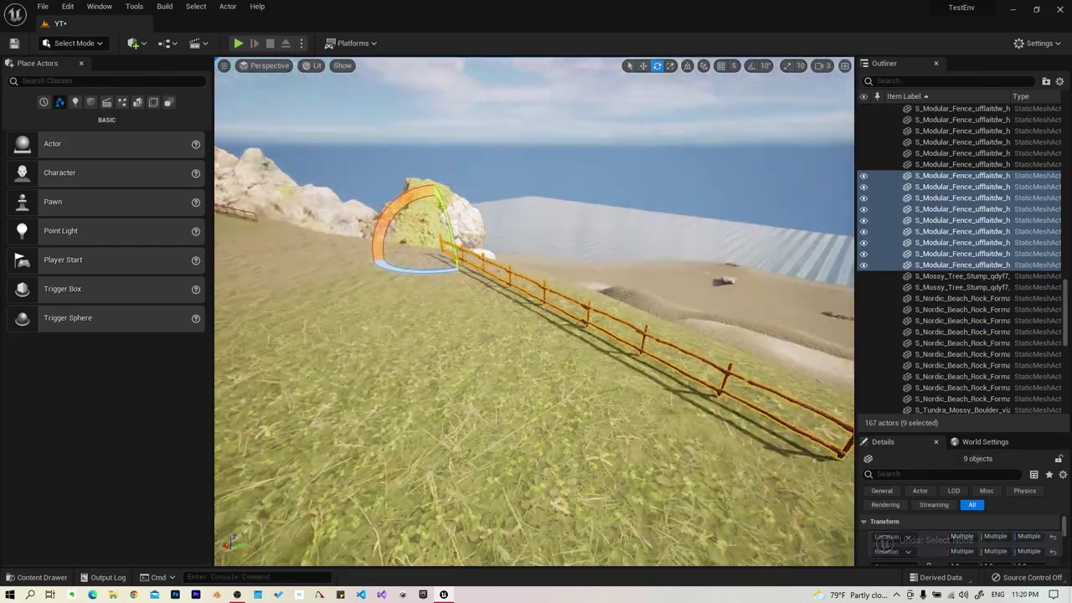
pyautogui.keyDown('alt'); pyautogui.moveTo(534, 310); pyautogui.dragTo(587, 319); pyautogui.keyUp('alt')
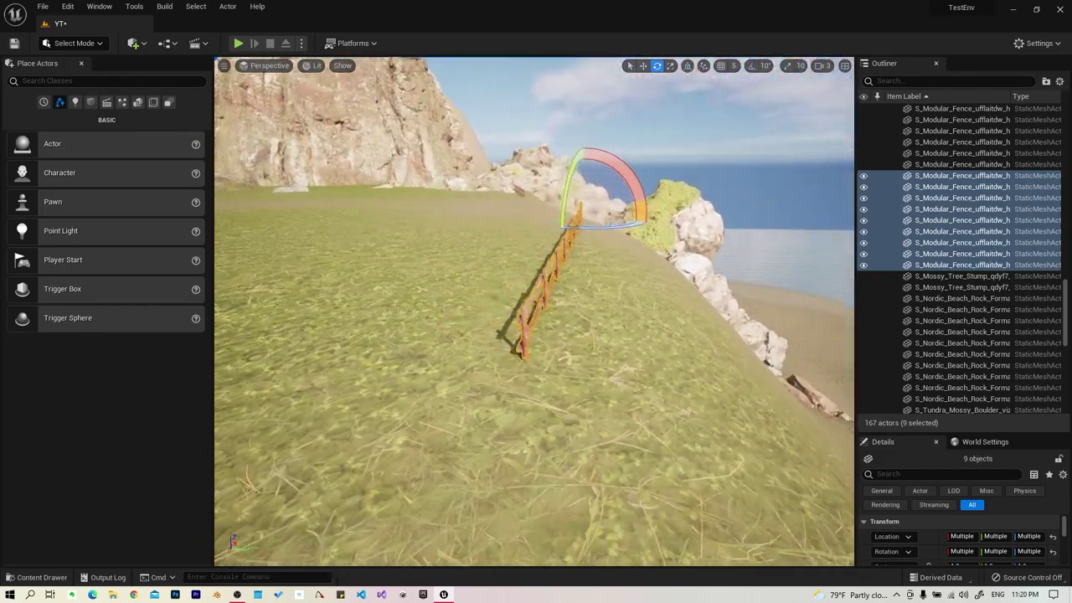
pyautogui.press('w')
pyautogui.moveTo(586, 319)
pyautogui.keyDown('alt'); pyautogui.mouseDown()
pyautogui.moveTo(449, 194)
pyautogui.moveTo(586, 403)
pyautogui.mouseUp(); pyautogui.keyUp('alt')
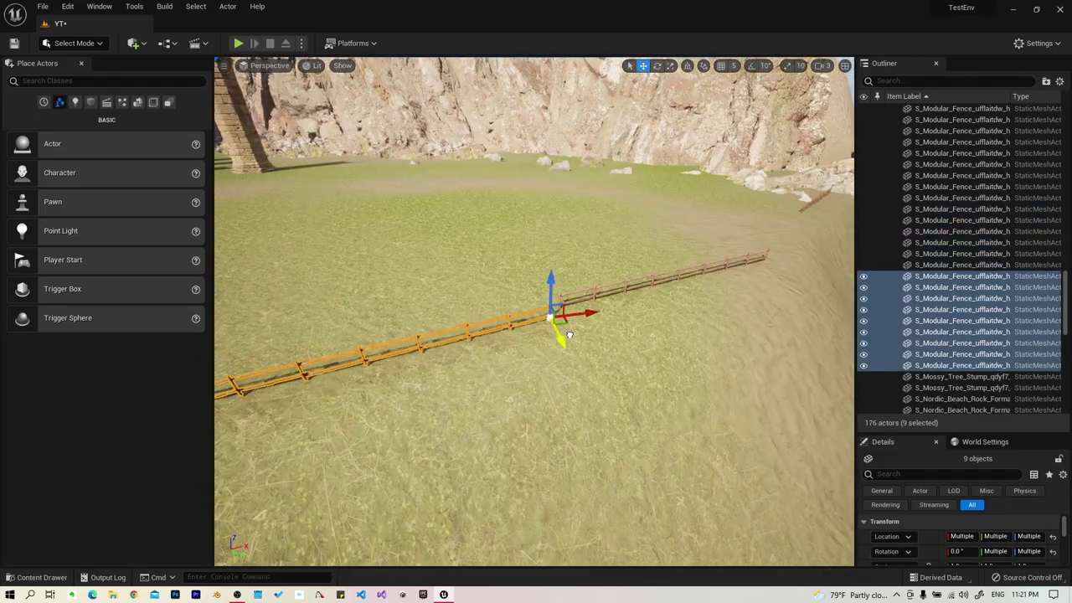
pyautogui.press('Escape')
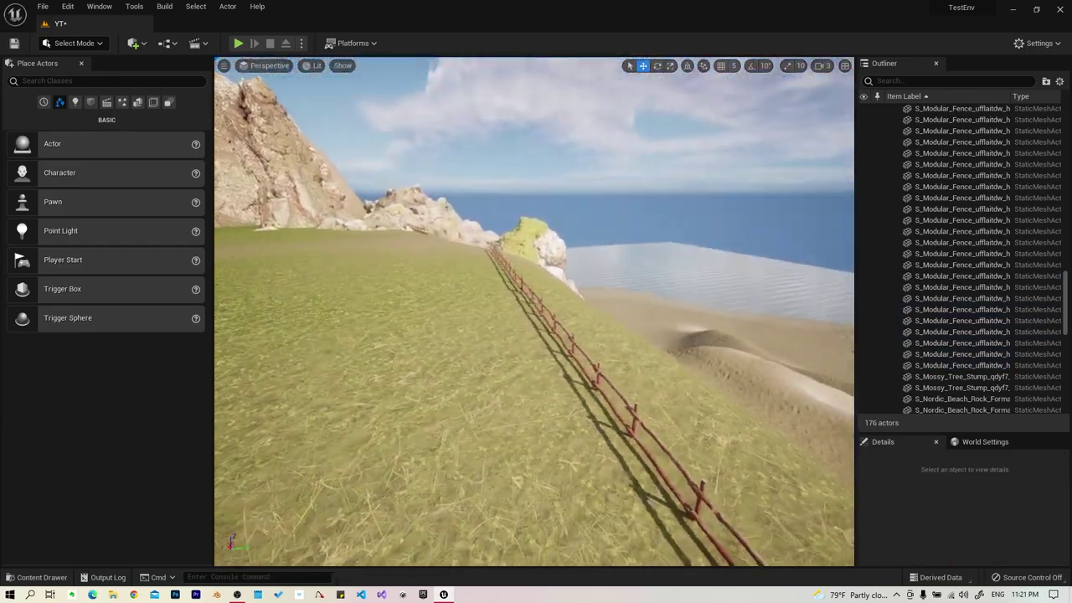
# Playtest in first person, looking along the fence lines toward the sea and cliff
pyautogui.keyDown('alt'); pyautogui.moveTo(548, 336); pyautogui.dragTo(300, 184); pyautogui.keyUp('alt')
pyautogui.hotkey('alt', 'p')
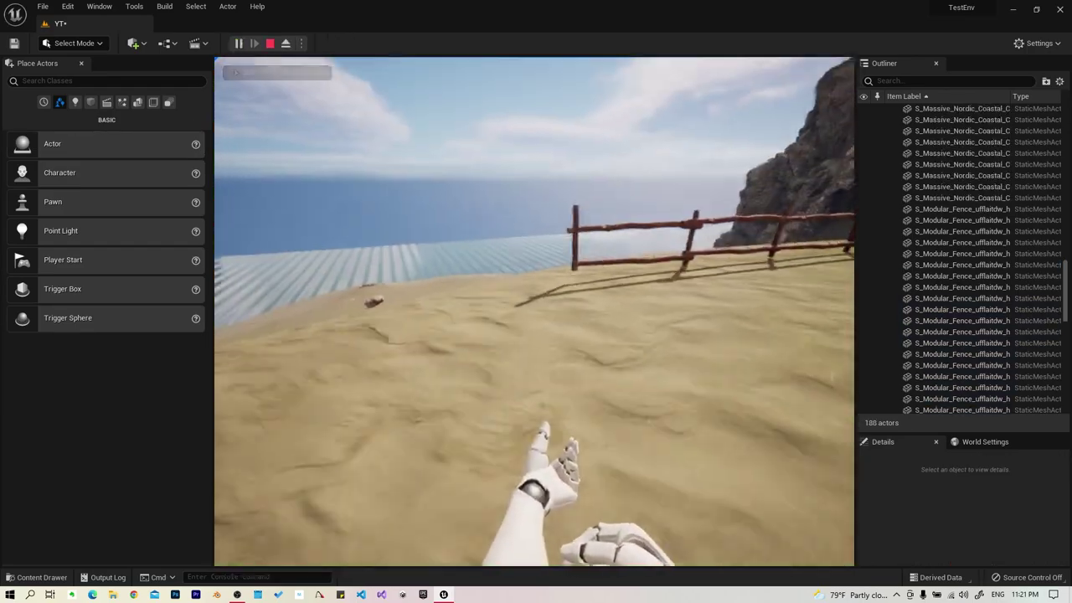
pyautogui.press('Escape')
pyautogui.click(588, 196)
pyautogui.click(588, 196)
pyautogui.press('Escape')
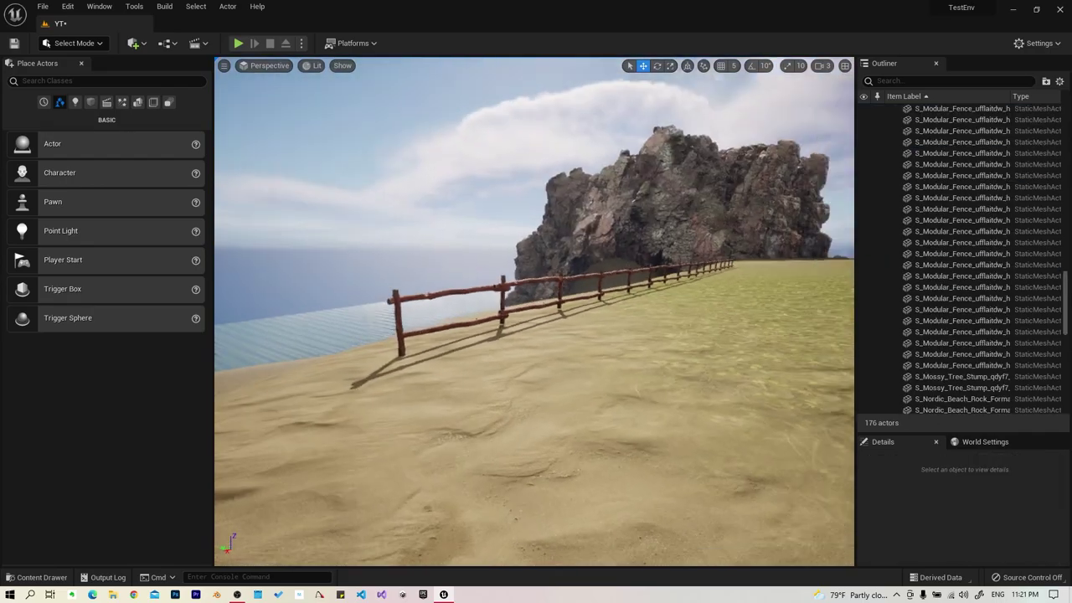
pyautogui.keyDown('alt'); pyautogui.moveTo(588, 196); pyautogui.dragTo(435, 252); pyautogui.keyUp('alt')
pyautogui.moveTo(534, 310); pyautogui.dragTo(578, 356, button='right')
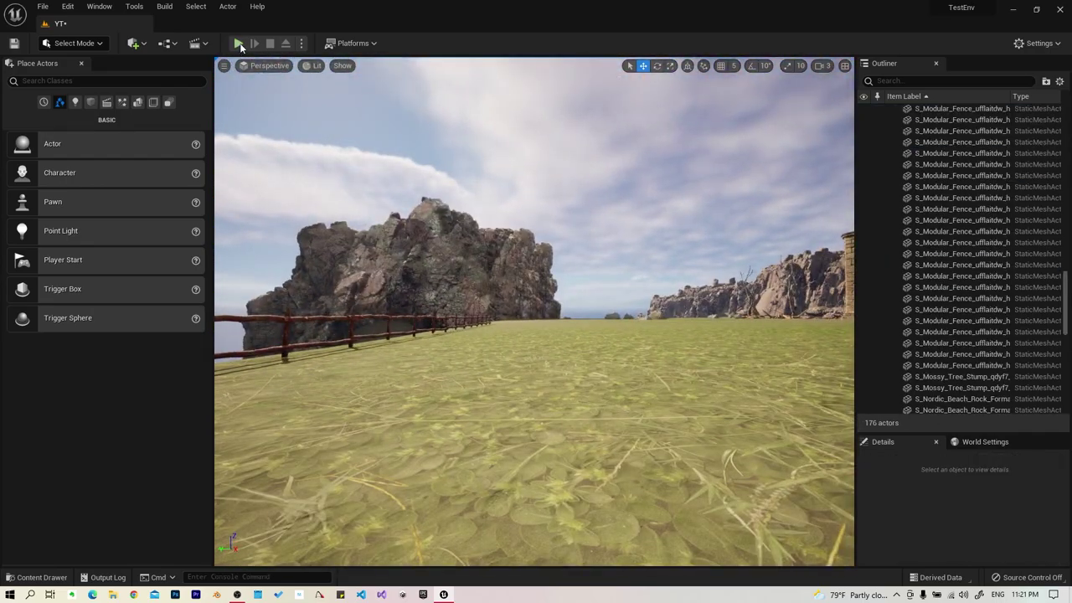
pyautogui.hotkey('alt', 'p')
pyautogui.click(578, 356)
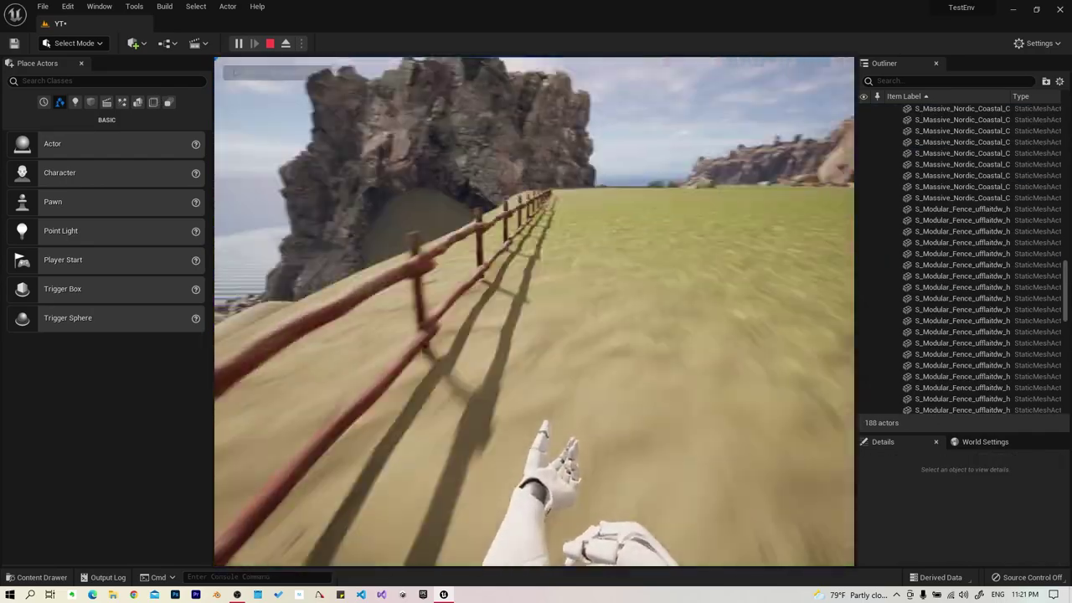
# Select boulders near the pillars and dead trees, duplicate them, and frame the copies
pyautogui.press('Escape')
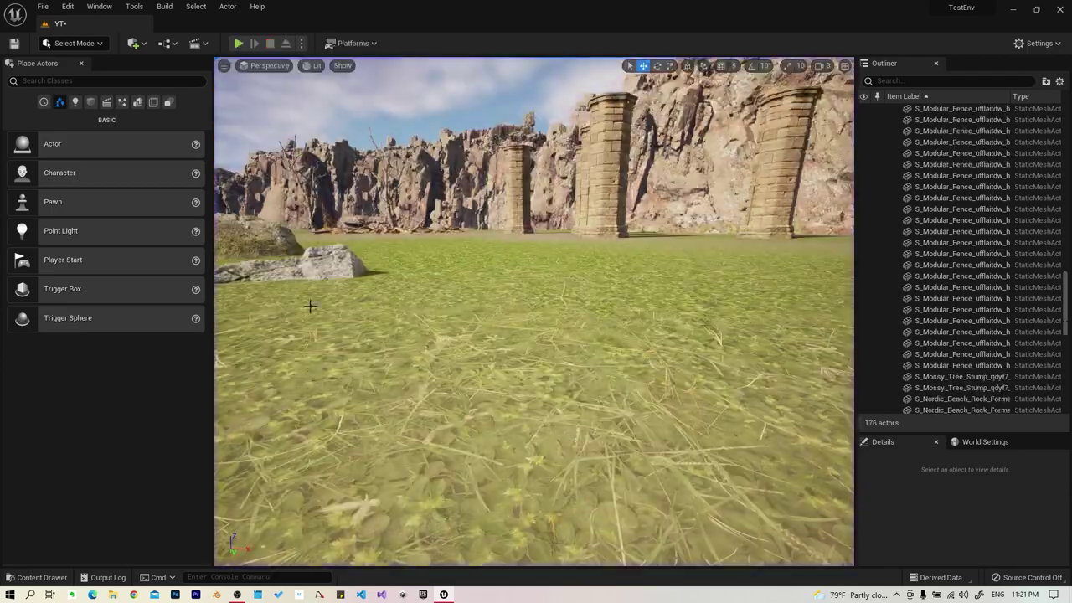
pyautogui.moveTo(536, 310); pyautogui.dragTo(469, 314, button='right')
pyautogui.click(823, 65)
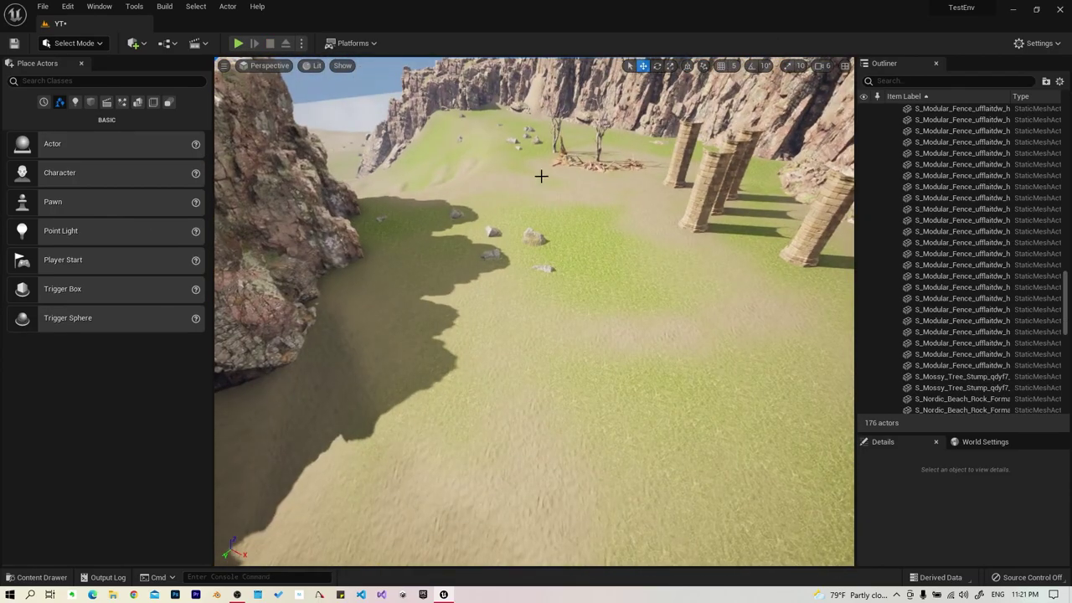
pyautogui.moveTo(656, 198); pyautogui.dragTo(541, 174, button='right')
pyautogui.keyDown('ctrl'); pyautogui.keyDown('alt'); pyautogui.moveTo(418, 242); pyautogui.dragTo(243, 311); pyautogui.keyUp('alt'); pyautogui.keyUp('ctrl')
pyautogui.moveTo(242, 310); pyautogui.dragTo(268, 376, button='right')
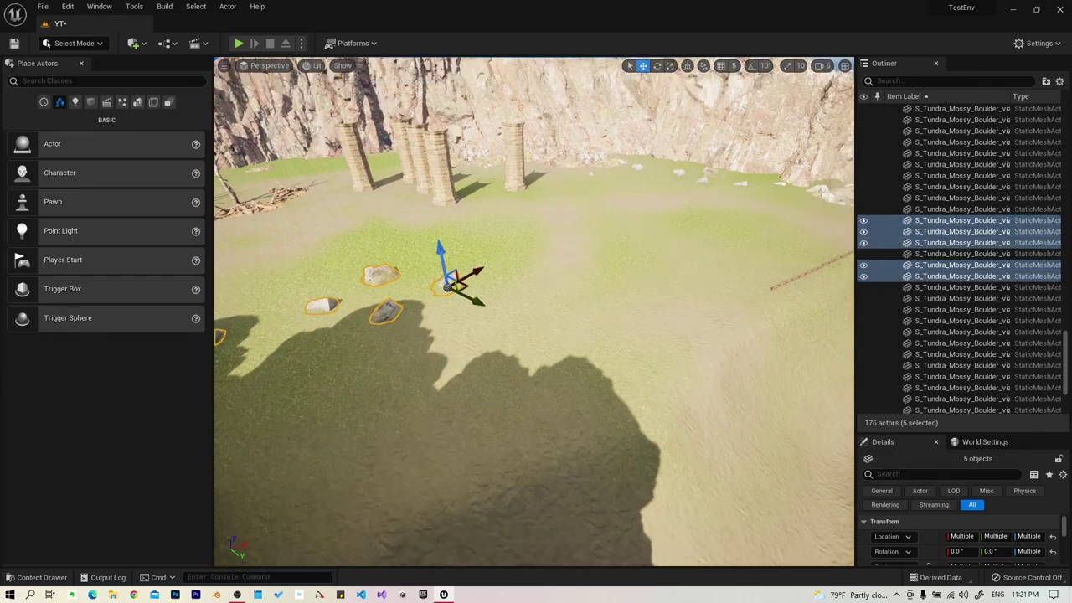
pyautogui.keyDown('ctrl'); pyautogui.keyDown('alt'); pyautogui.moveTo(268, 376); pyautogui.dragTo(383, 407); pyautogui.keyUp('alt'); pyautogui.keyUp('ctrl')
pyautogui.keyDown('ctrl'); pyautogui.click(383, 407); pyautogui.keyUp('ctrl')
pyautogui.hotkey('ctrl', 'v')
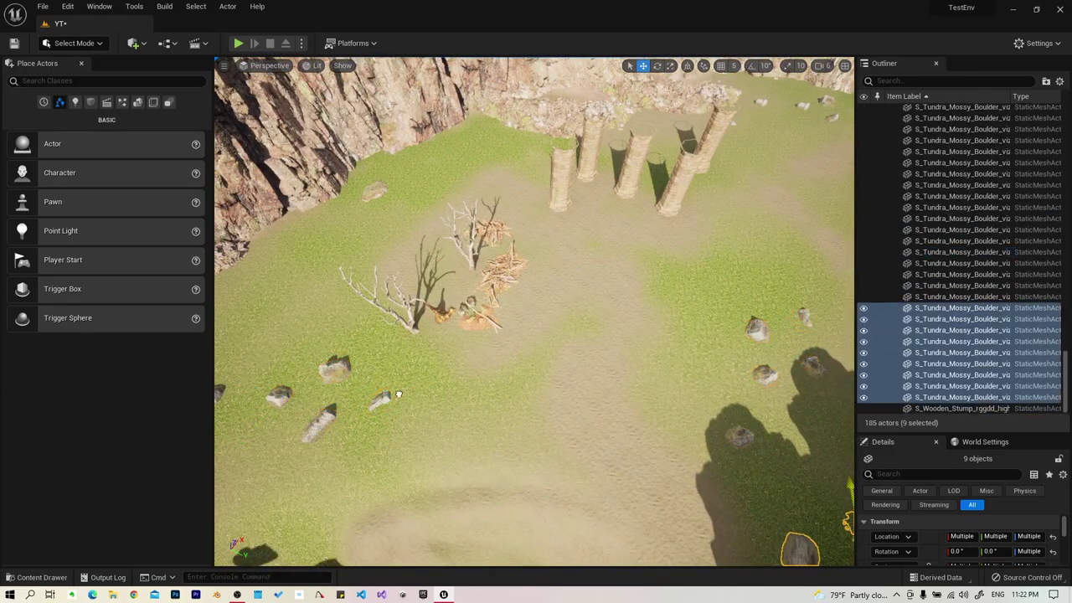
pyautogui.press('f')
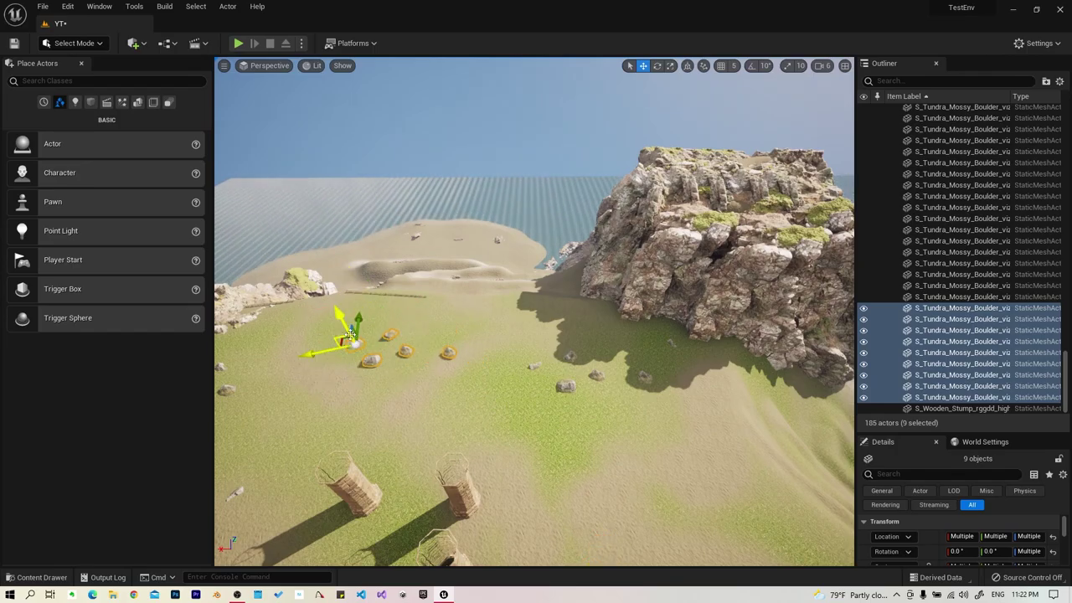
# Inspect the new boulders at ground level, then fly over to the rock by the water
pyautogui.moveTo(341, 331)
pyautogui.mouseDown(button='right')
pyautogui.moveTo(419, 318)
pyautogui.moveTo(488, 367)
pyautogui.moveTo(426, 360)
pyautogui.mouseUp(button='right')
pyautogui.click(419, 318)
pyautogui.click(469, 350)
pyautogui.press('Escape')
pyautogui.moveTo(498, 390); pyautogui.dragTo(502, 369, button='right')
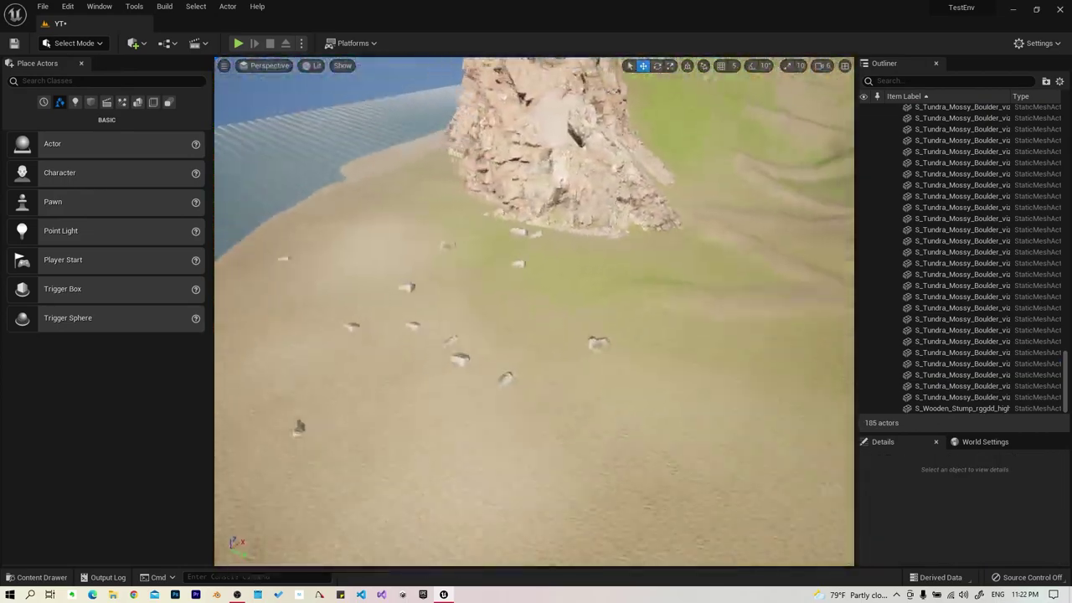
pyautogui.moveTo(503, 369); pyautogui.dragTo(434, 319, button='right')
# Select six beach boulders, frame them with F, and start Play in Editor
pyautogui.click(437, 321)
pyautogui.keyDown('ctrl'); pyautogui.click(487, 320); pyautogui.keyUp('ctrl')
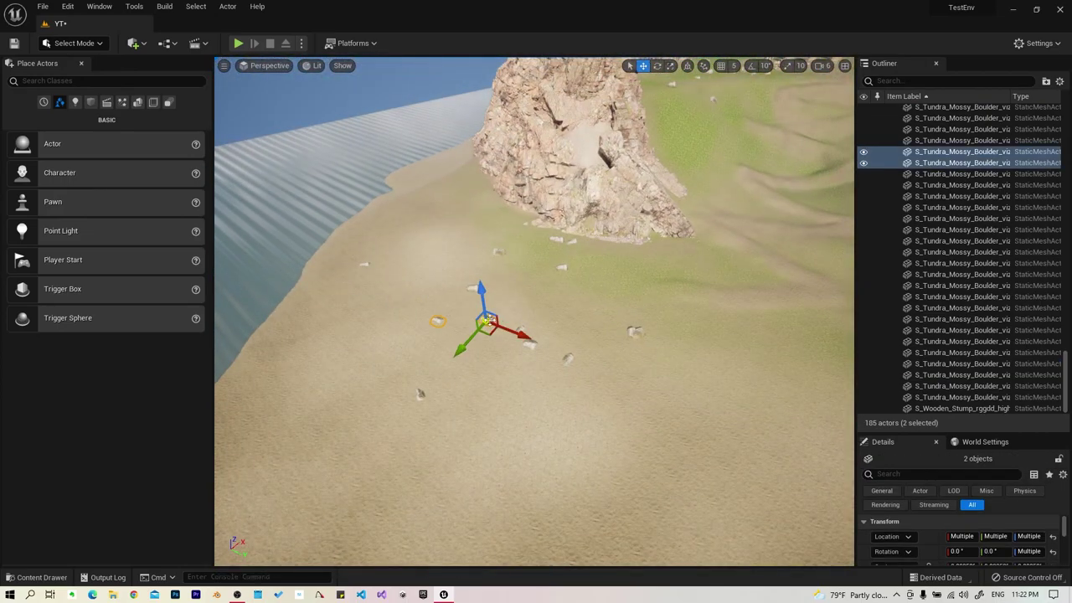
pyautogui.keyDown('ctrl'); pyautogui.click(518, 333); pyautogui.keyUp('ctrl')
pyautogui.keyDown('ctrl'); pyautogui.click(421, 395); pyautogui.keyUp('ctrl')
pyautogui.keyDown('ctrl'); pyautogui.click(570, 359); pyautogui.keyUp('ctrl')
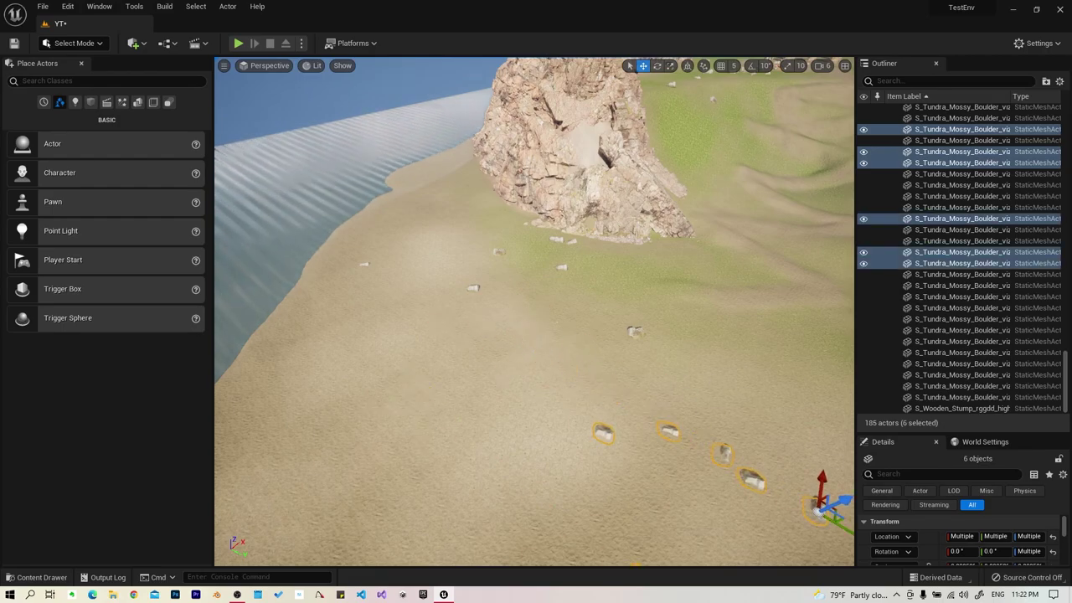
pyautogui.moveTo(536, 353); pyautogui.dragTo(536, 354, button='right')
pyautogui.press('f')
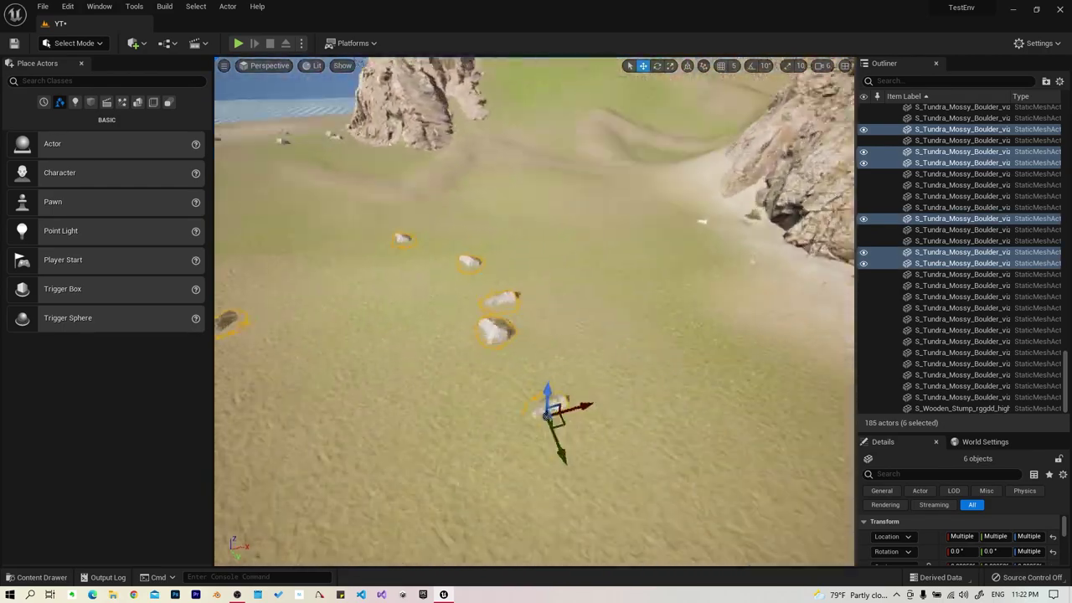
pyautogui.hotkey('alt', 'p')
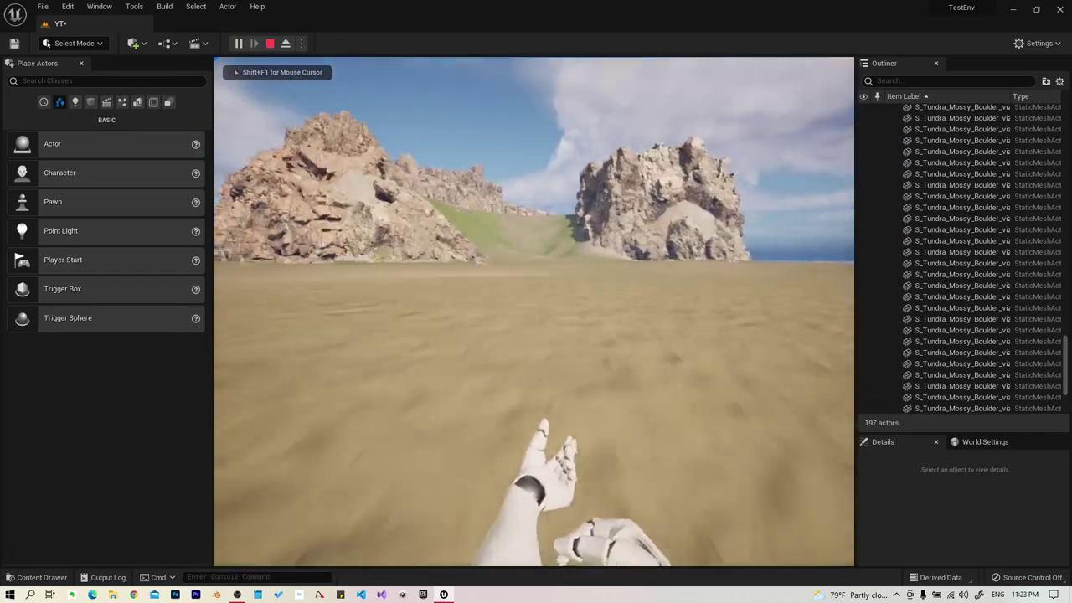
# Walk across the plain past the mossy boulder and sandstone cliffs to the sandy slope, then stop playing
pyautogui.click(386, 289)
pyautogui.press('w')
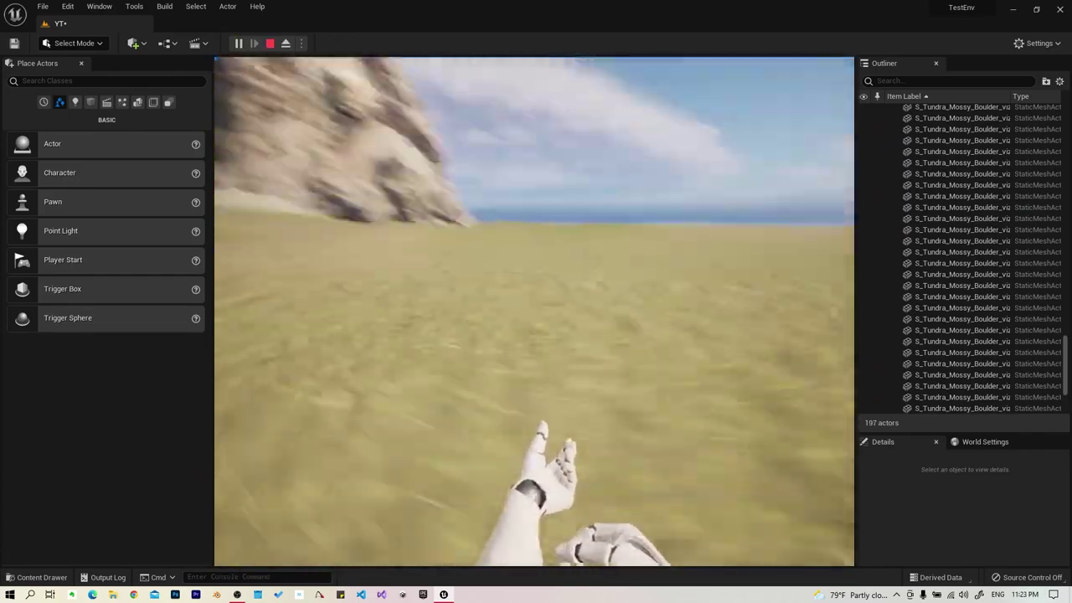
pyautogui.press('w')
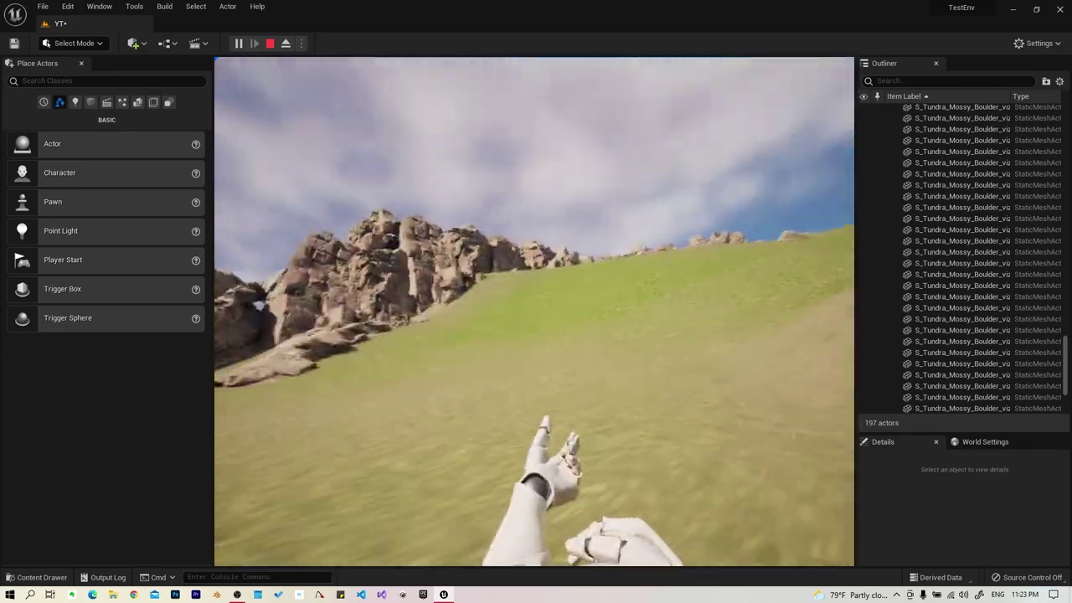
pyautogui.press('w')
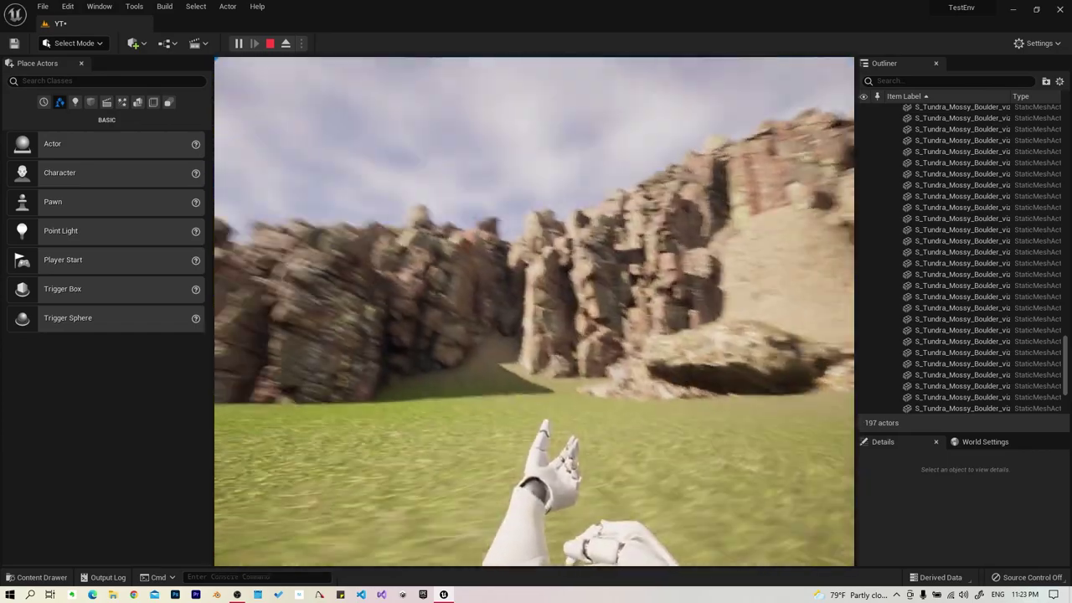
pyautogui.press('w')
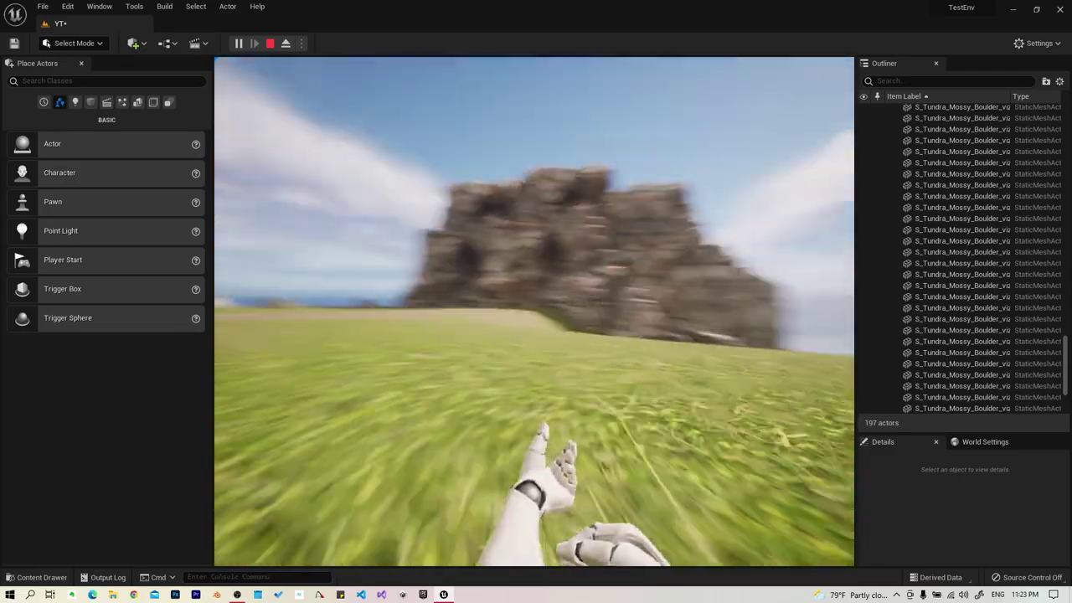
pyautogui.press('w')
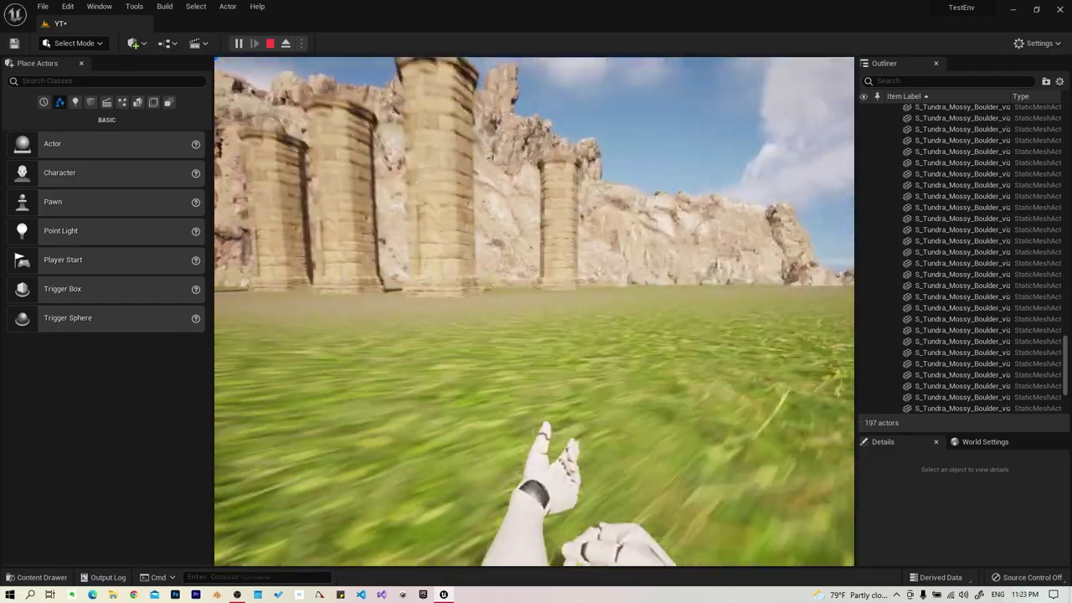
pyautogui.press('w')
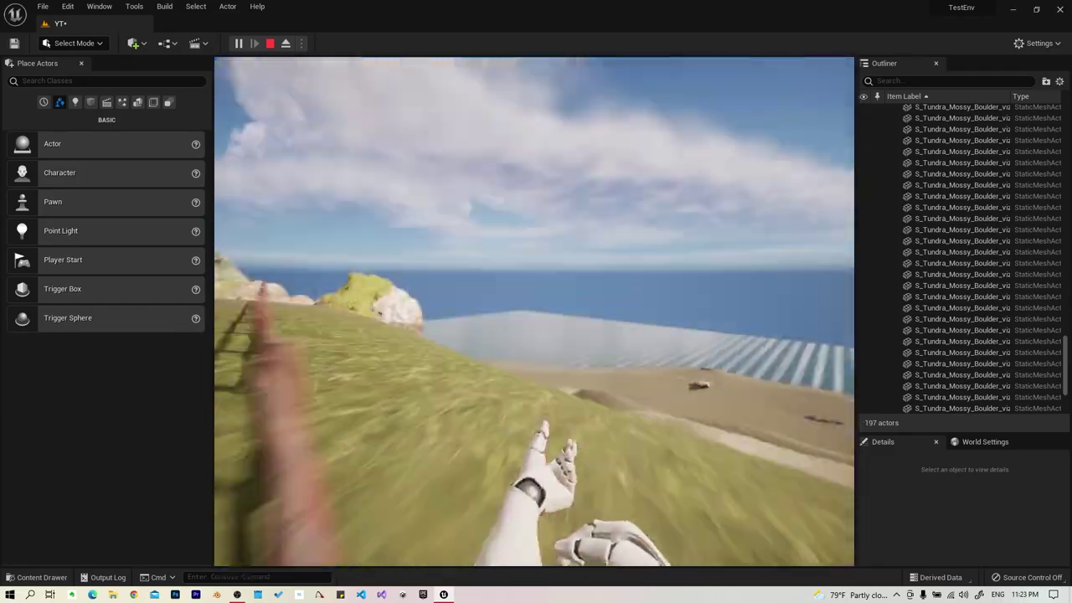
pyautogui.press('w')
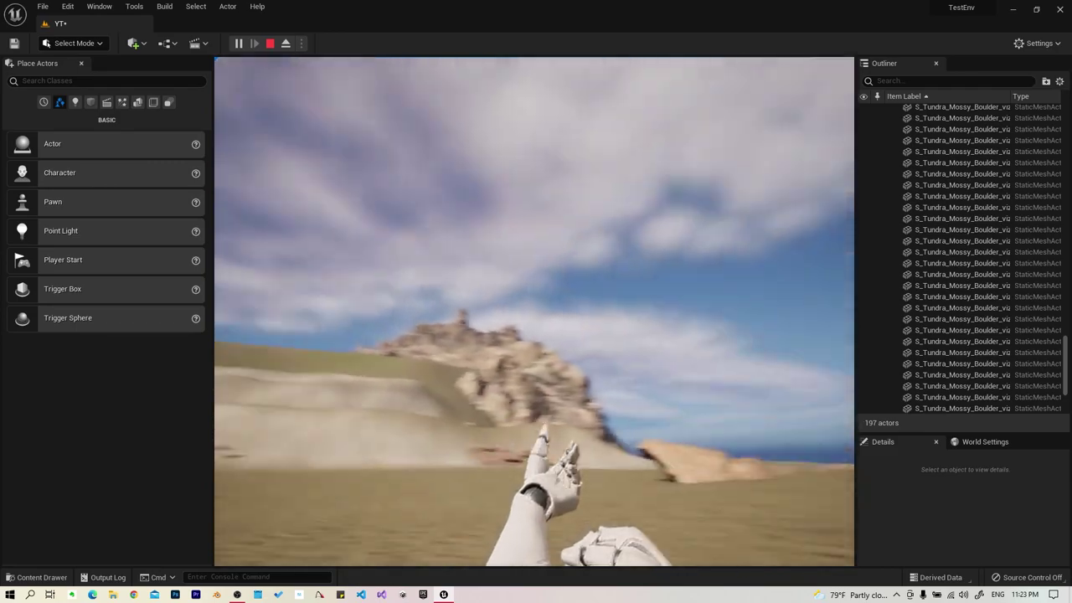
pyautogui.press('Escape')
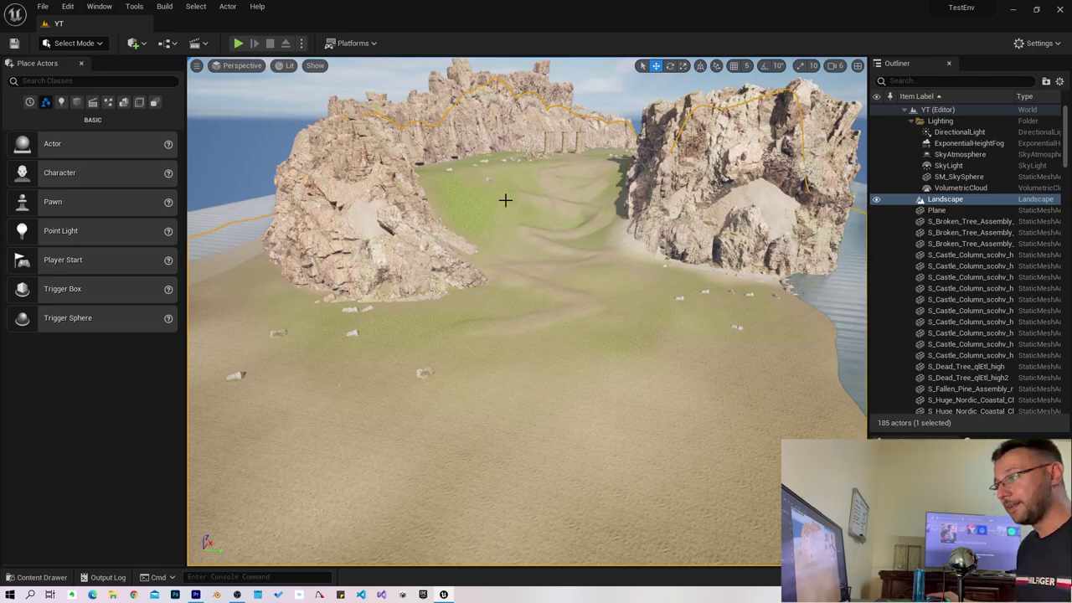
# Narrow the Place Actors and Outliner panels to widen the level viewport
pyautogui.moveTo(189, 234); pyautogui.dragTo(93, 235)
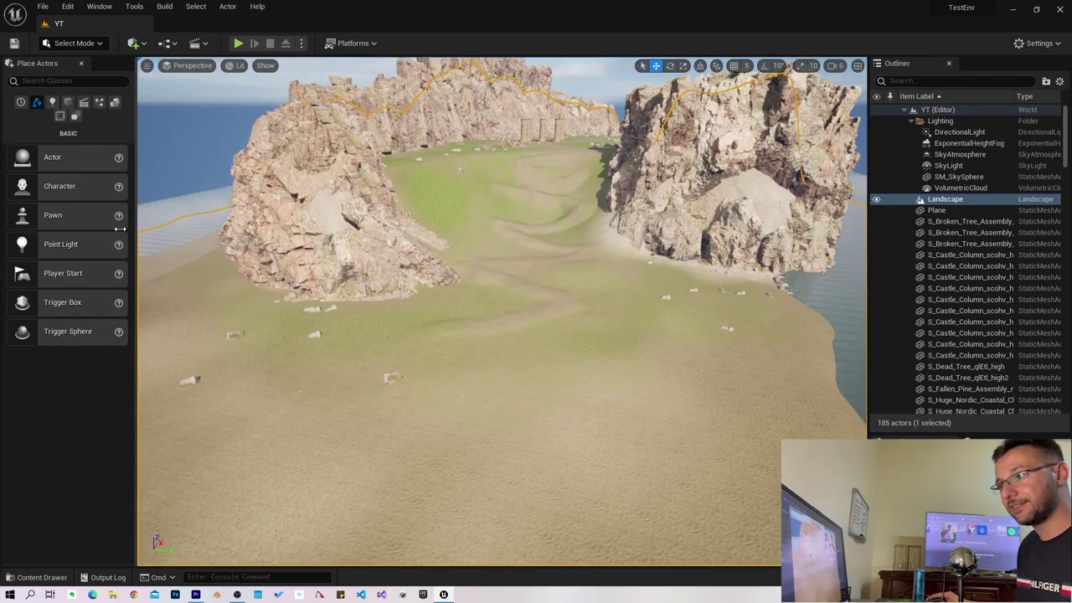
pyautogui.moveTo(863, 212); pyautogui.dragTo(992, 226)
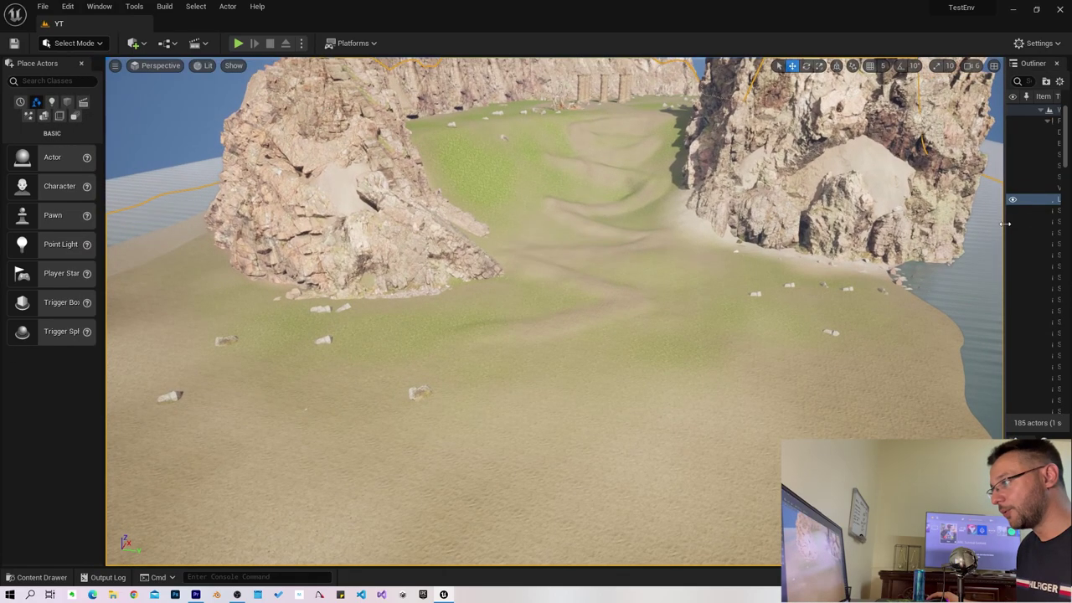
pyautogui.scroll(-3, 790, 268)
pyautogui.moveTo(649, 416); pyautogui.dragTo(544, 416, button='right')
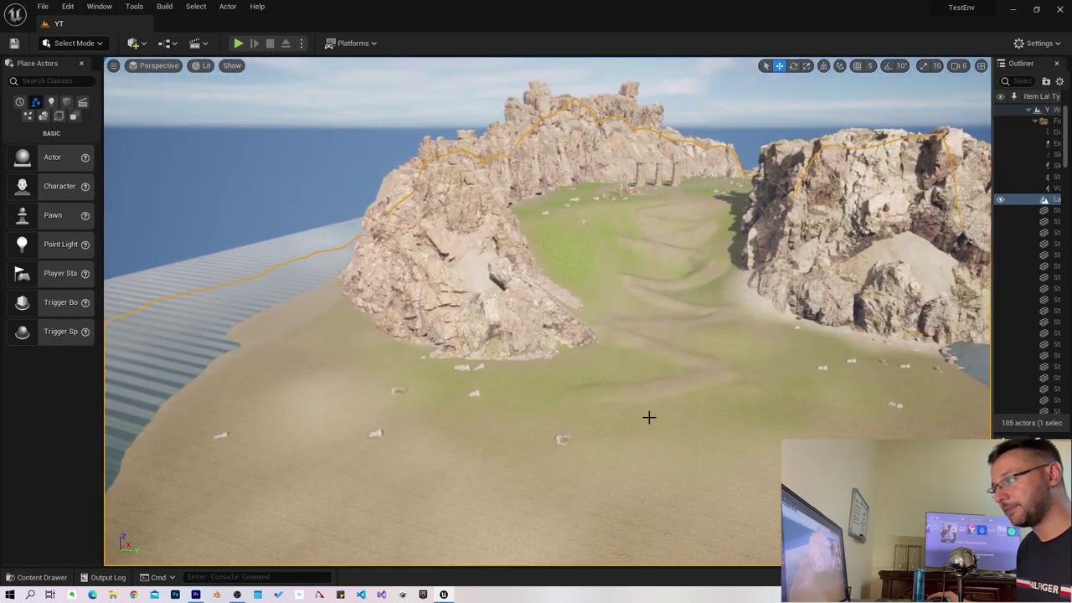
pyautogui.scroll(2, 649, 416)
pyautogui.scroll(5, 361, 321)
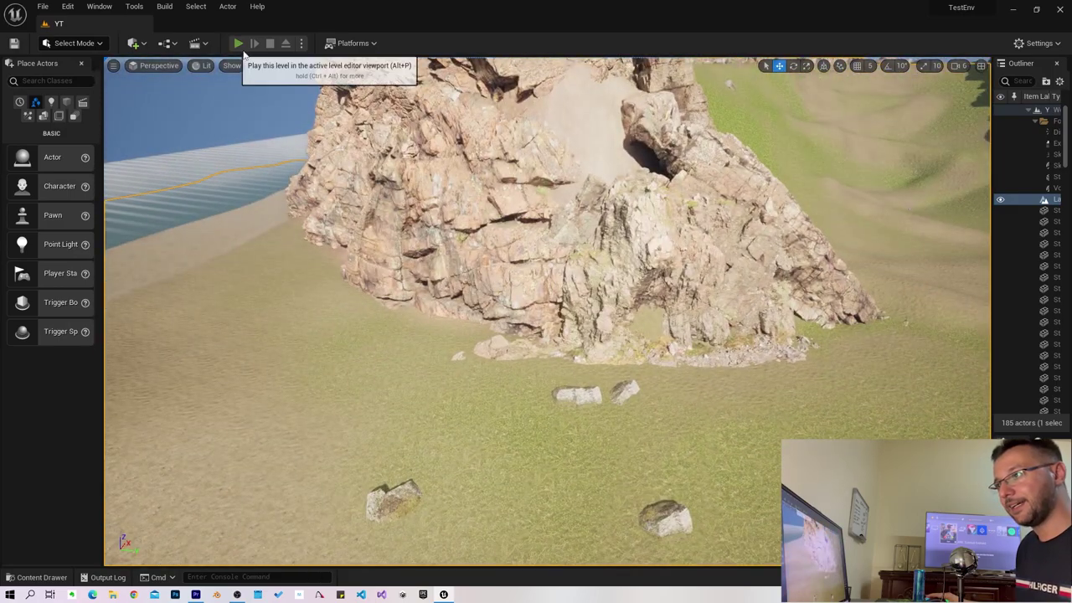
# Playtest twice, walking across the sand toward the cliff, and stop each session
pyautogui.click(238, 43)
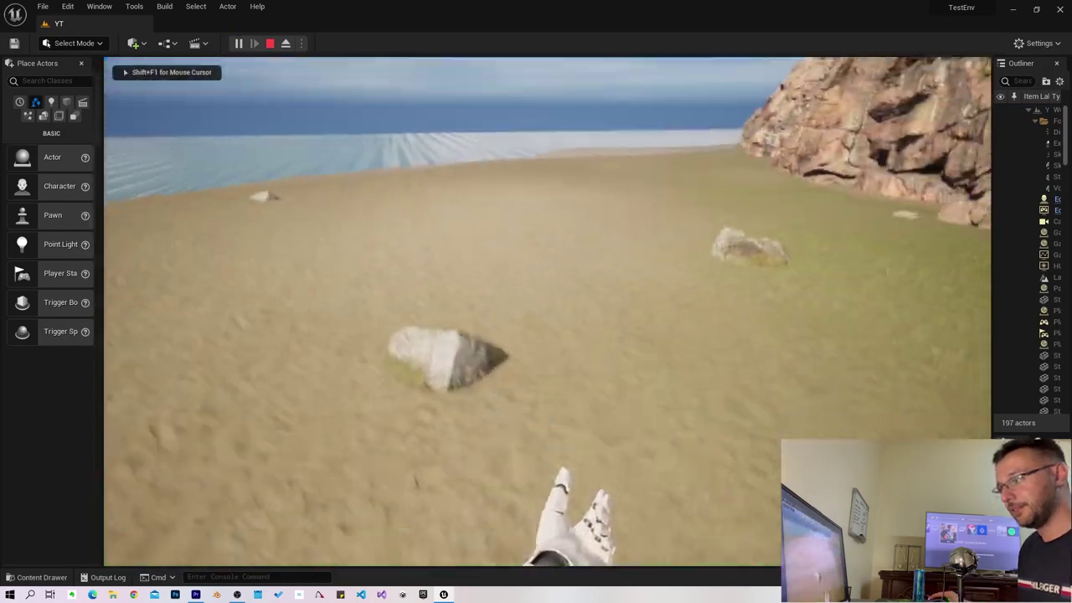
pyautogui.press('w')
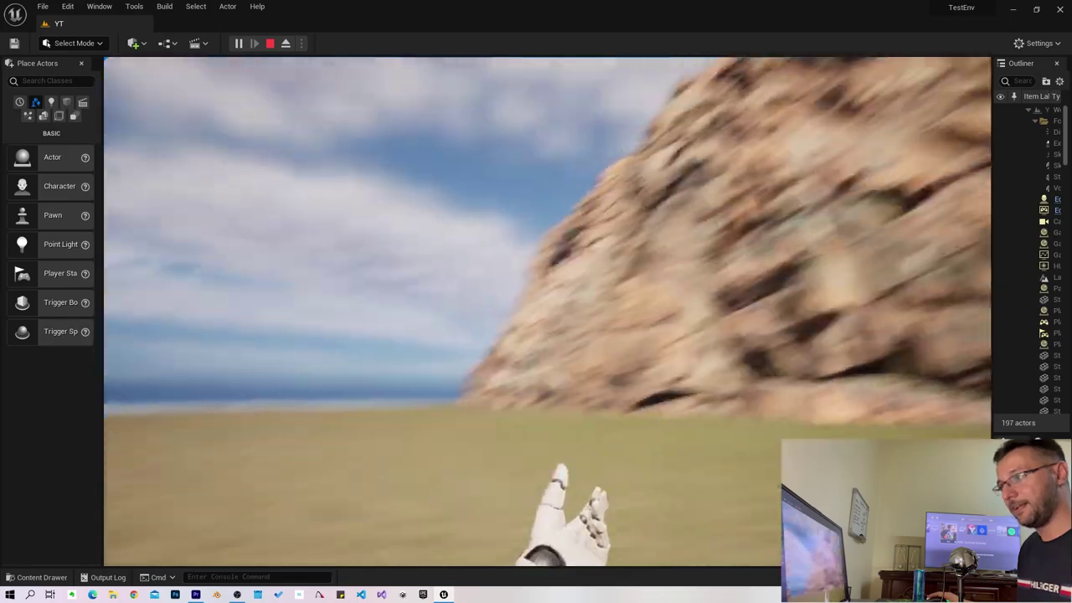
pyautogui.press('w')
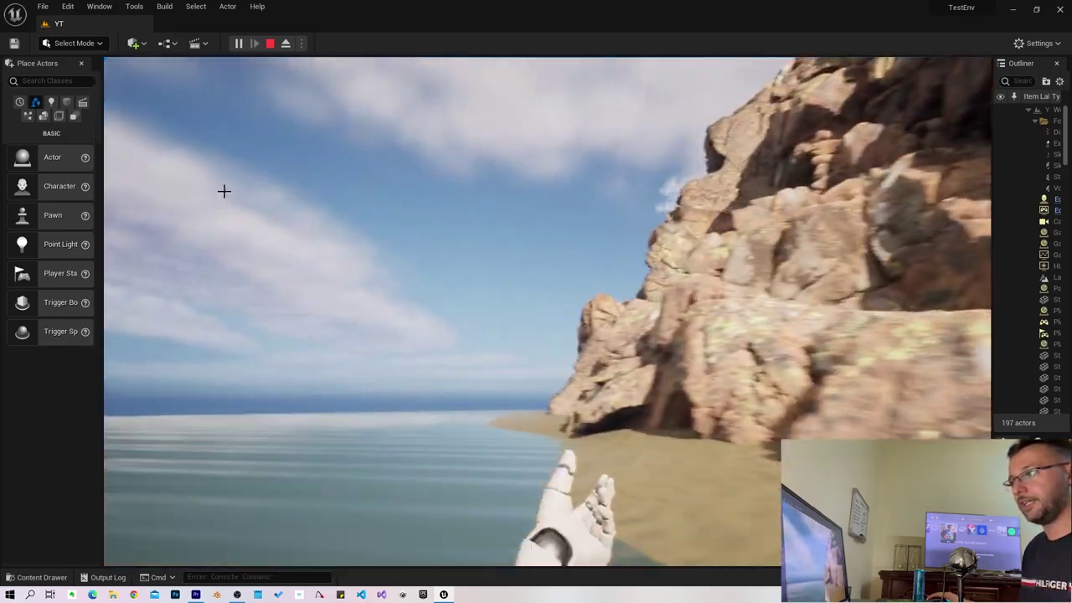
pyautogui.press('Escape')
pyautogui.moveTo(347, 293); pyautogui.dragTo(347, 293, button='right')
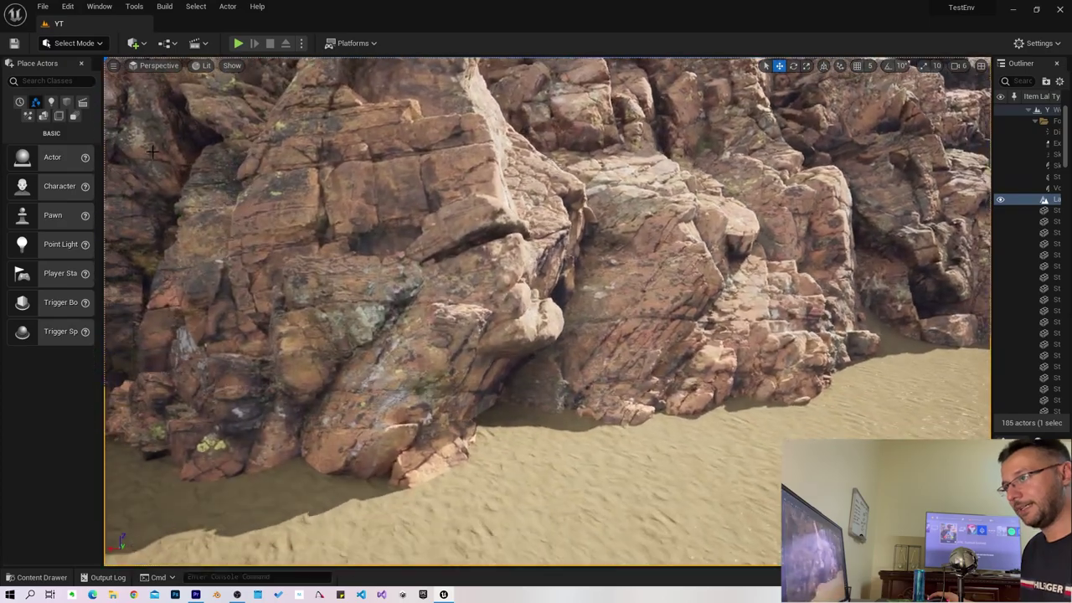
pyautogui.click(238, 43)
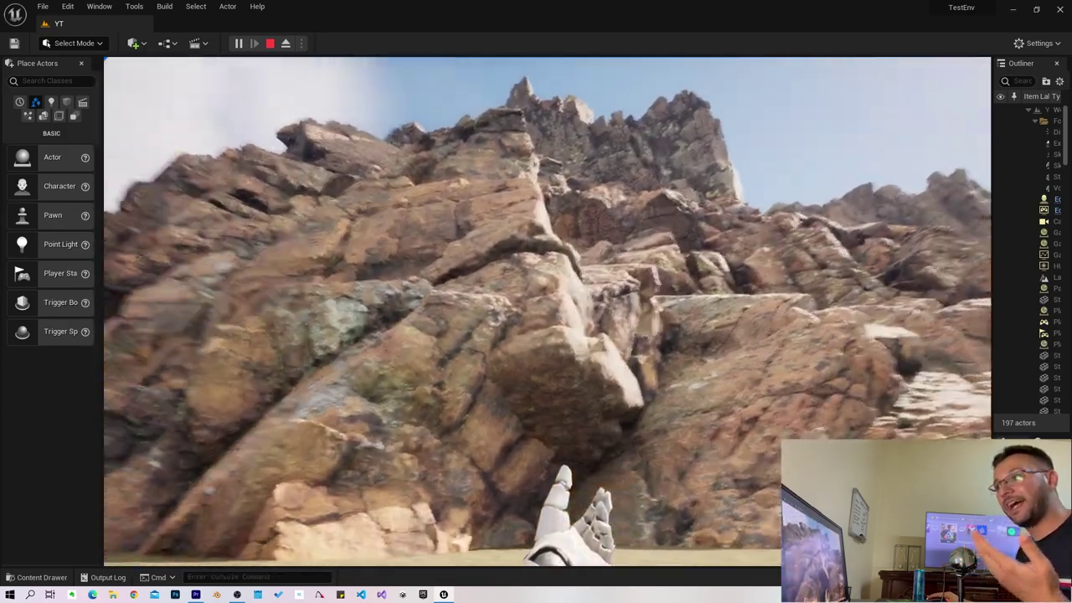
pyautogui.press('Escape')
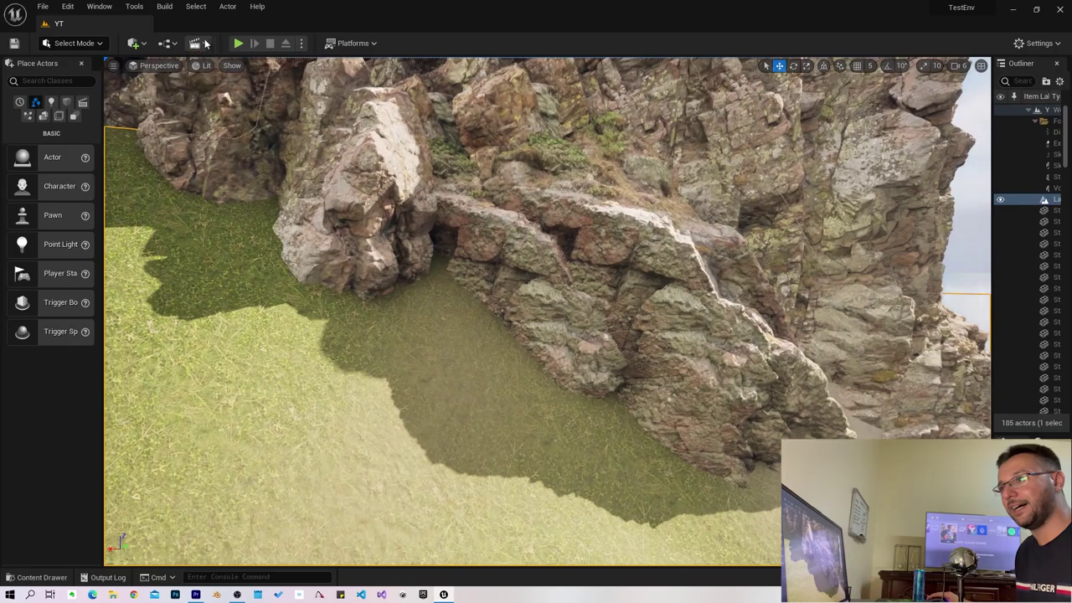
# Playtest the level in first person, walking past the grass boulders and dunes to the seaside cliff
pyautogui.click(235, 45)
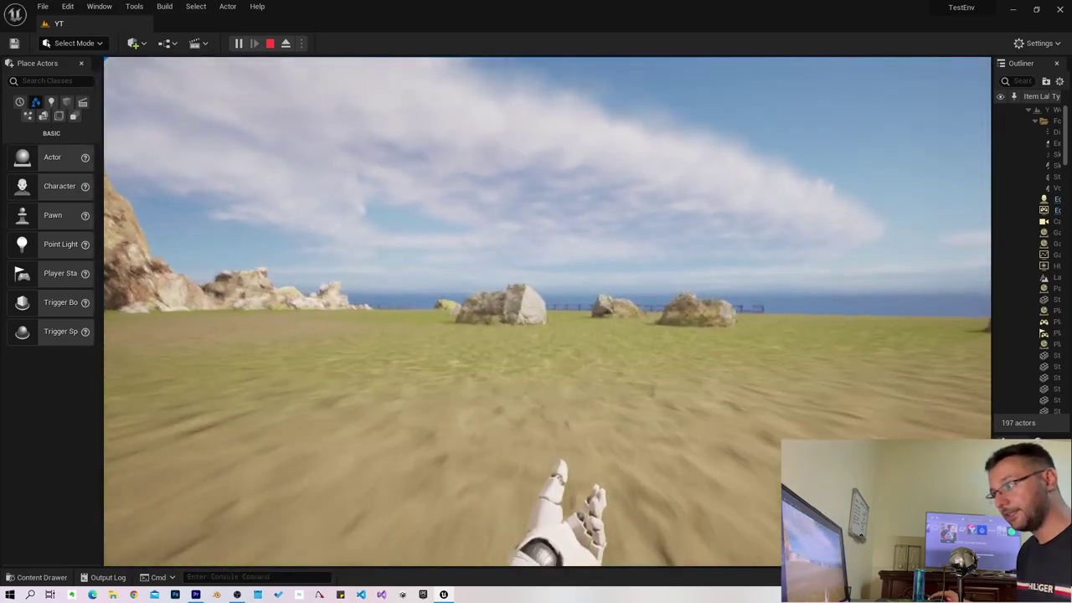
pyautogui.press('w')
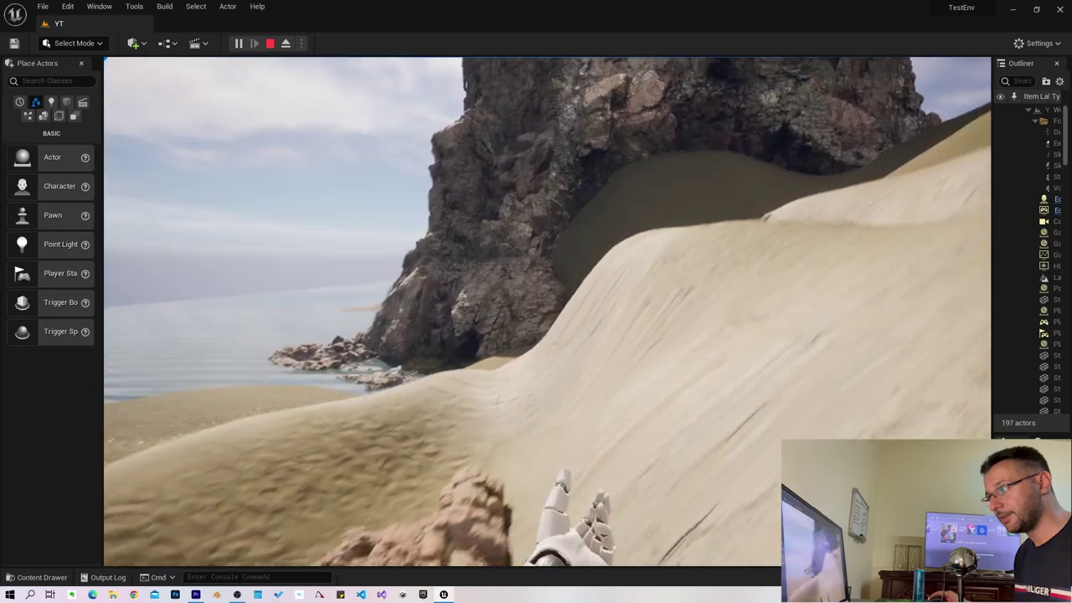
pyautogui.press('w')
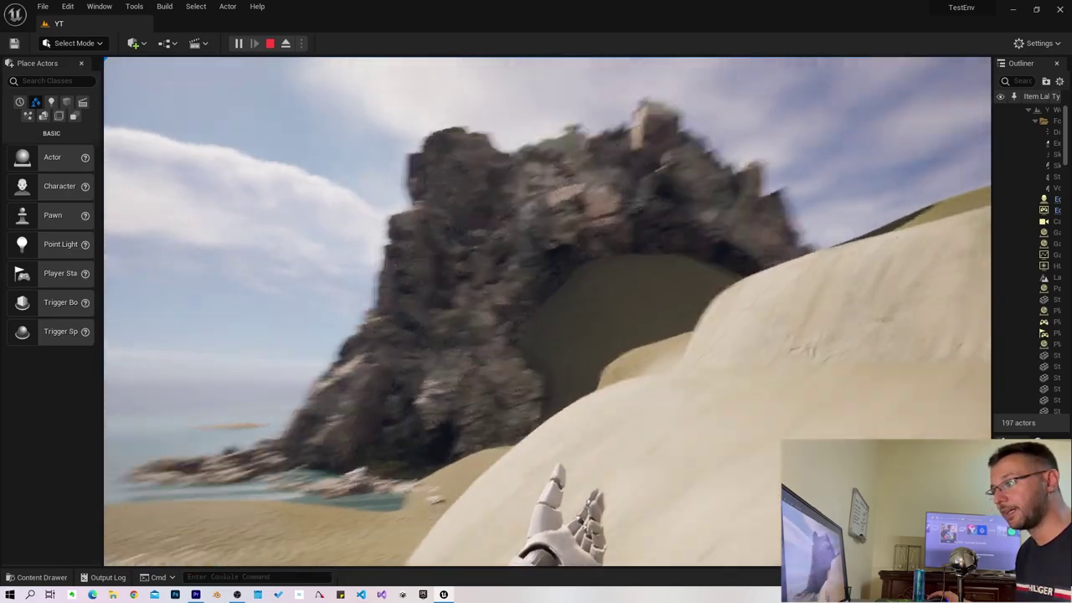
pyautogui.press('w')
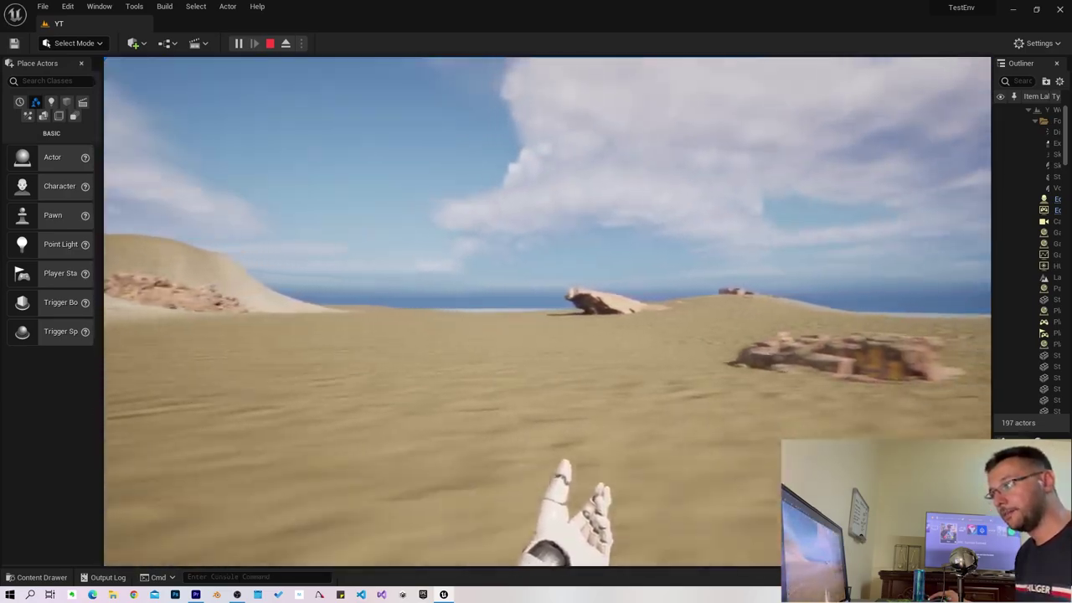
pyautogui.press('w')
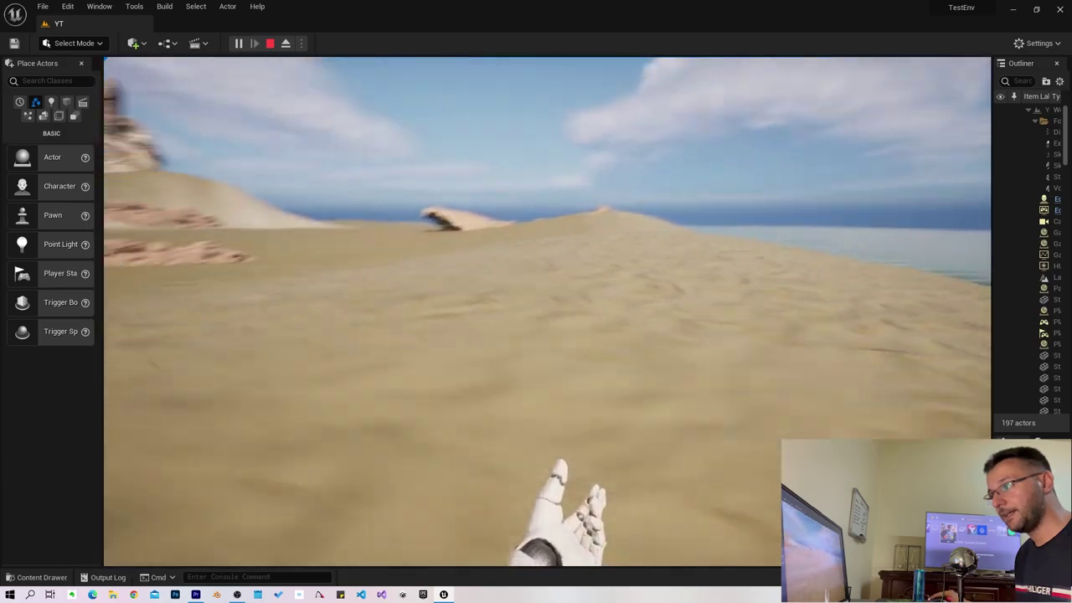
pyautogui.press('w')
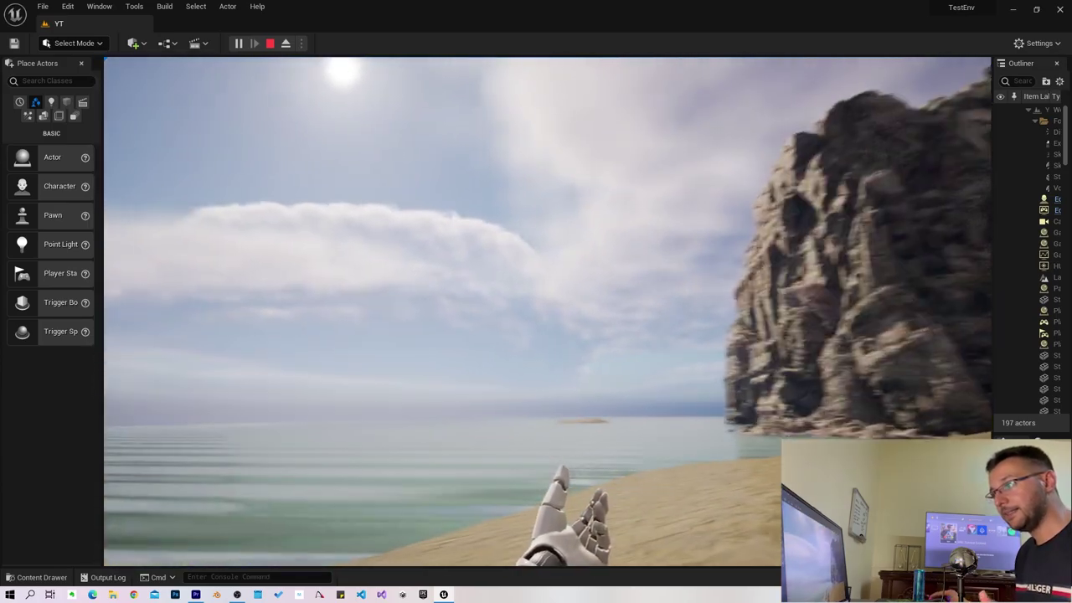
pyautogui.press('w')
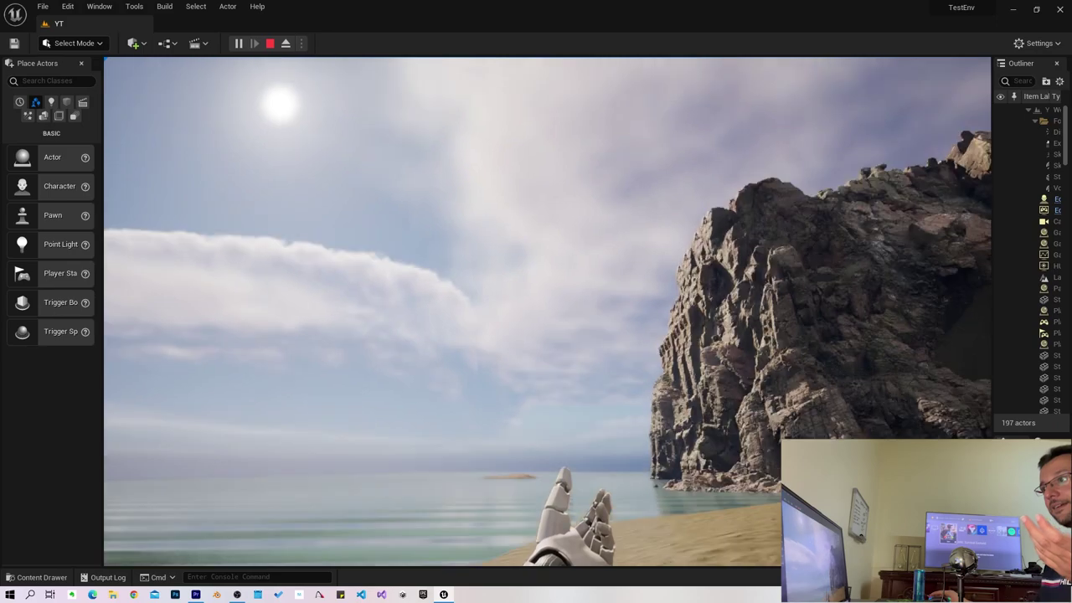